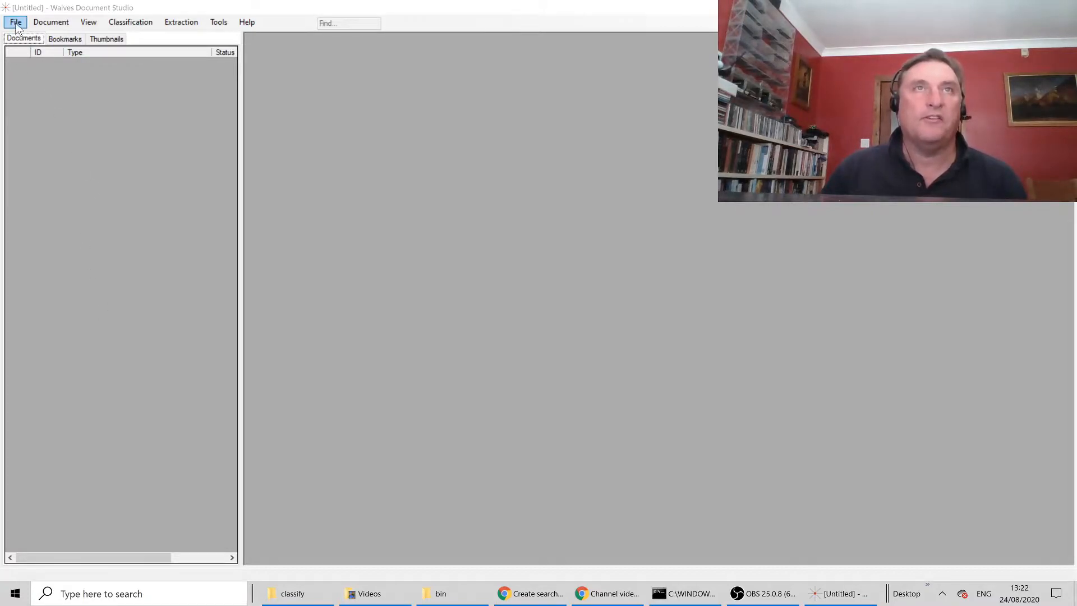
# In File Explorer, open the sample1 folder under C:\aluma\classify and copy its full path
pyautogui.click(294, 598)
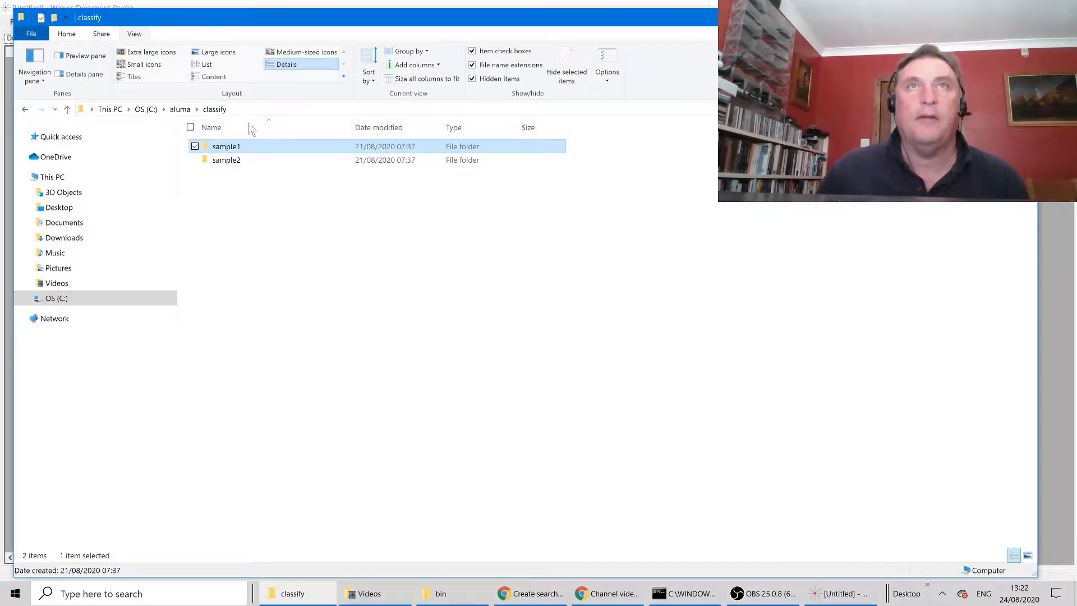
pyautogui.click(181, 110)
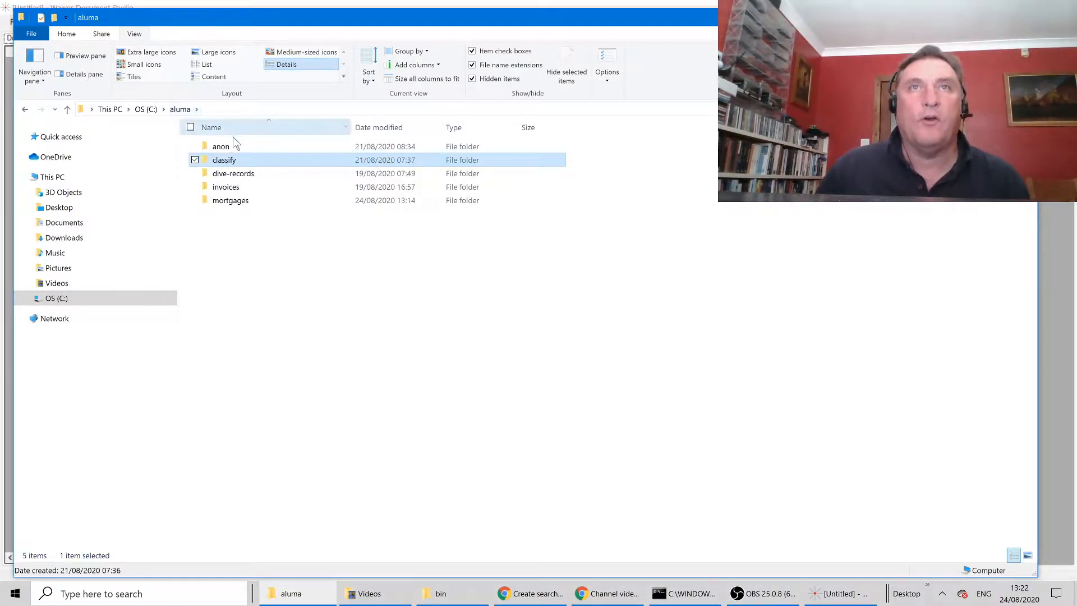
pyautogui.doubleClick(241, 159)
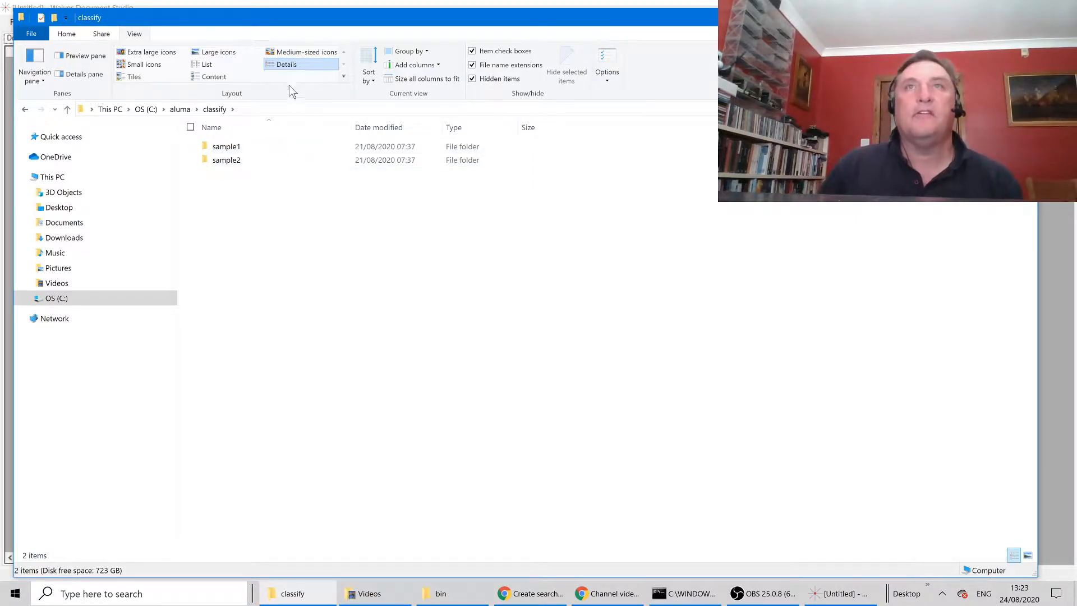
pyautogui.doubleClick(251, 147)
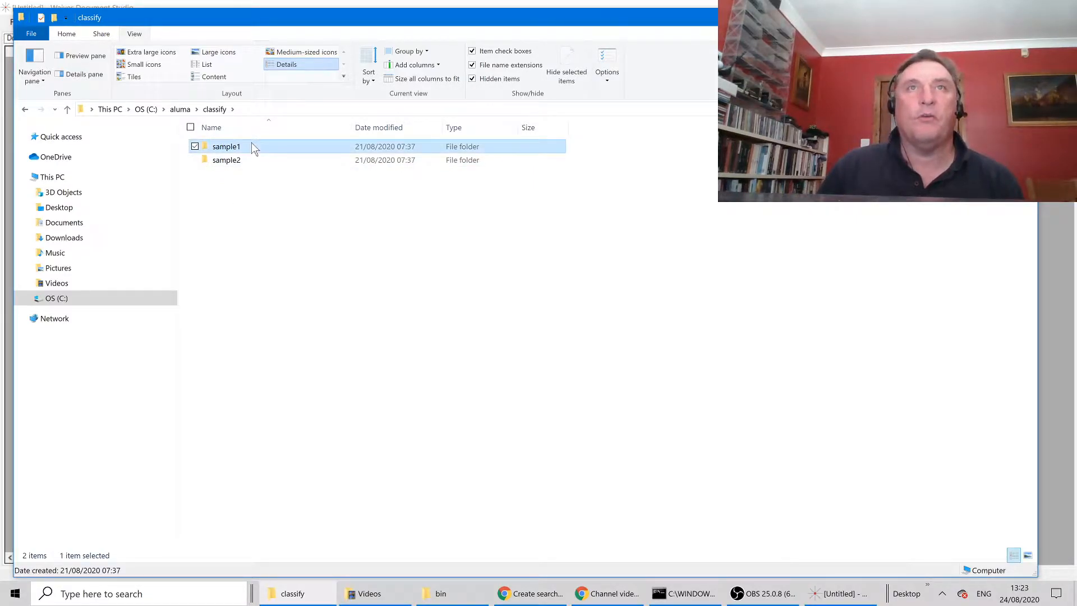
pyautogui.click(285, 109)
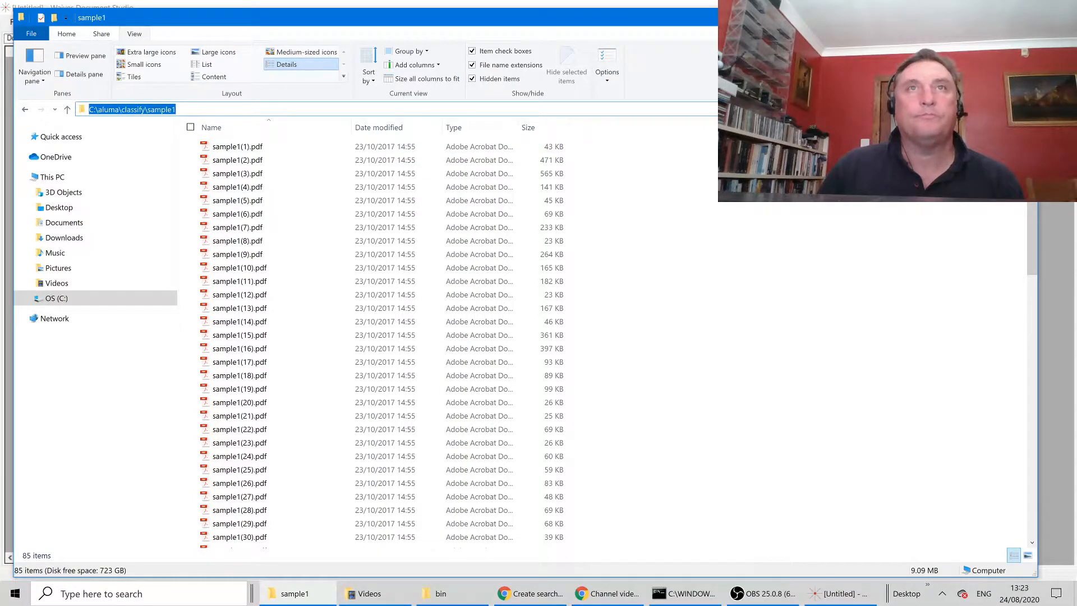
pyautogui.rightClick(135, 110)
pyautogui.click(133, 137)
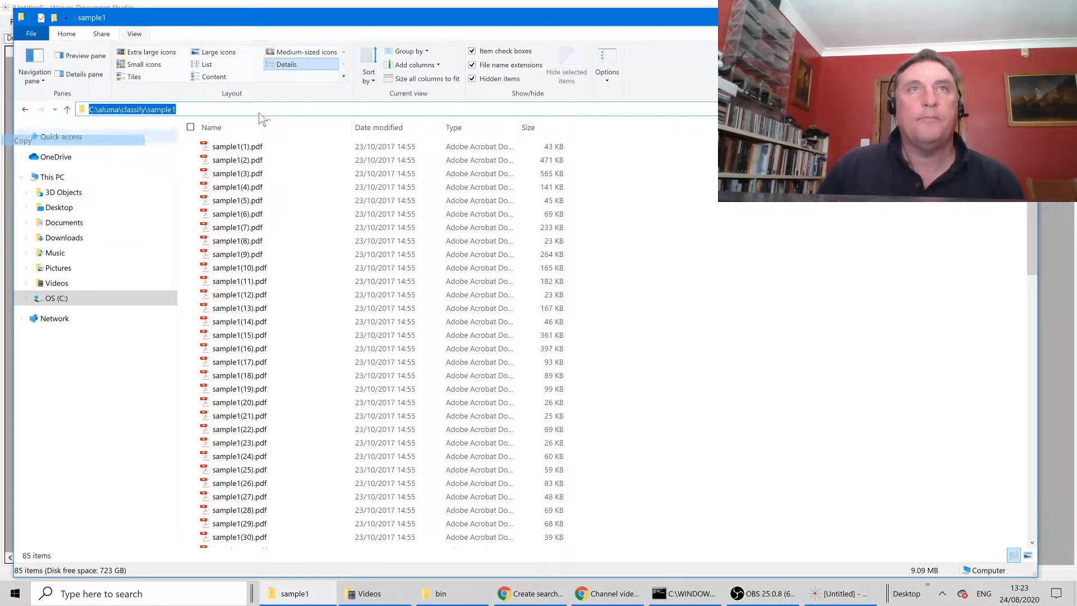
# In Waives Document Studio, import the folder C:\aluma\classify\sample1, treating each file as a document
pyautogui.hotkey('alt', 'Tab')
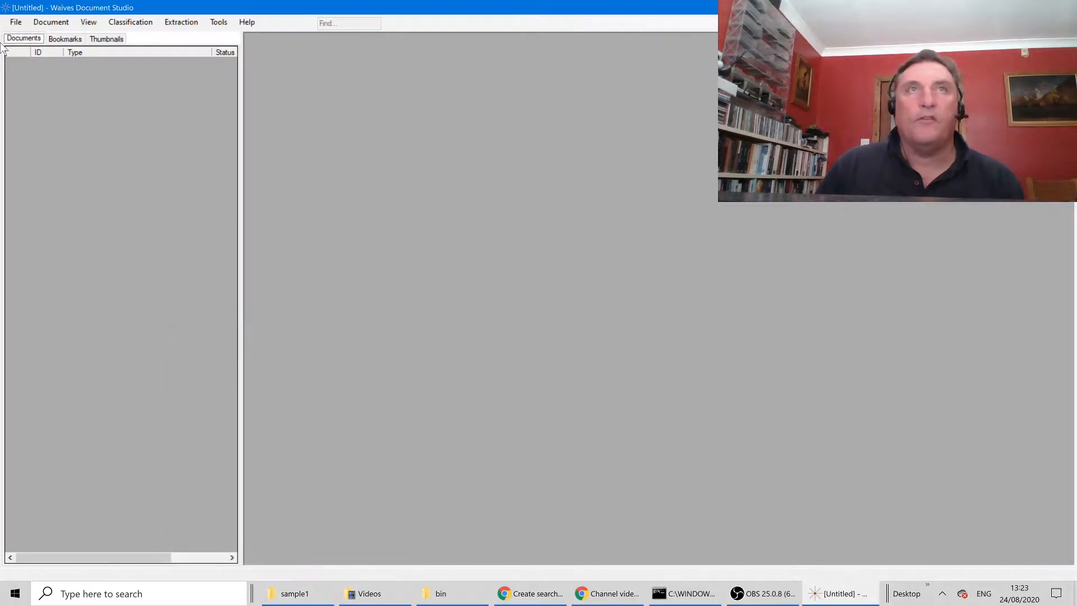
pyautogui.click(15, 23)
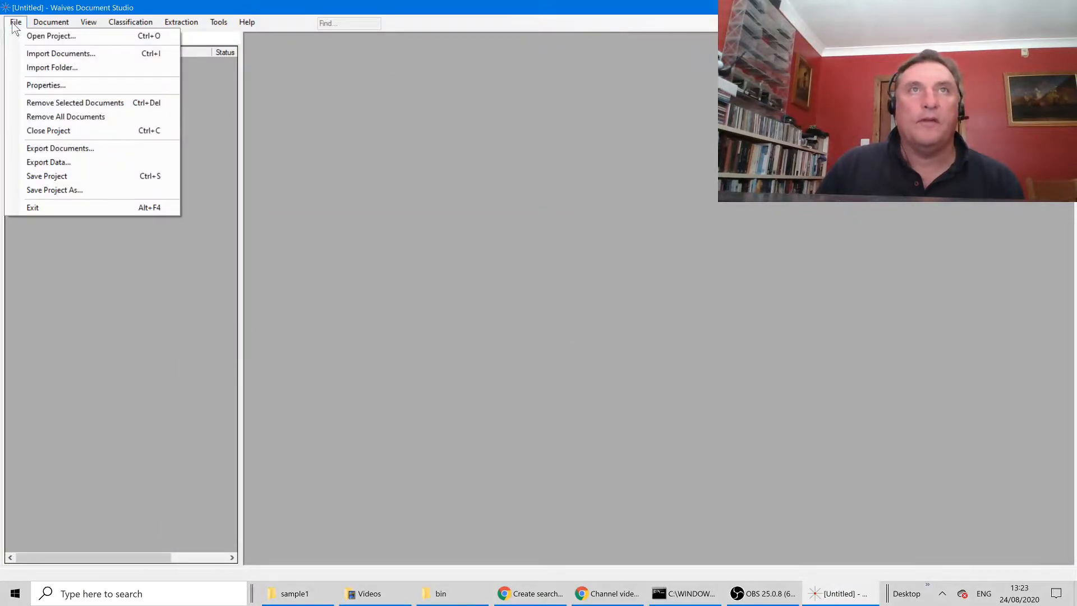
pyautogui.click(53, 68)
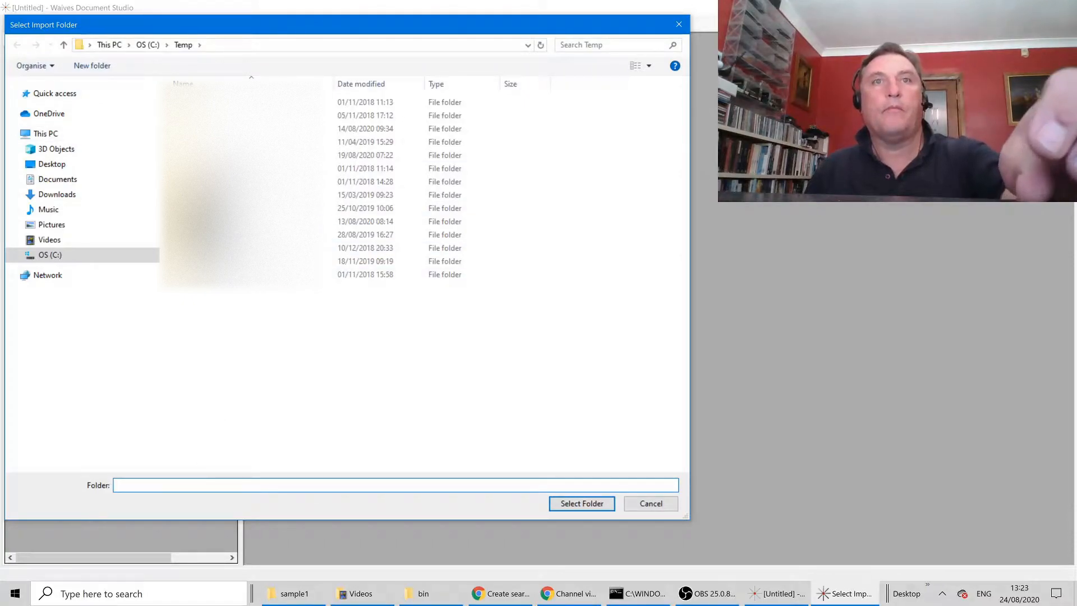
pyautogui.hotkey('ctrl', 'v')
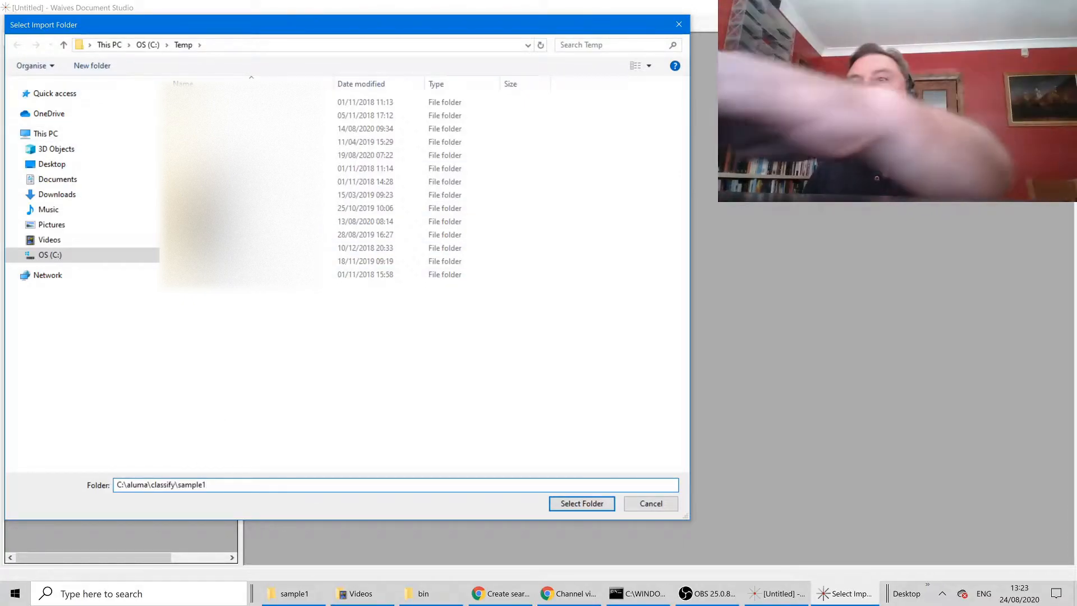
pyautogui.press('Return')
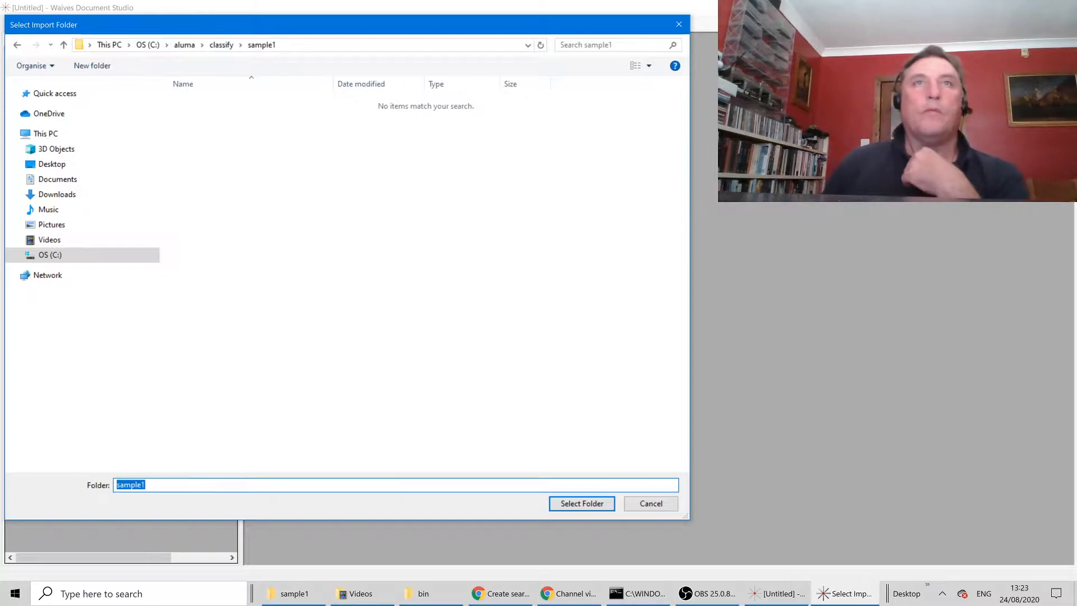
pyautogui.click(599, 505)
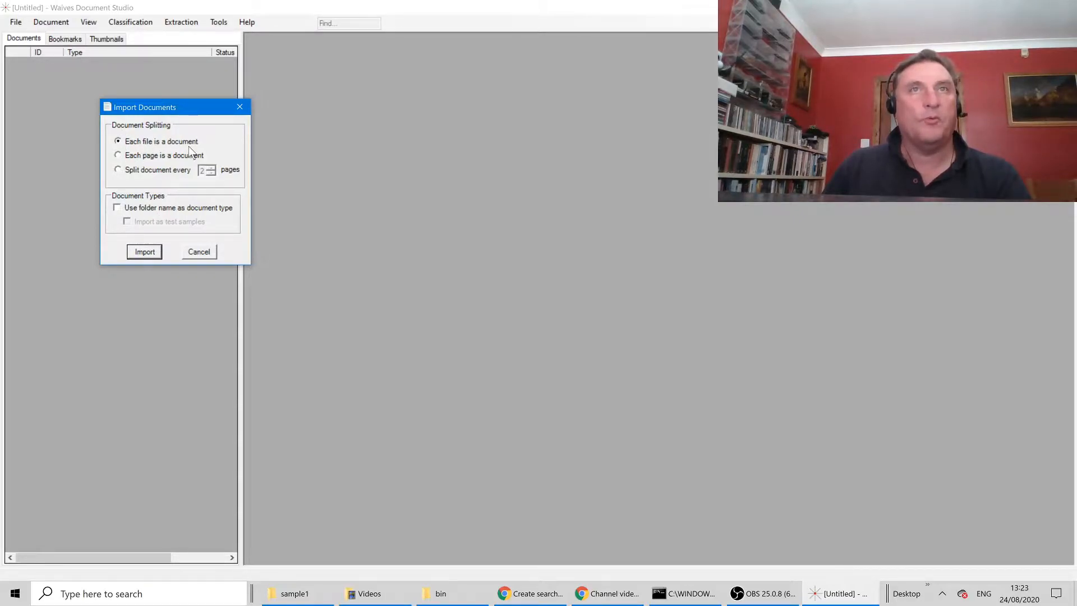
pyautogui.click(147, 252)
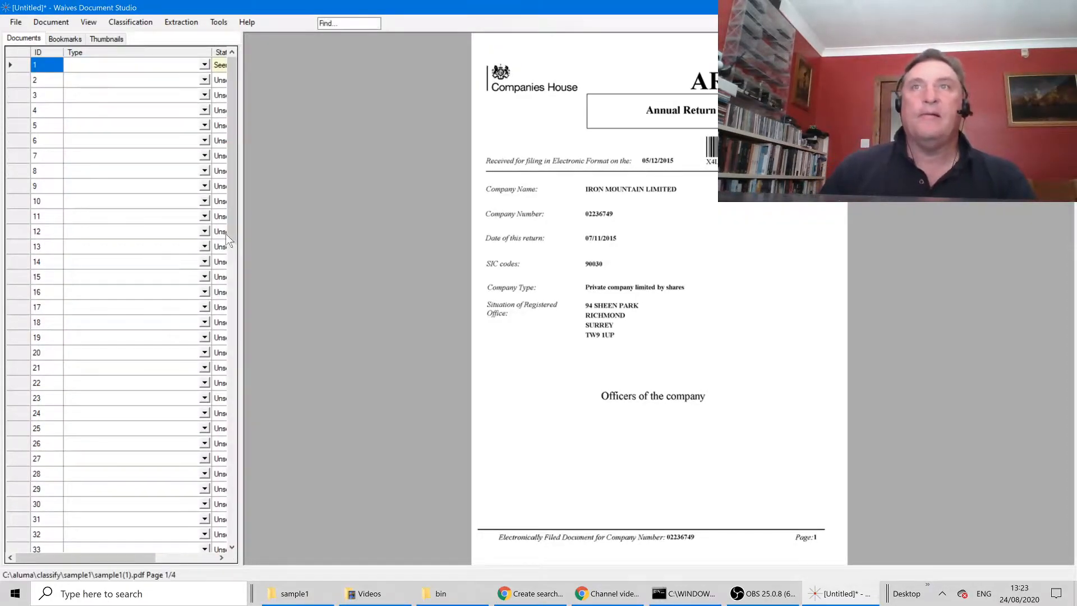
# Widen the document list to show the full Status and Pages columns, and look through the imported documents
pyautogui.moveTo(241, 232); pyautogui.dragTo(504, 232)
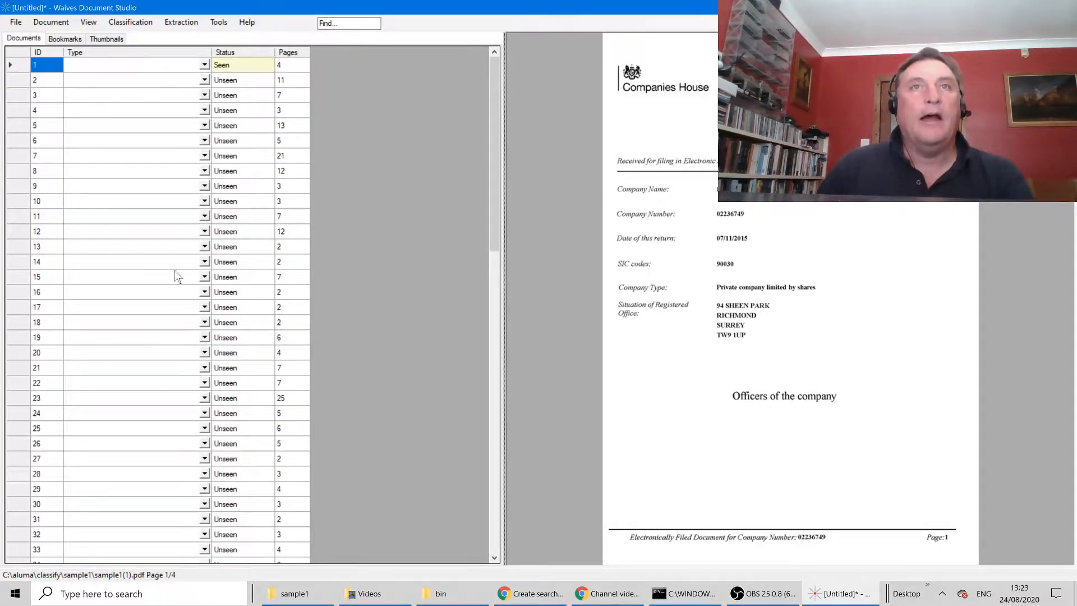
pyautogui.scroll(-10, 146, 255)
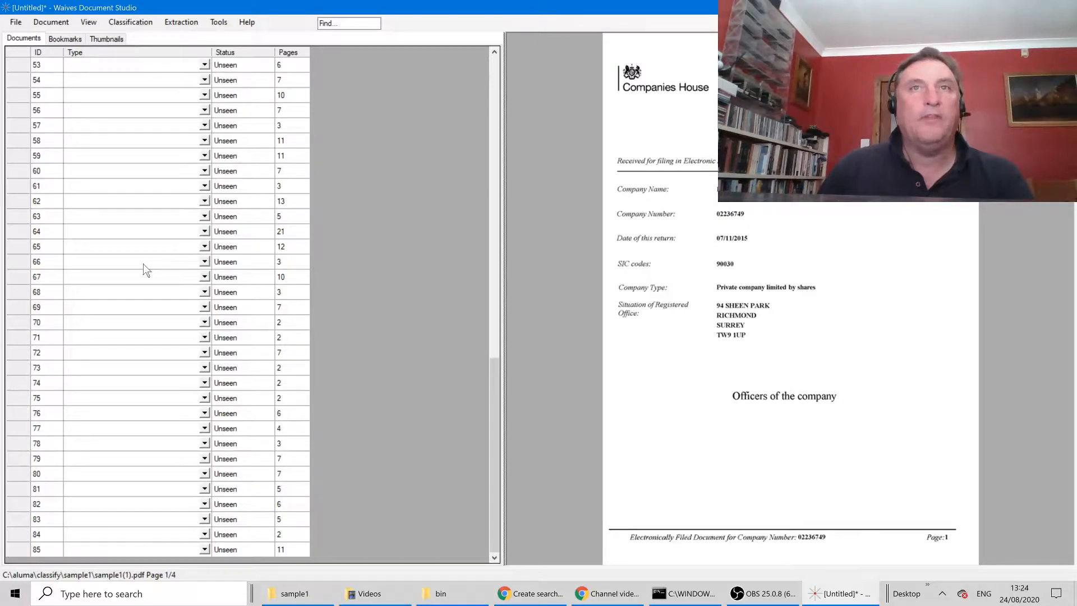
pyautogui.scroll(10, 146, 270)
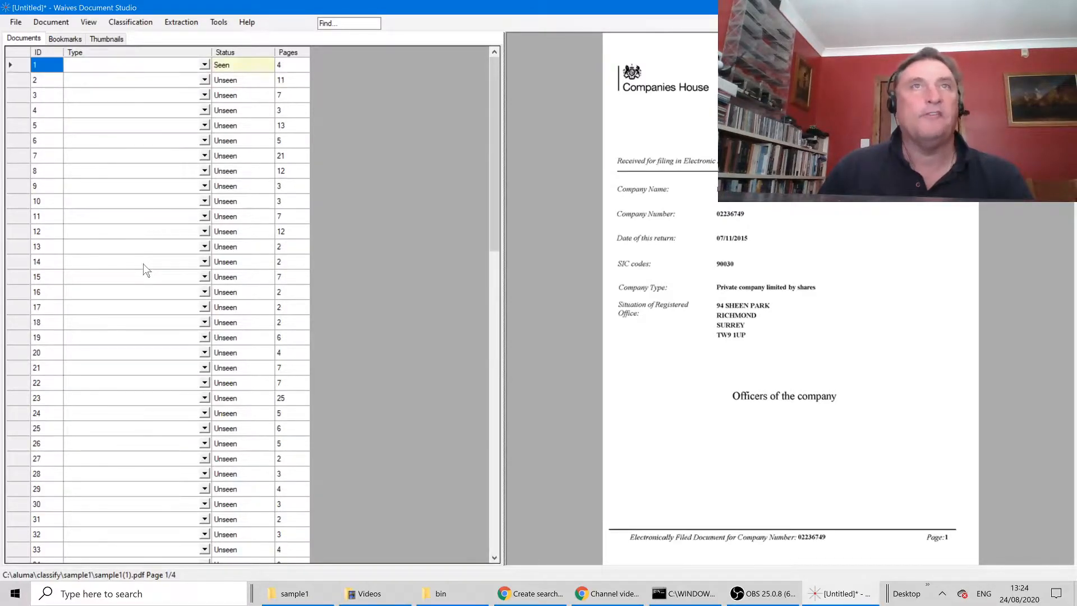
pyautogui.scroll(-5, 143, 263)
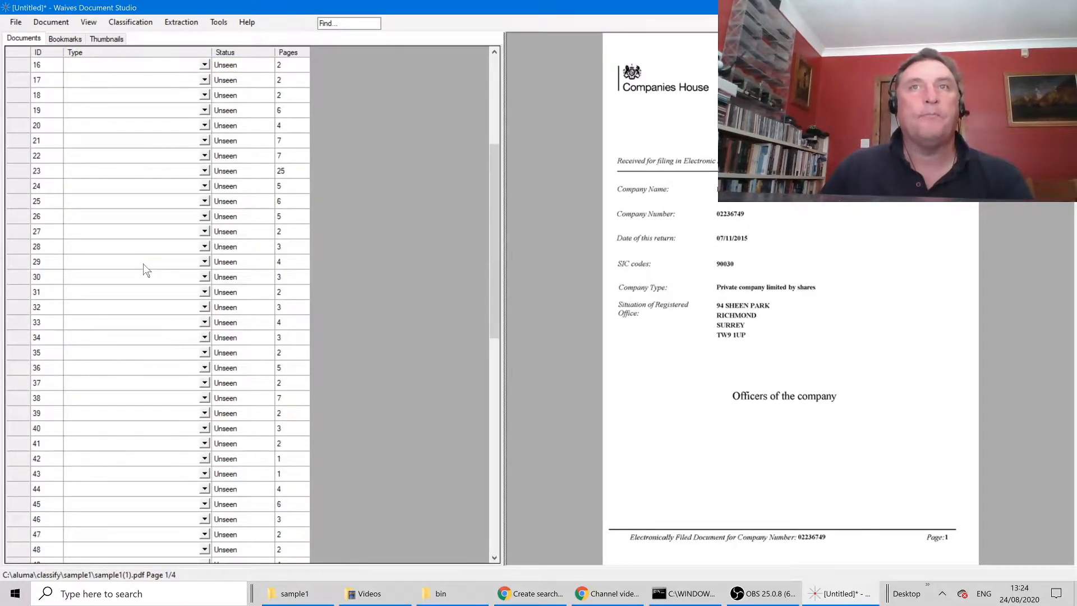
pyautogui.scroll(-12, 143, 264)
pyautogui.scroll(9, 141, 264)
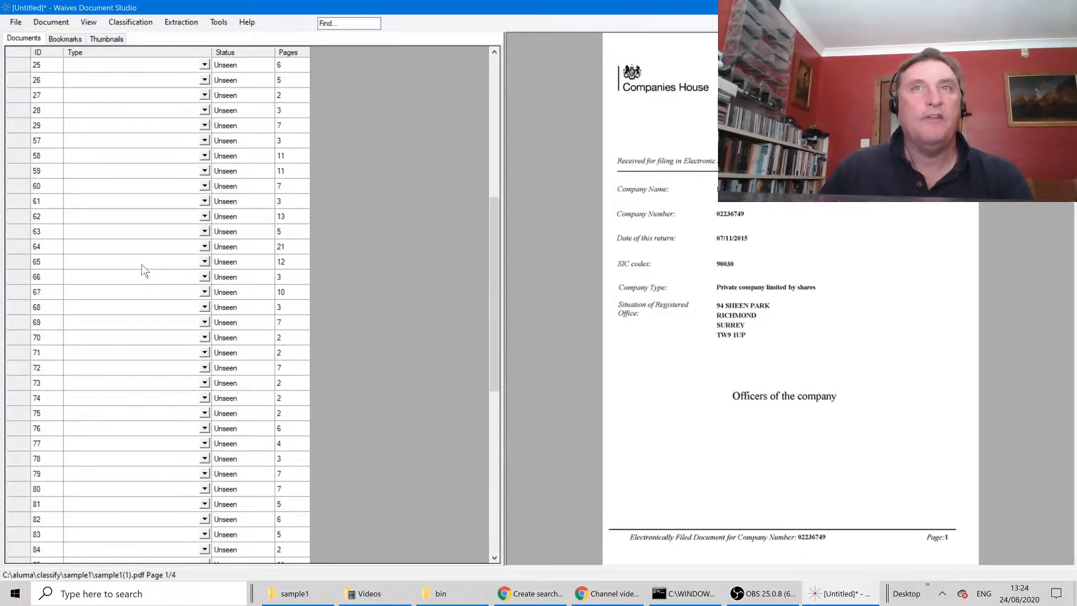
pyautogui.scroll(8, 133, 204)
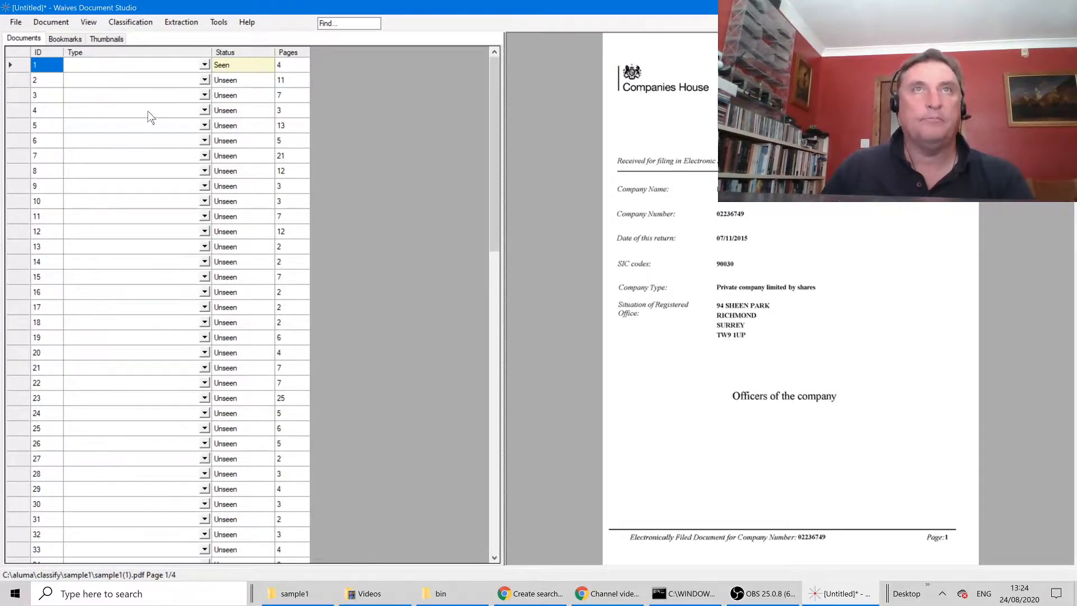
# Cluster the imported documents and look through the resulting groups in the list
pyautogui.click(128, 23)
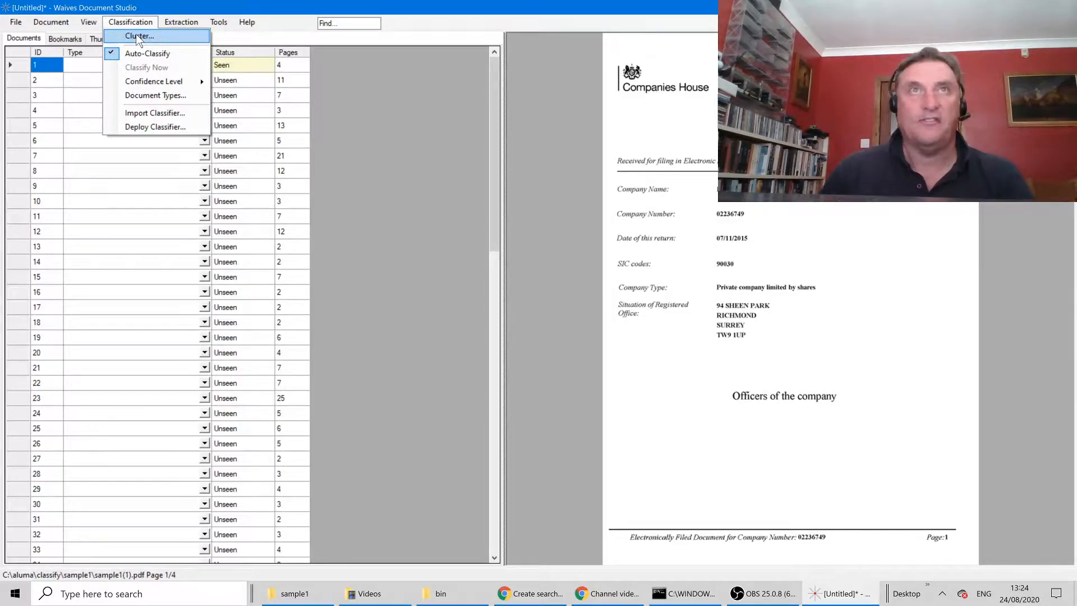
pyautogui.click(137, 37)
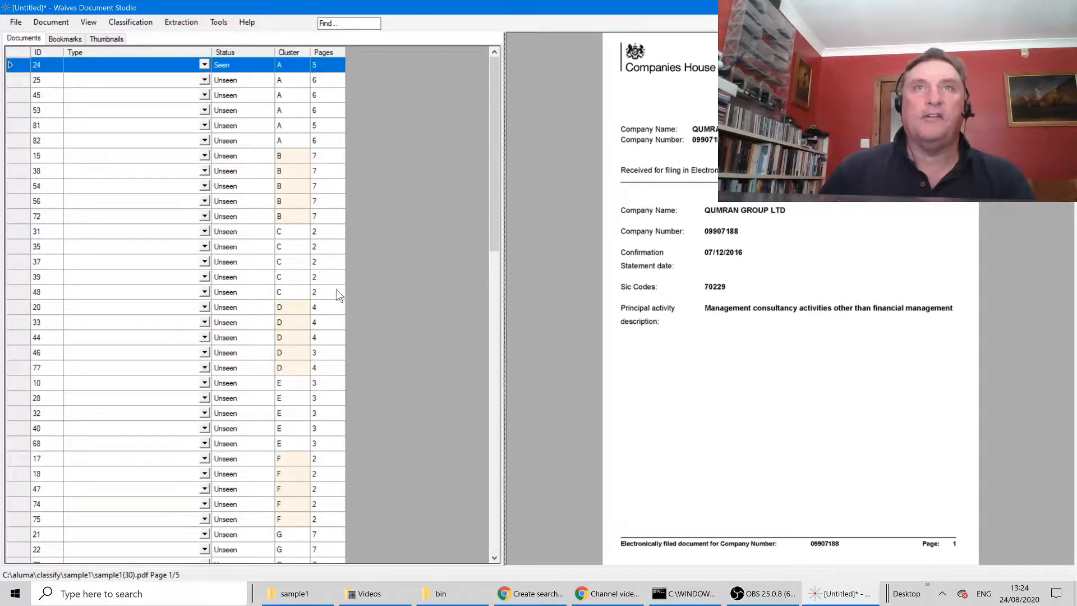
pyautogui.scroll(-3, 366, 230)
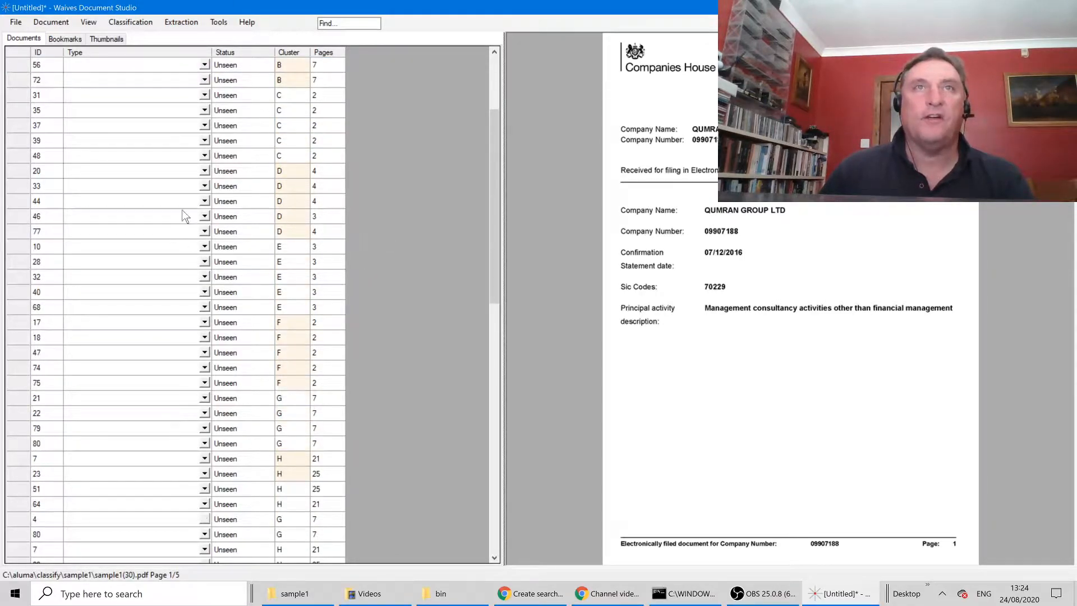
pyautogui.scroll(-9, 178, 215)
pyautogui.scroll(10, 137, 139)
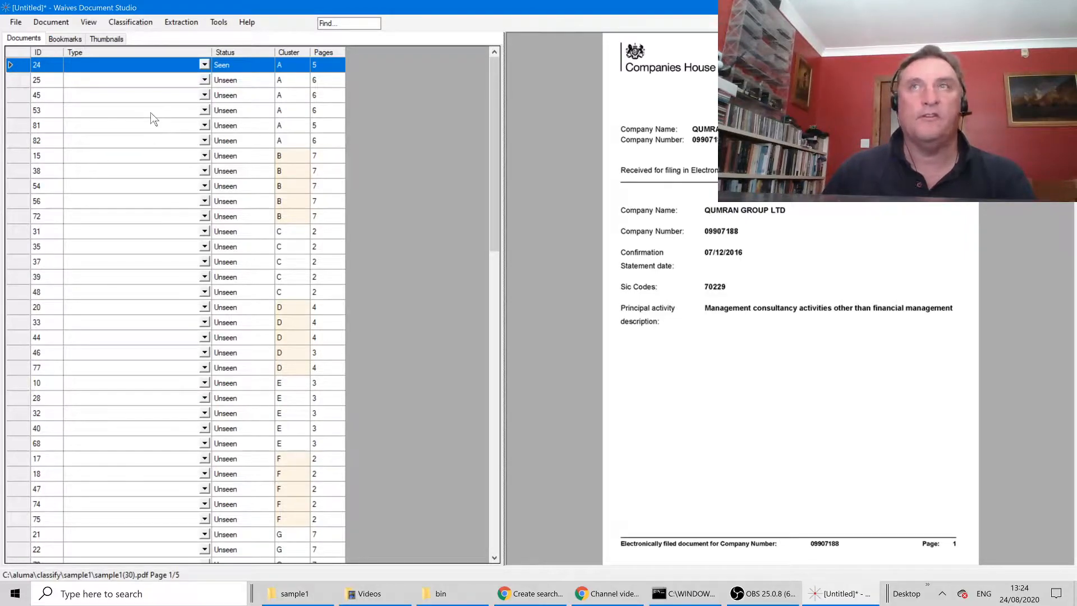
# Preview several documents in clusters A and B to compare whether each cluster holds the same kind of document
pyautogui.click(154, 81)
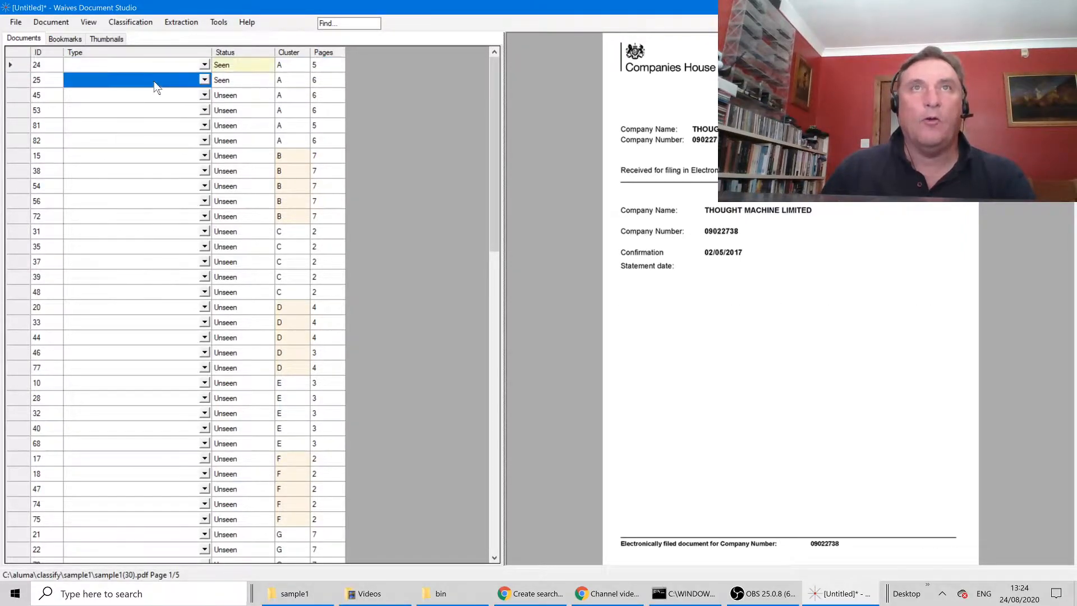
pyautogui.click(138, 127)
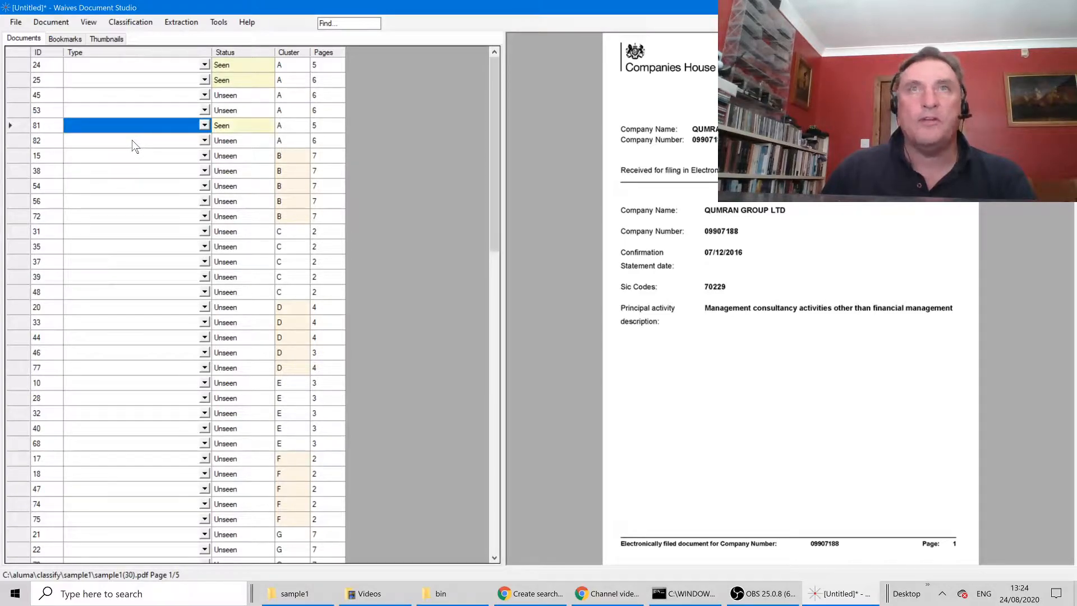
pyautogui.click(132, 140)
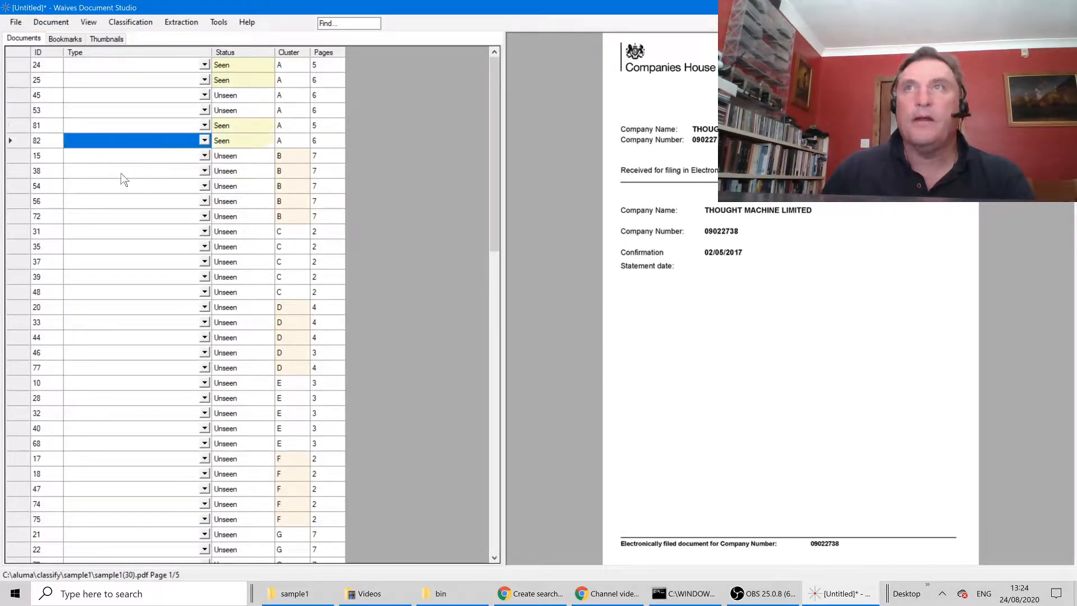
pyautogui.click(122, 169)
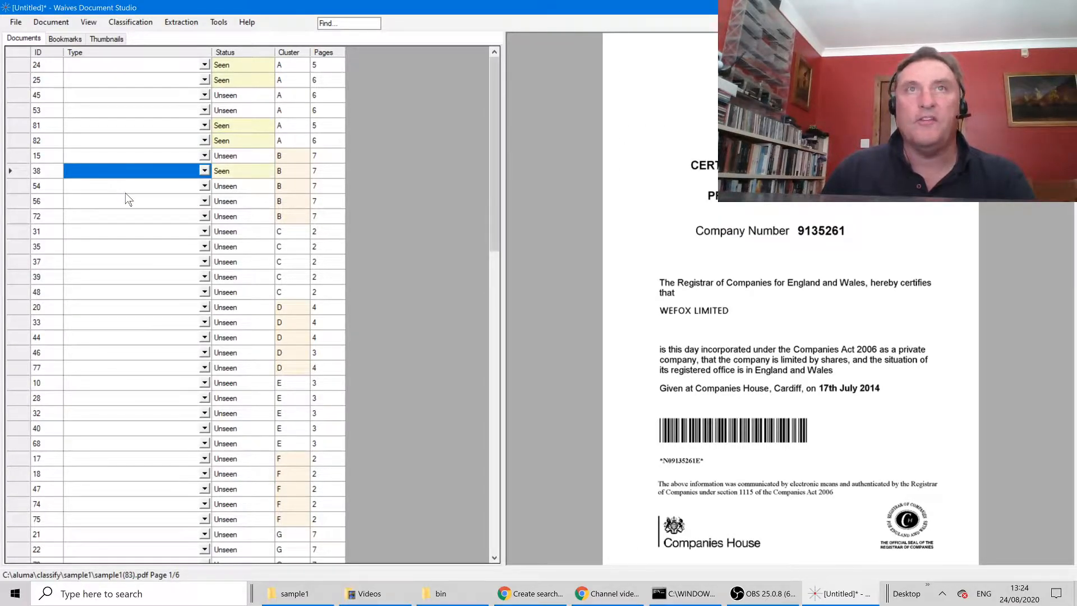
pyautogui.click(126, 191)
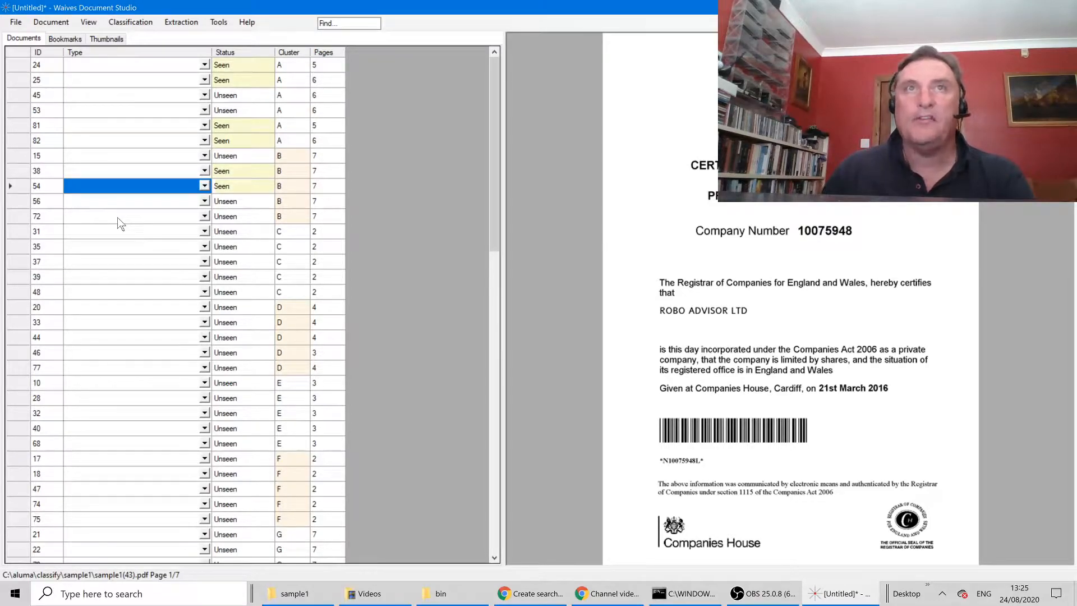
pyautogui.click(117, 217)
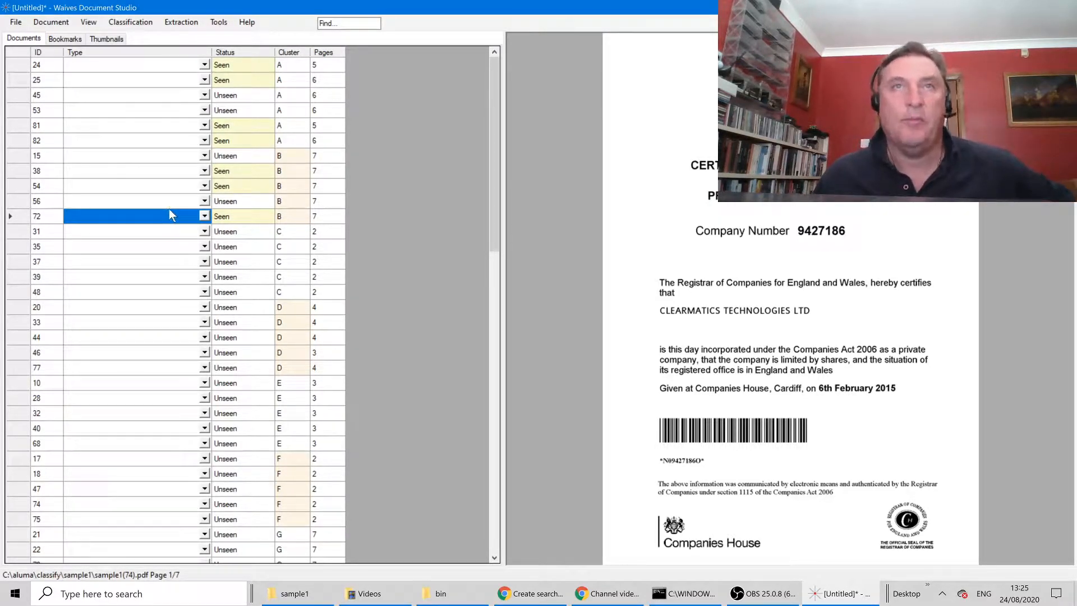
# Preview sample documents from clusters C, D and E to compare their document types
pyautogui.click(158, 291)
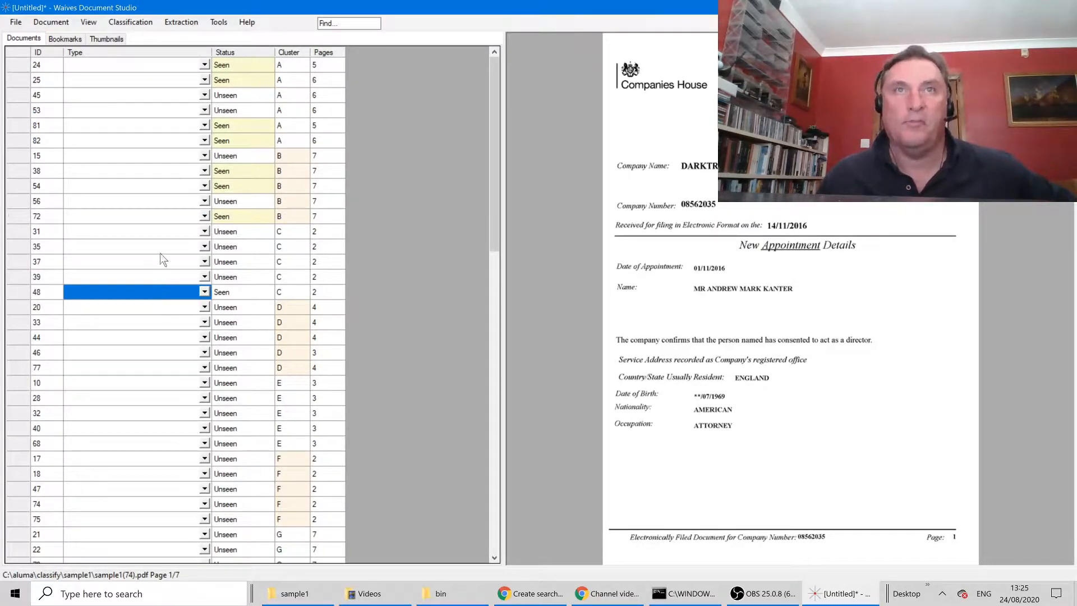
pyautogui.click(142, 229)
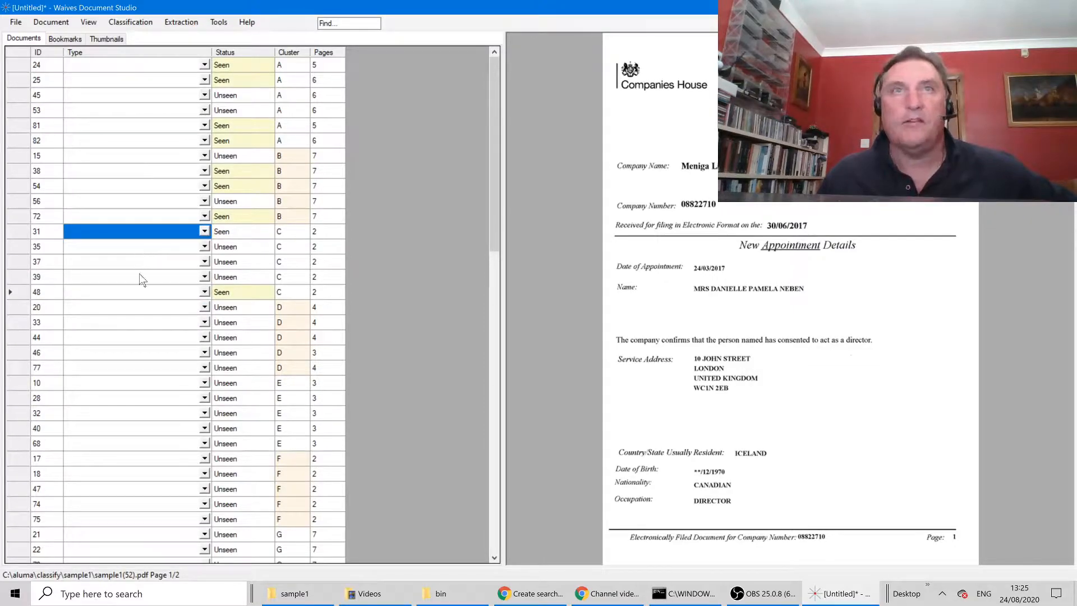
pyautogui.click(138, 312)
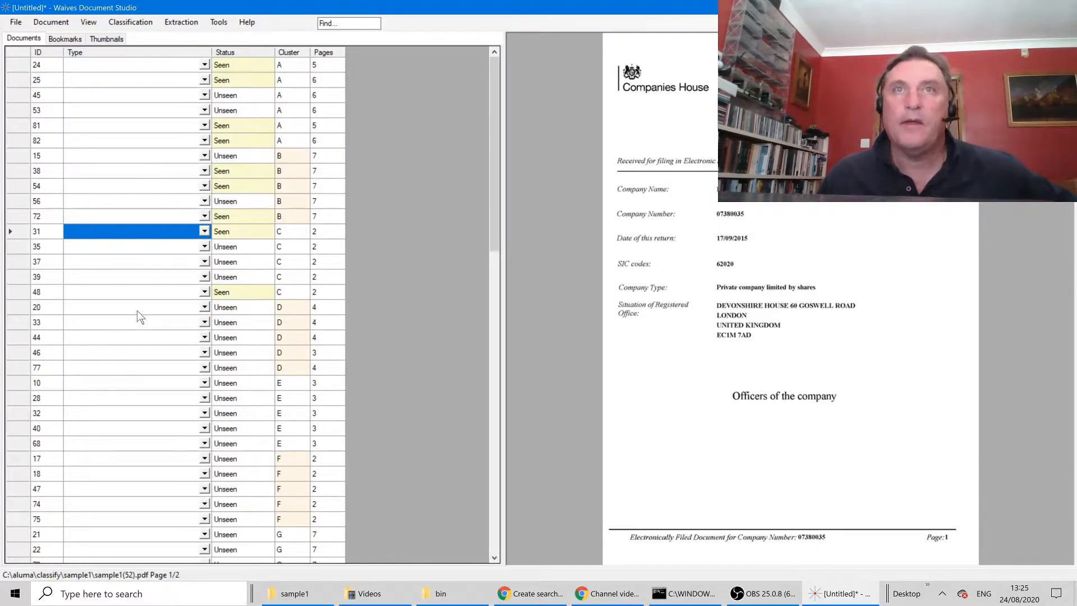
pyautogui.click(122, 357)
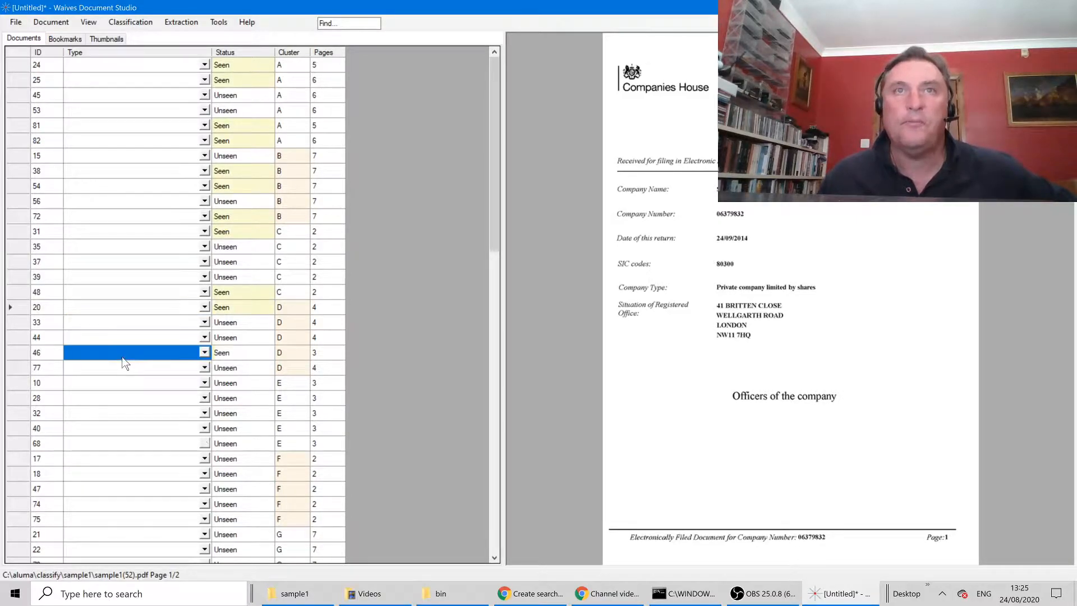
pyautogui.click(119, 399)
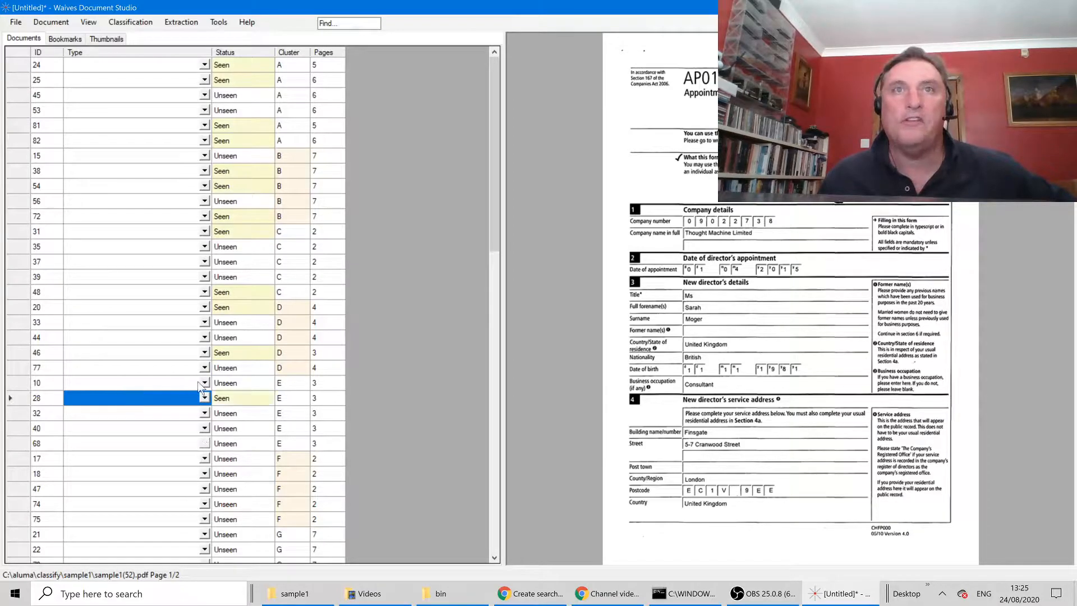
pyautogui.click(167, 248)
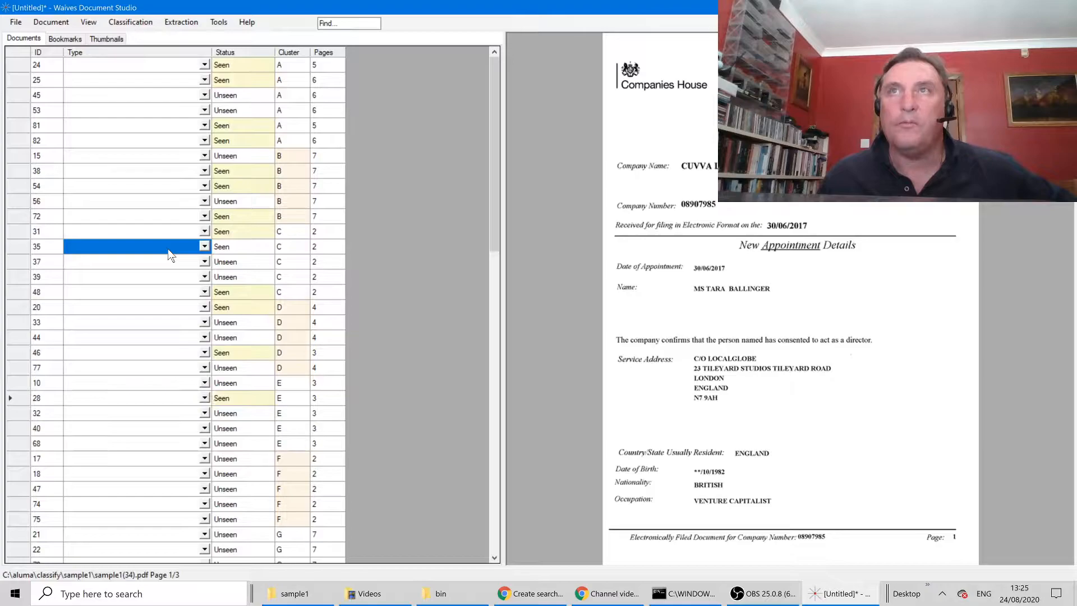
# Preview sample documents from clusters E, C and F to compare the kinds of appointment document they hold
pyautogui.click(151, 385)
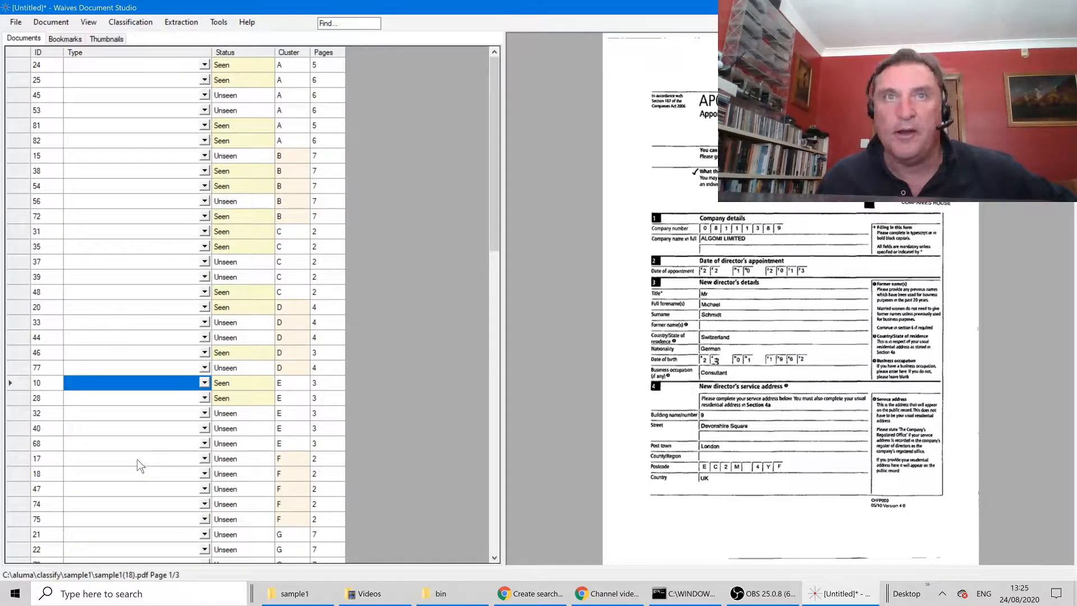
pyautogui.click(147, 293)
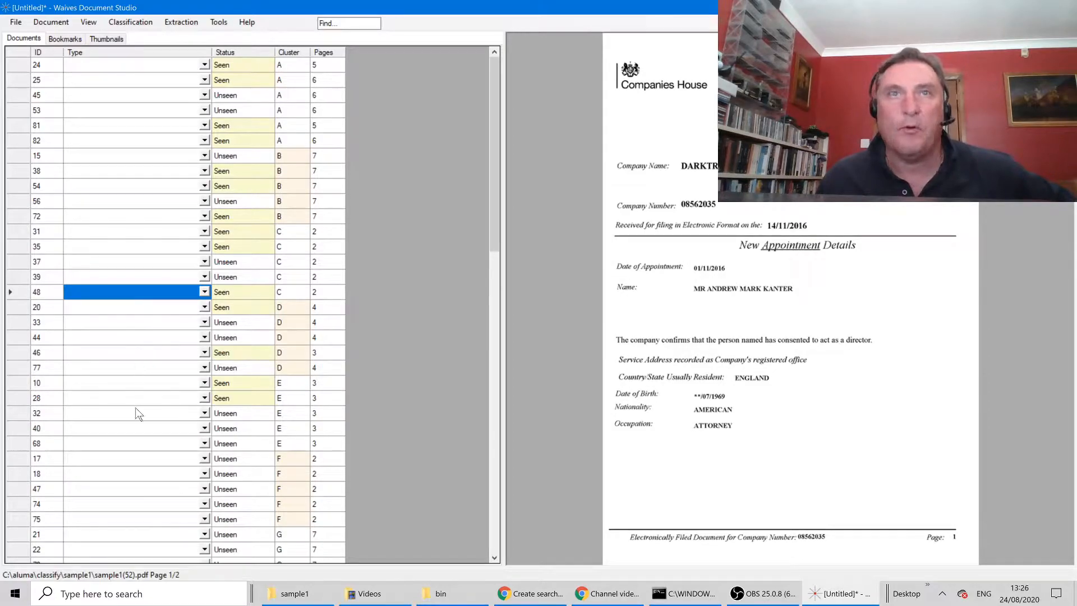
pyautogui.click(135, 434)
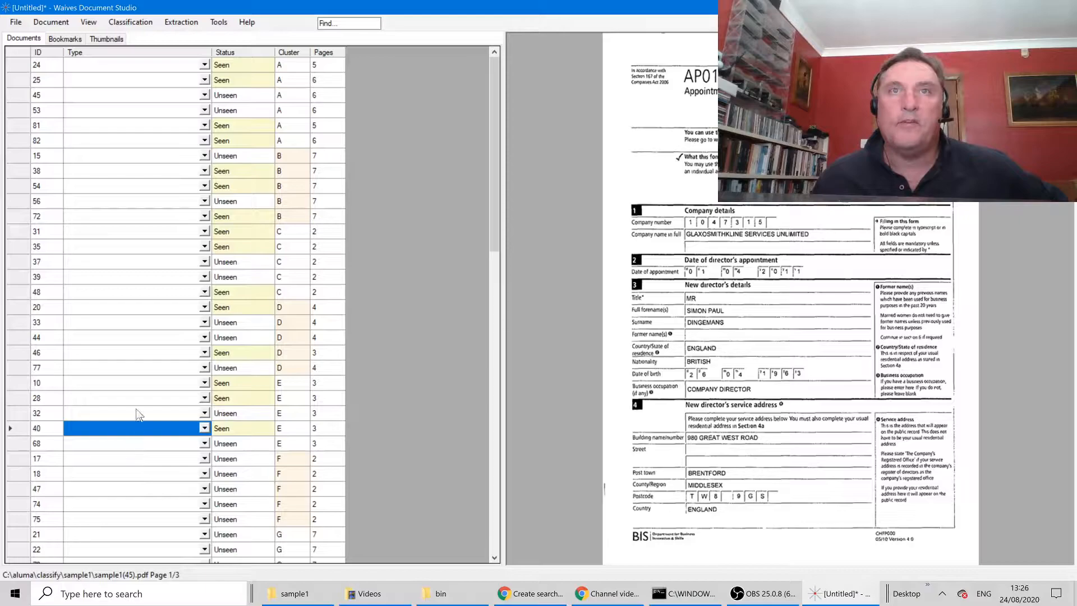
pyautogui.click(114, 488)
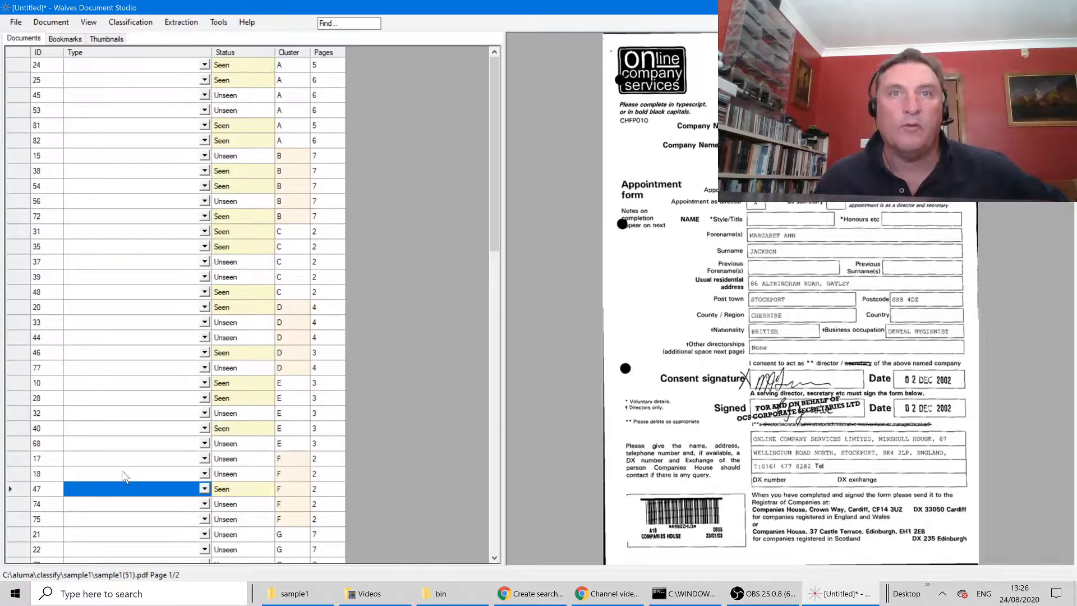
pyautogui.click(124, 476)
# Preview a cluster G document and compare it with a document from cluster B
pyautogui.scroll(-2, 103, 496)
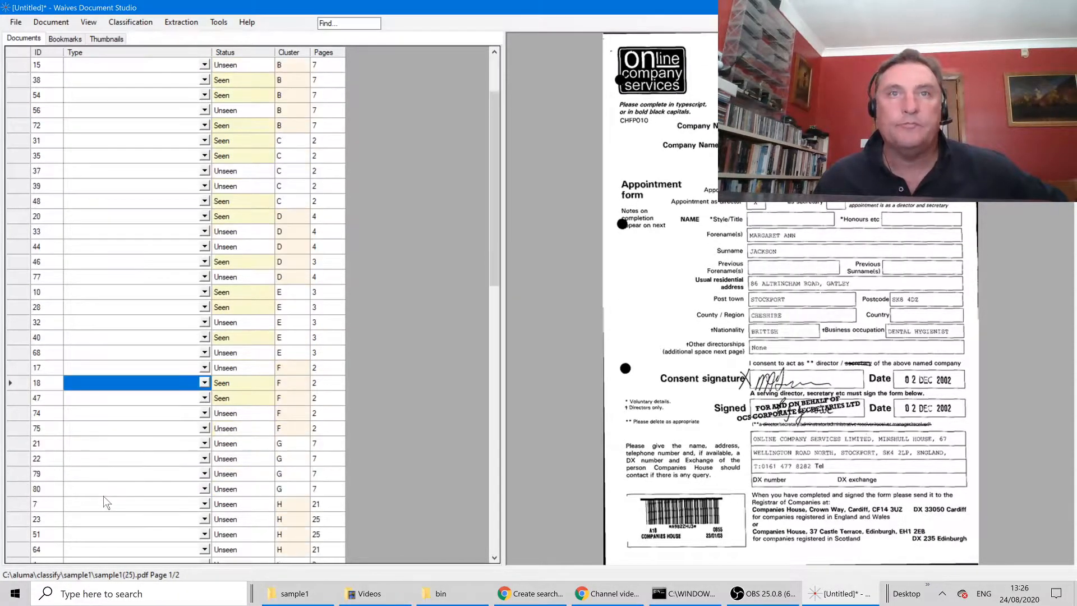
pyautogui.click(106, 472)
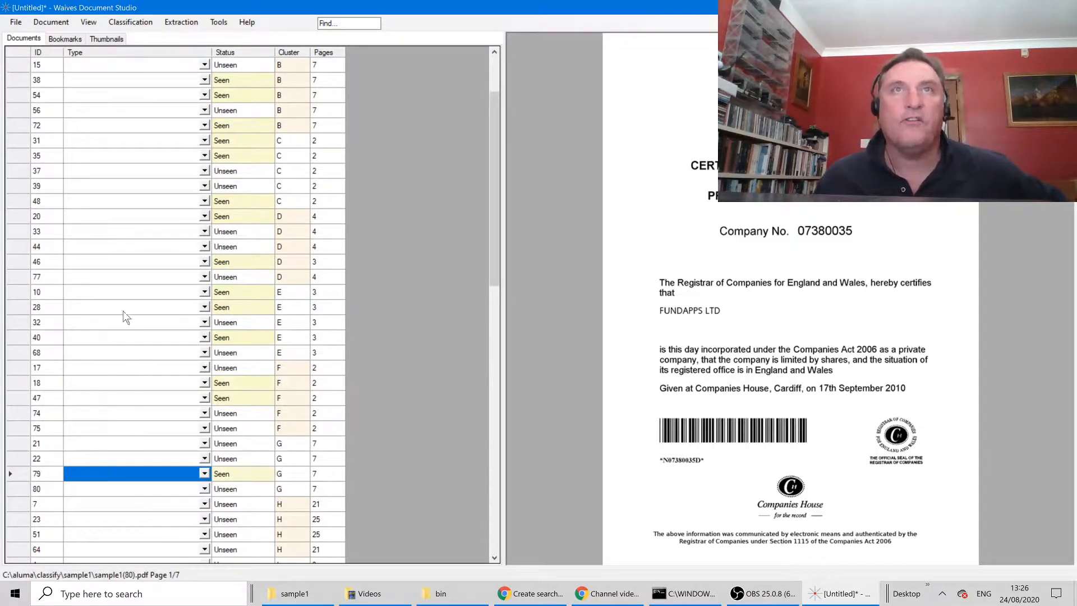
pyautogui.scroll(2, 123, 310)
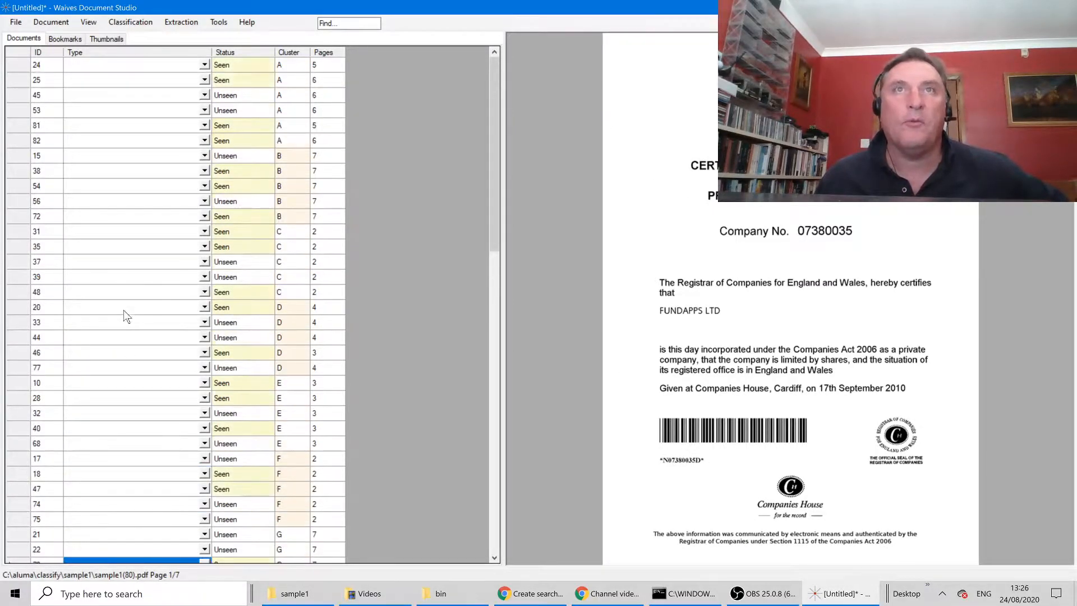
pyautogui.click(121, 174)
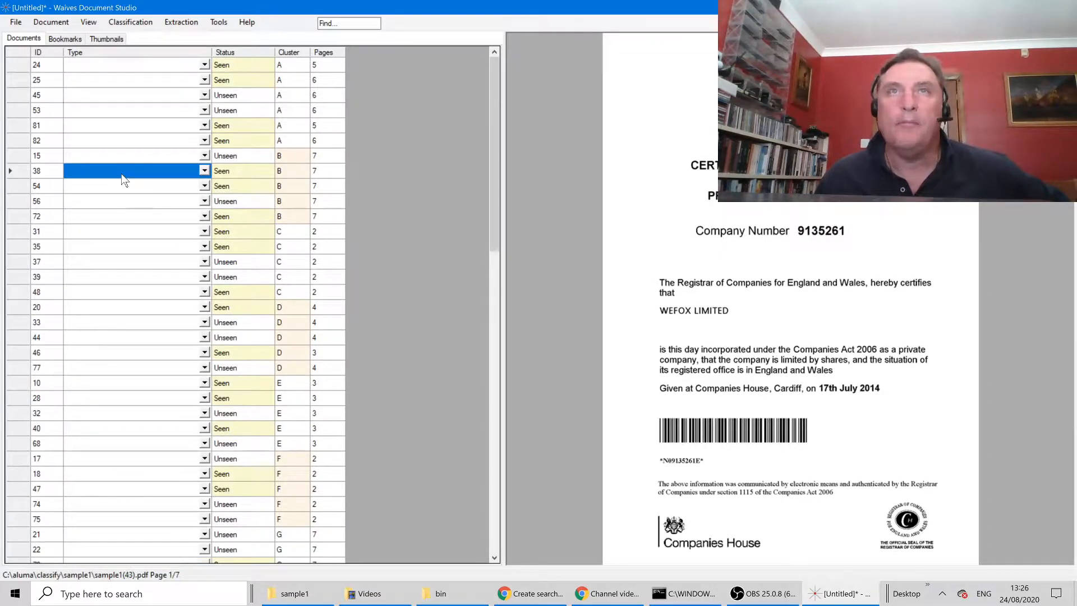
pyautogui.scroll(-2, 115, 367)
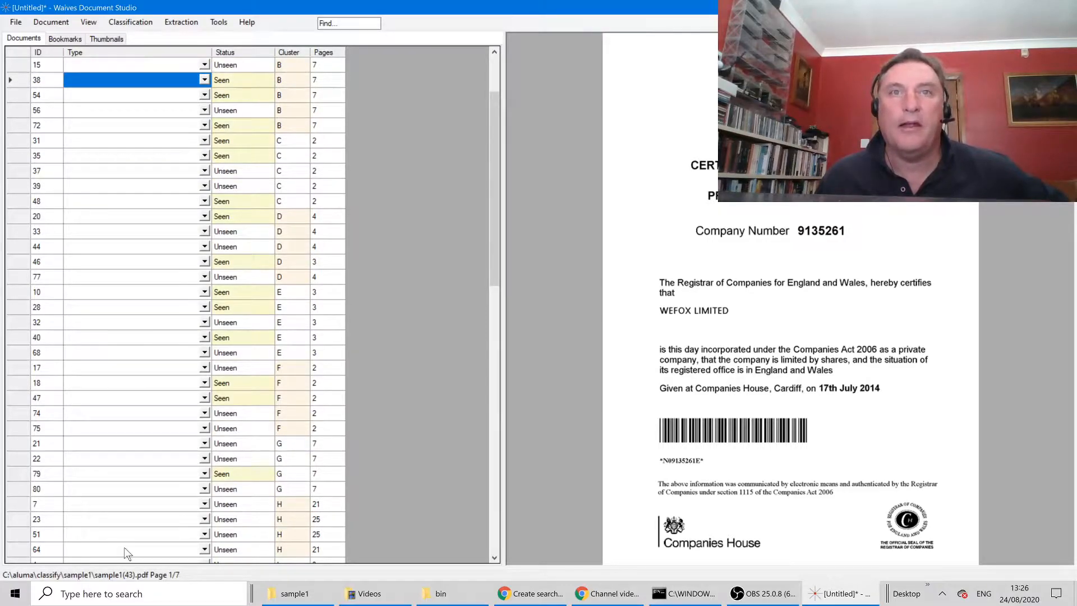
pyautogui.scroll(2, 123, 493)
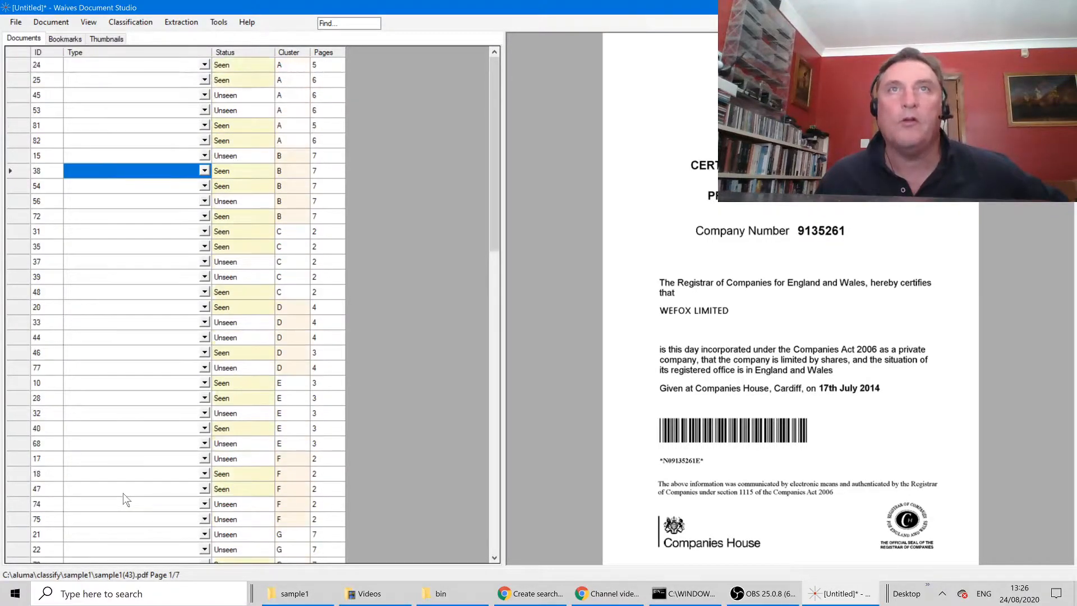
# Assign the document type Certificates to all documents in cluster B, IDs 15 to 72
pyautogui.press('pagedown')
pyautogui.click(124, 156)
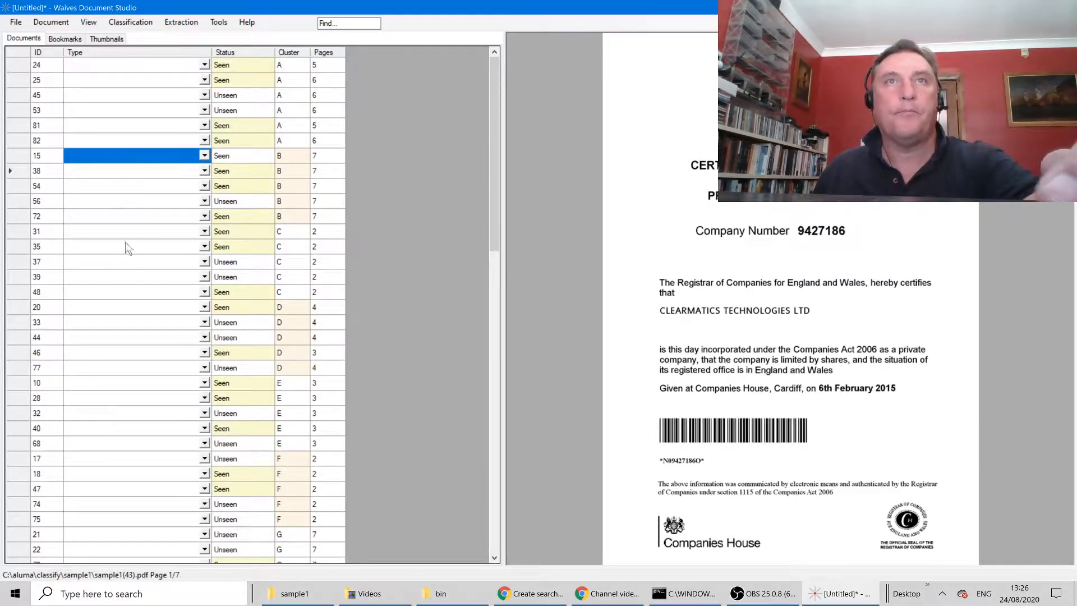
pyautogui.keyDown('shift'); pyautogui.click(123, 217); pyautogui.keyUp('shift')
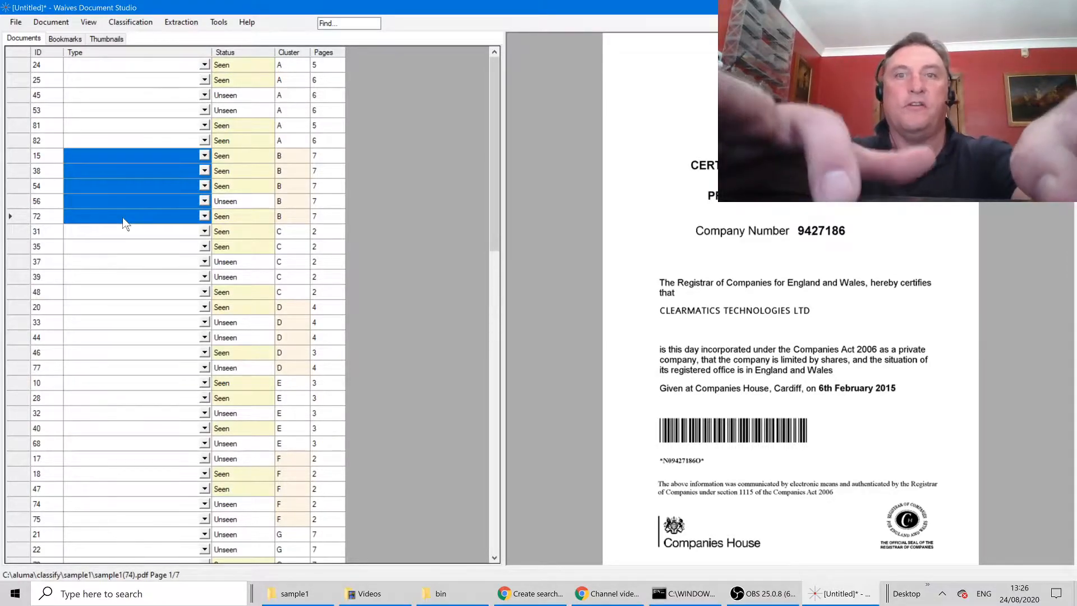
pyautogui.write('Cert')
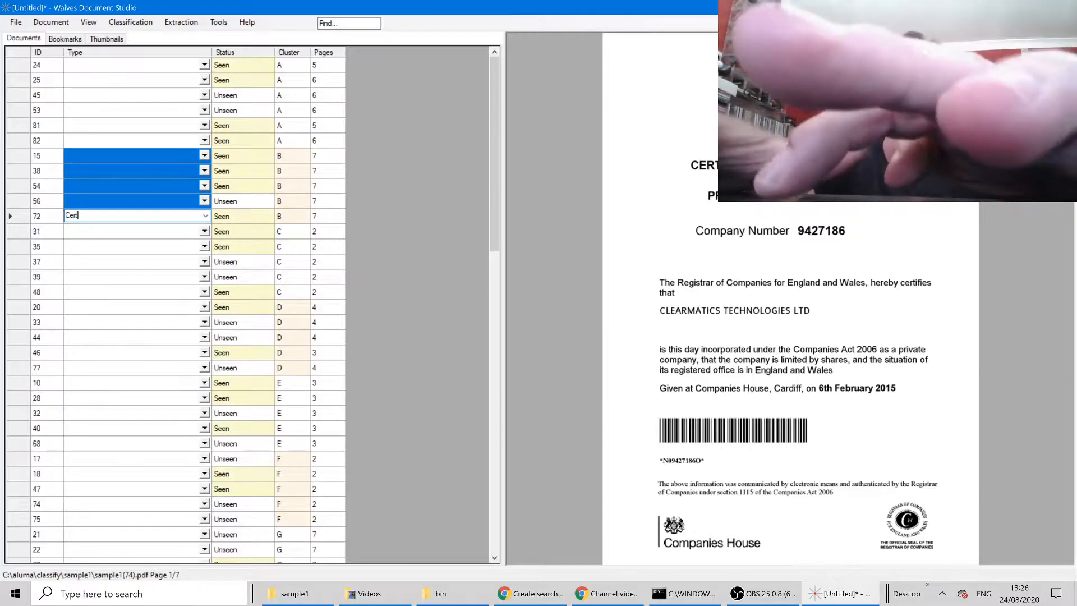
pyautogui.write('ificates')
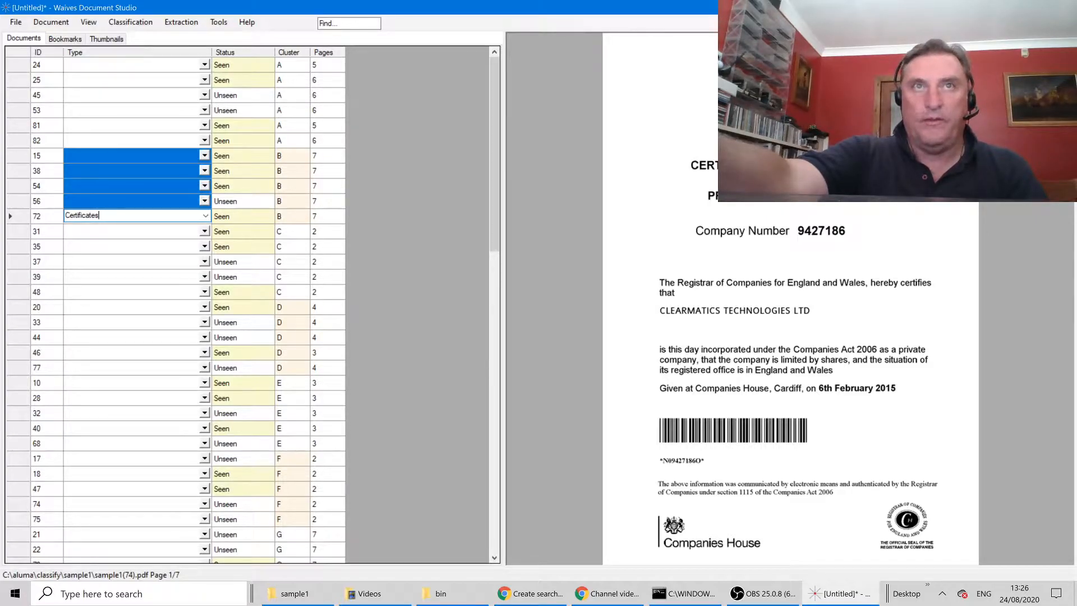
pyautogui.press('Return')
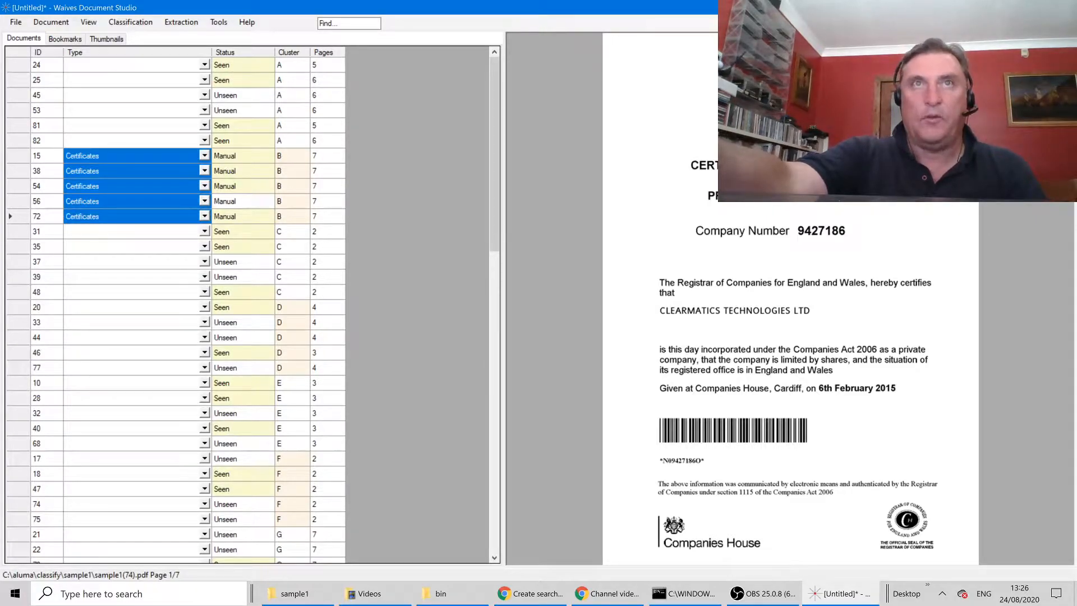
# Assign the existing Certificates type to all documents in cluster G, IDs 21 to 80
pyautogui.click(138, 231)
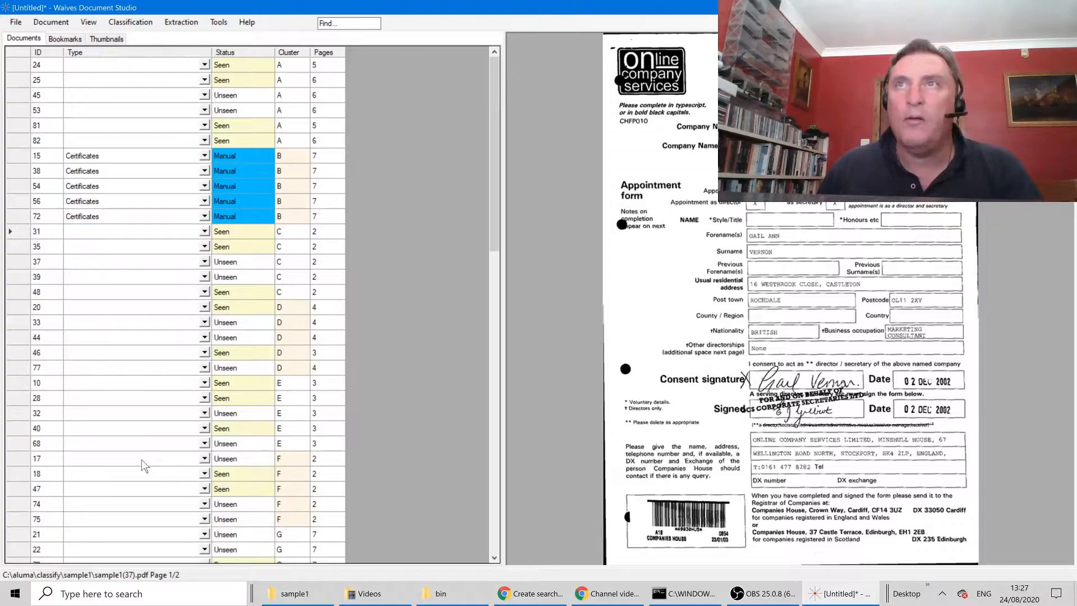
pyautogui.click(142, 458)
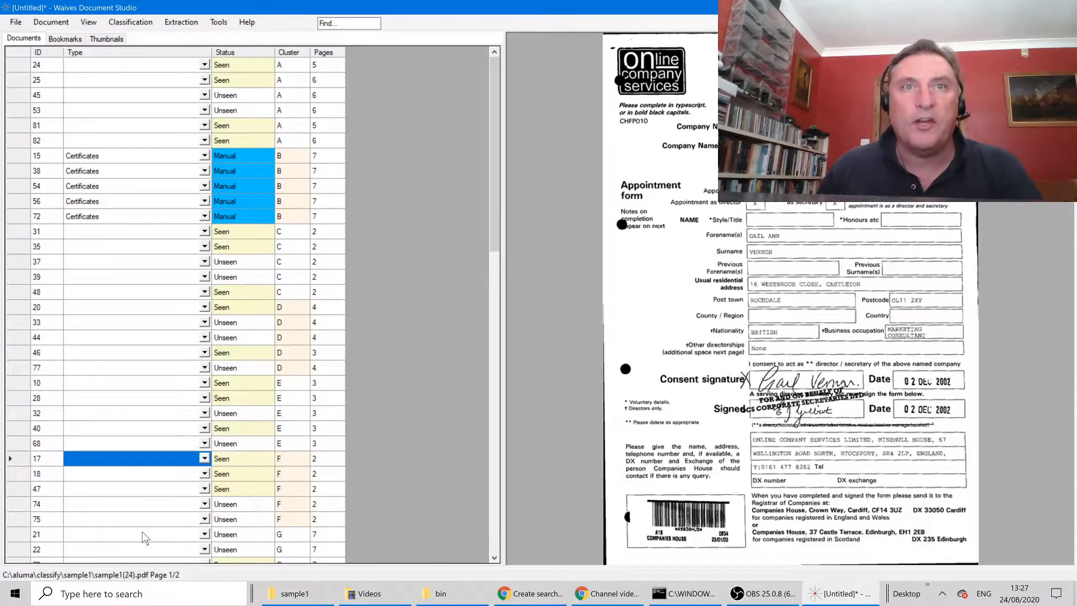
pyautogui.click(143, 532)
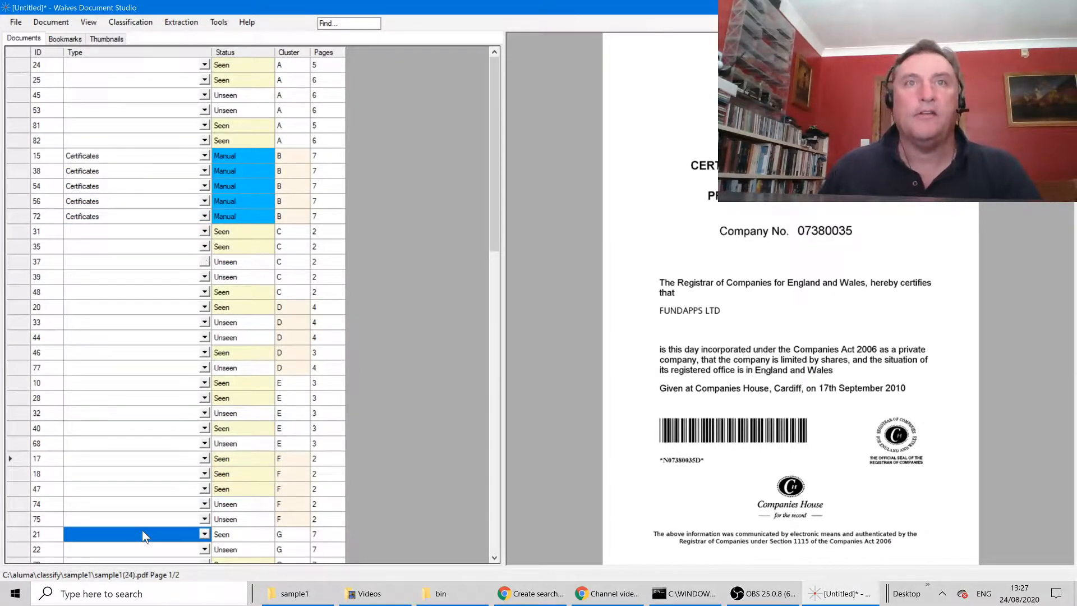
pyautogui.scroll(-1, 143, 536)
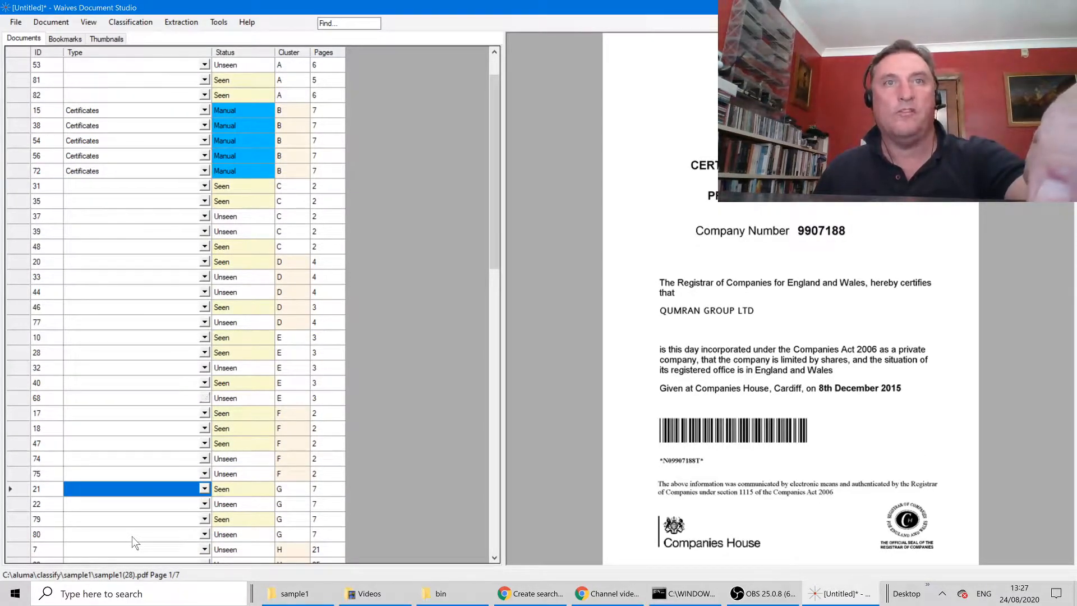
pyautogui.keyDown('shift'); pyautogui.click(133, 536); pyautogui.keyUp('shift')
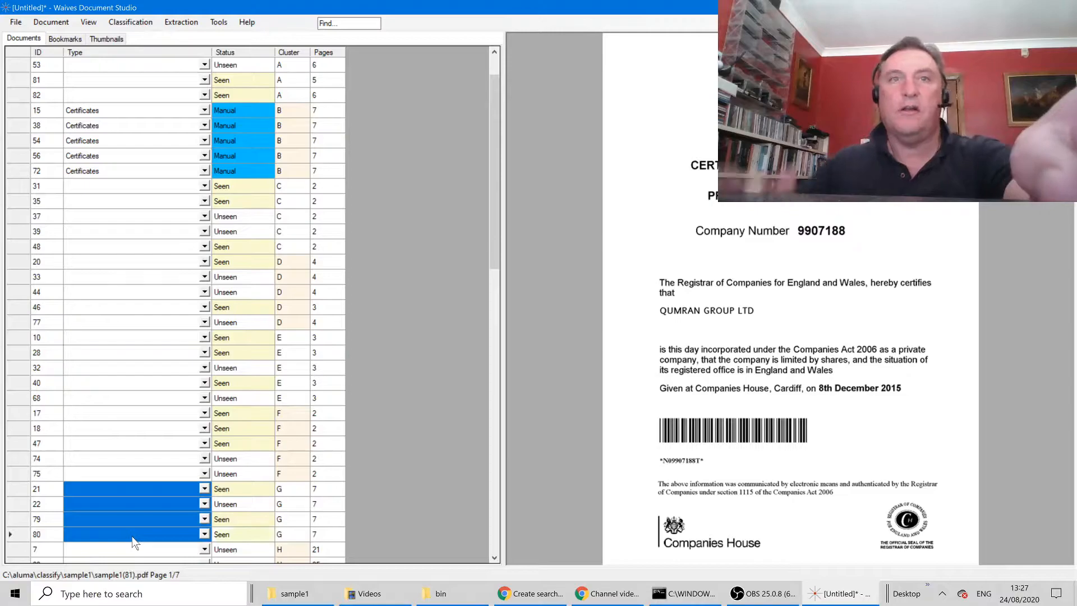
pyautogui.write('C')
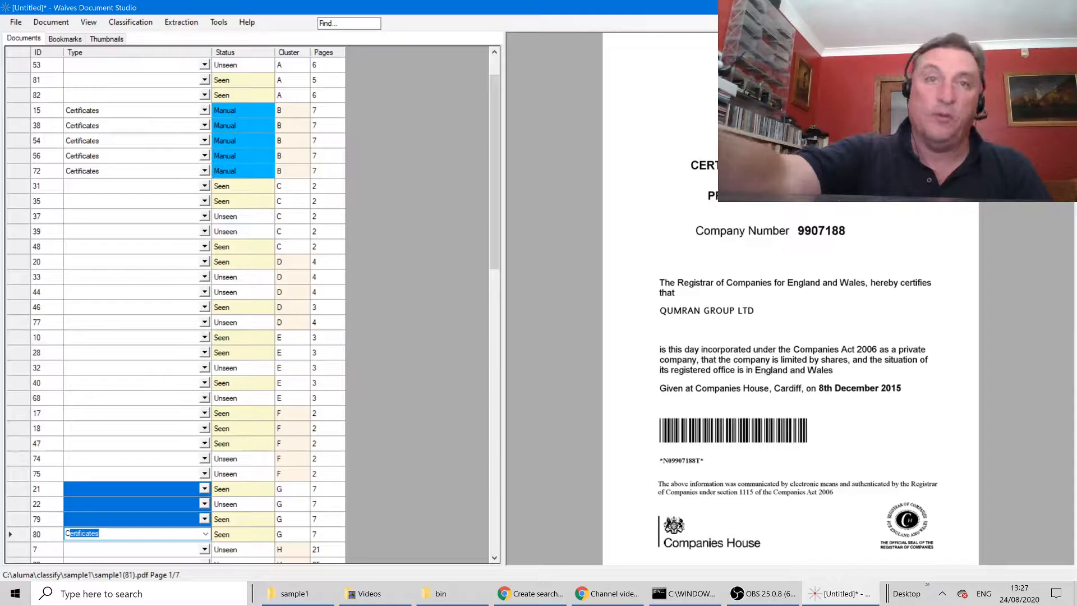
pyautogui.press('Delete')
pyautogui.write('Certificates')
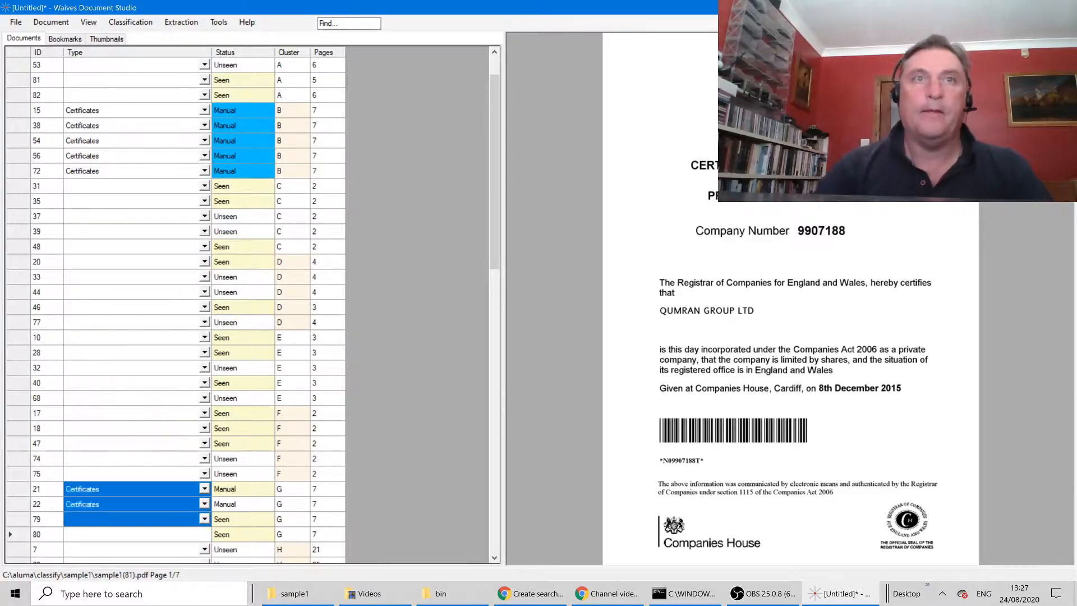
pyautogui.press('Down')
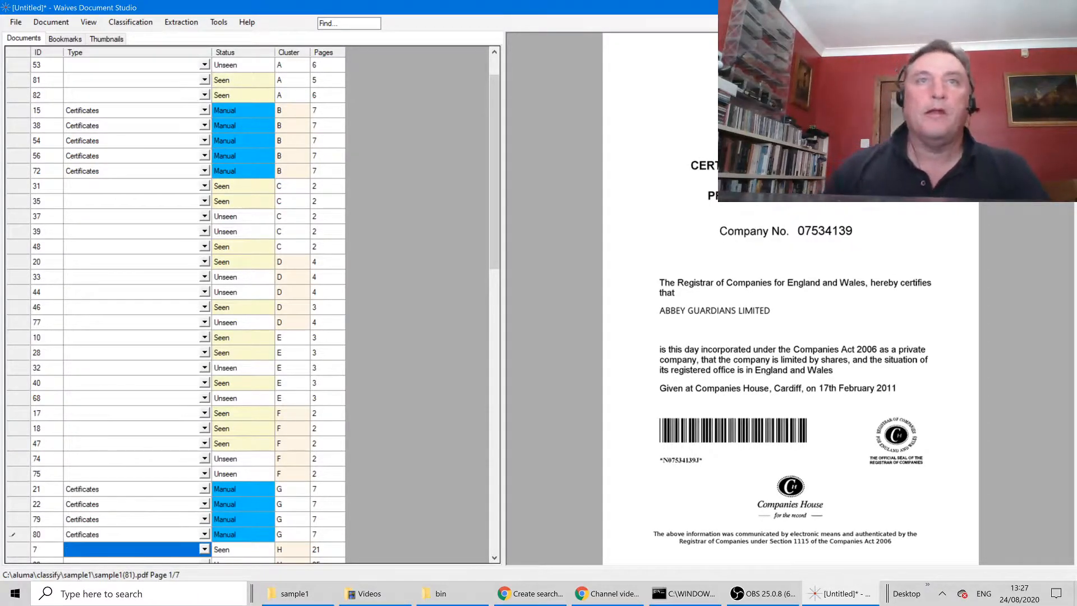
# Assign the document type Appointments to all documents in cluster C, IDs 31 to 48
pyautogui.click(133, 185)
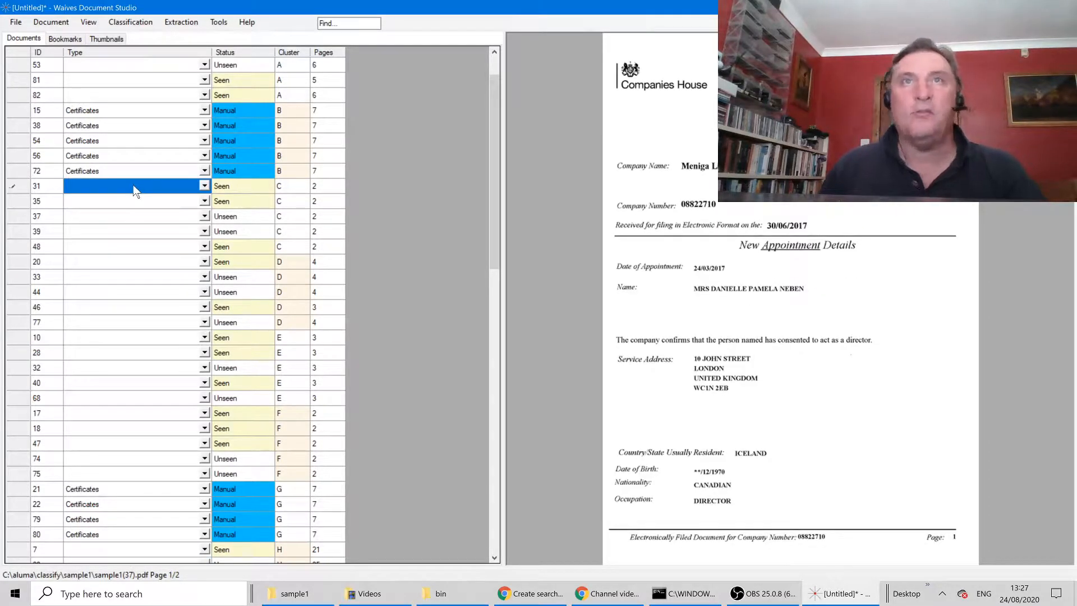
pyautogui.keyDown('shift'); pyautogui.click(130, 247); pyautogui.keyUp('shift')
pyautogui.write('A')
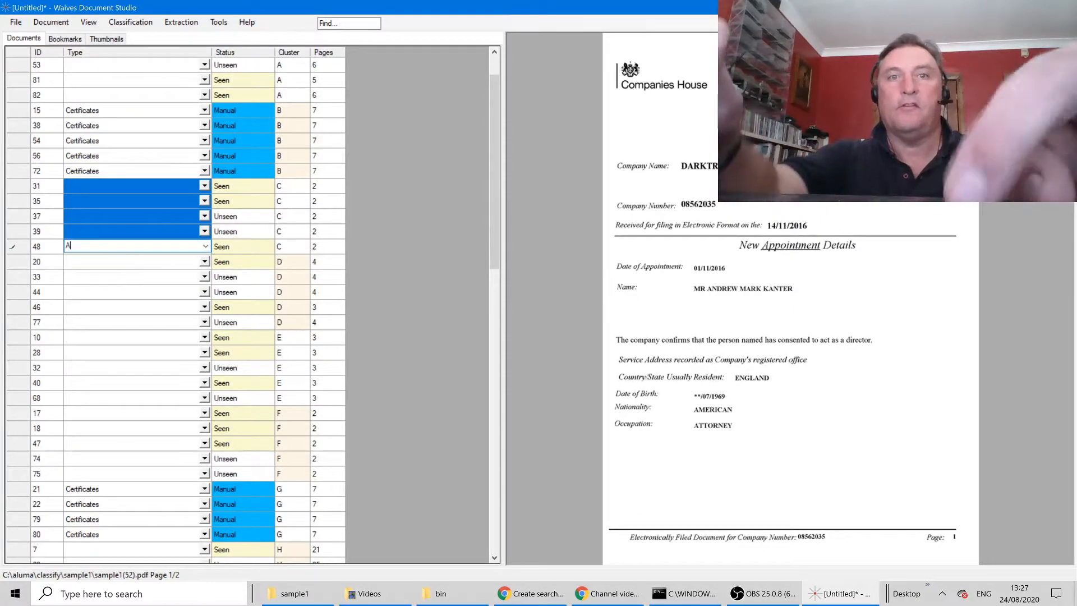
pyautogui.write('ppoi')
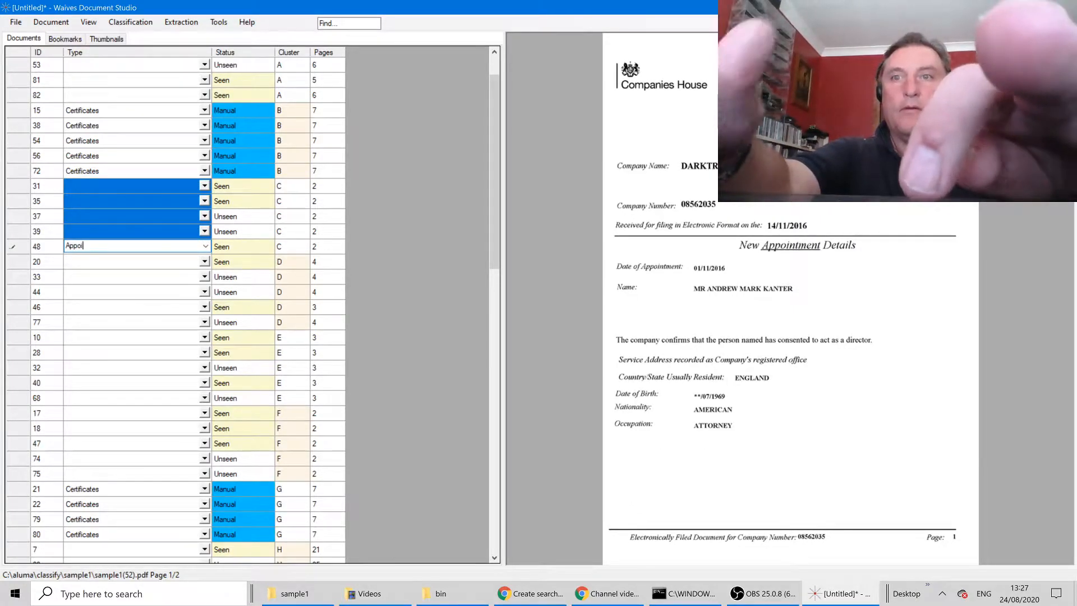
pyautogui.write('ntments')
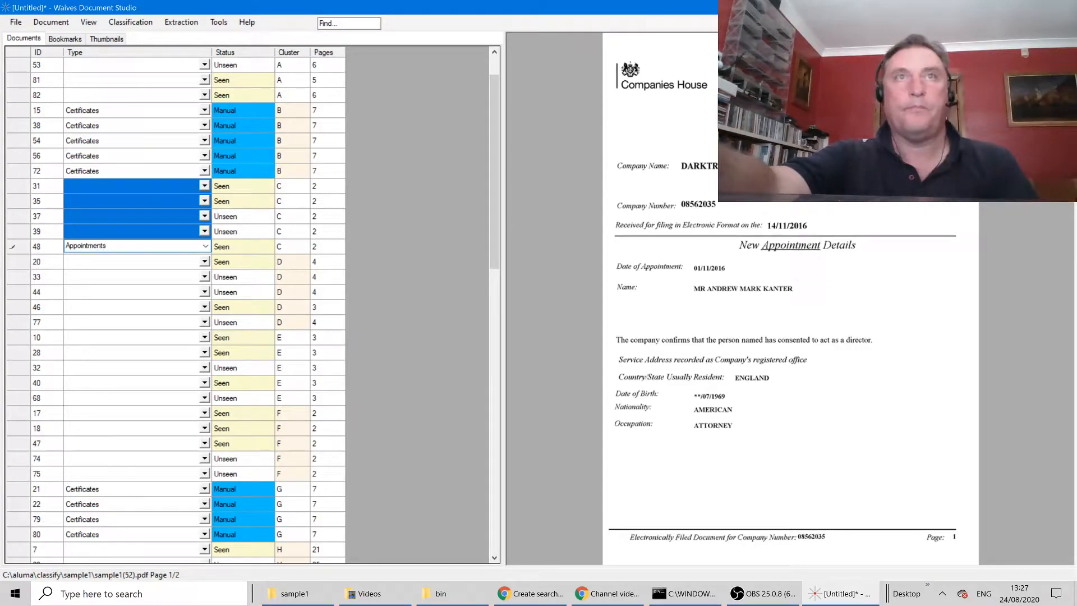
pyautogui.press('Return')
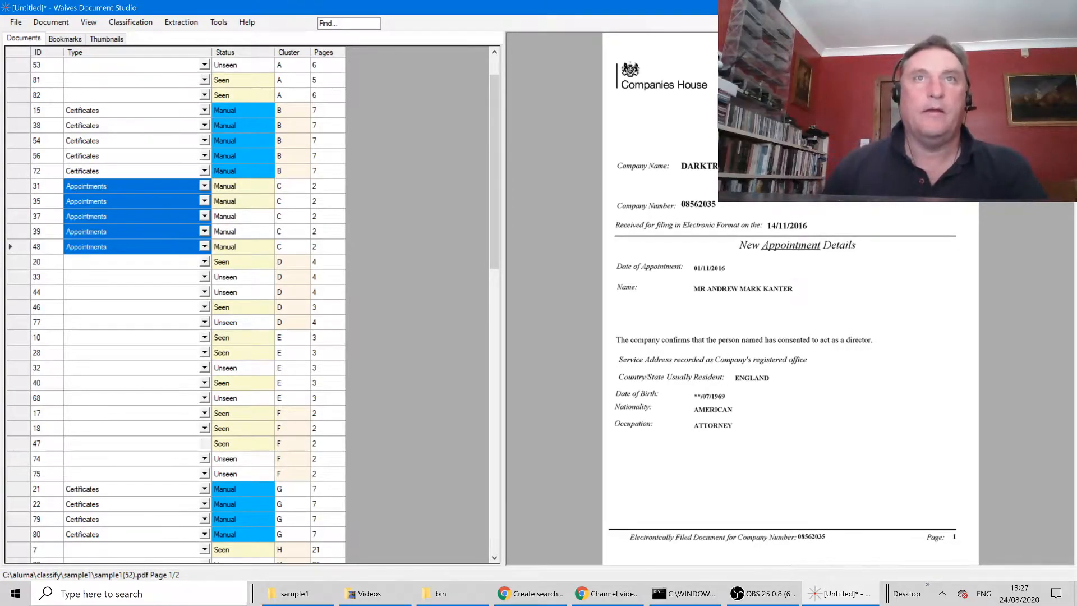
pyautogui.press('Down')
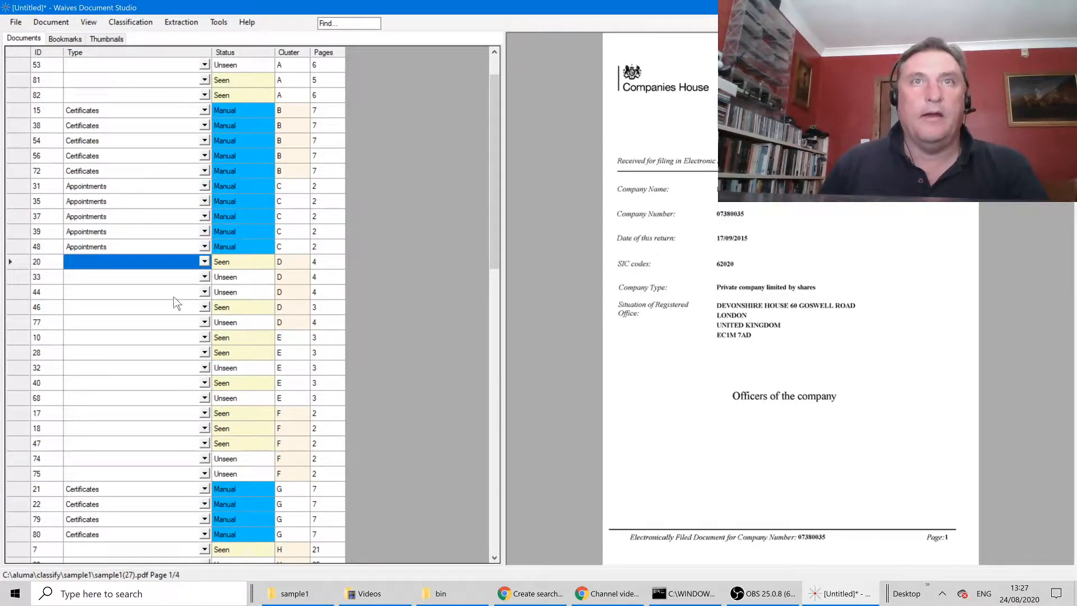
# Assign the existing Appointments type to all documents in cluster E, IDs 10 to 68
pyautogui.click(140, 337)
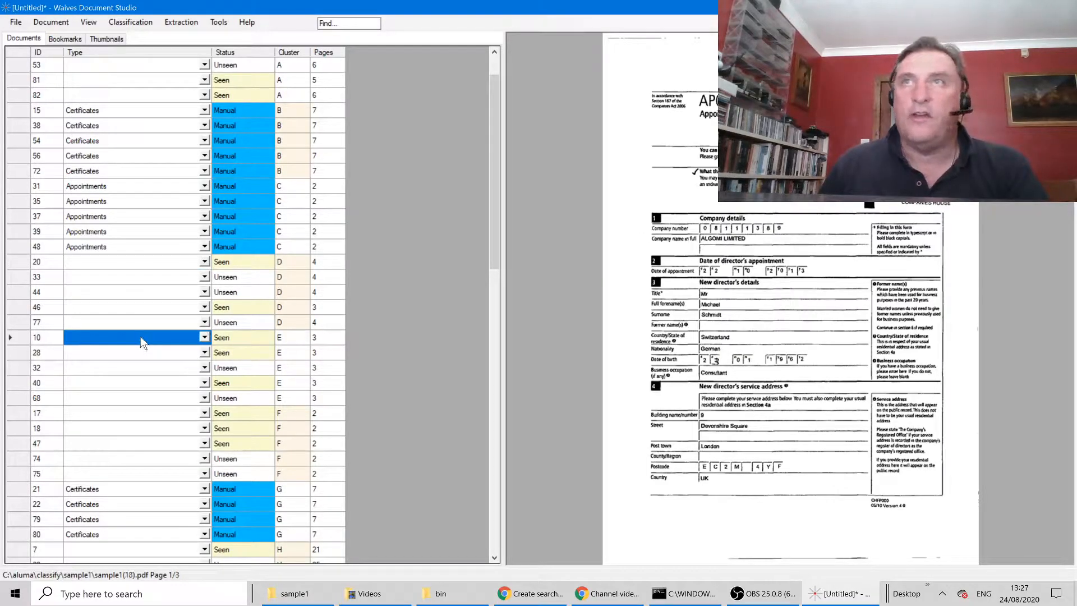
pyautogui.click(150, 399)
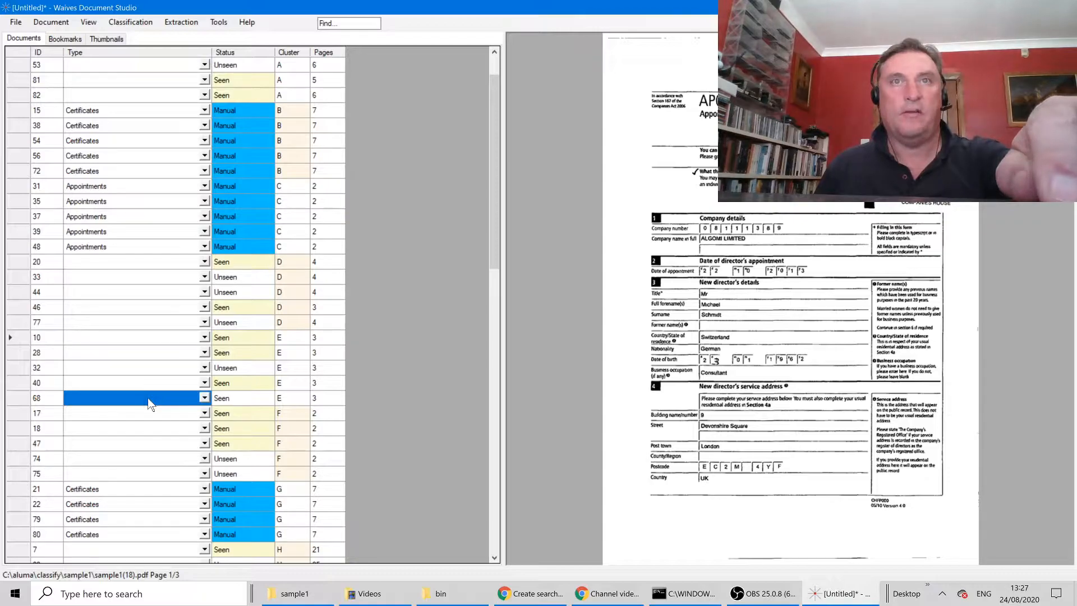
pyautogui.keyDown('shift'); pyautogui.click(145, 340); pyautogui.keyUp('shift')
pyautogui.write('Appointments')
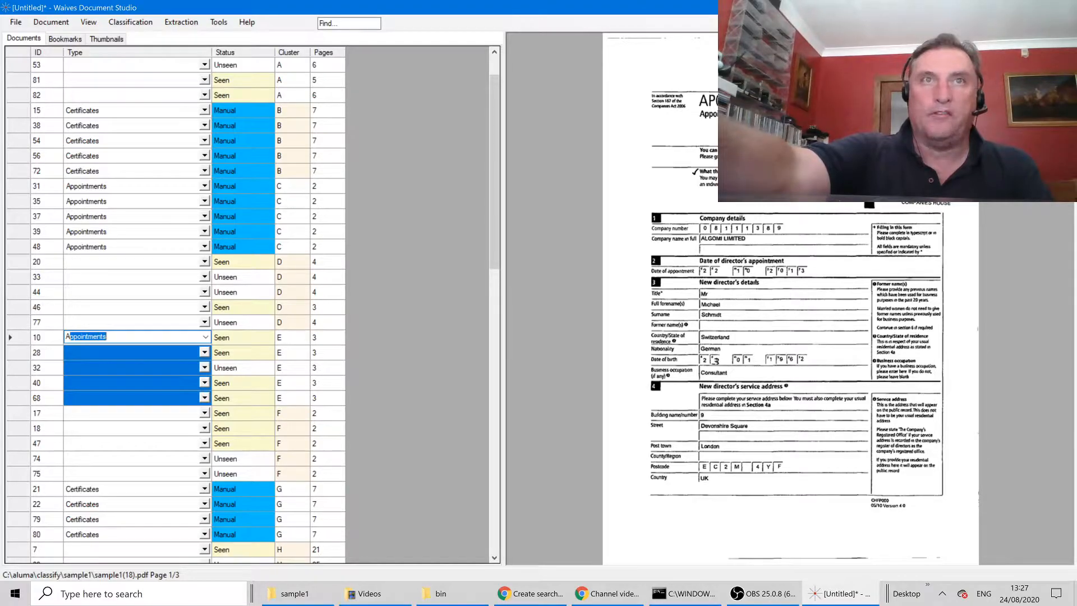
pyautogui.press('Return')
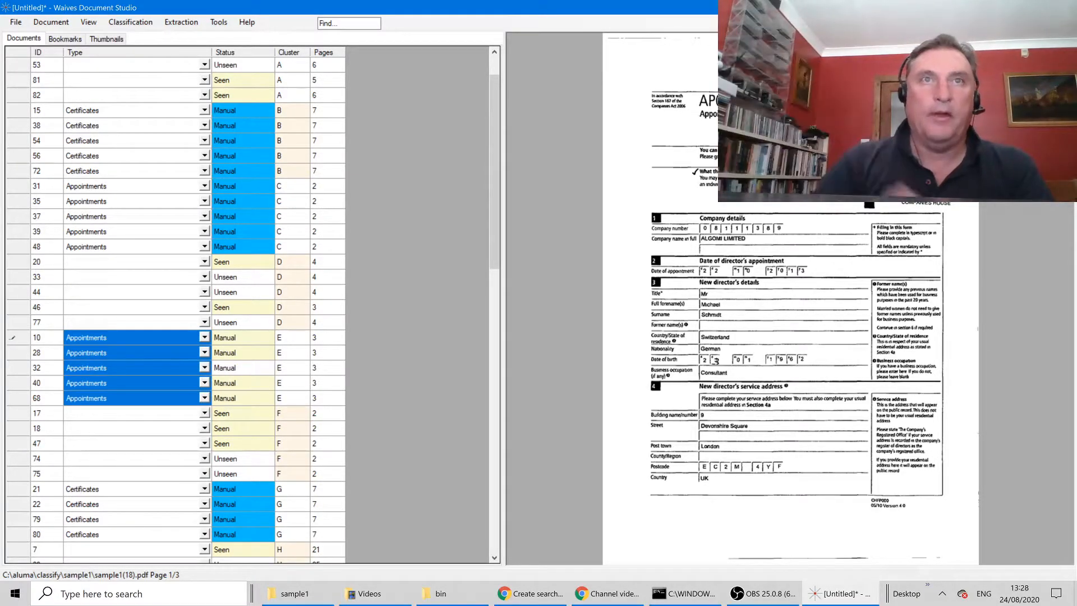
pyautogui.click(140, 352)
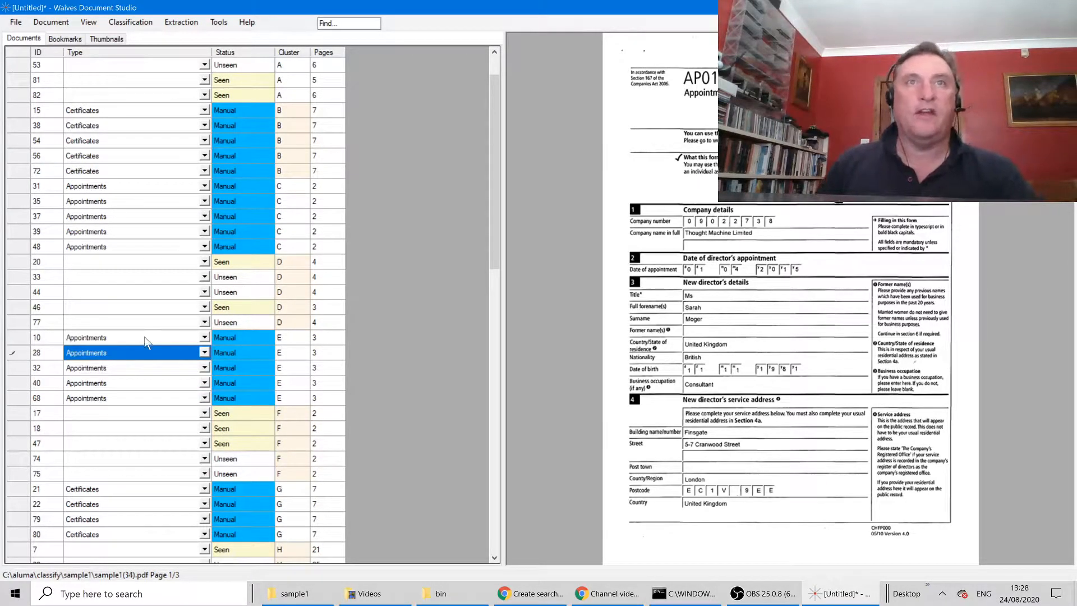
# Show the Confident and Confidence columns in the document list to review classification confidence, and hide both columns again
pyautogui.rightClick(23, 52)
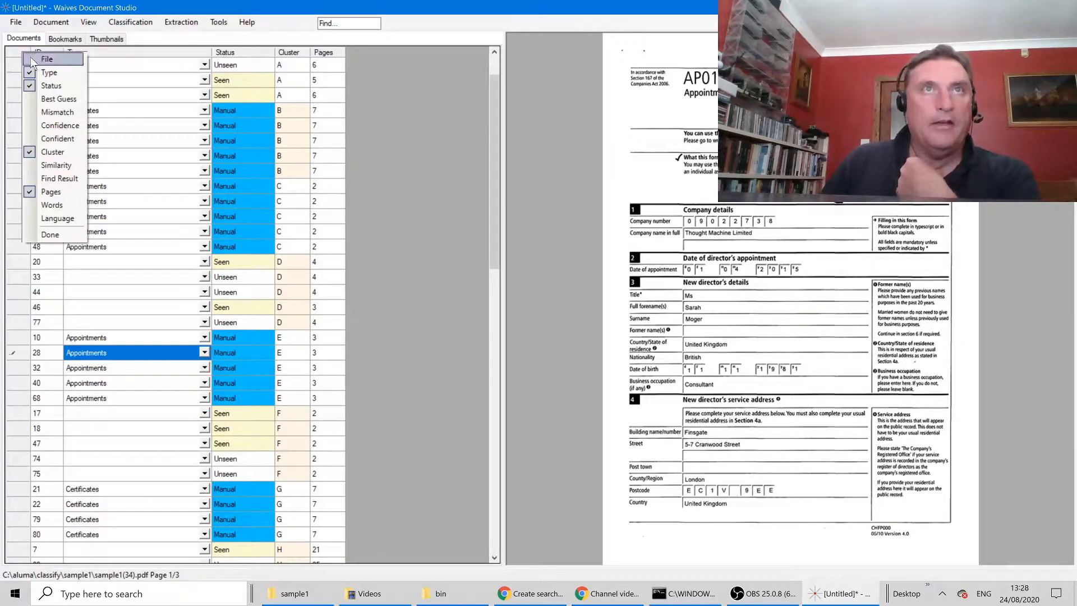
pyautogui.click(29, 136)
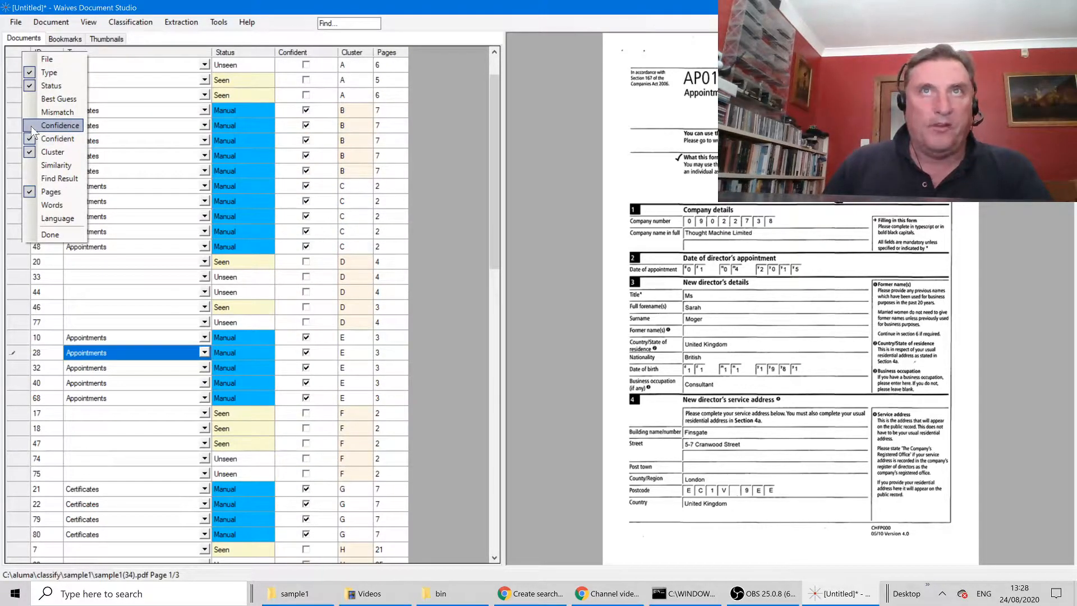
pyautogui.click(32, 125)
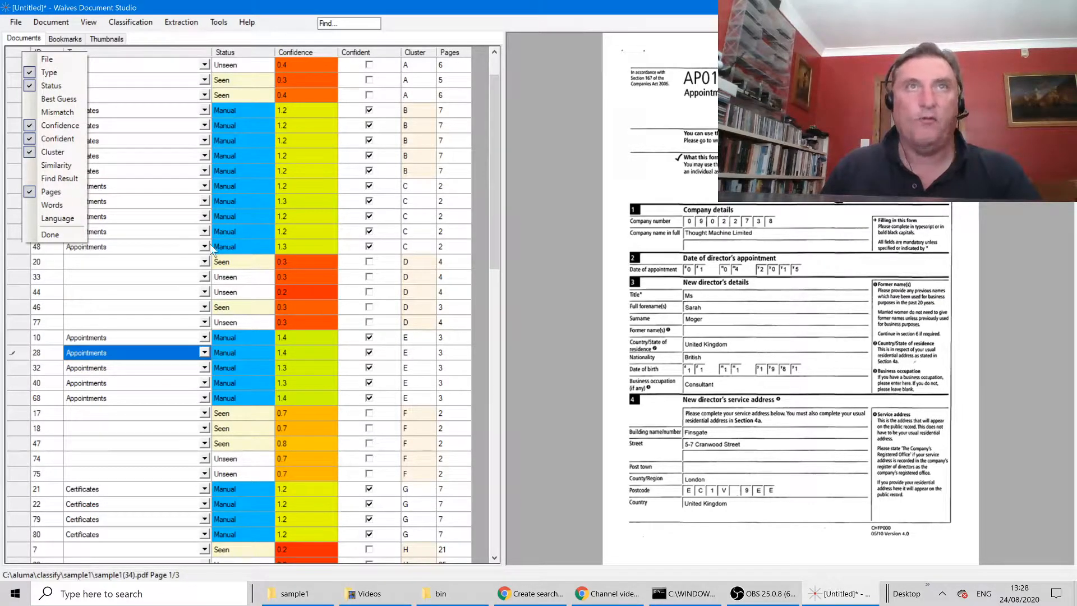
pyautogui.click(29, 140)
pyautogui.click(30, 127)
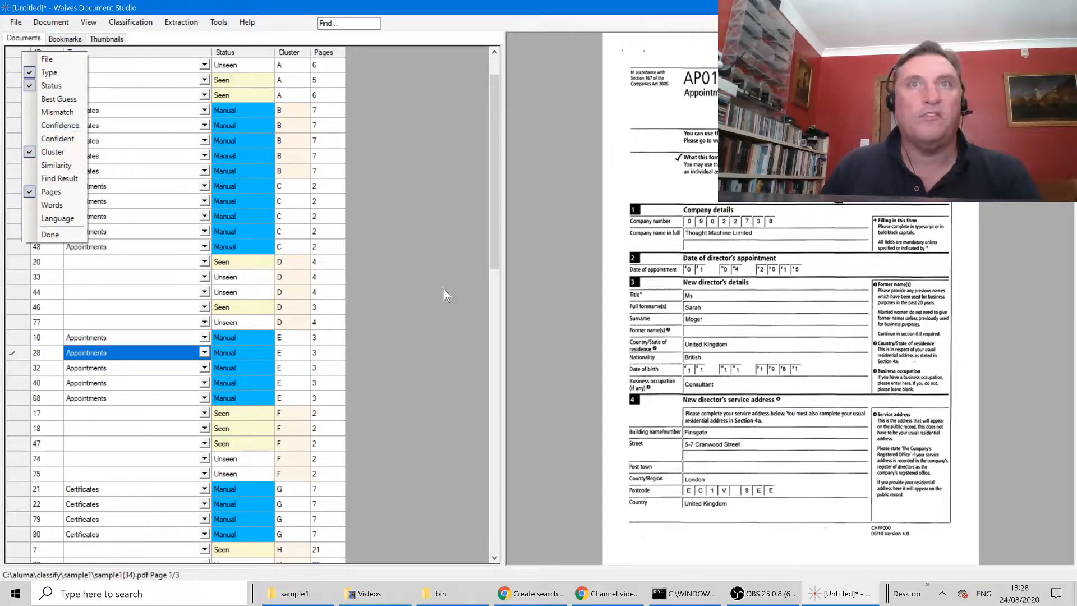
pyautogui.click(419, 204)
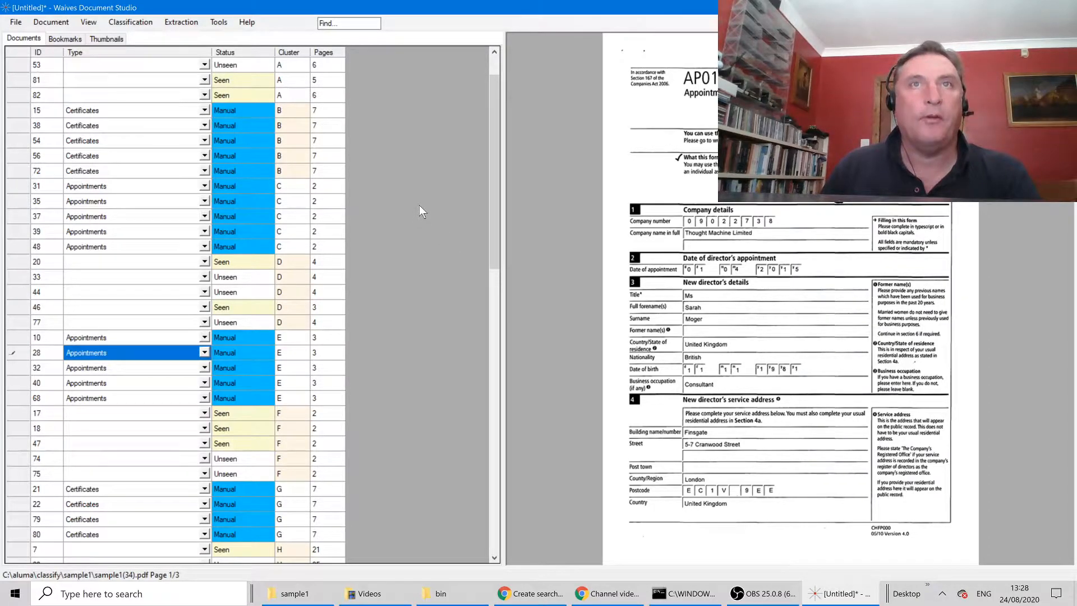
# Assign the new document type Confirmations to all documents in cluster A, IDs 24 to 82
pyautogui.click(162, 261)
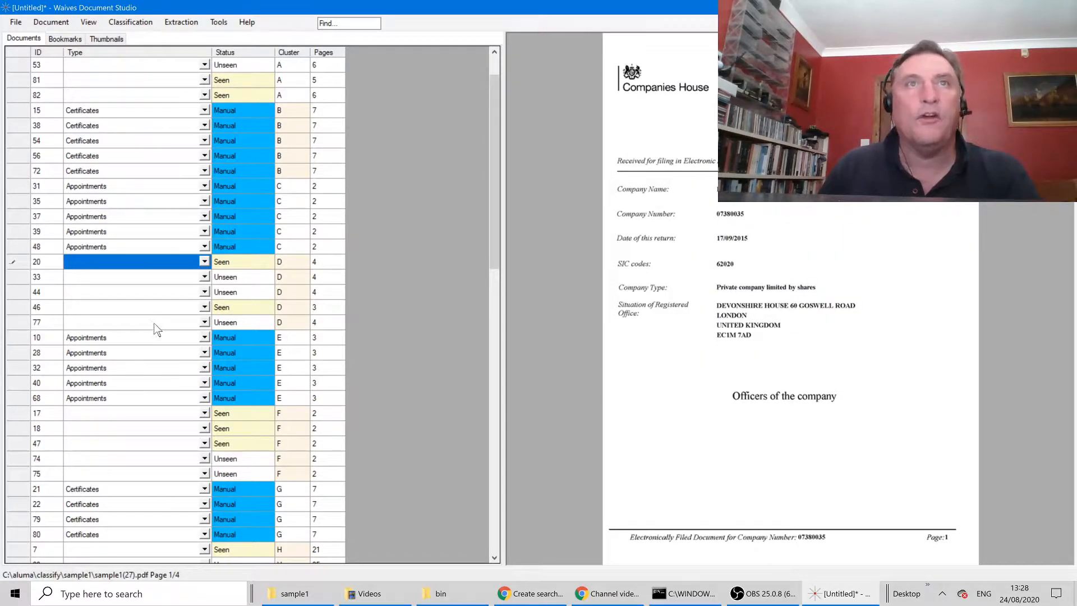
pyautogui.scroll(1, 158, 106)
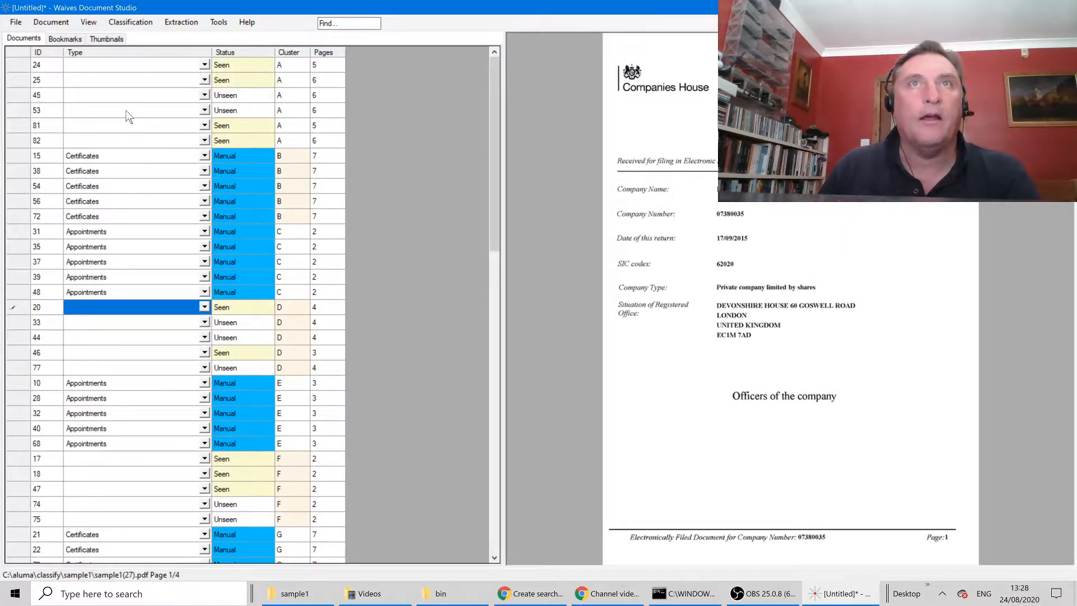
pyautogui.click(126, 112)
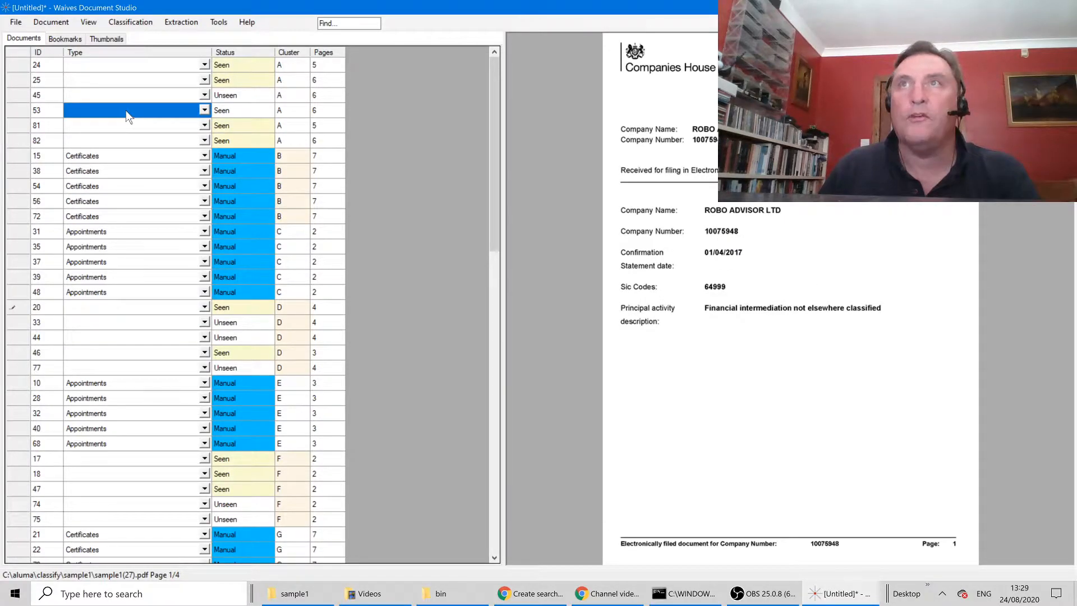
pyautogui.click(136, 62)
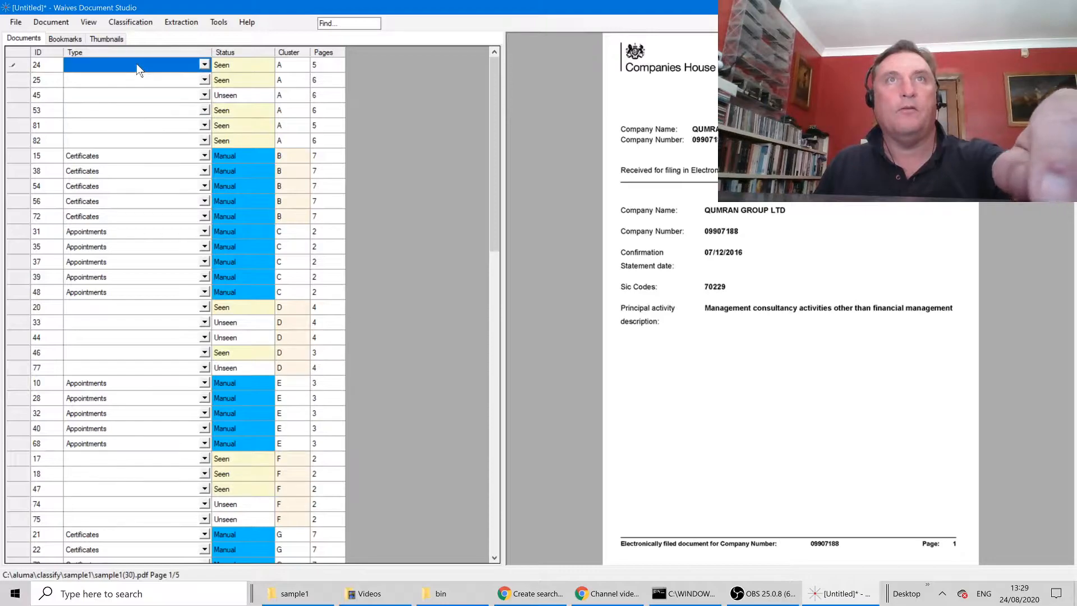
pyautogui.keyDown('shift'); pyautogui.click(142, 145); pyautogui.keyUp('shift')
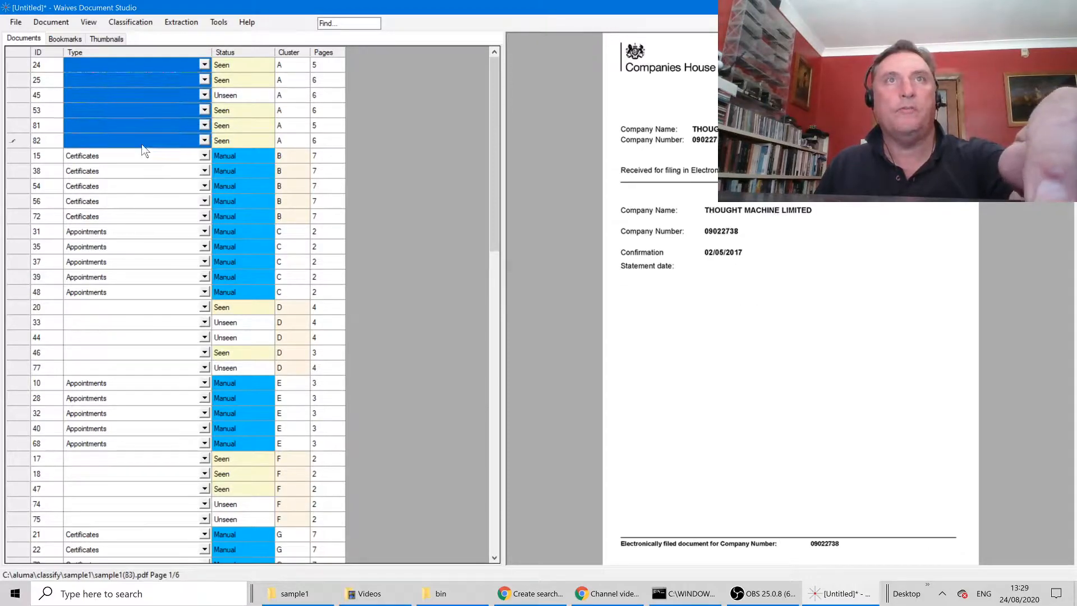
pyautogui.write('C')
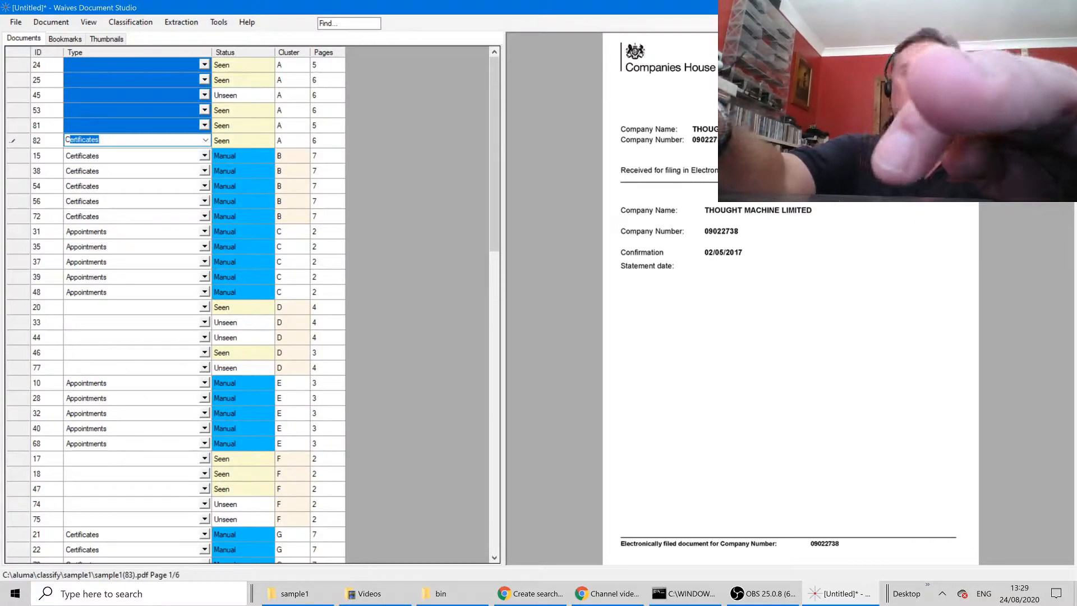
pyautogui.write('o')
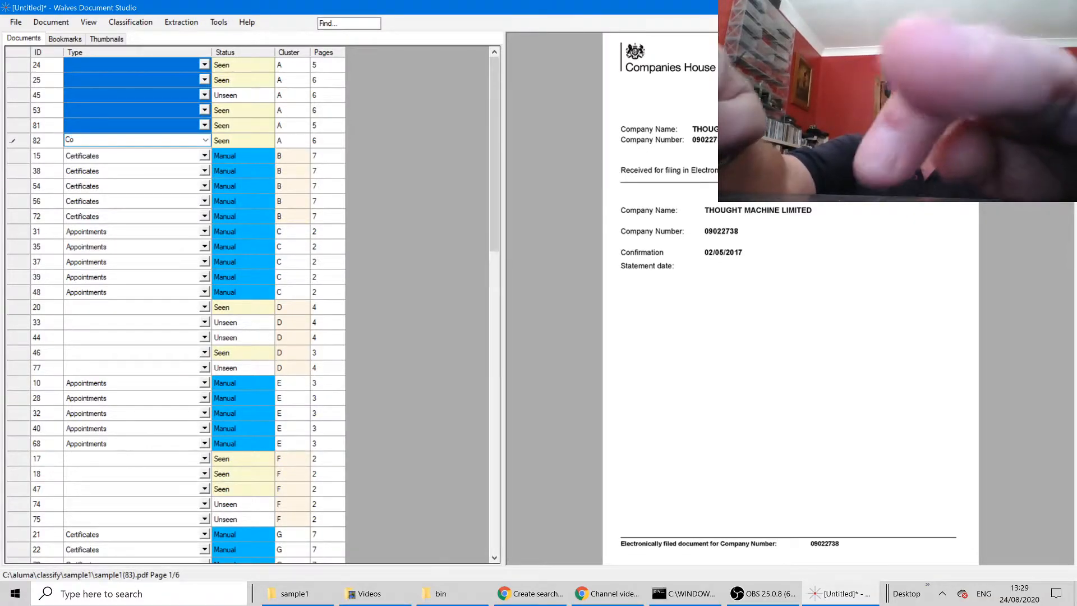
pyautogui.write('nfirma')
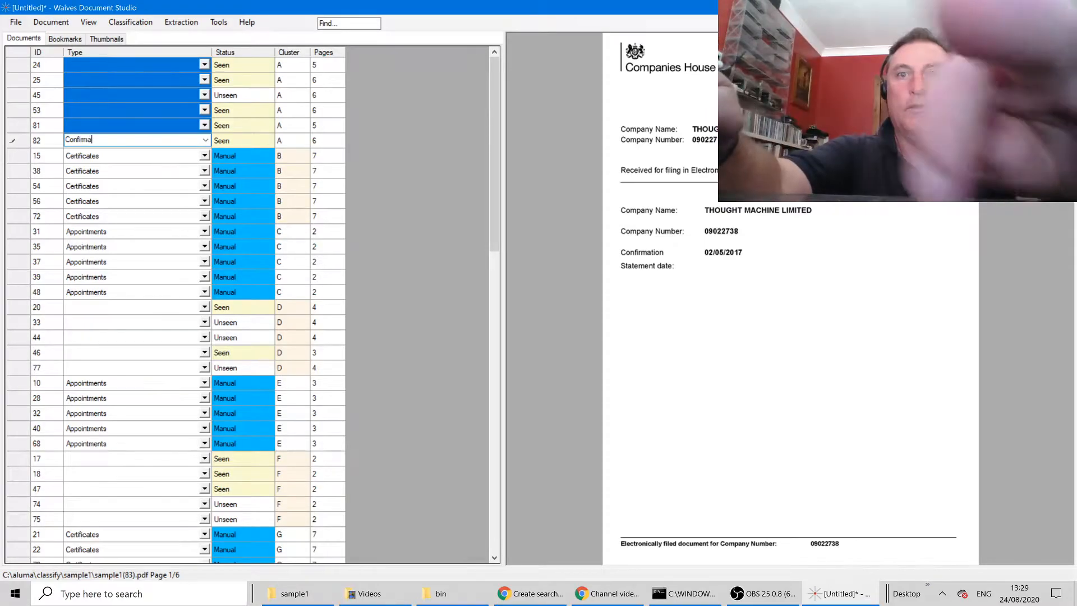
pyautogui.write('tions')
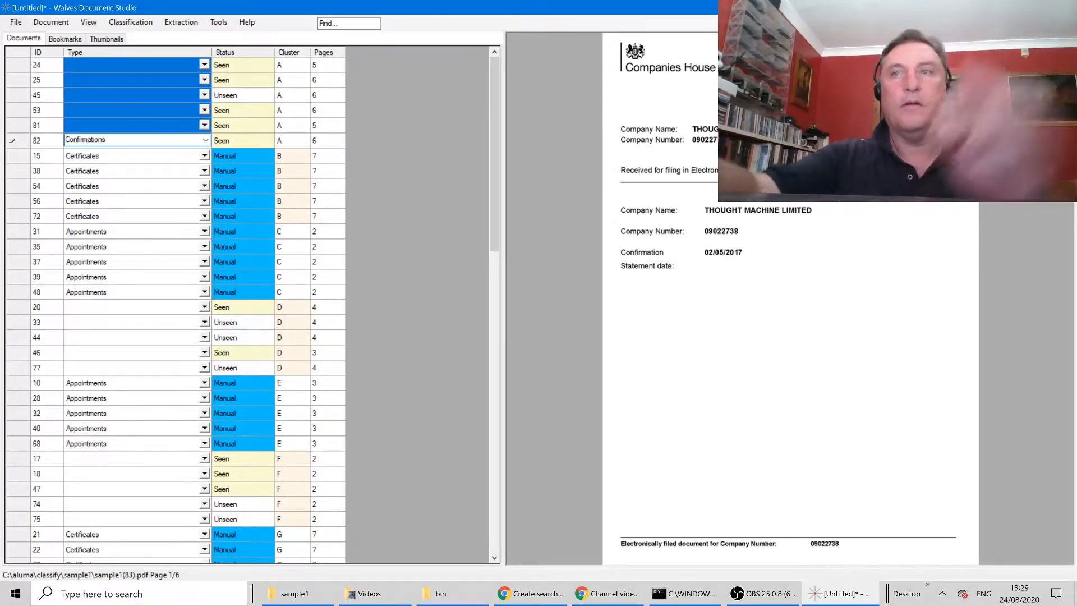
pyautogui.press('Return')
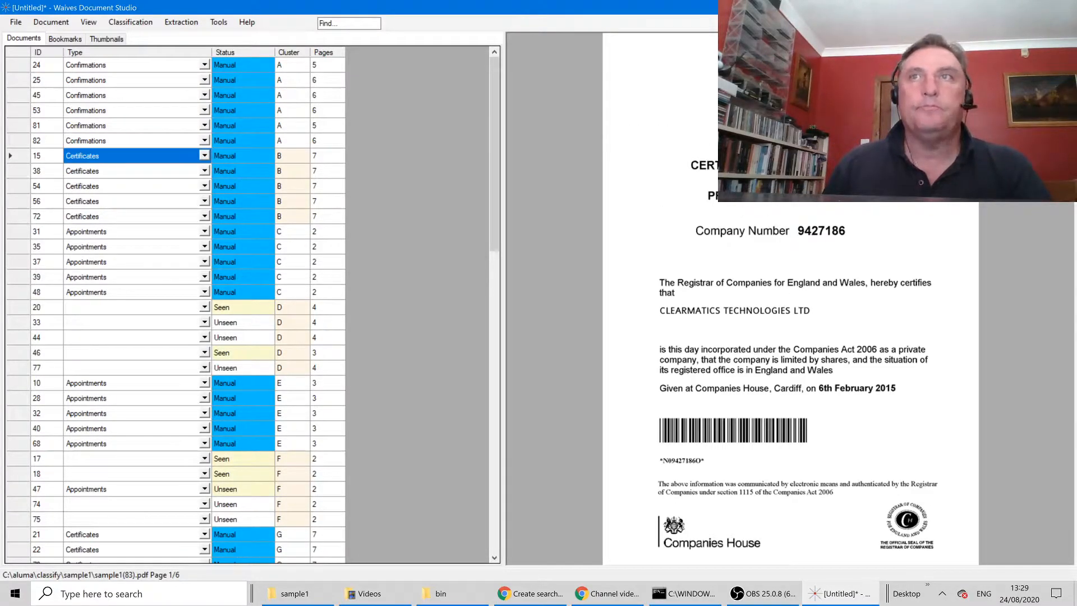
# Check the documents in cluster F and assign the existing Appointments type to all of them, IDs 17 to 75
pyautogui.click(94, 312)
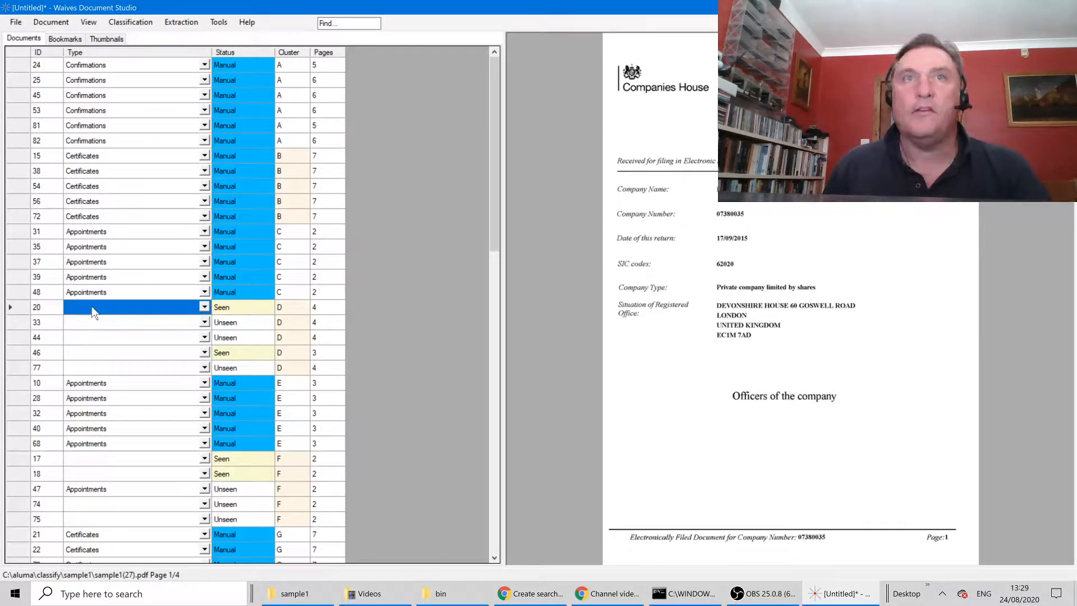
pyautogui.click(126, 459)
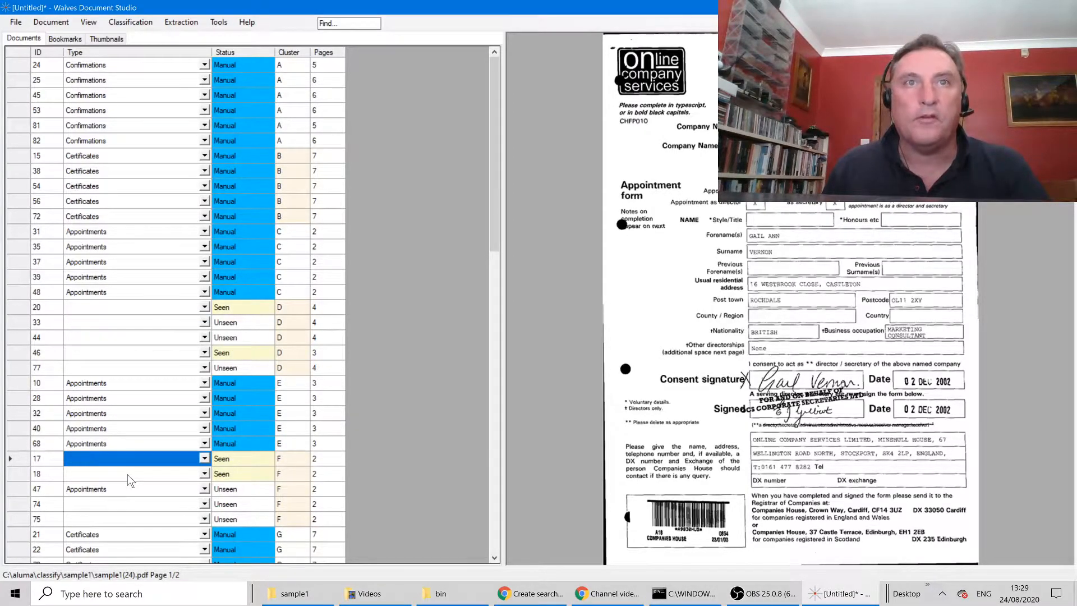
pyautogui.click(126, 474)
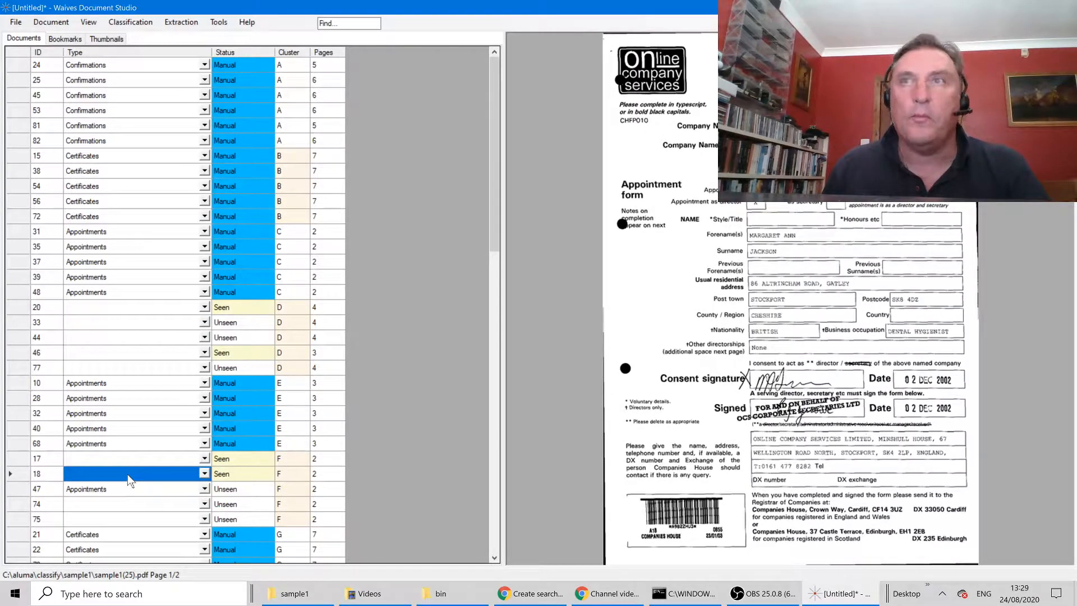
pyautogui.click(131, 524)
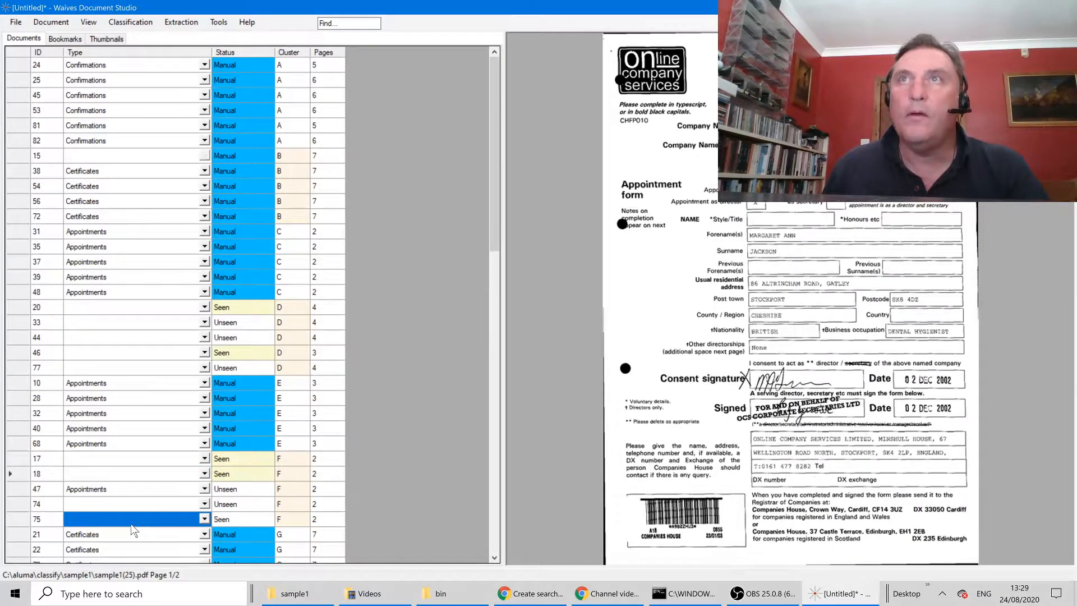
pyautogui.keyDown('shift'); pyautogui.click(128, 457); pyautogui.keyUp('shift')
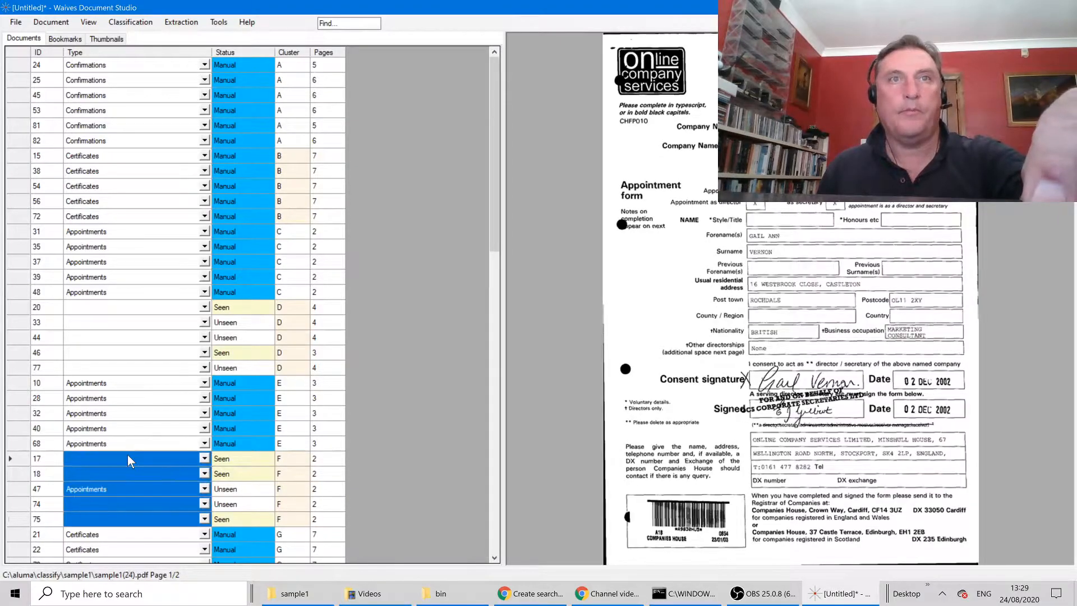
pyautogui.write('A')
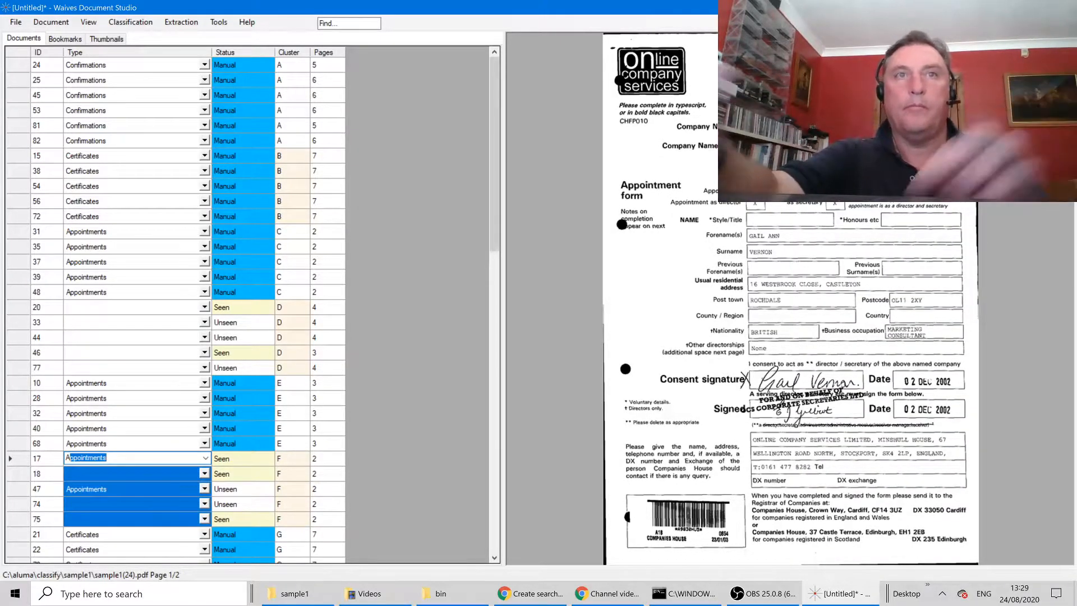
pyautogui.press('Escape')
pyautogui.write('A')
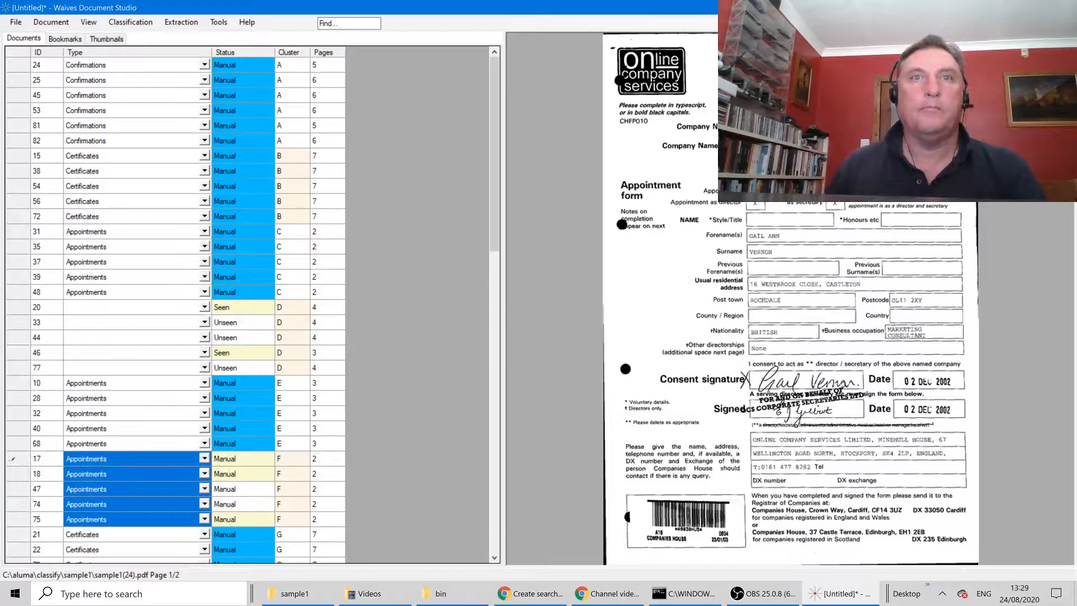
pyautogui.press('Return')
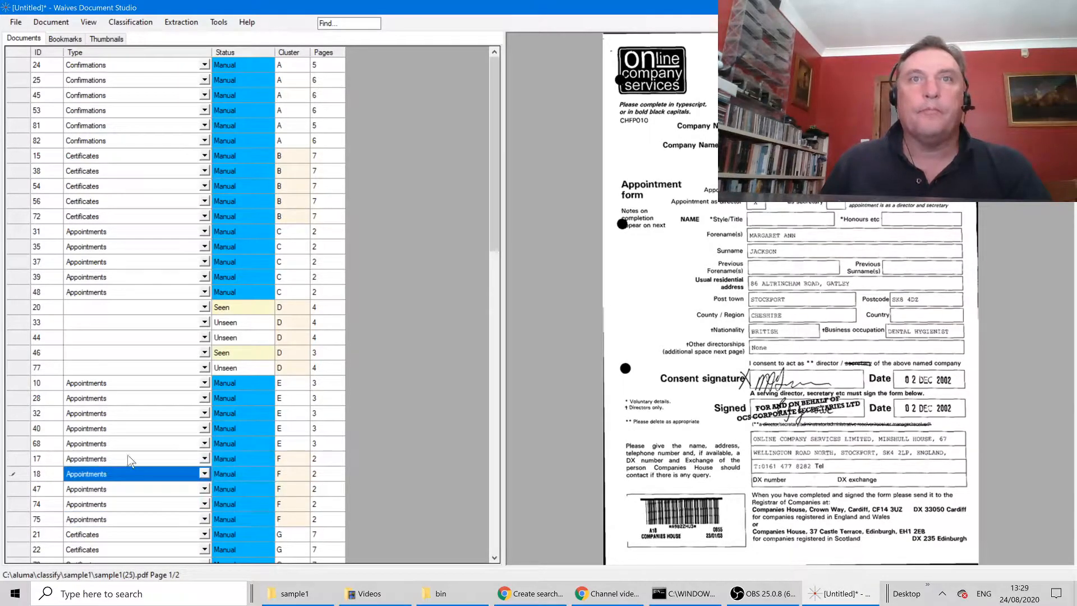
# Assign the existing Certificates type to all documents in cluster H, IDs 7 to 64
pyautogui.click(147, 320)
pyautogui.click(145, 320)
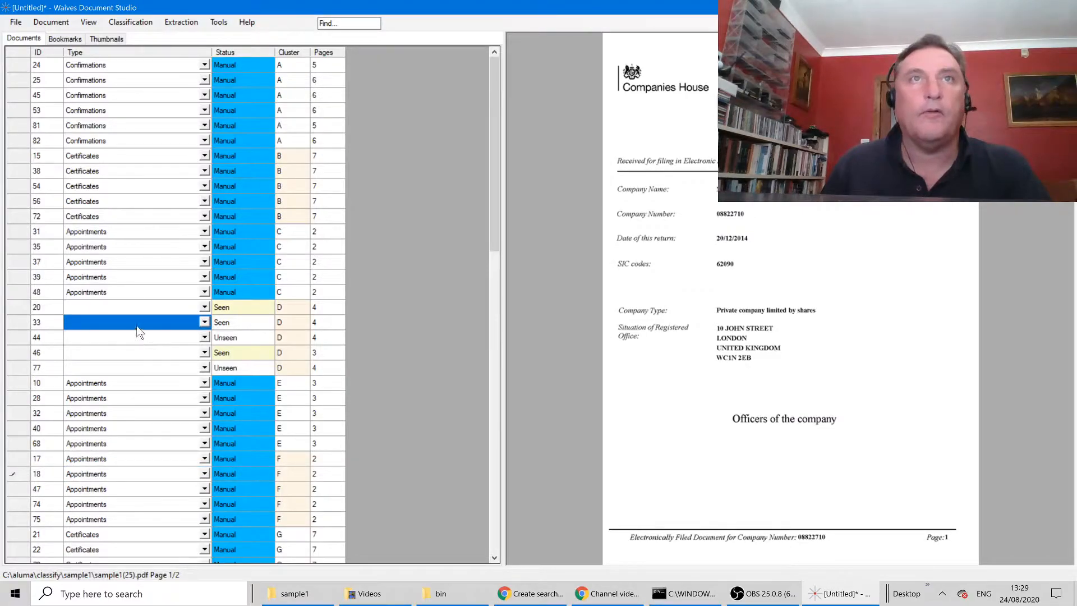
pyautogui.scroll(-5, 135, 346)
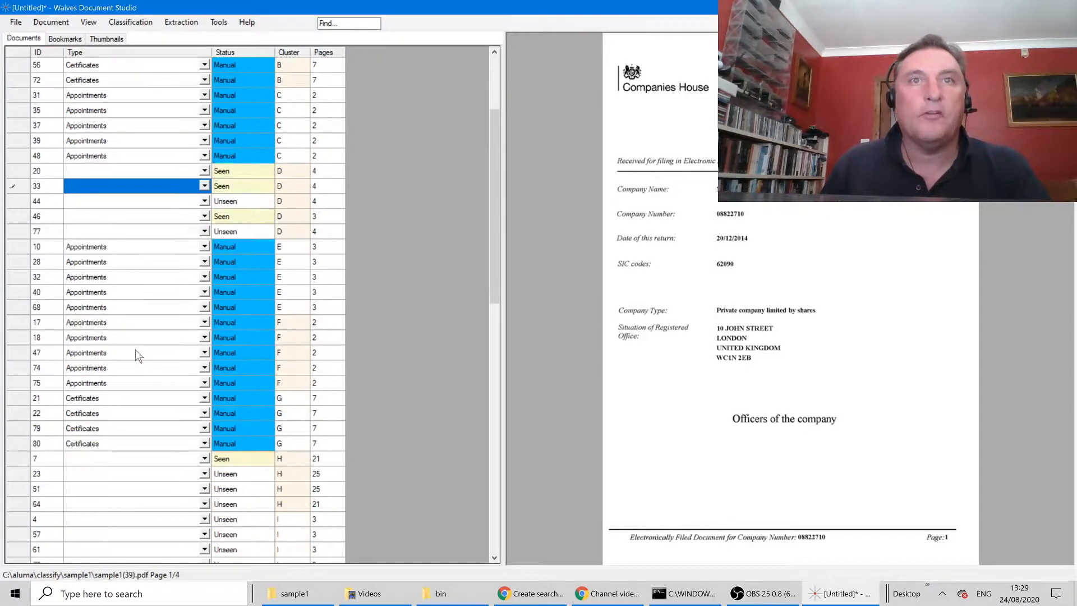
pyautogui.click(136, 387)
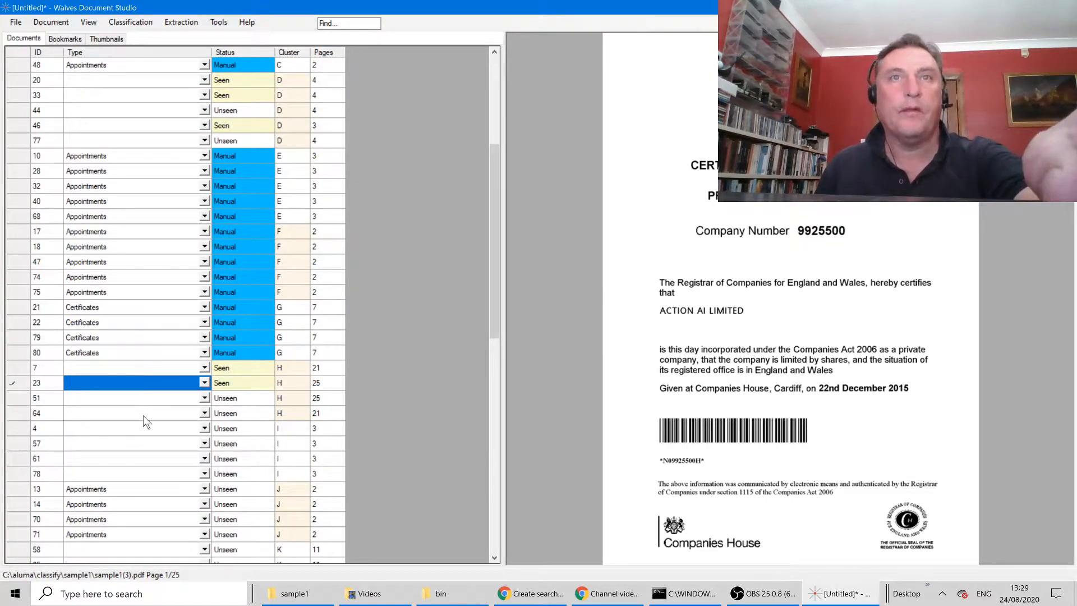
pyautogui.click(144, 373)
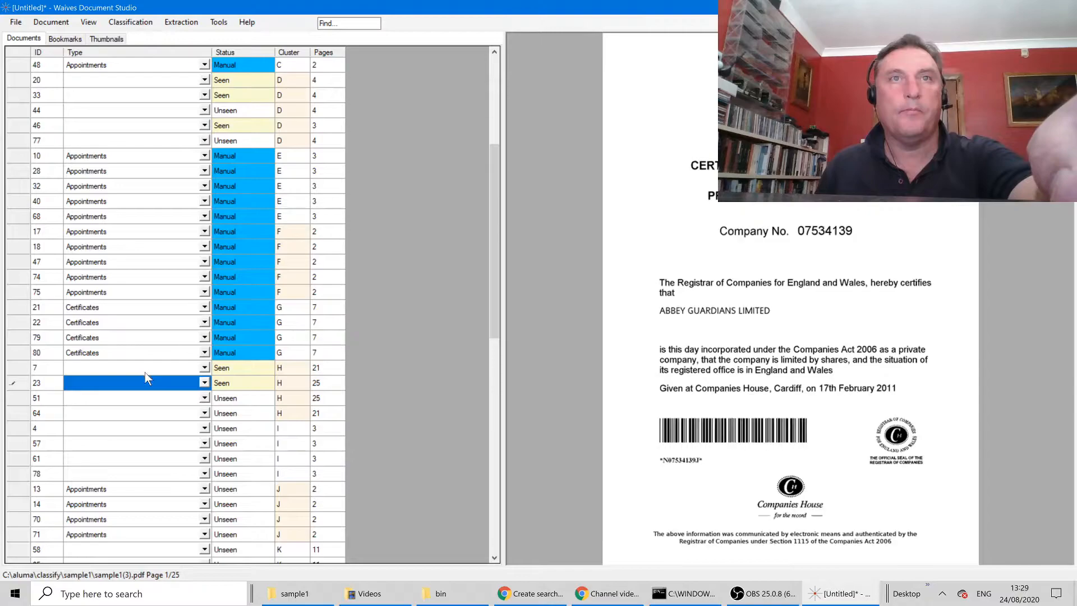
pyautogui.keyDown('shift'); pyautogui.click(143, 411); pyautogui.keyUp('shift')
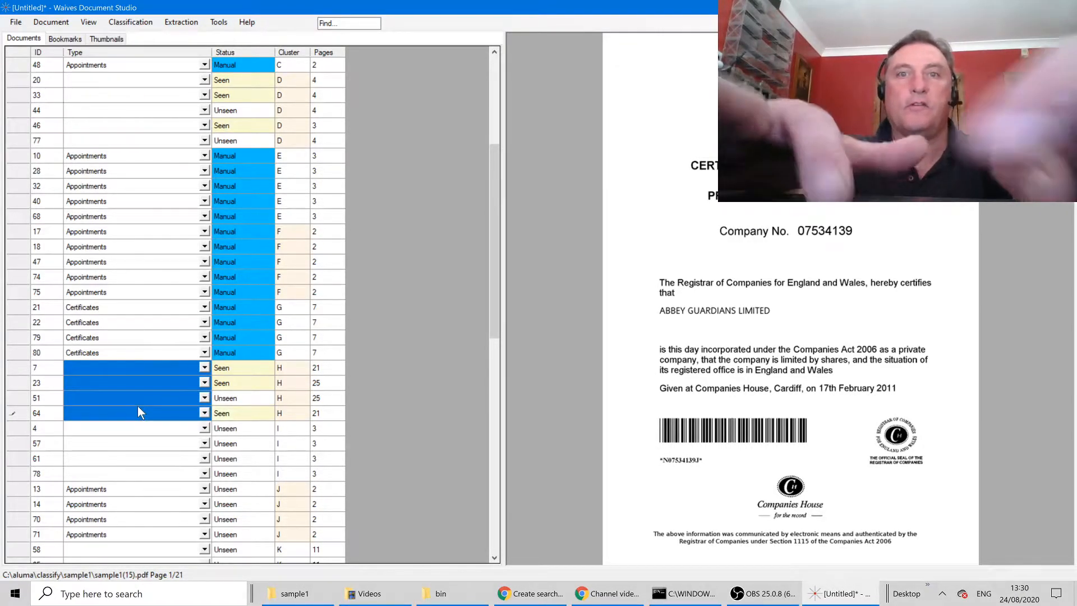
pyautogui.click(140, 412)
pyautogui.write('Cer')
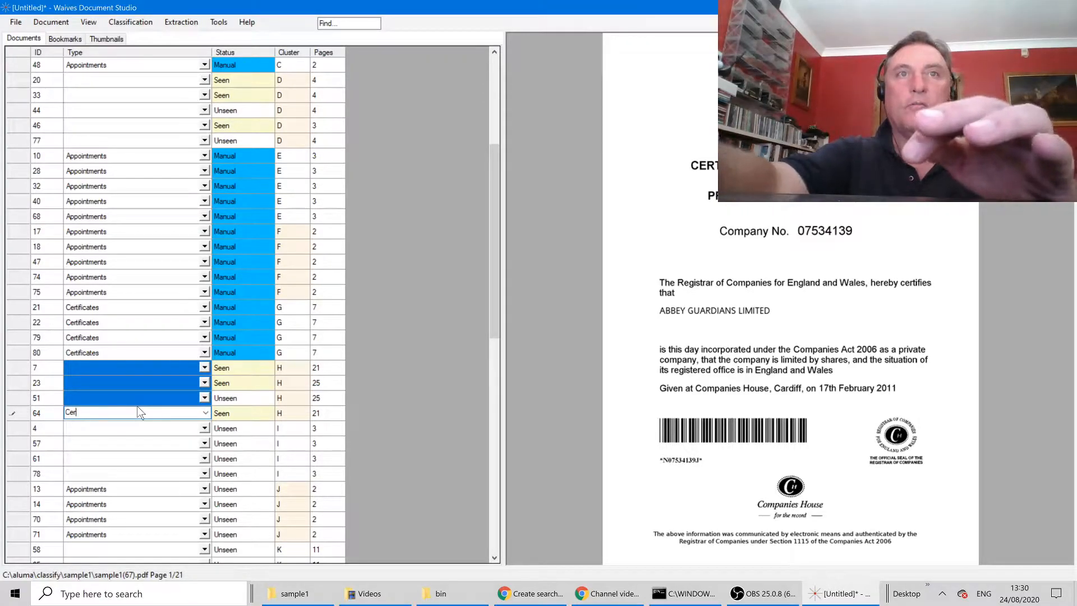
pyautogui.write('t')
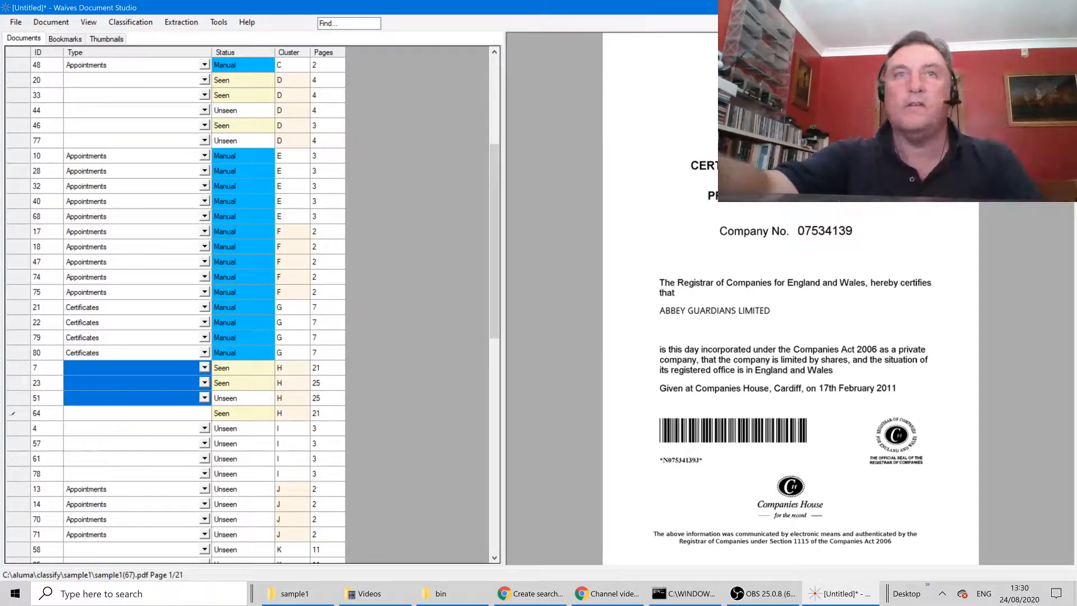
pyautogui.press('Return')
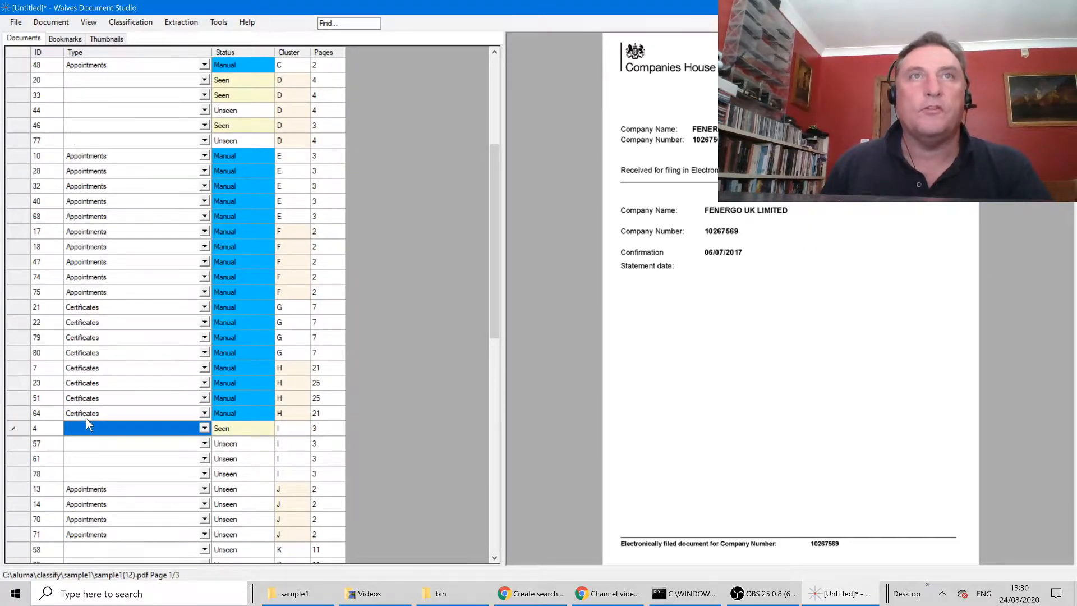
# Assign the new document type Annual Returns to all documents in cluster D, IDs 20 to 77
pyautogui.scroll(4, 86, 419)
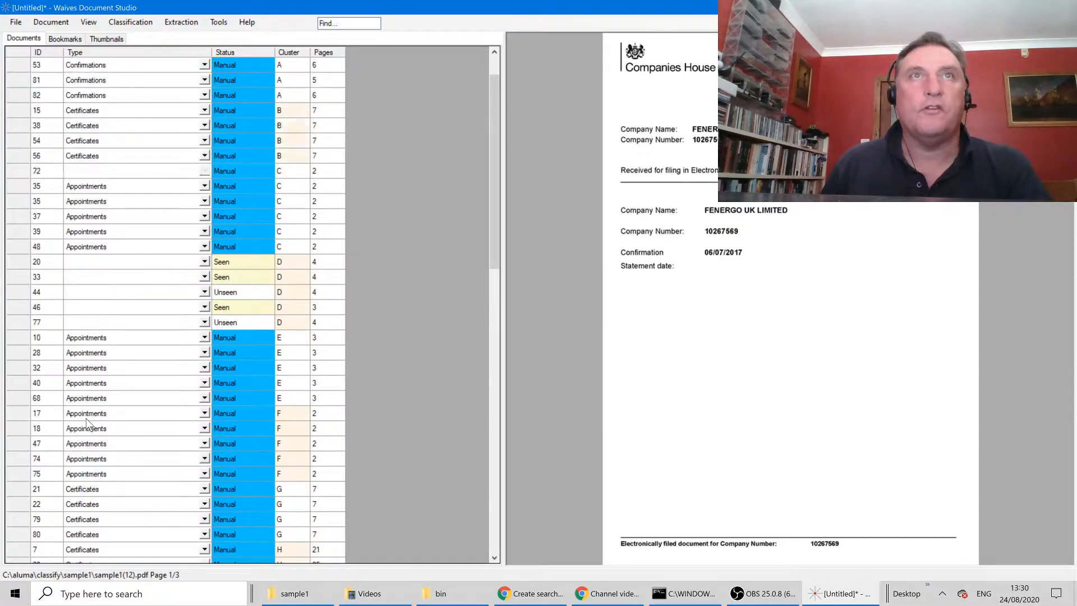
pyautogui.click(89, 263)
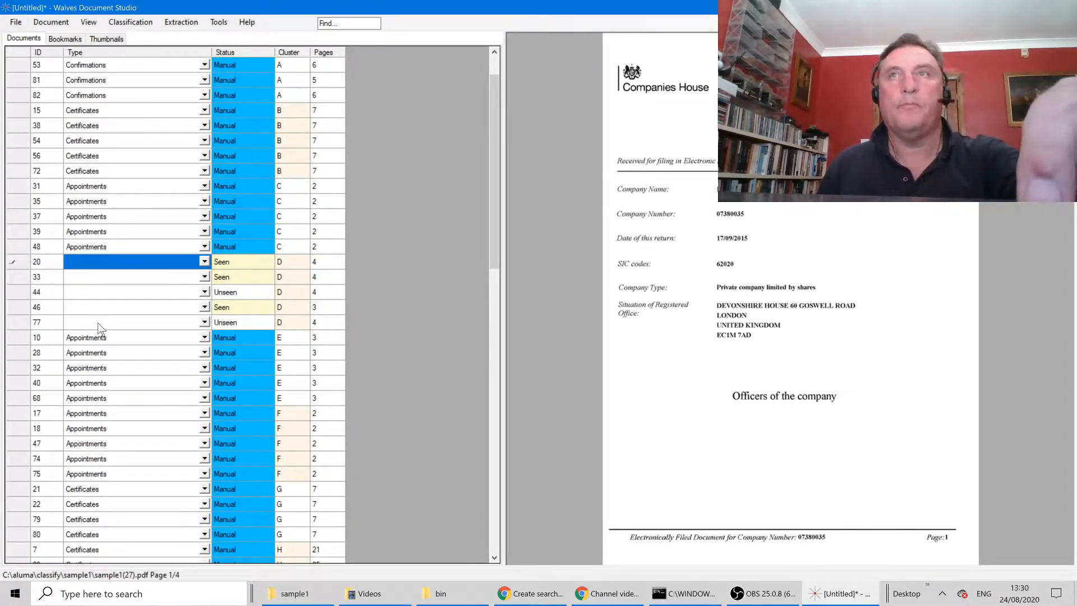
pyautogui.keyDown('shift'); pyautogui.click(99, 323); pyautogui.keyUp('shift')
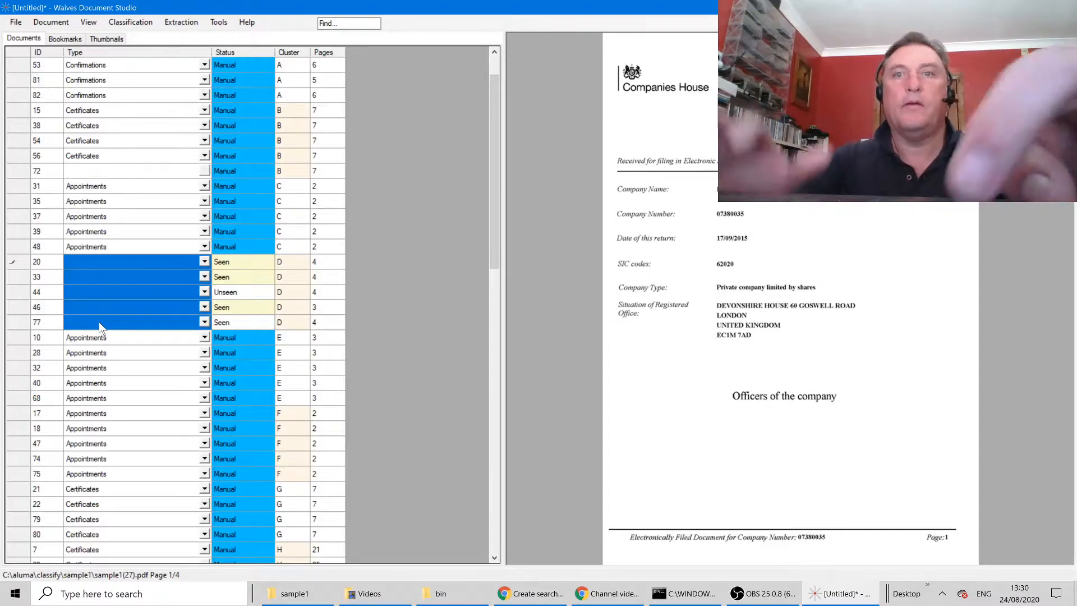
pyautogui.write('Ann')
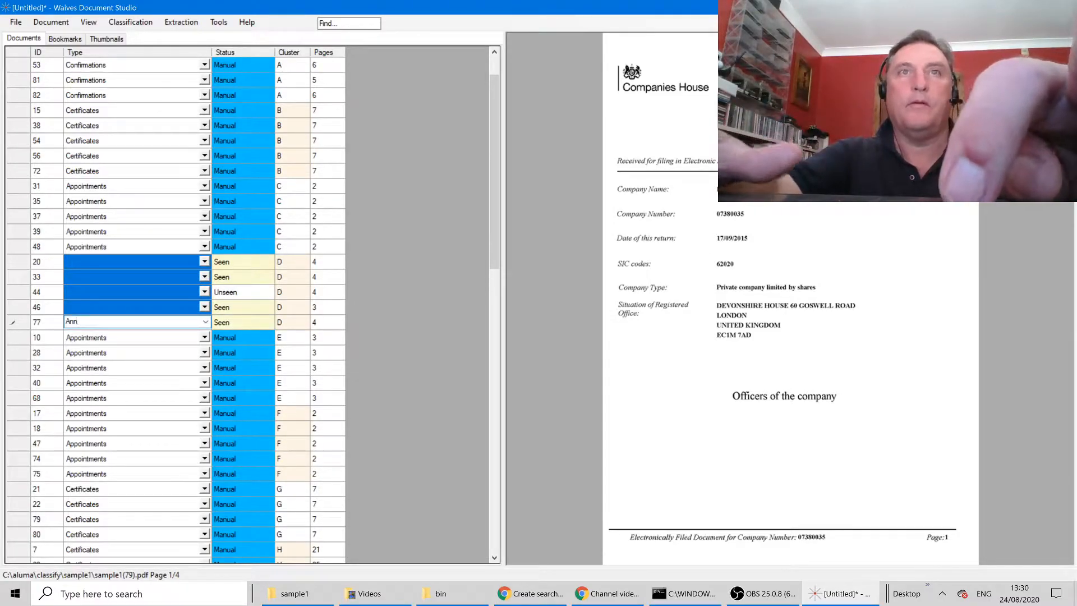
pyautogui.write('ual ')
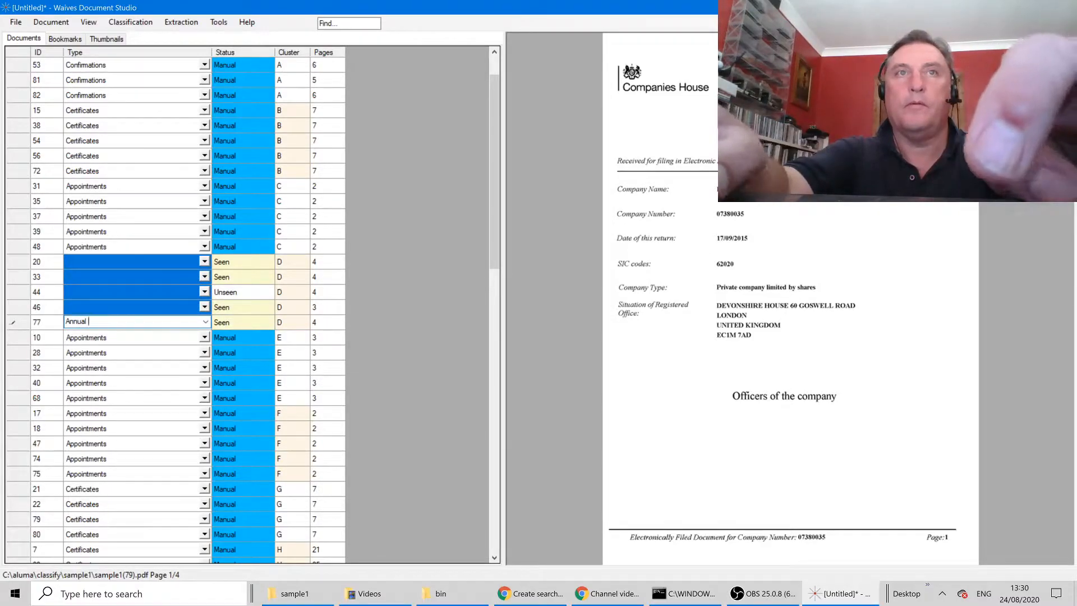
pyautogui.write('Retur')
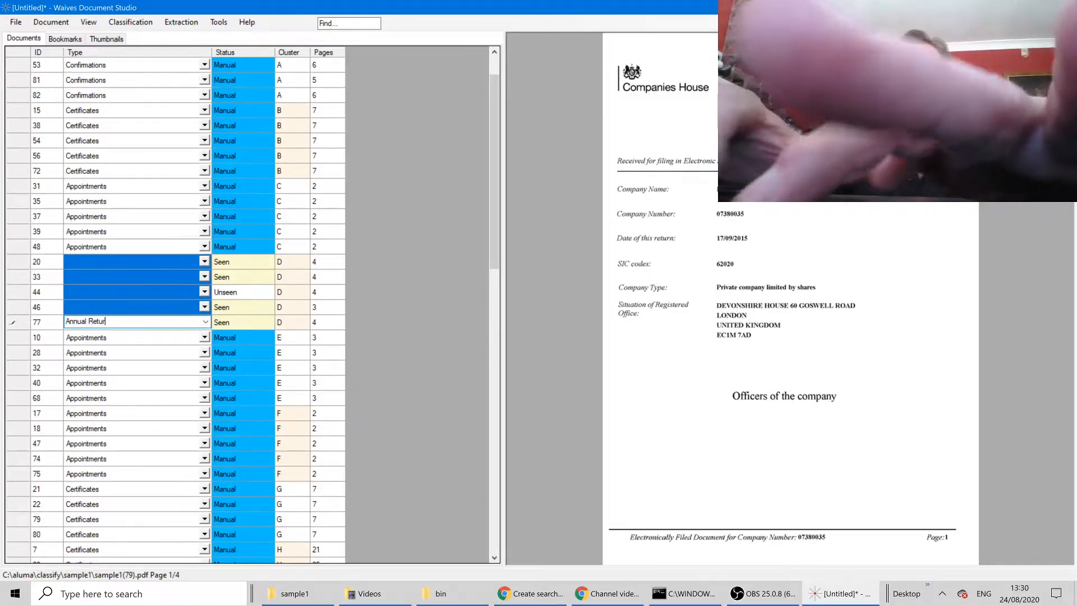
pyautogui.write('ns')
pyautogui.press('Return')
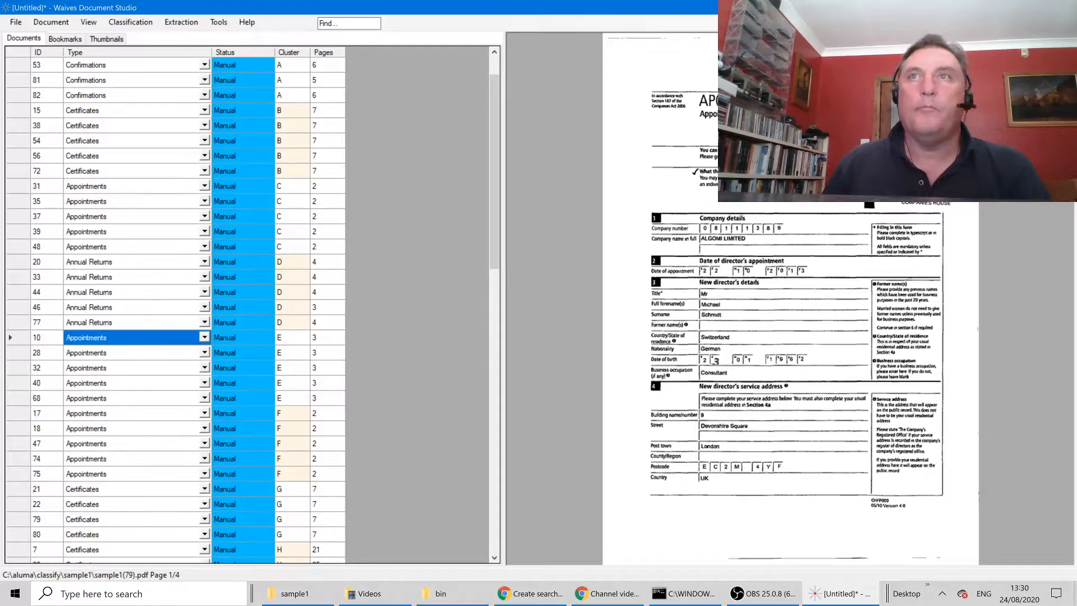
pyautogui.scroll(-2, 47, 564)
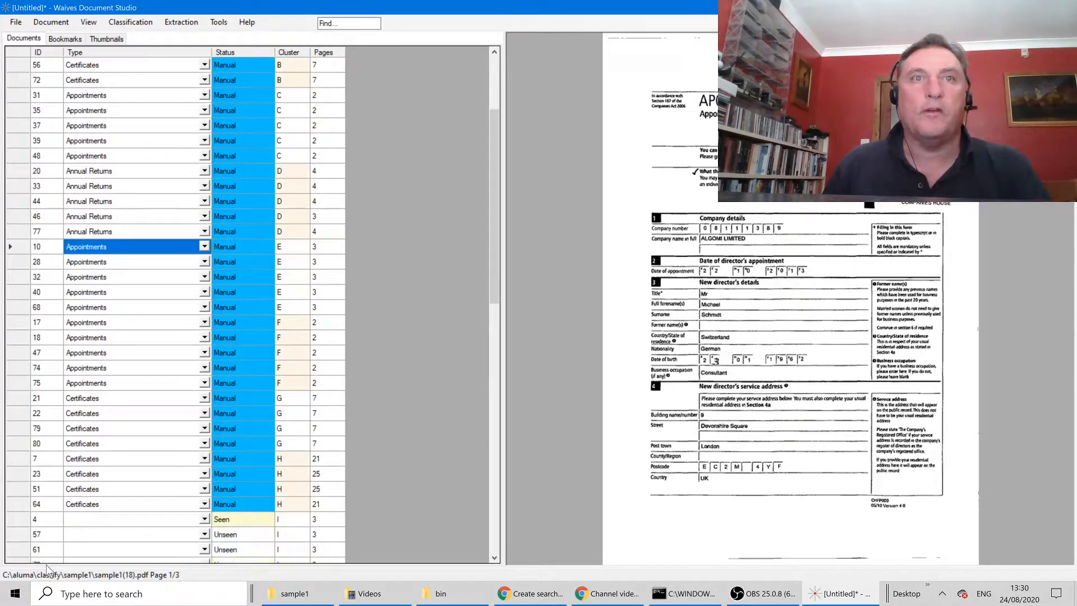
pyautogui.scroll(-3, 135, 544)
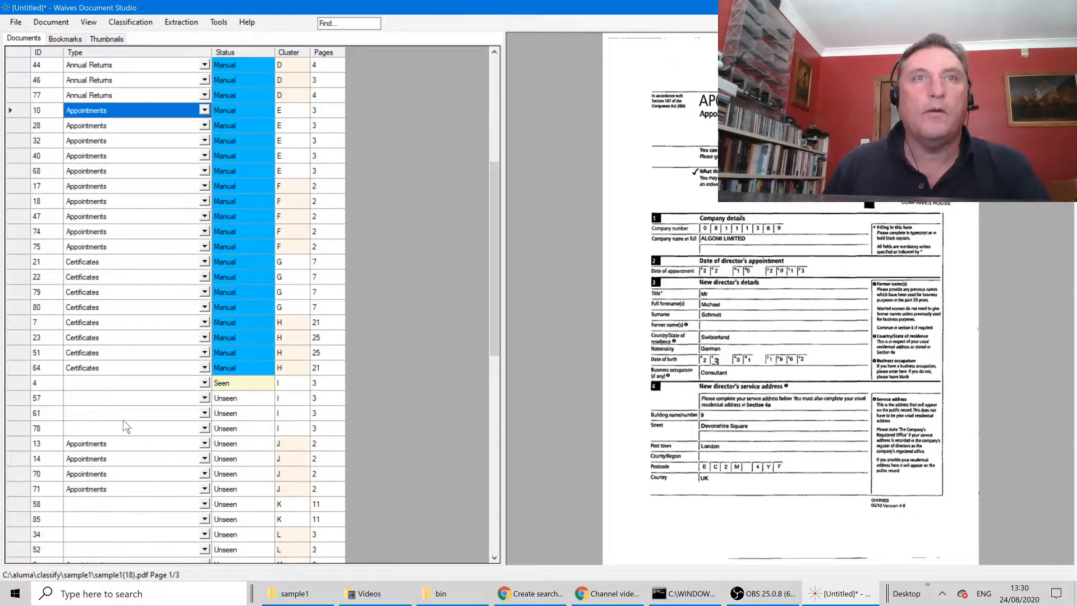
pyautogui.click(122, 383)
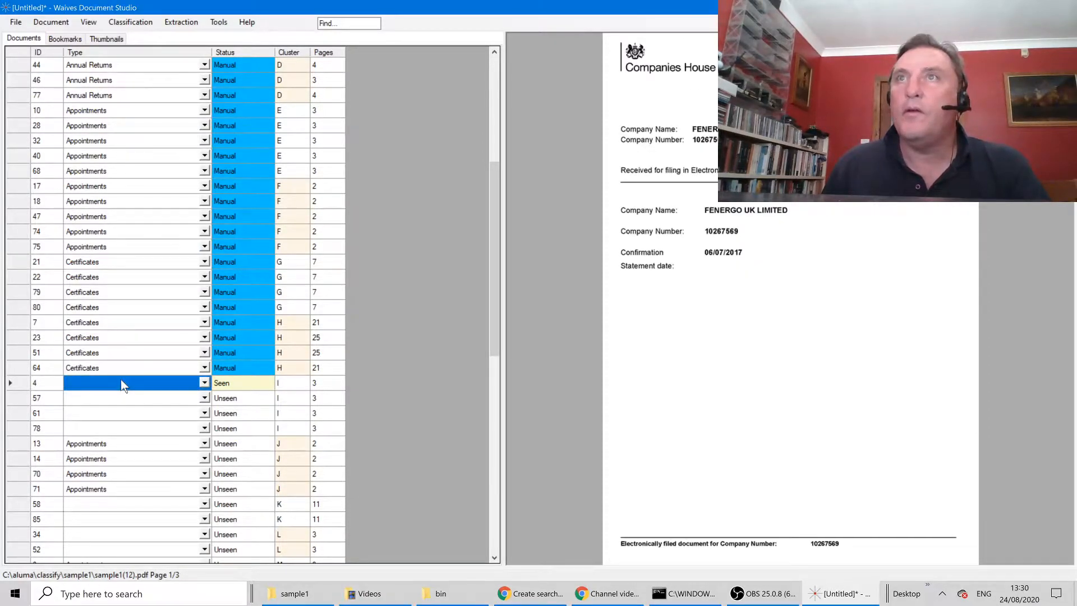
pyautogui.click(110, 430)
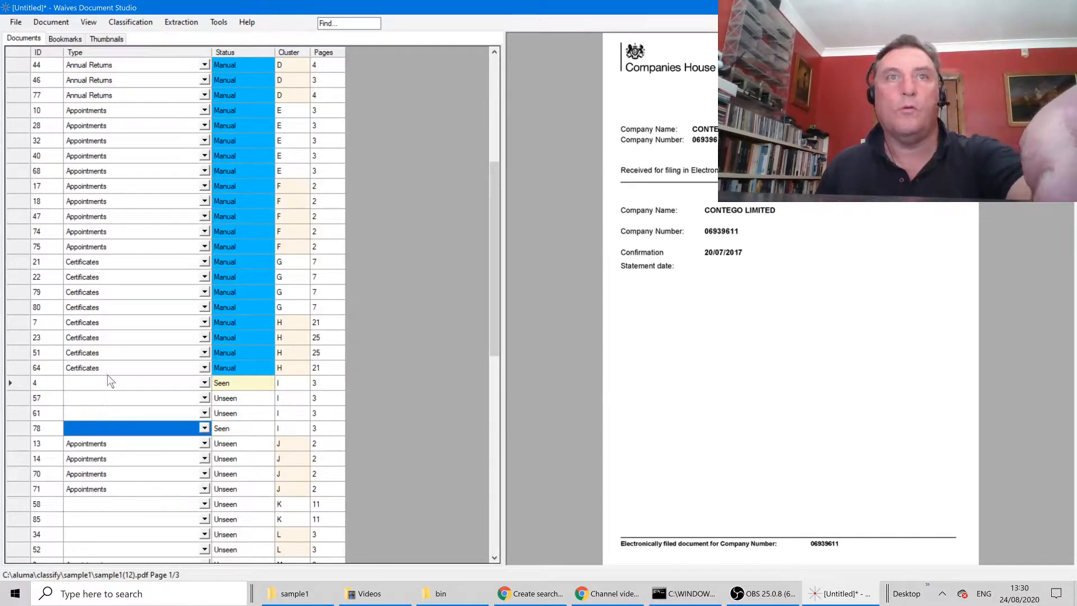
pyautogui.keyDown('shift'); pyautogui.click(106, 381); pyautogui.keyUp('shift')
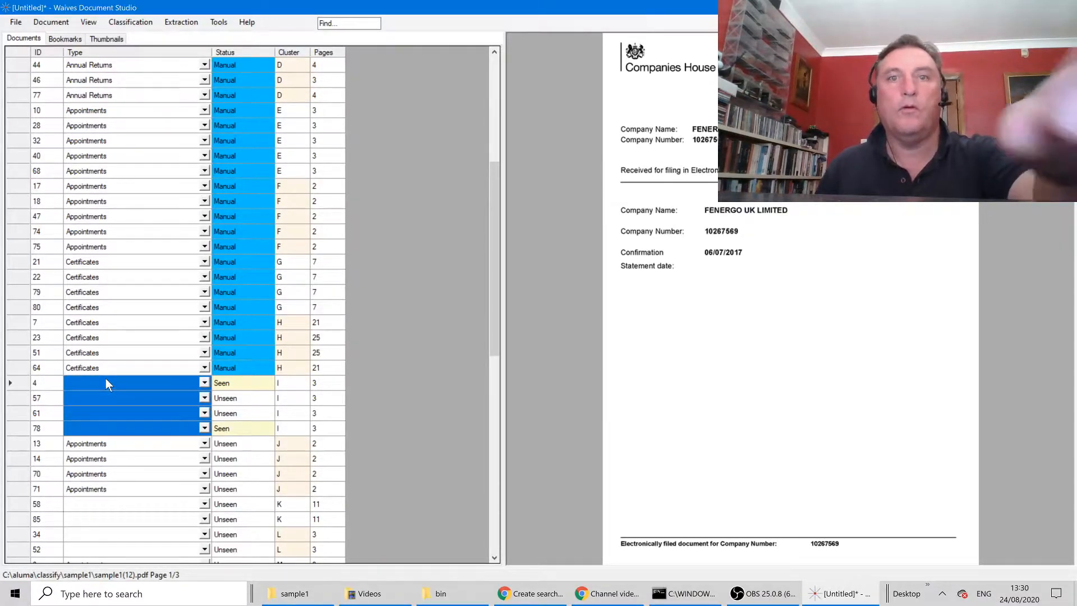
pyautogui.write('Co')
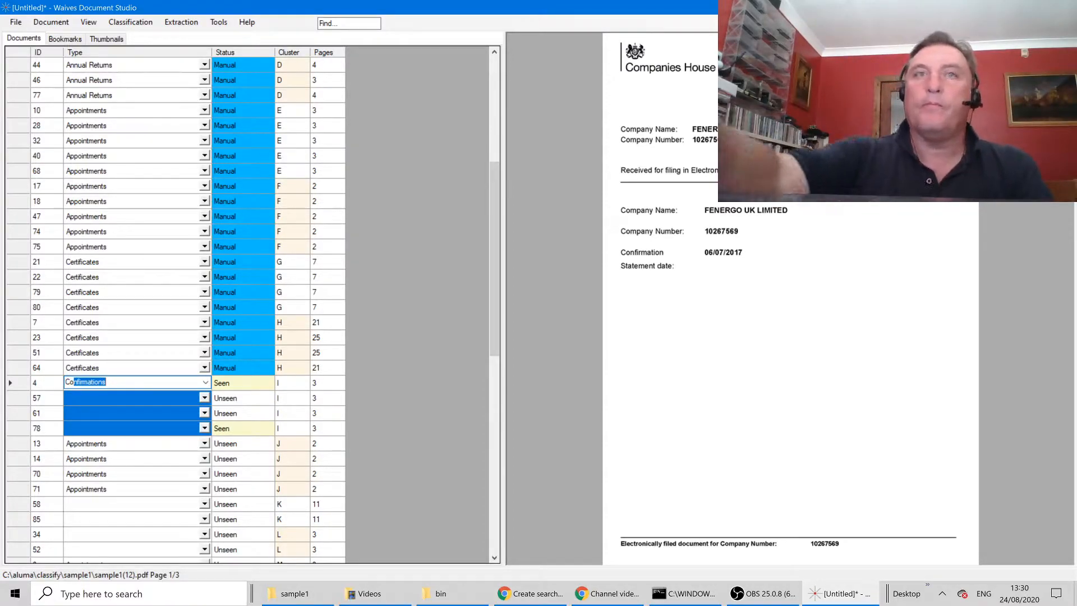
pyautogui.press('Escape')
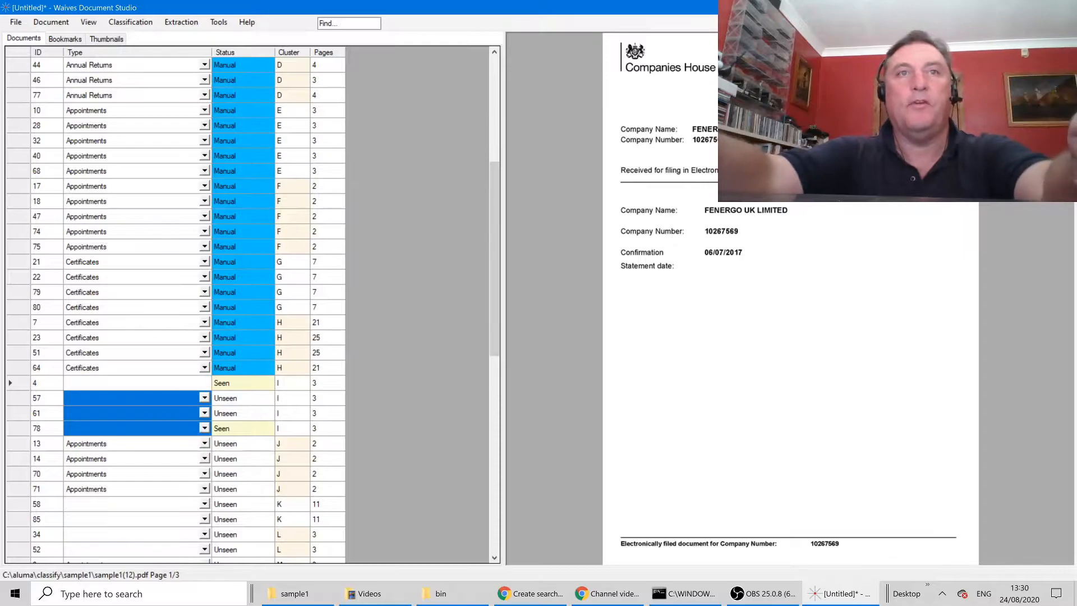
pyautogui.click(135, 382)
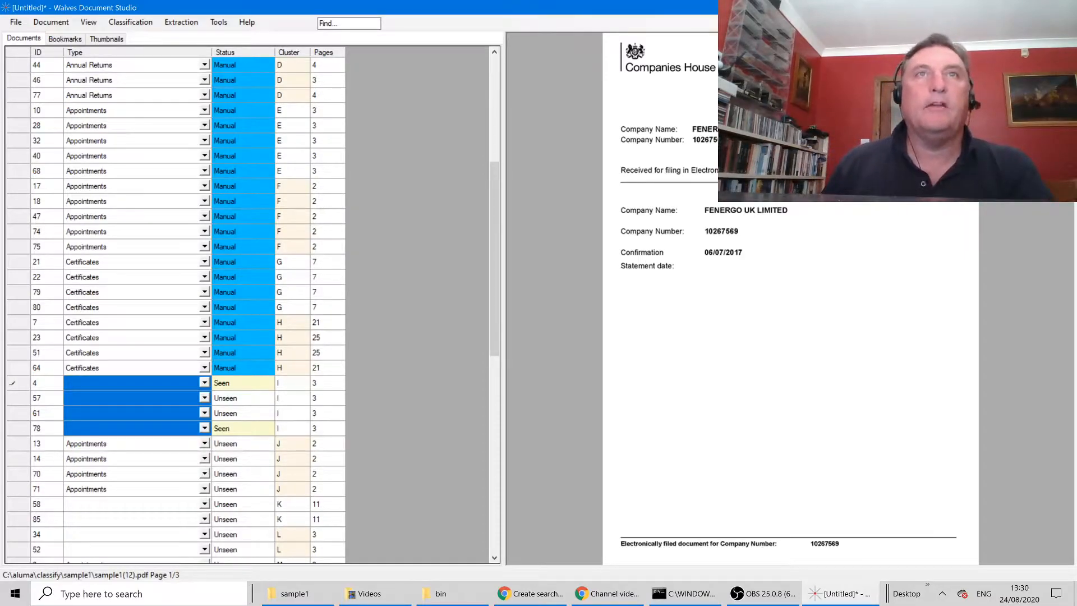
pyautogui.click(133, 24)
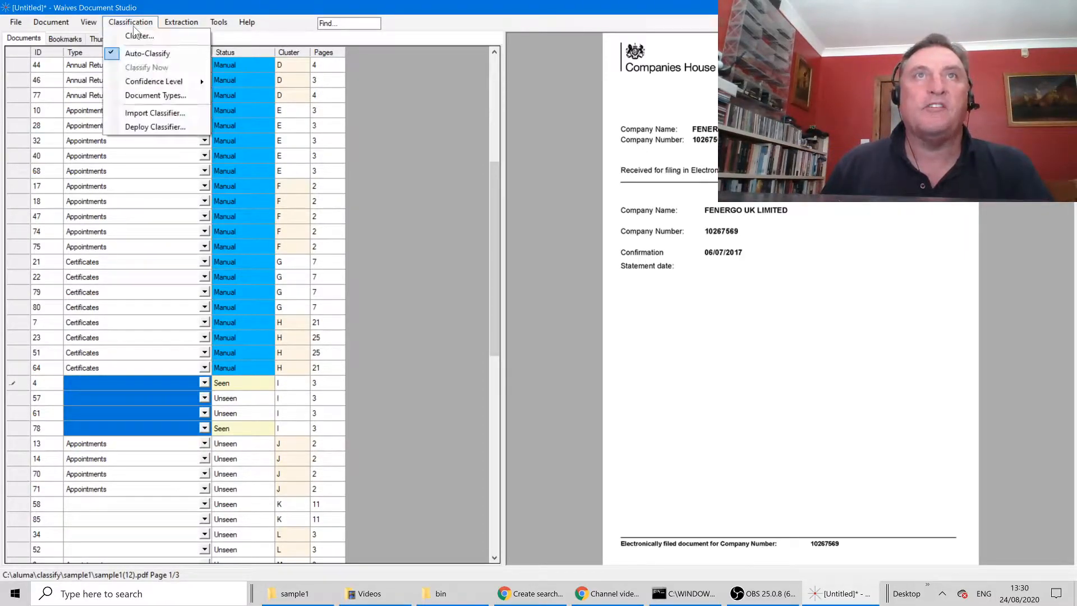
pyautogui.click(99, 379)
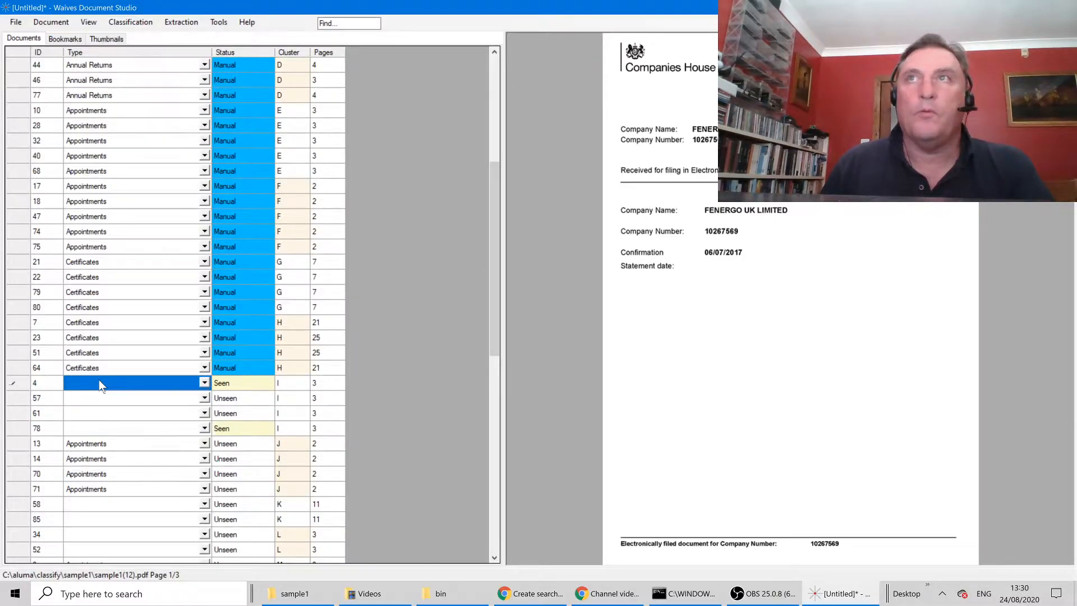
# Set the classification confidence level to Best Guess
pyautogui.click(25, 383)
pyautogui.click(134, 24)
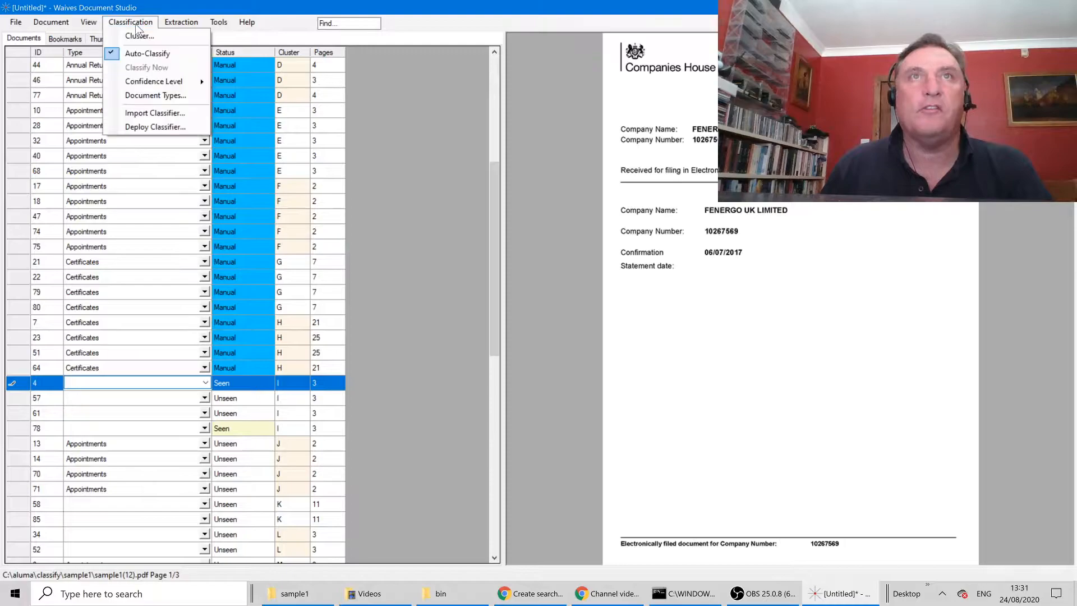
pyautogui.moveTo(152, 84)
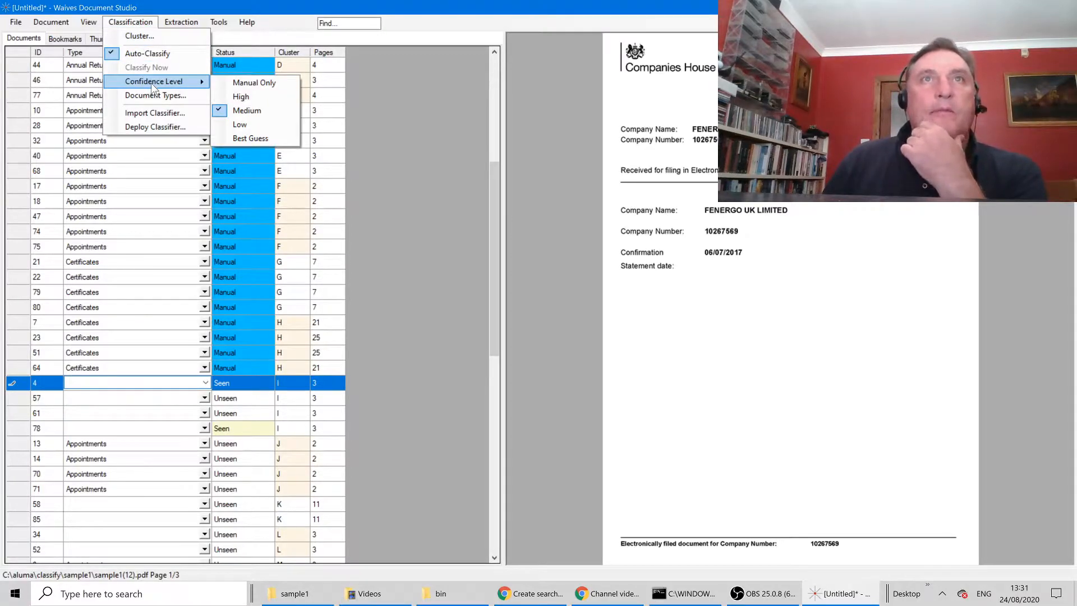
pyautogui.click(245, 139)
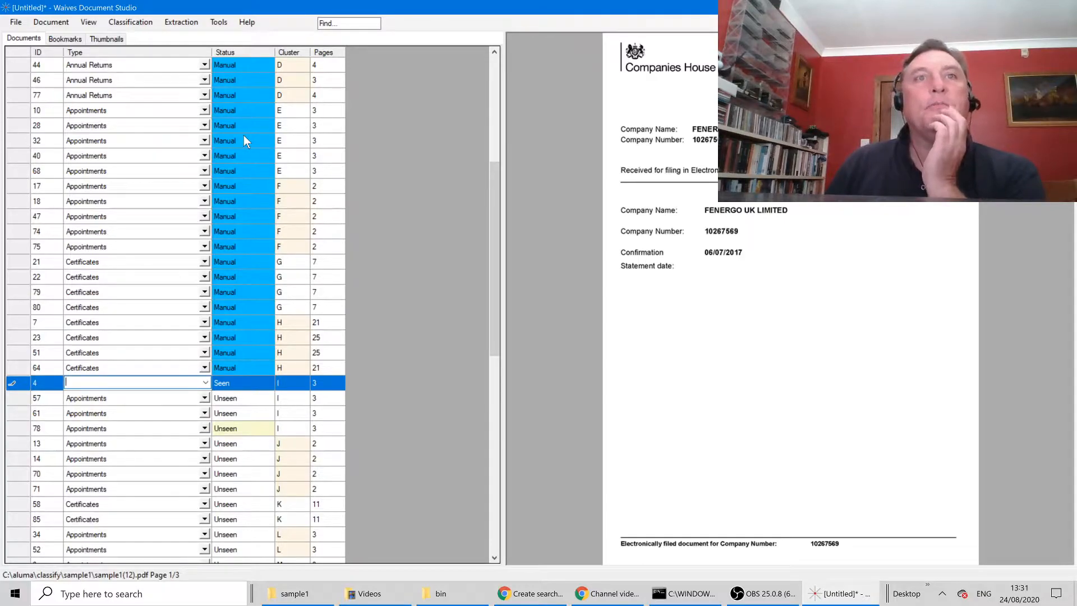
# Assign the existing Confirmations type to the document with ID 4 in cluster I
pyautogui.click(108, 414)
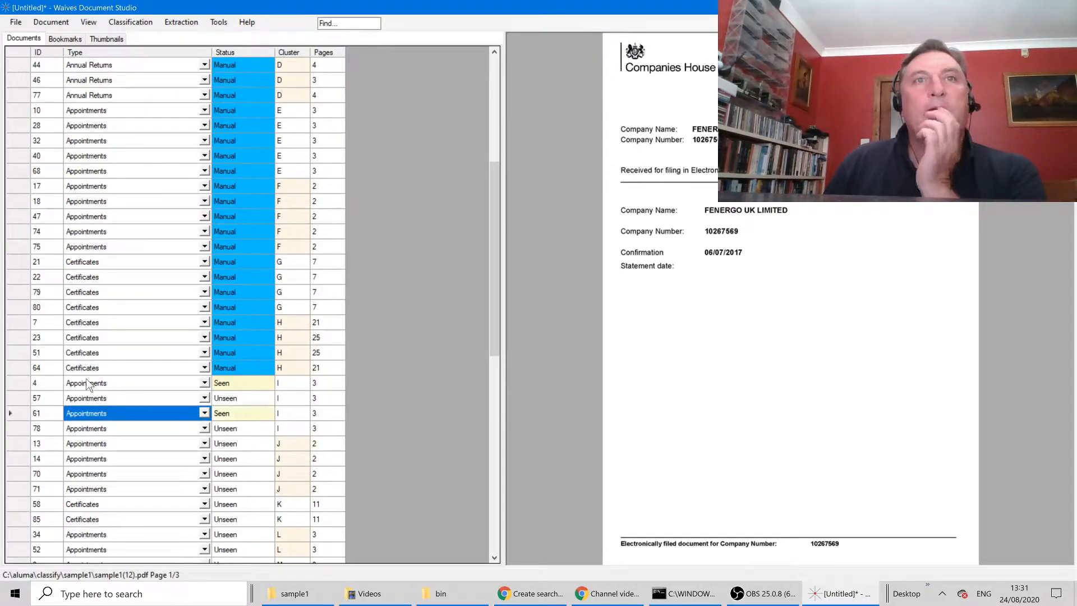
pyautogui.click(9, 384)
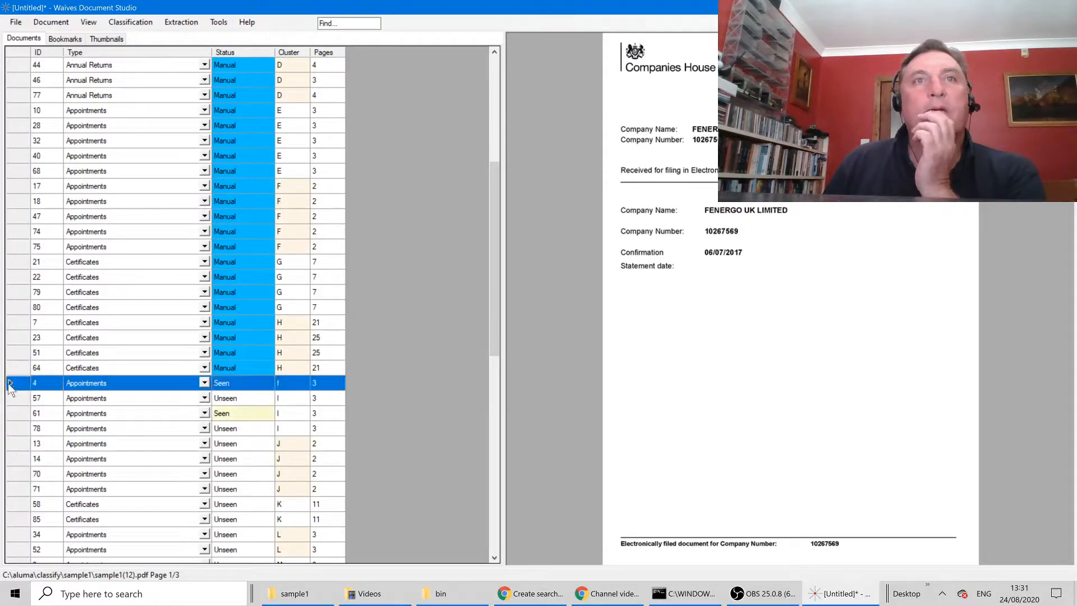
pyautogui.click(175, 382)
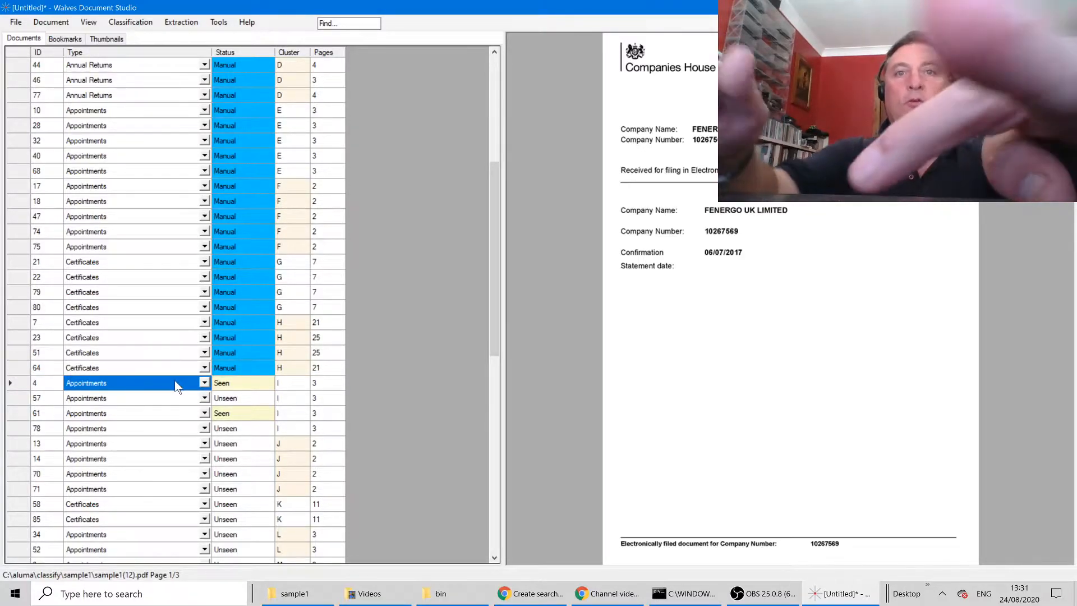
pyautogui.write('Confirmations')
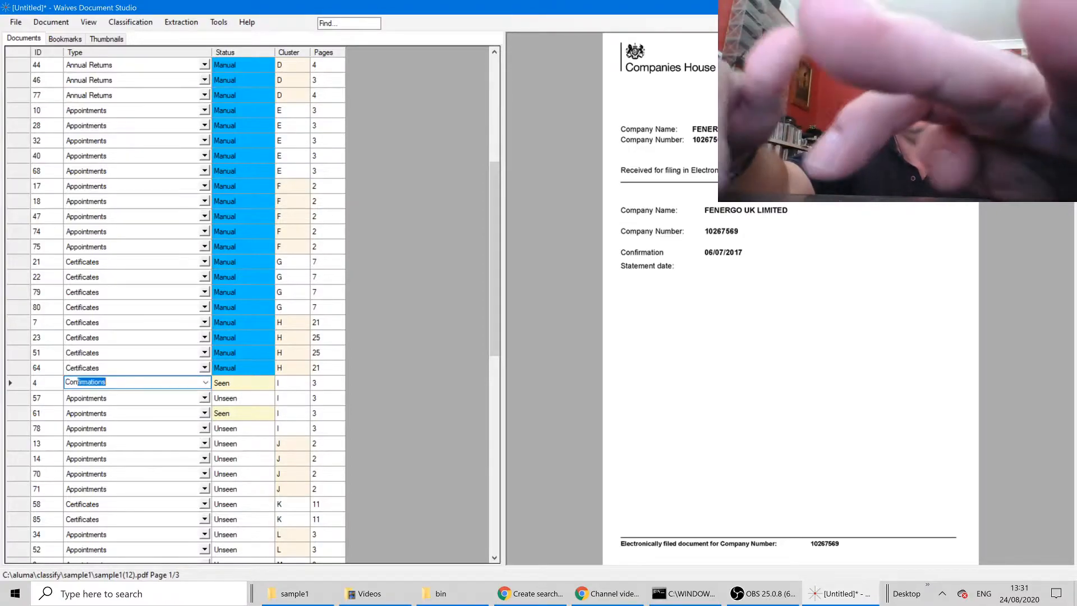
pyautogui.press('Return')
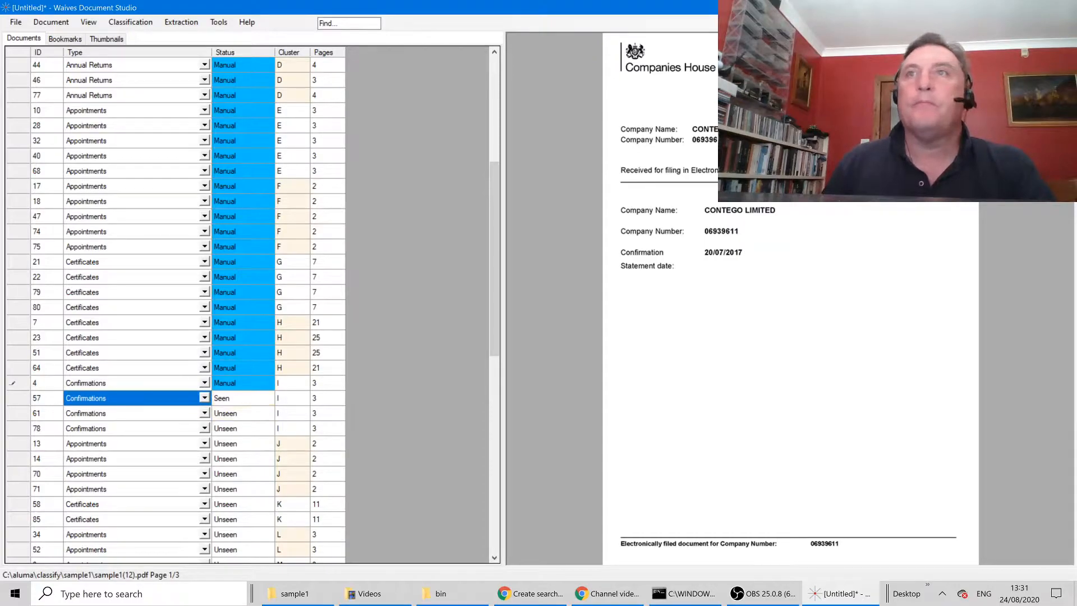
# Show the Confidence column in the document list and sort the documents by confidence, lowest first
pyautogui.click(17, 54)
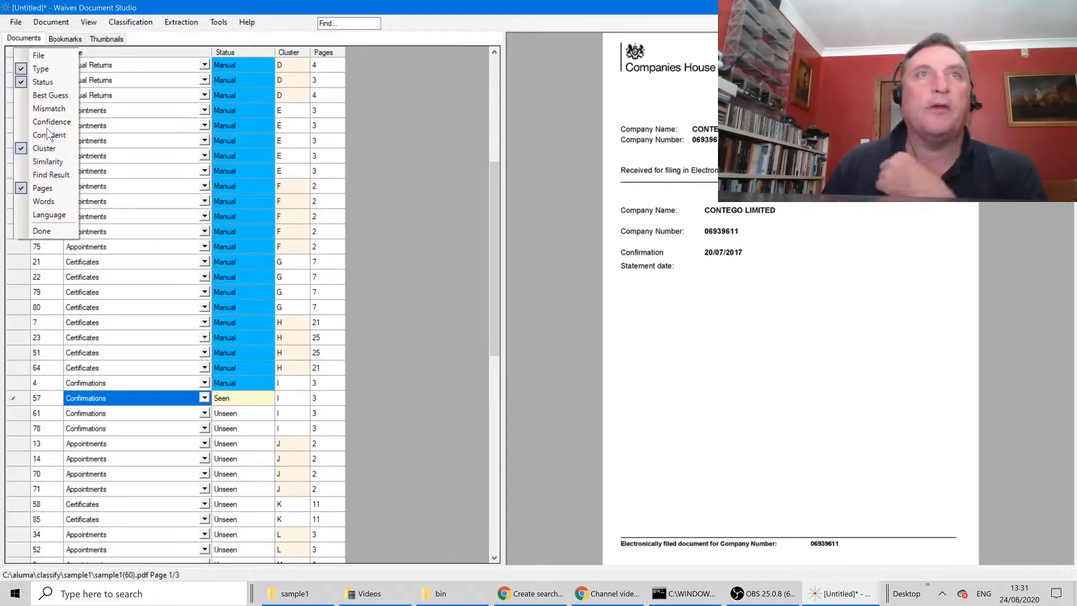
pyautogui.click(21, 122)
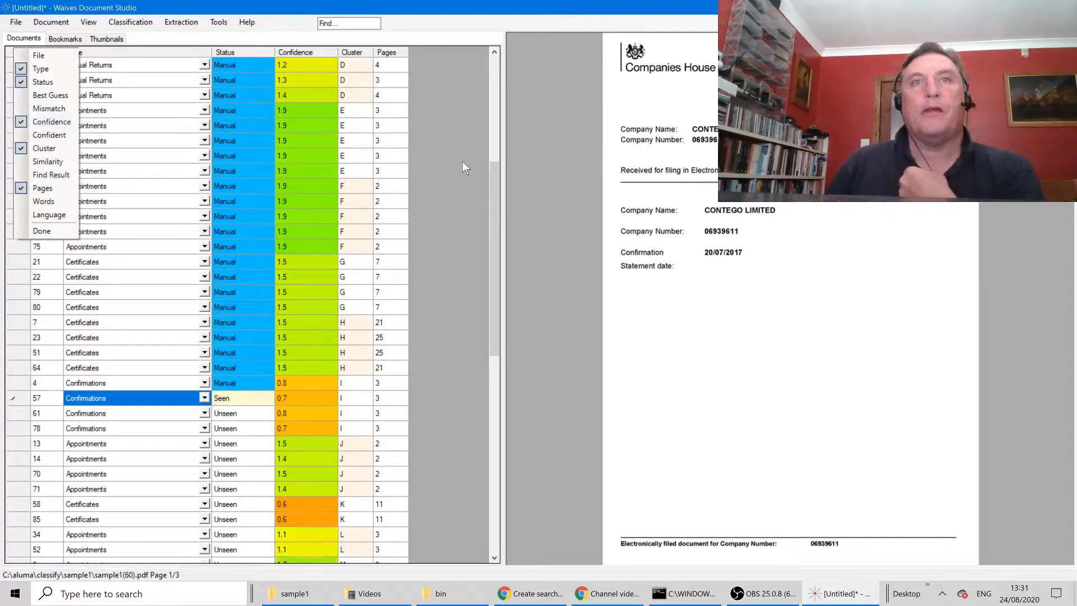
pyautogui.moveTo(492, 167); pyautogui.dragTo(486, 459)
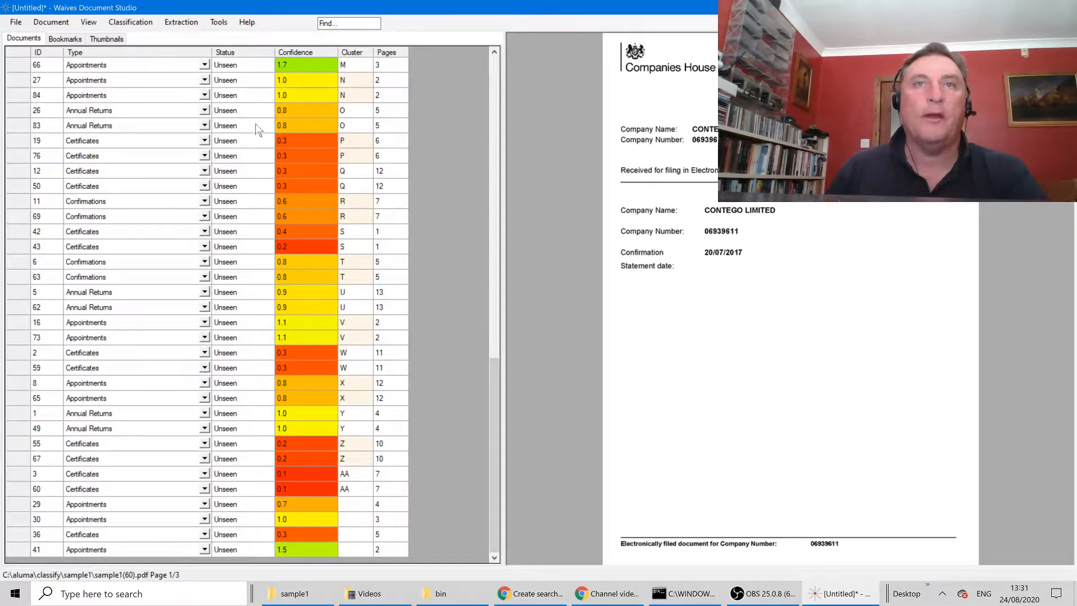
pyautogui.click(298, 51)
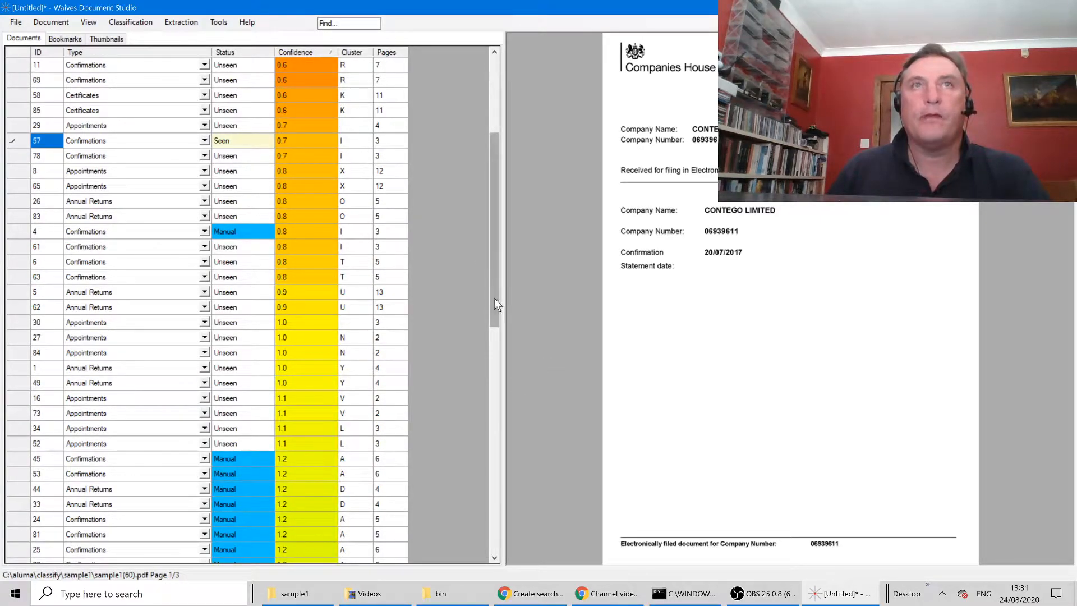
pyautogui.scroll(2, 494, 298)
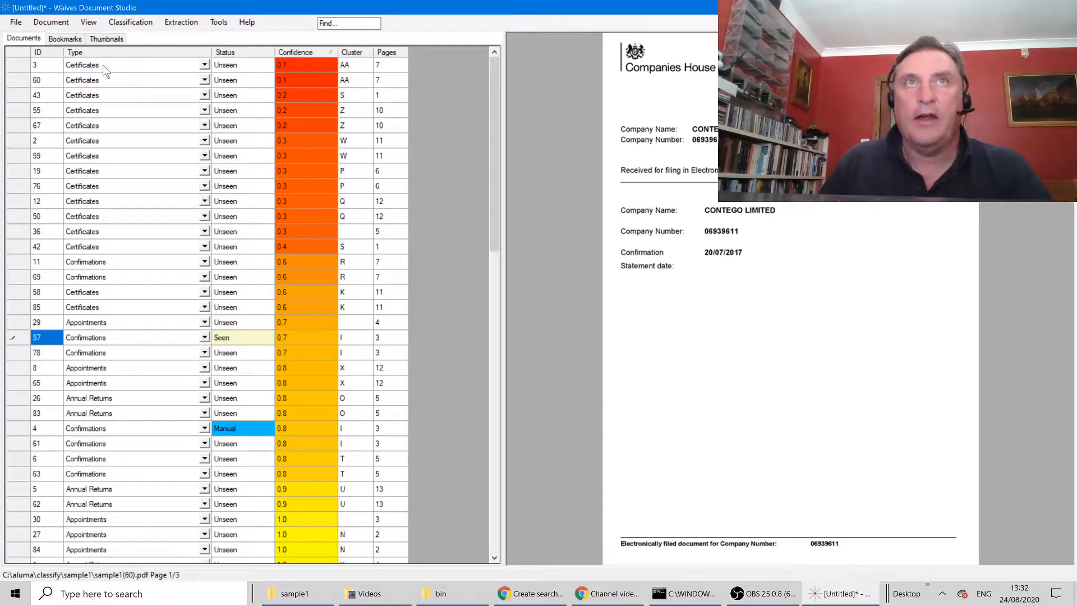
# Set the classification confidence level to Low
pyautogui.click(146, 25)
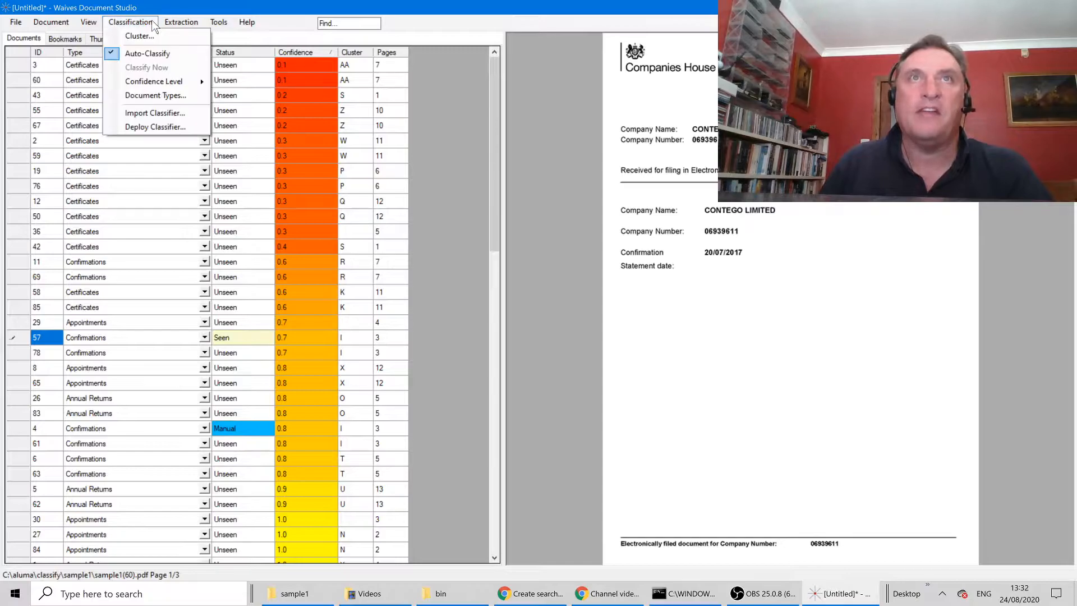
pyautogui.moveTo(163, 80)
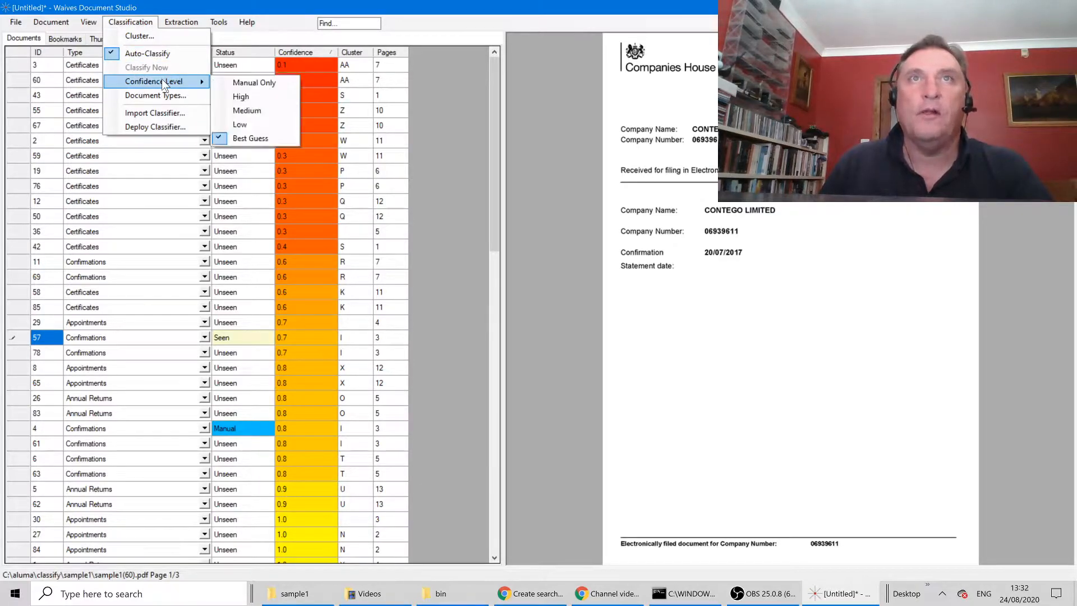
pyautogui.click(270, 128)
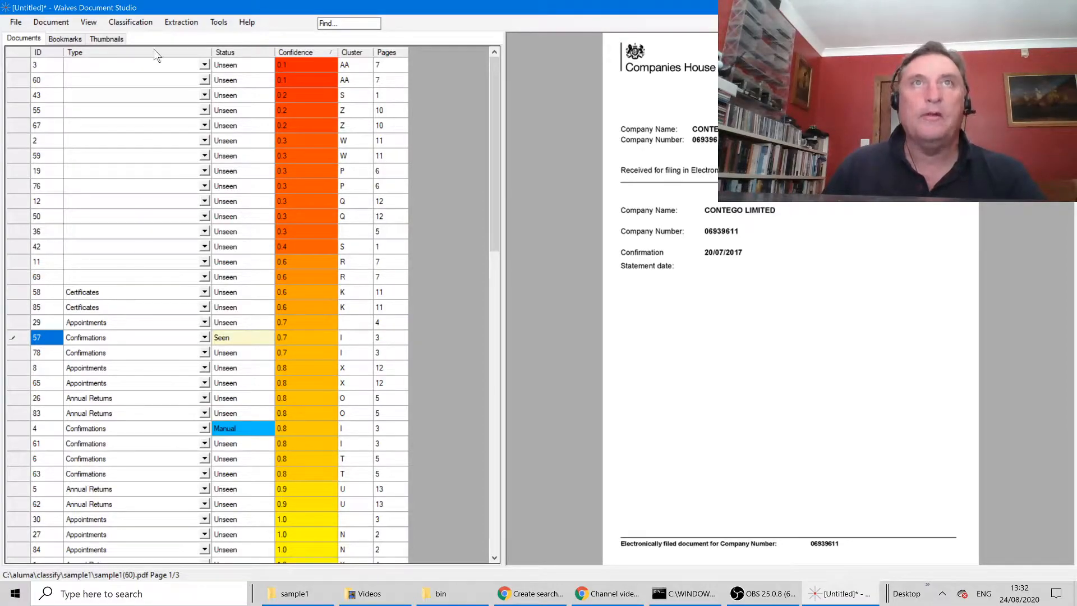
# Confirm the suggested Certificates type for the document with ID 58 in cluster K
pyautogui.click(20, 292)
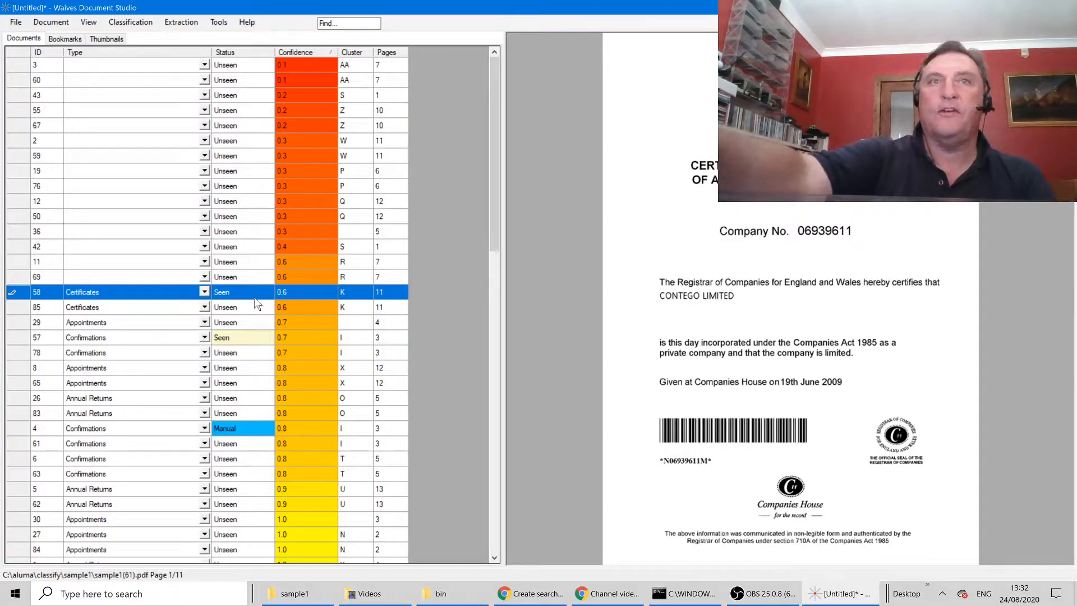
pyautogui.press('Return')
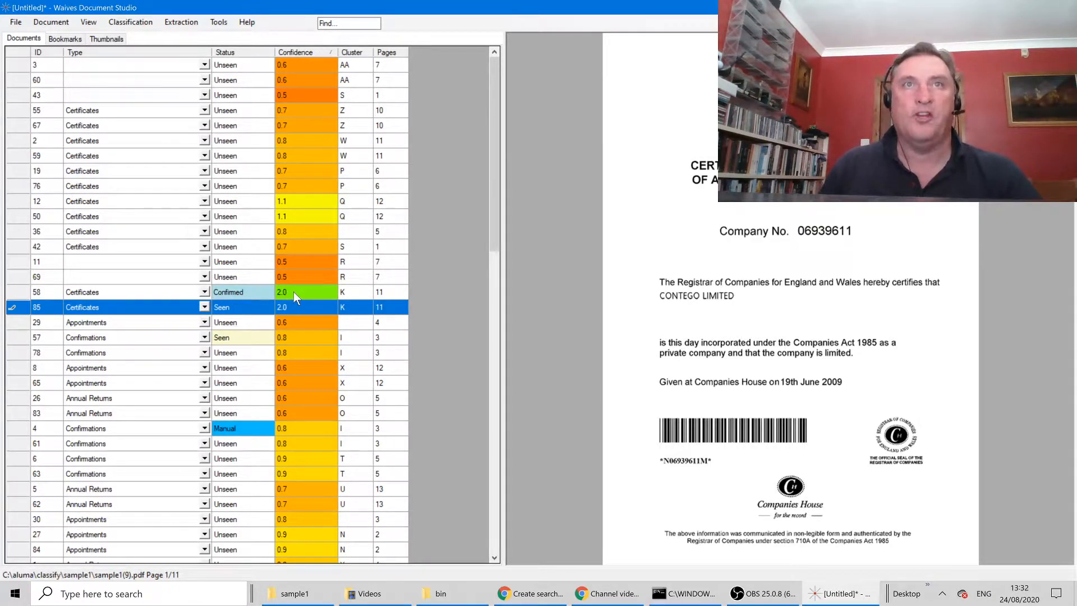
# Review the Certificates suggestions for the documents with IDs 55, 67, 59 and 12, assigning Certificates to ID 12 in cluster Q
pyautogui.click(92, 109)
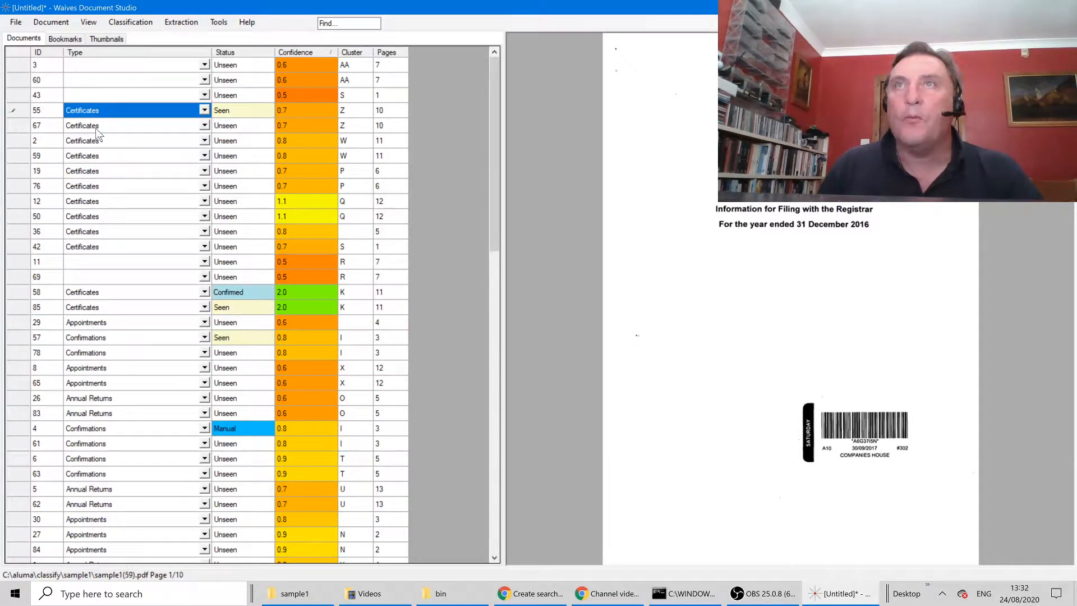
pyautogui.click(96, 126)
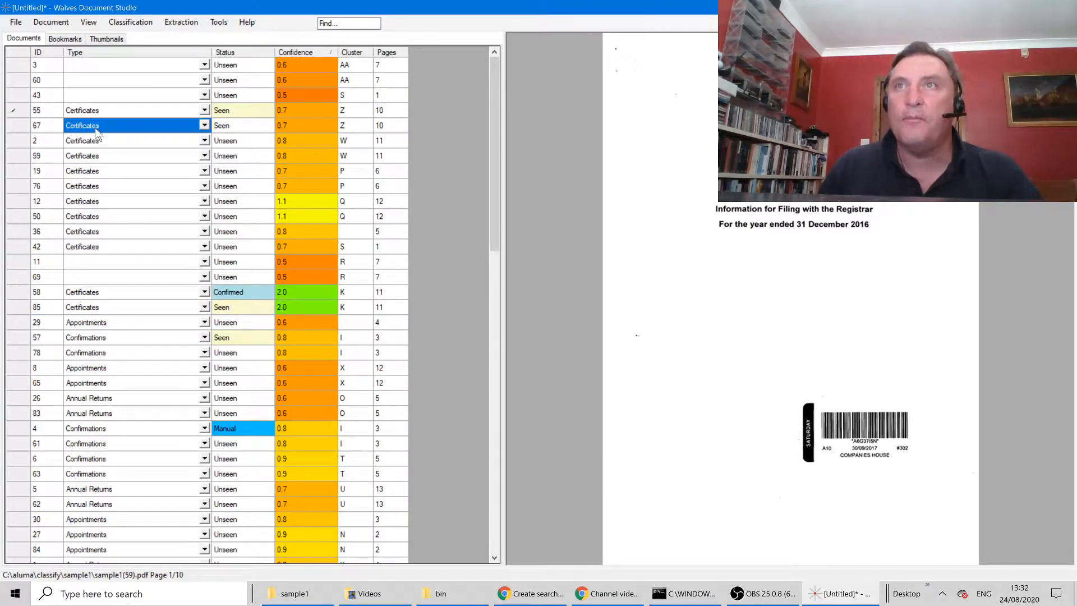
pyautogui.click(90, 155)
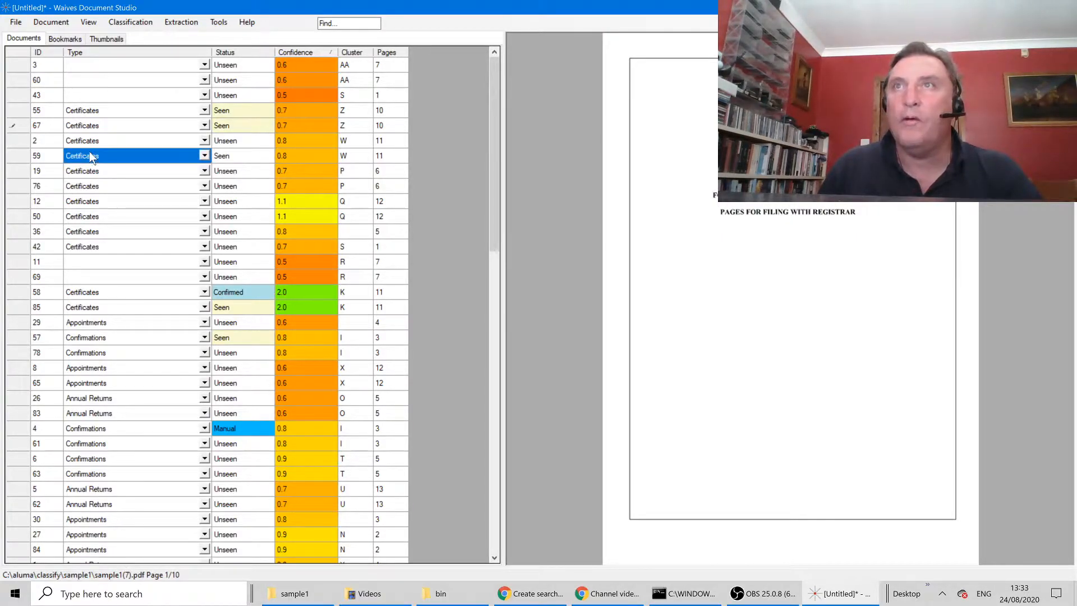
pyautogui.click(92, 202)
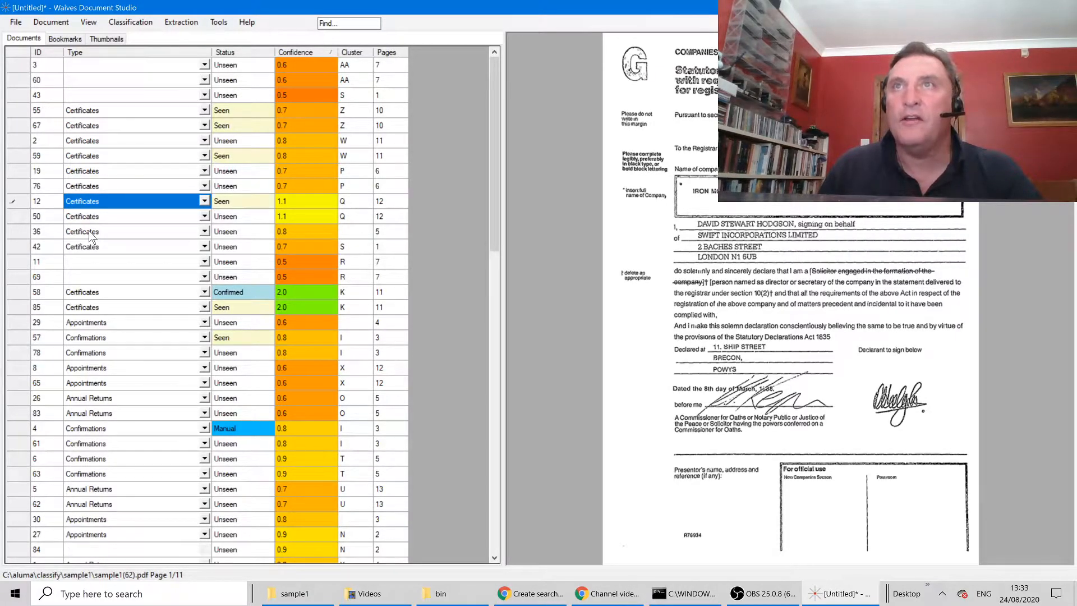
pyautogui.click(206, 200)
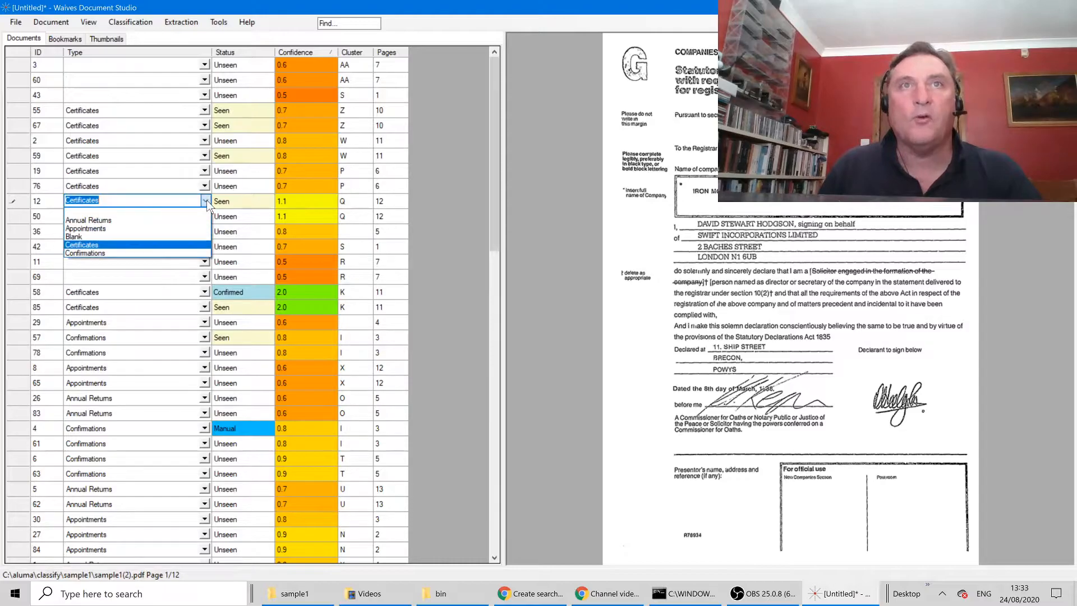
pyautogui.press('Escape')
pyautogui.click(178, 218)
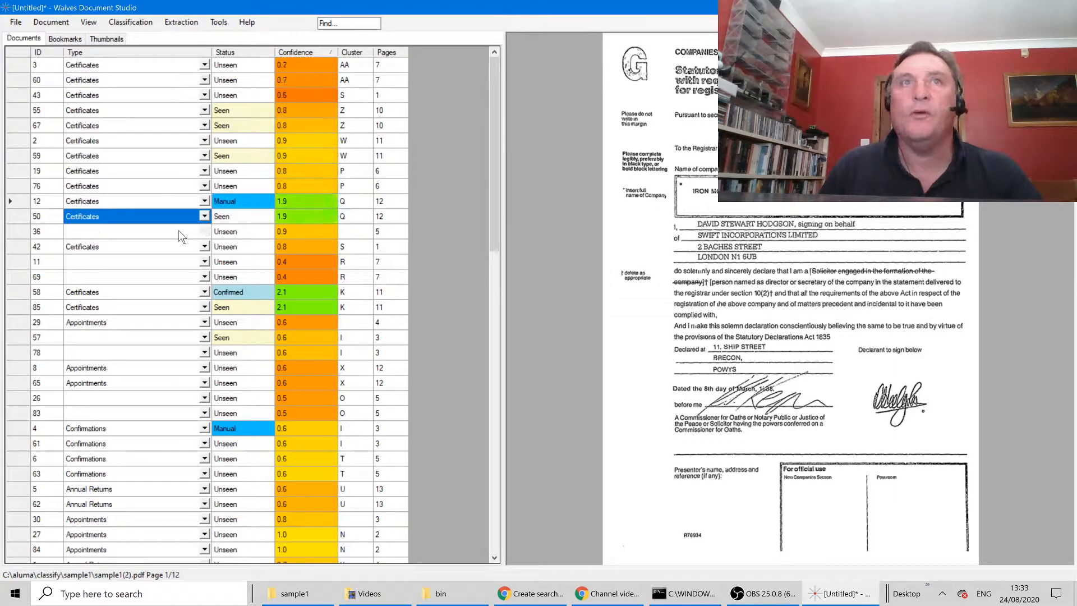
# Assign a new type named Compliance to the document with ID 12 in cluster Q
pyautogui.click(172, 200)
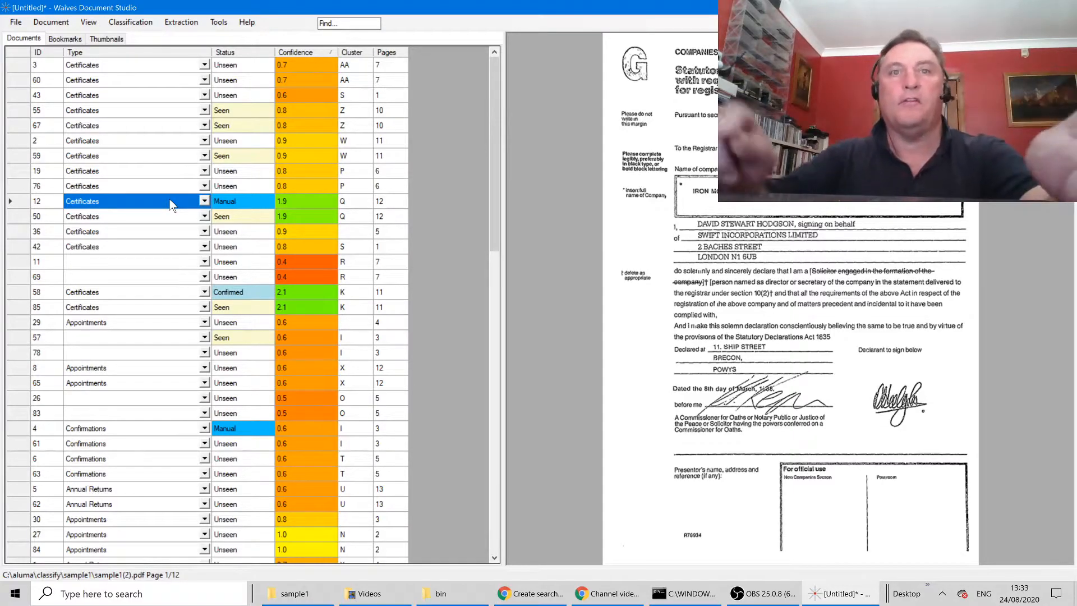
pyautogui.write('Compl')
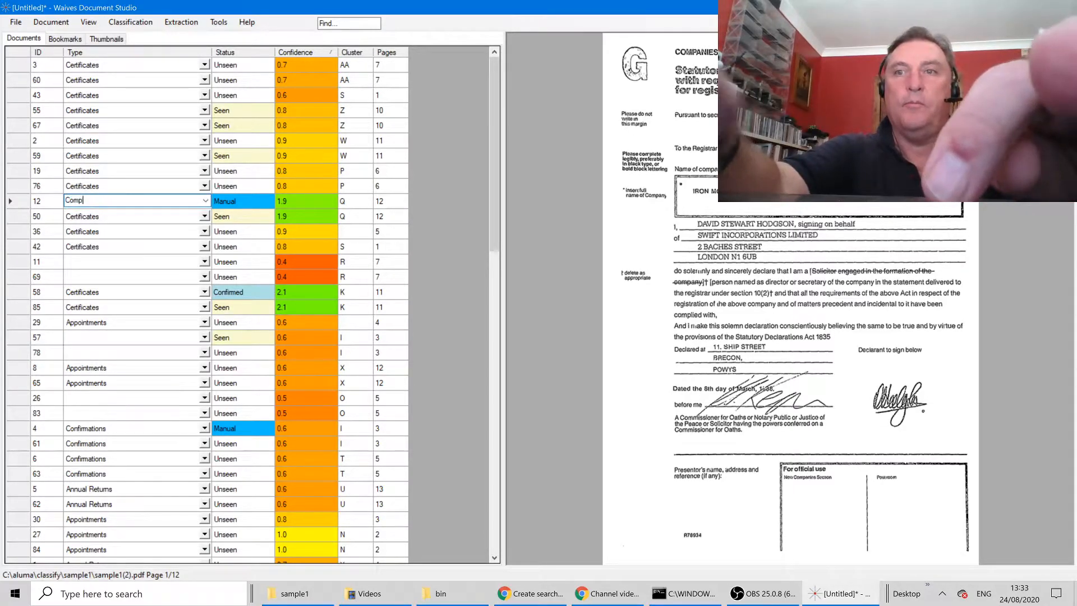
pyautogui.write('iance')
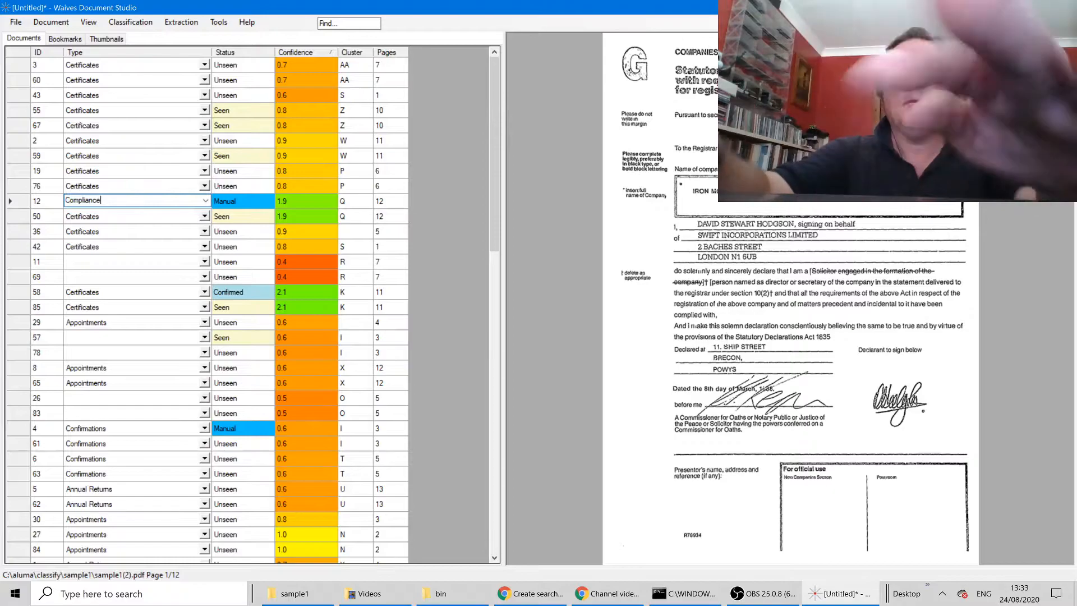
pyautogui.press('Return')
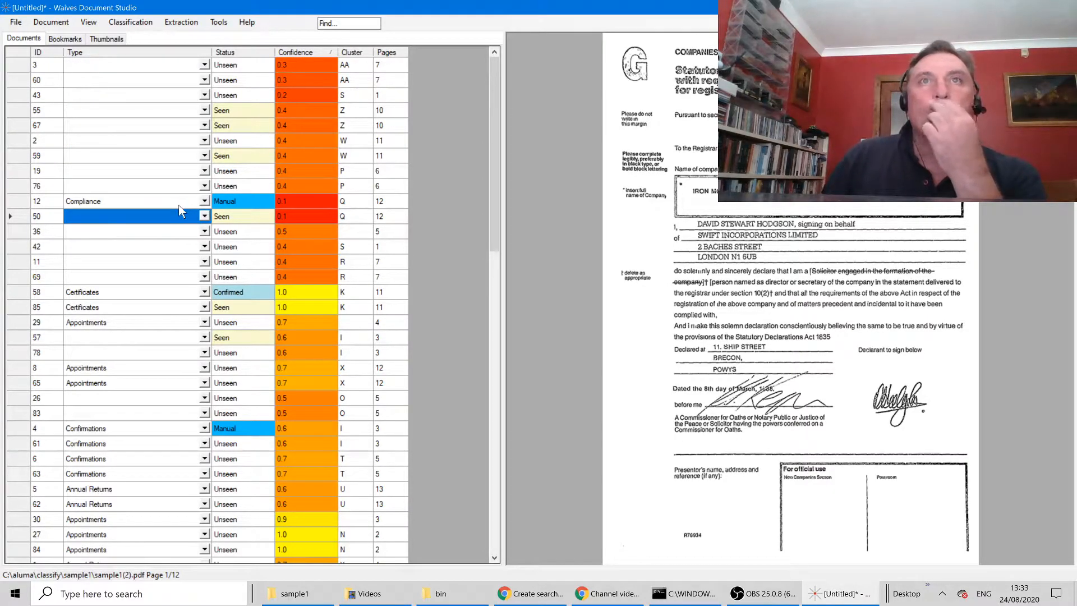
# Confirm the suggested Appointments type for the document with ID 9 in cluster M
pyautogui.scroll(-4, 189, 339)
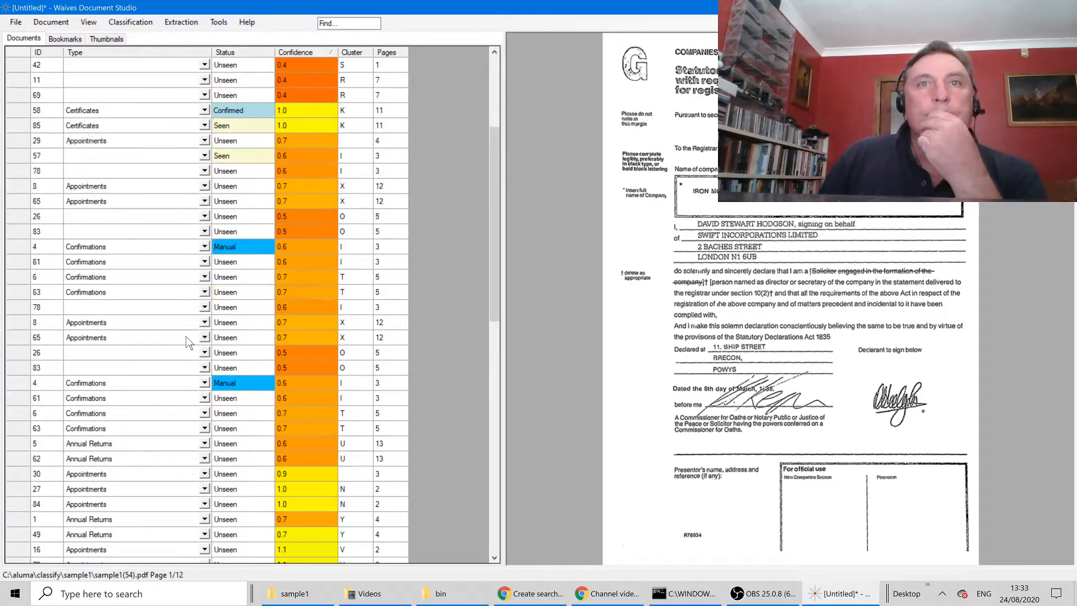
pyautogui.scroll(-10, 188, 342)
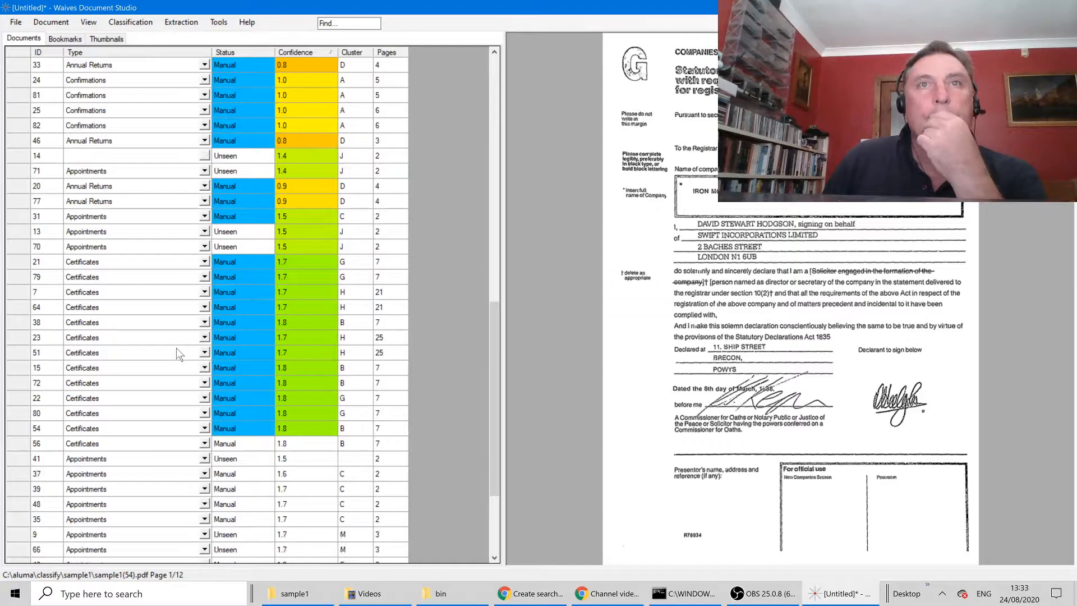
pyautogui.scroll(-4, 456, 365)
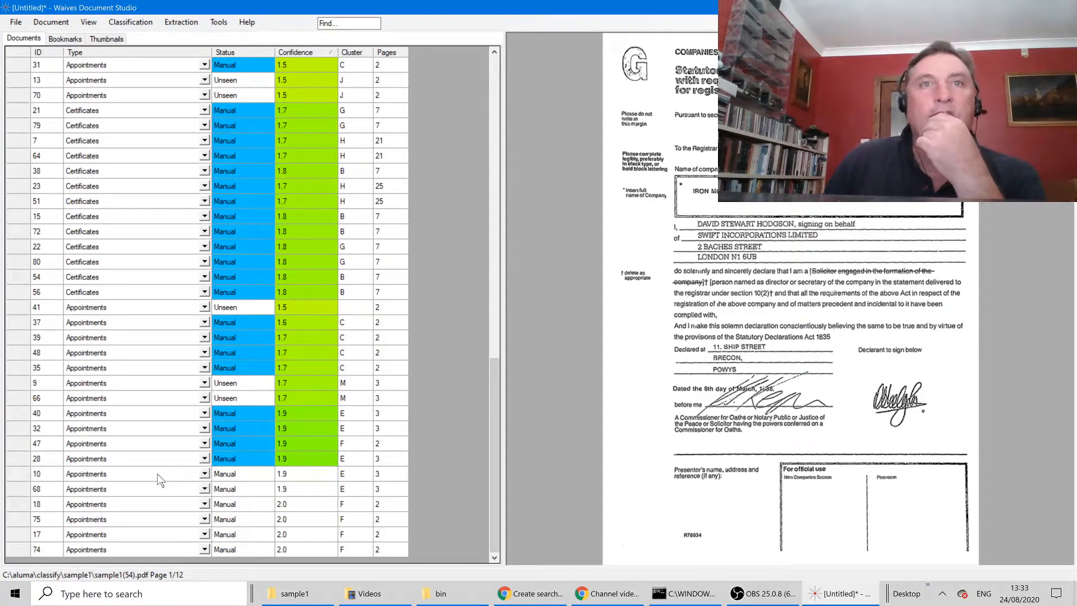
pyautogui.click(108, 382)
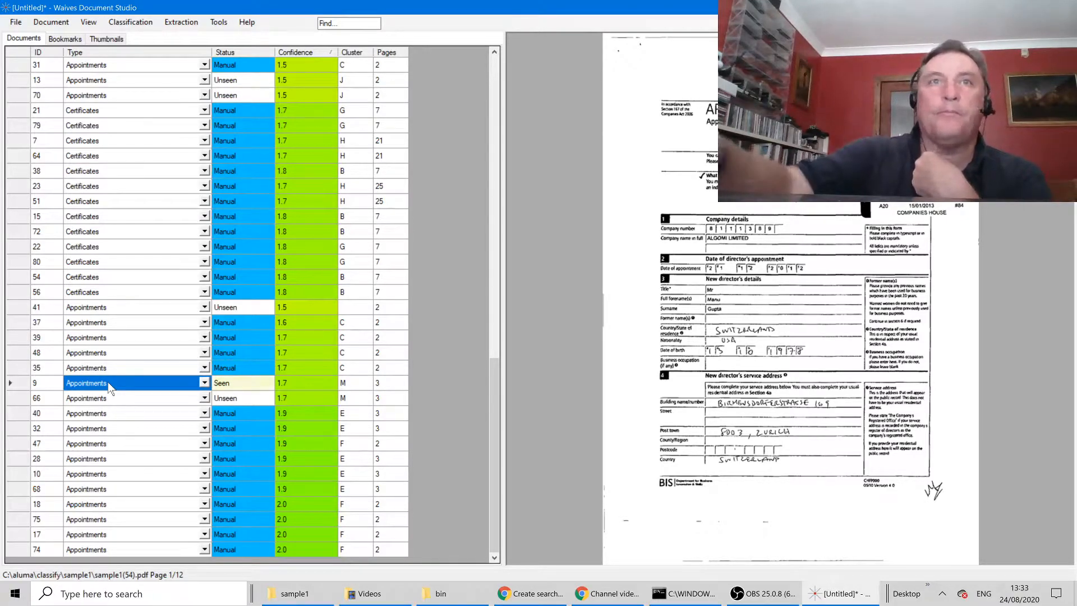
pyautogui.click(101, 399)
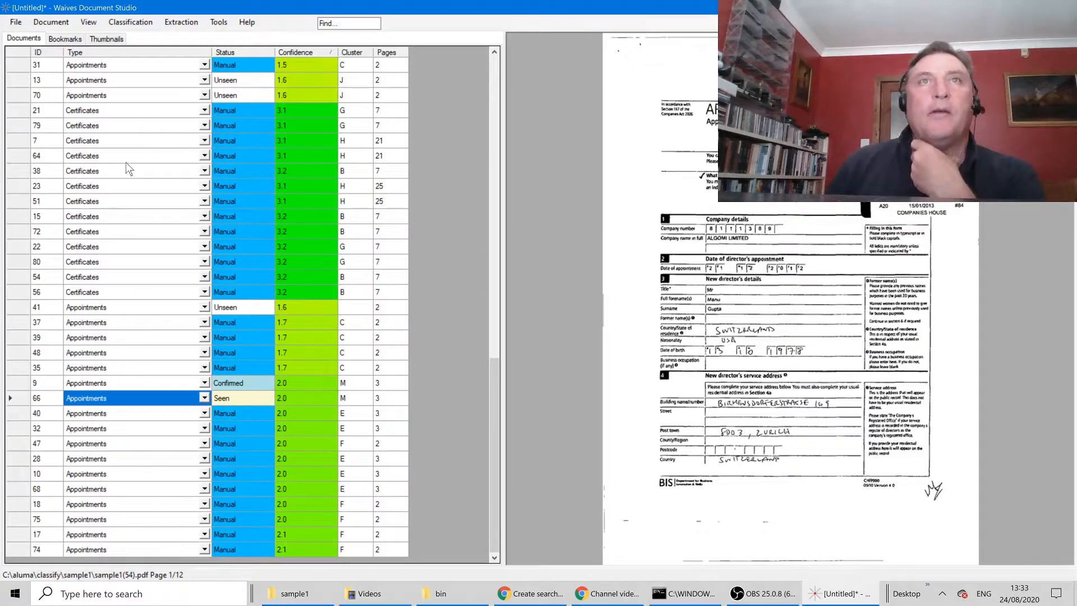
# Confirm the suggested Annual Returns type for the document with ID 49 in cluster Y and Appointments for ID 16 in cluster V
pyautogui.scroll(4, 127, 168)
pyautogui.scroll(3, 128, 170)
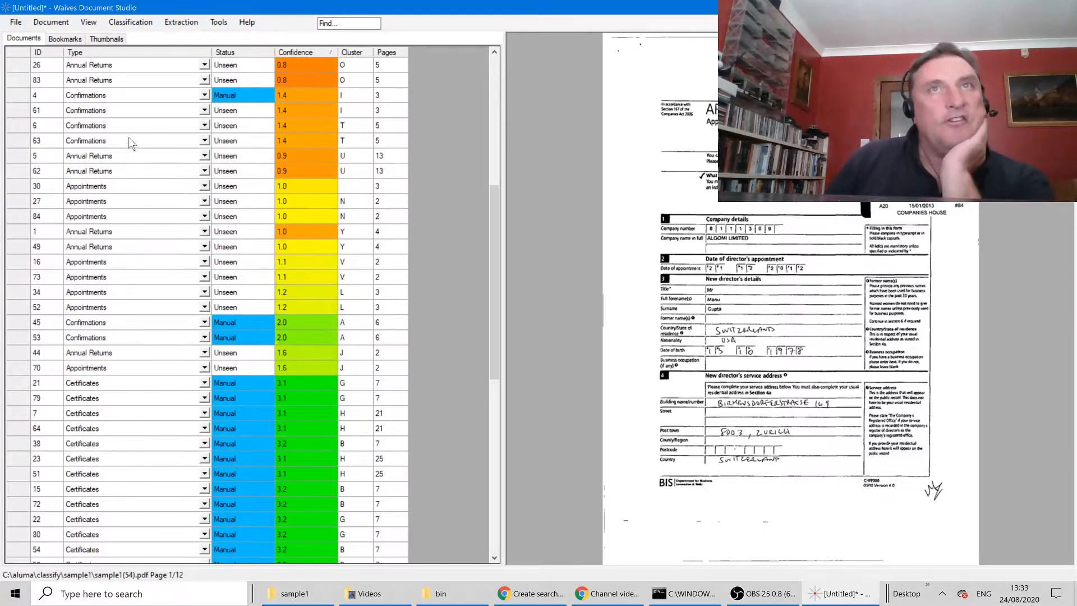
pyautogui.click(94, 247)
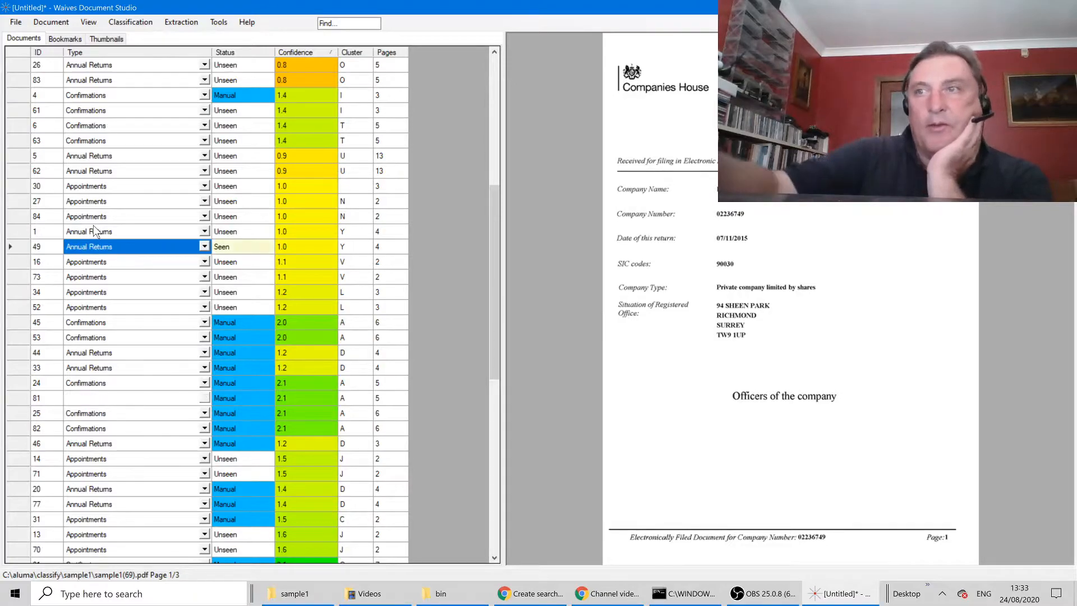
pyautogui.press('Return')
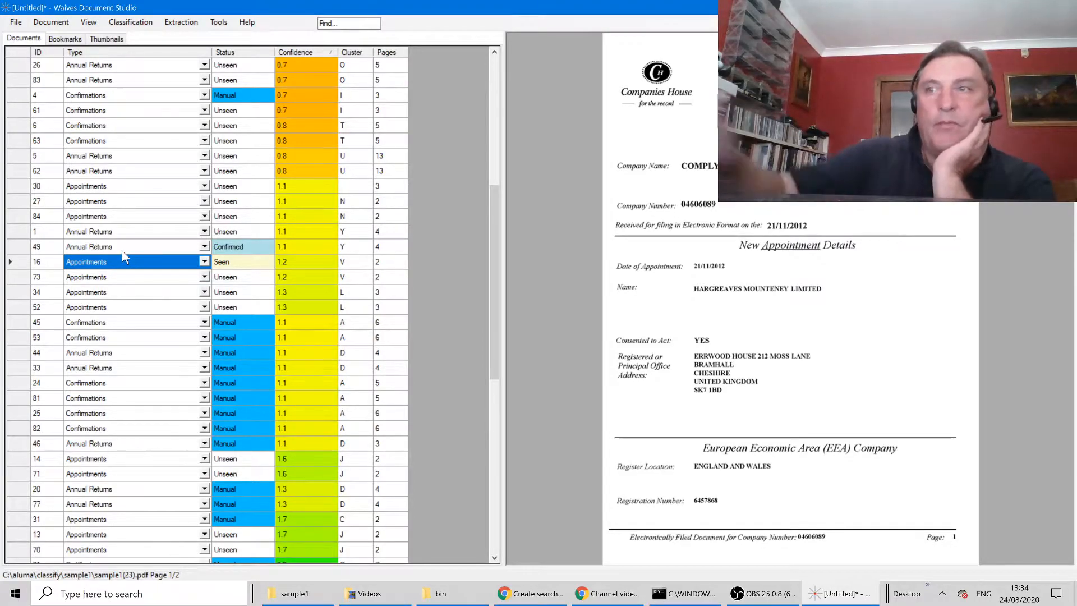
pyautogui.press('Return')
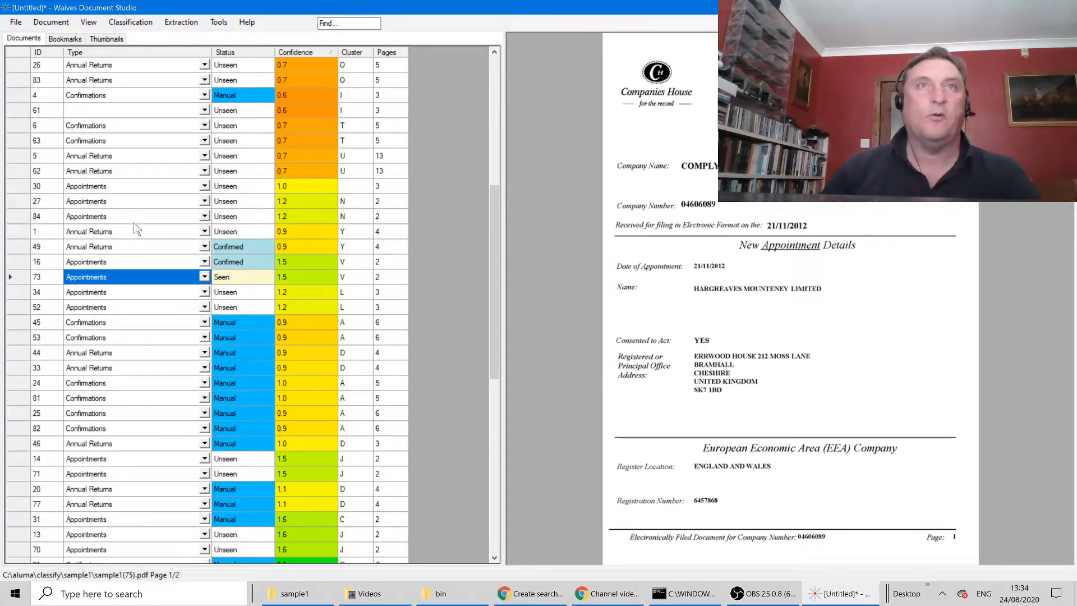
# Confirm the suggested Confirmations type for the document with ID 63 in cluster T
pyautogui.scroll(1, 140, 216)
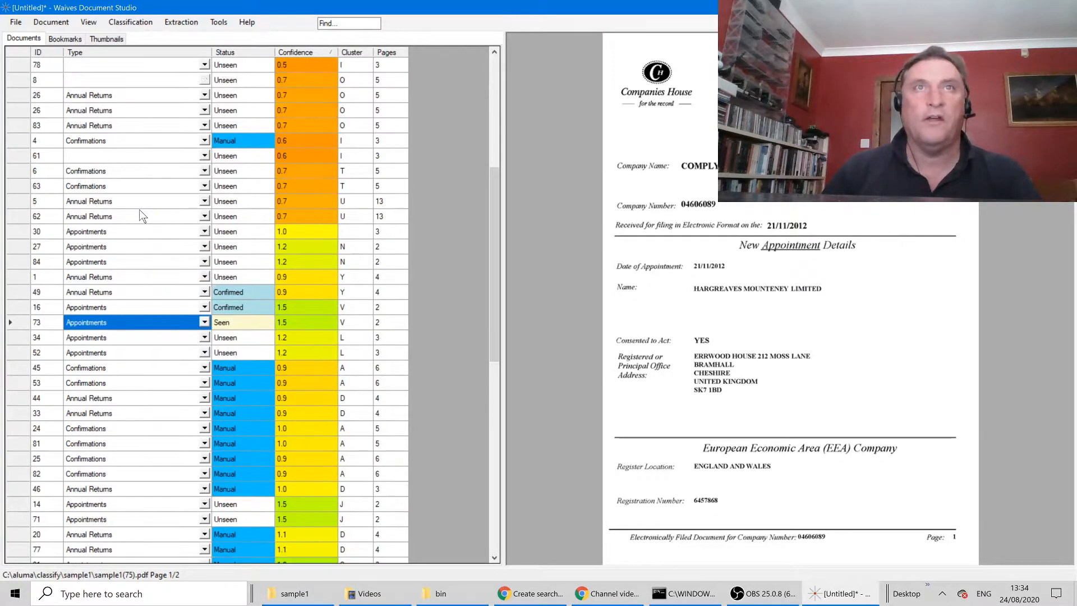
pyautogui.click(119, 186)
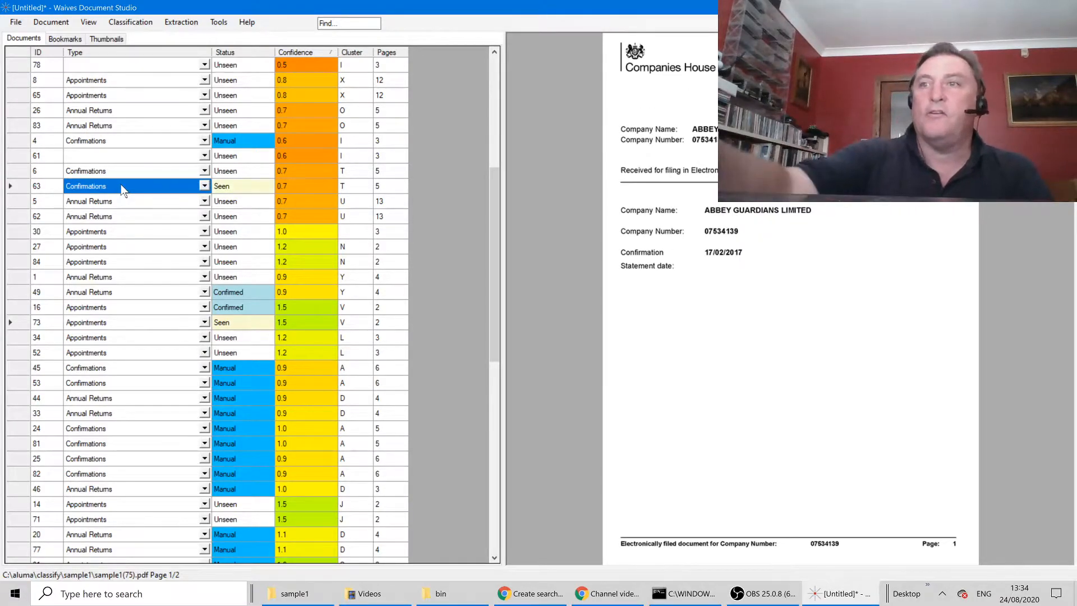
pyautogui.press('Return')
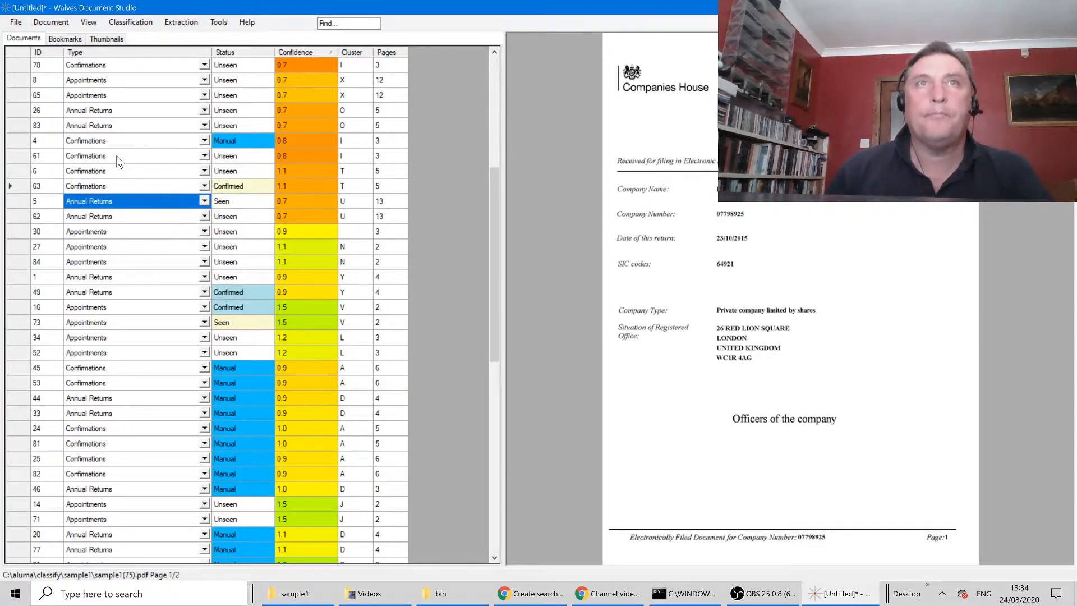
# Confirm the suggested Annual Returns type for the document with ID 83 in cluster O and Confirmations for ID 69 in cluster R
pyautogui.click(115, 125)
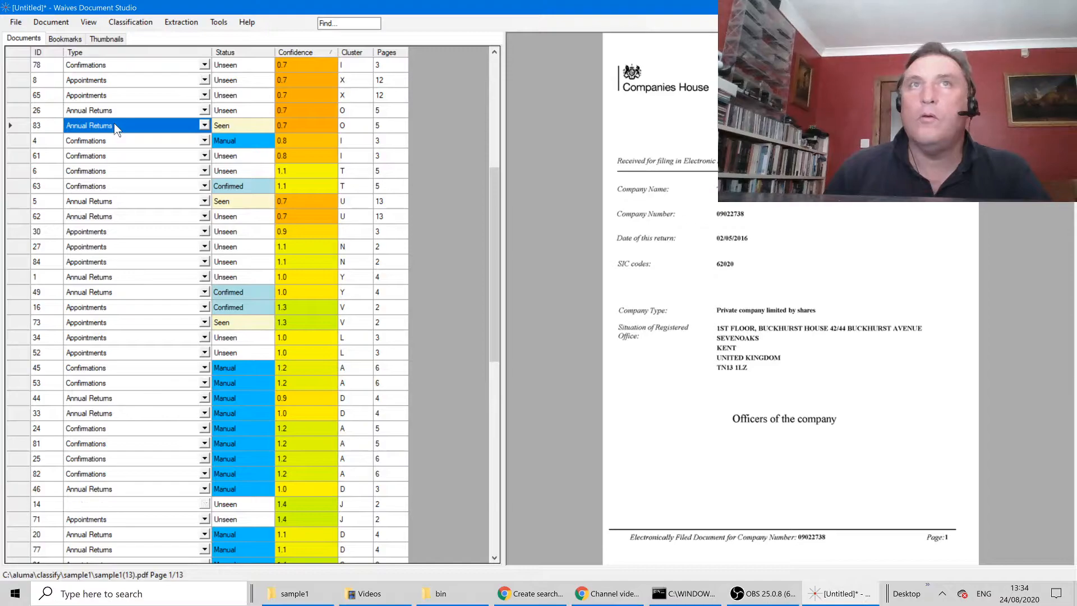
pyautogui.press('Return')
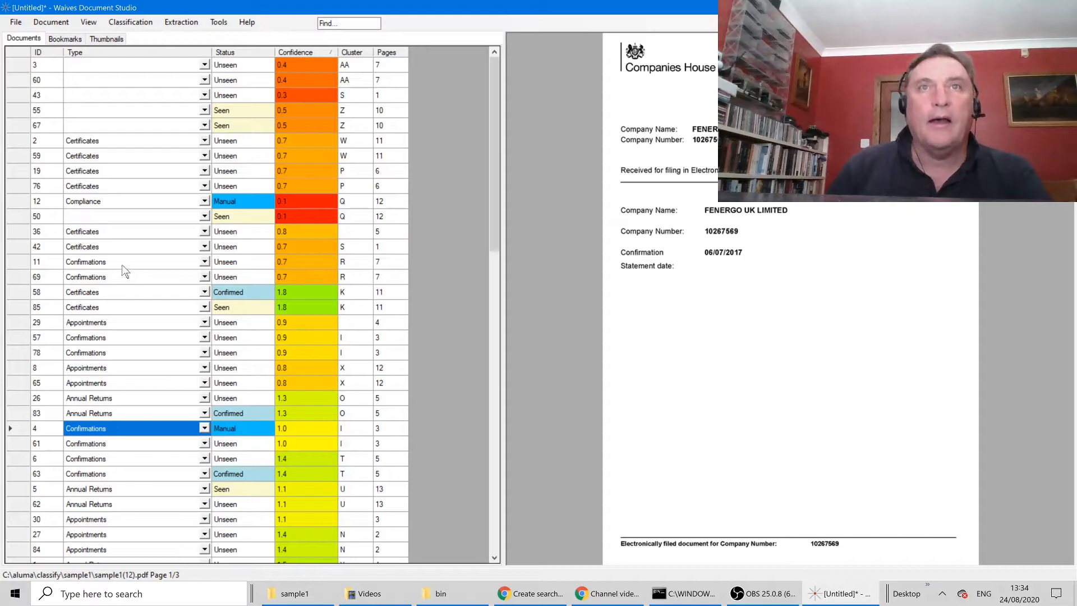
pyautogui.click(106, 277)
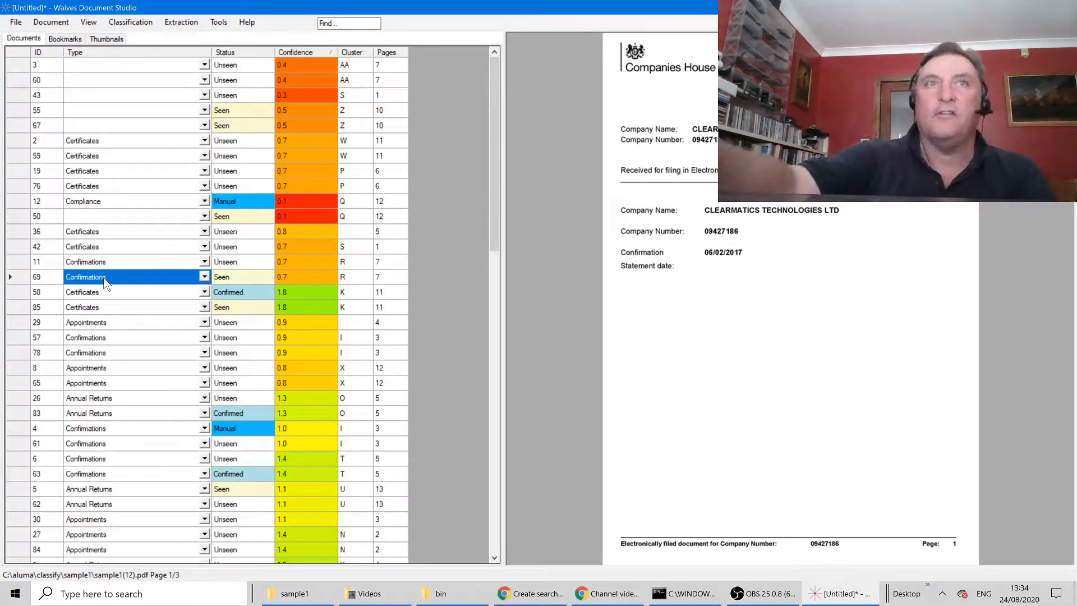
pyautogui.press('Down')
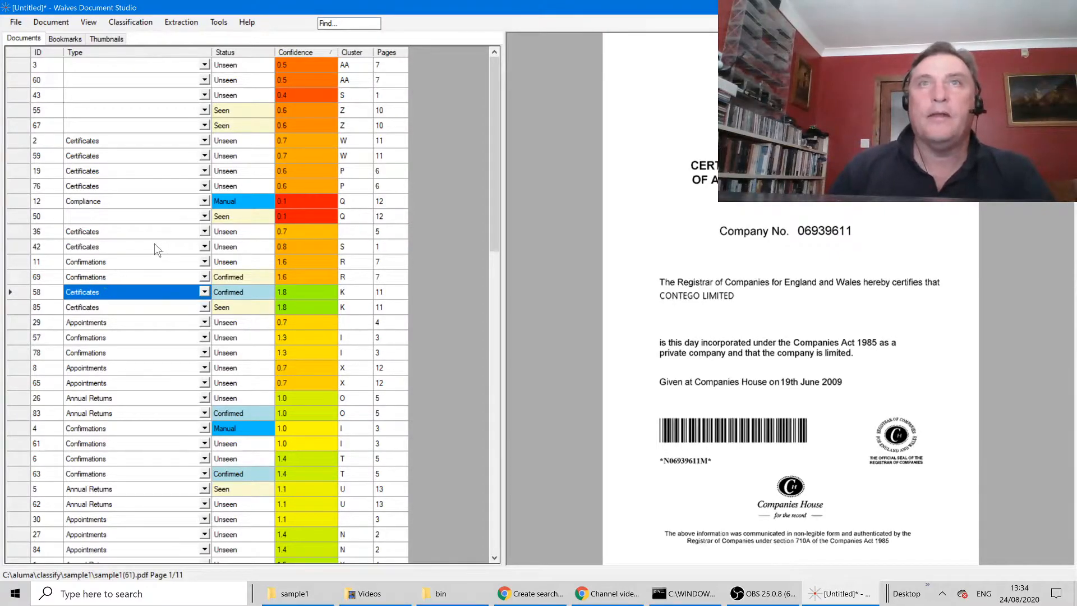
pyautogui.click(108, 231)
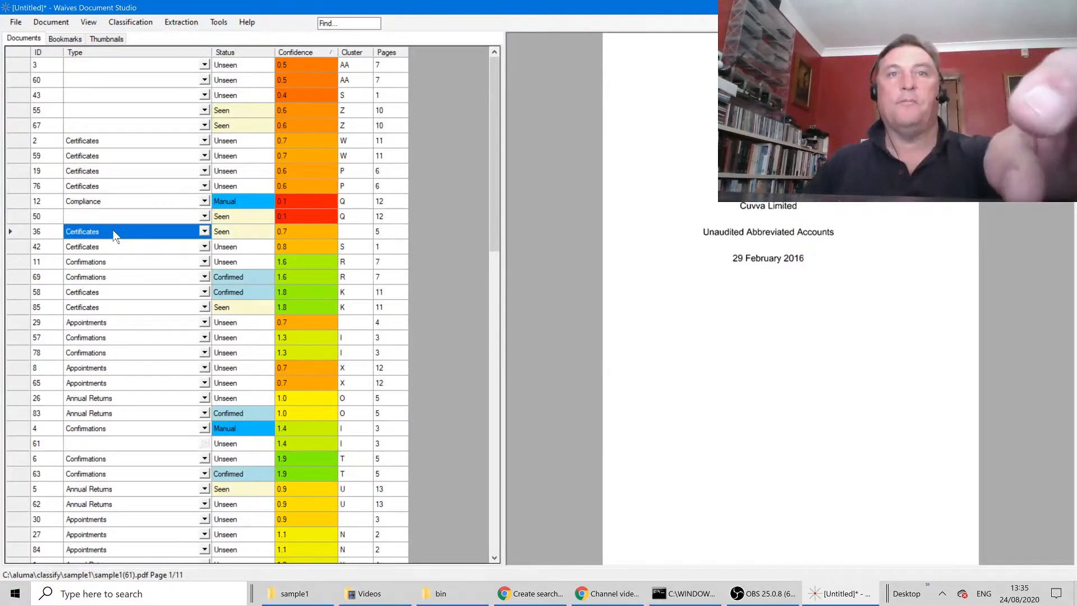
pyautogui.write('Account')
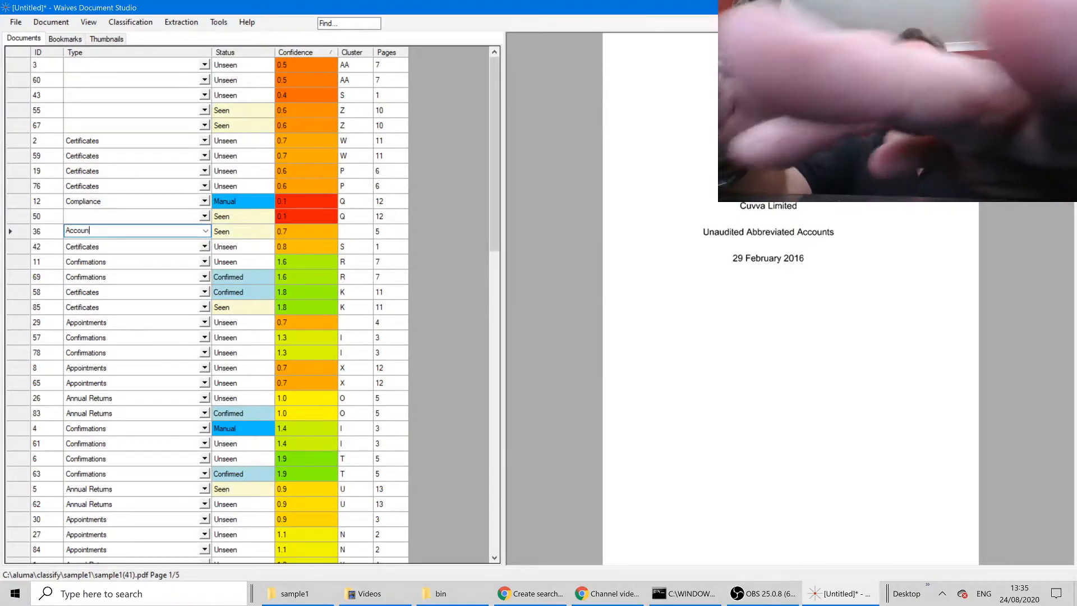
pyautogui.press('BackSpace')
pyautogui.press('BackSpace')
pyautogui.press('BackSpace')
pyautogui.press('BackSpace')
pyautogui.press('BackSpace')
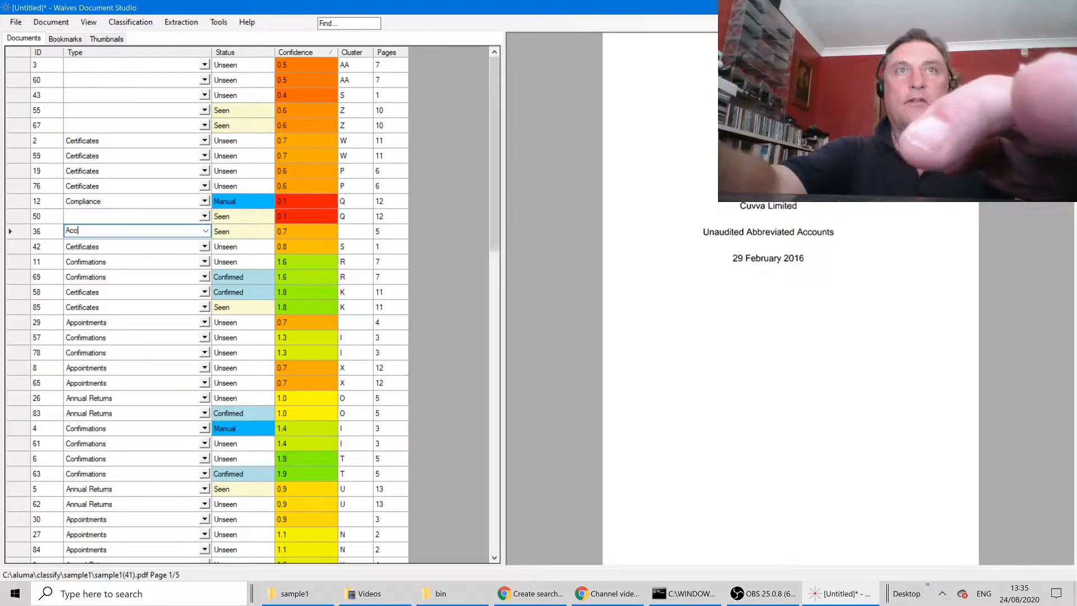
pyautogui.press('BackSpace')
pyautogui.press('BackSpace')
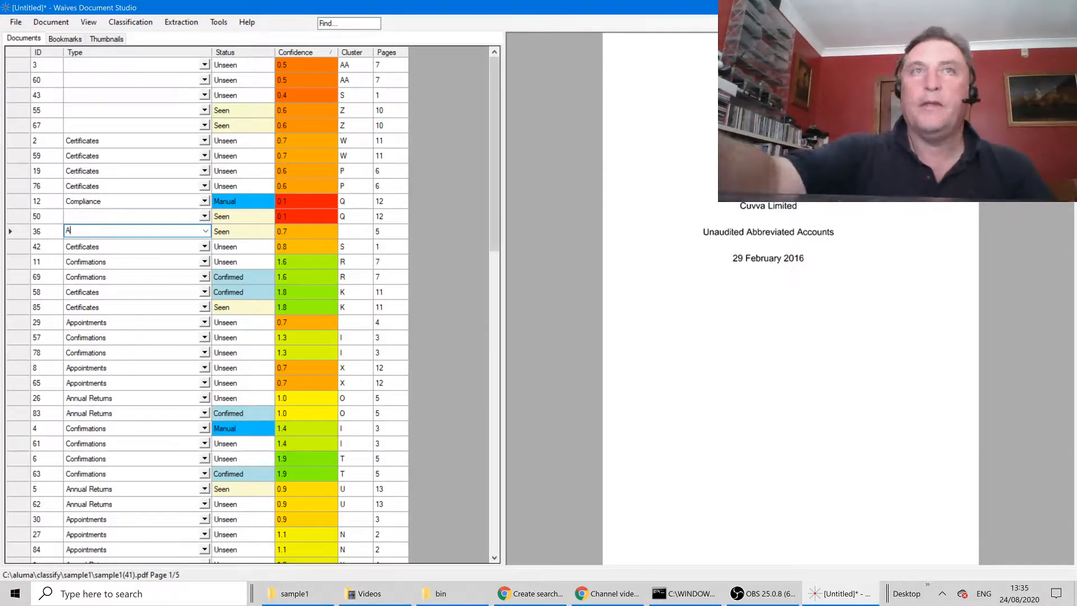
# Assign the existing Annual Returns type to the document with ID 36 and confirm the suggested Certificates type for ID 42 in cluster S
pyautogui.click(206, 232)
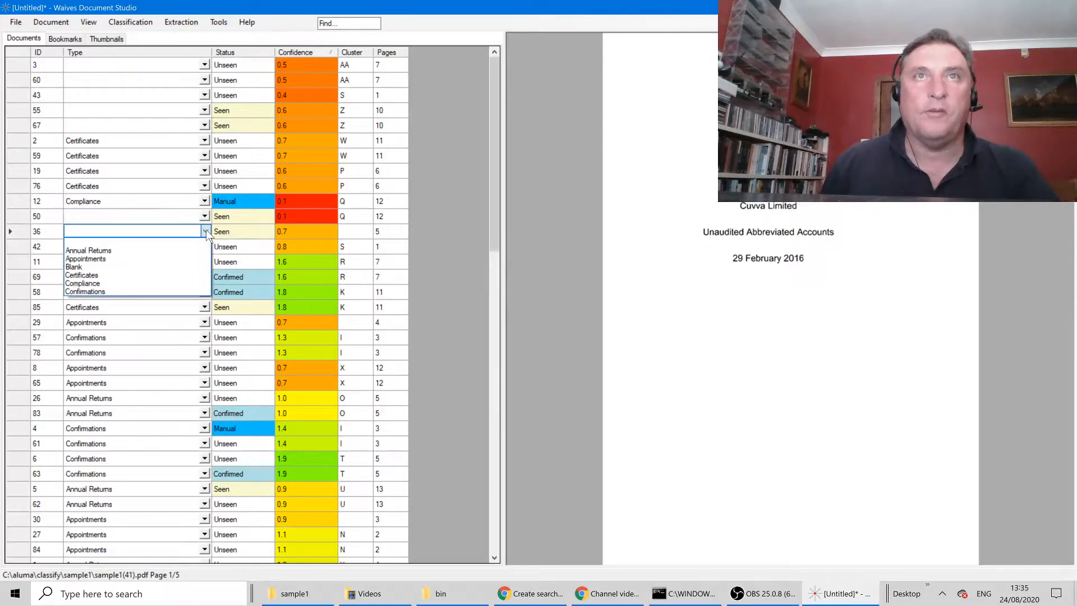
pyautogui.click(157, 250)
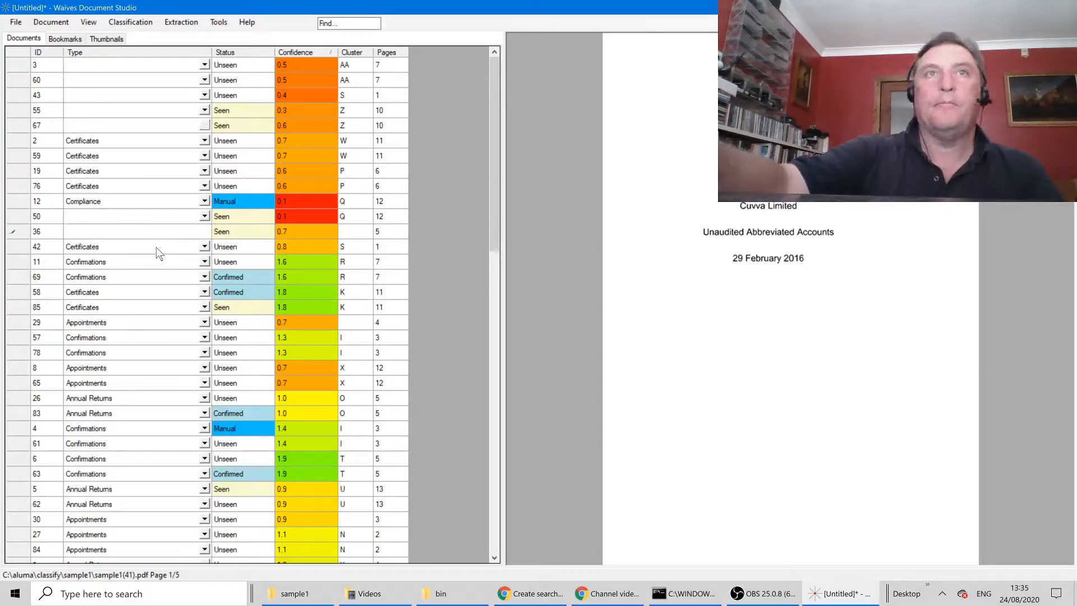
pyautogui.click(161, 250)
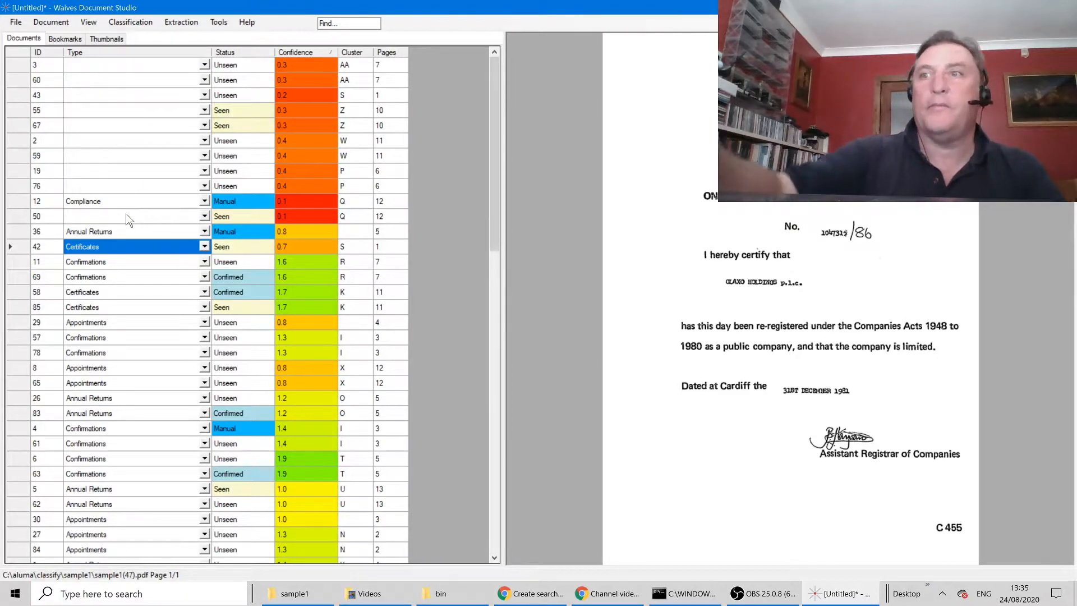
pyautogui.press('Return')
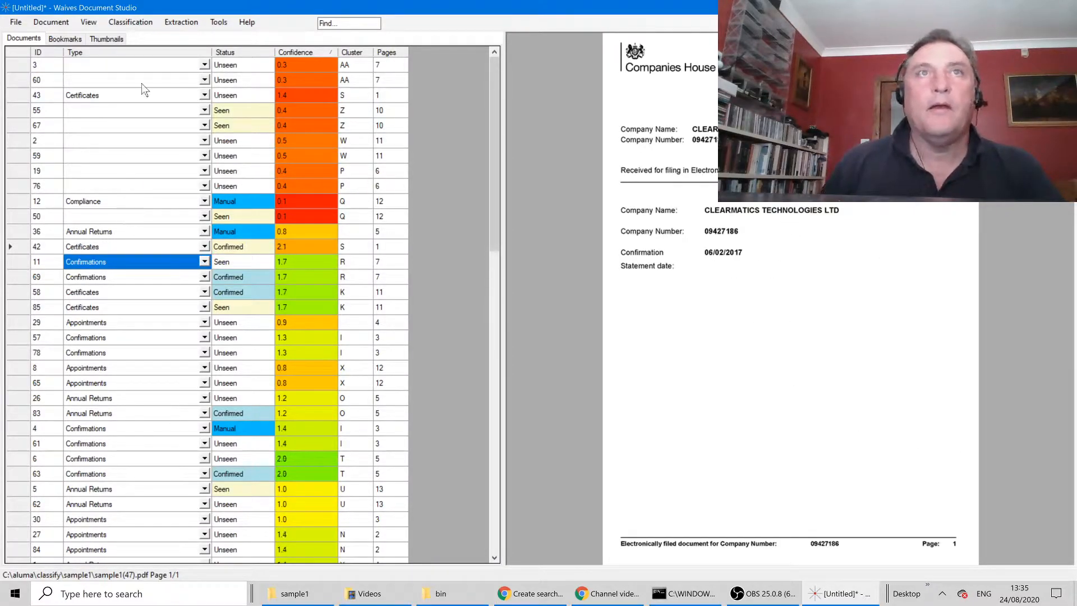
# Assign the existing Annual Returns type to the untyped document with ID 3 in cluster AA
pyautogui.click(129, 66)
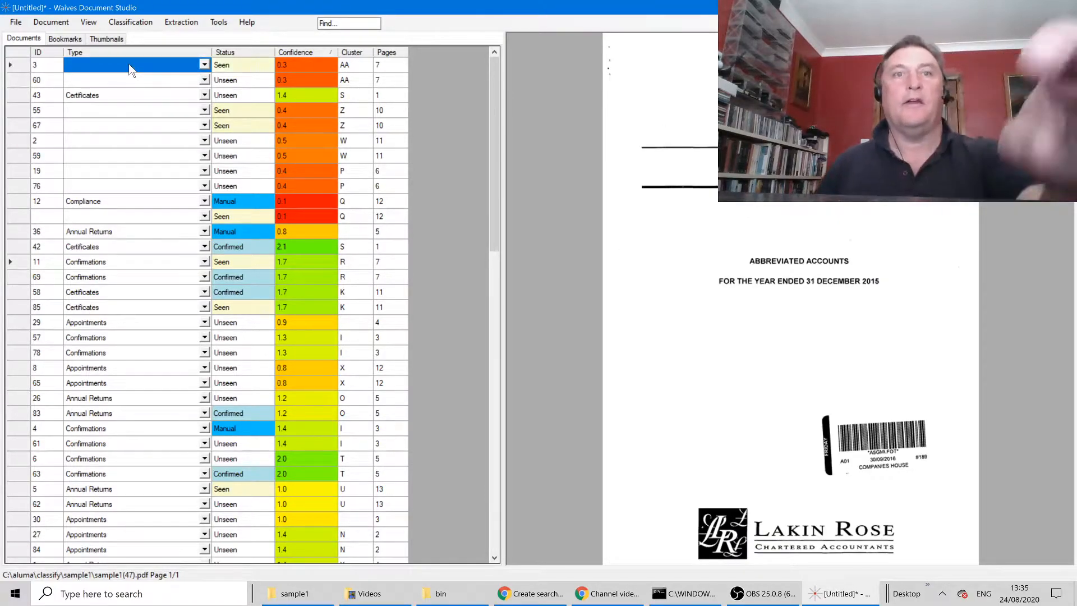
pyautogui.write('Annual Returns')
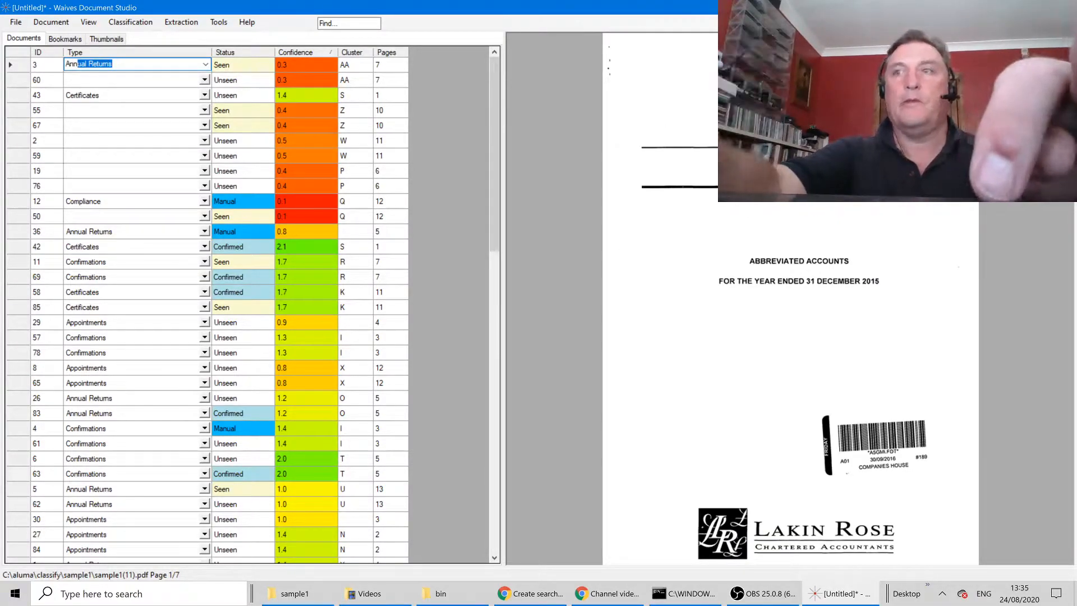
pyautogui.press('Return')
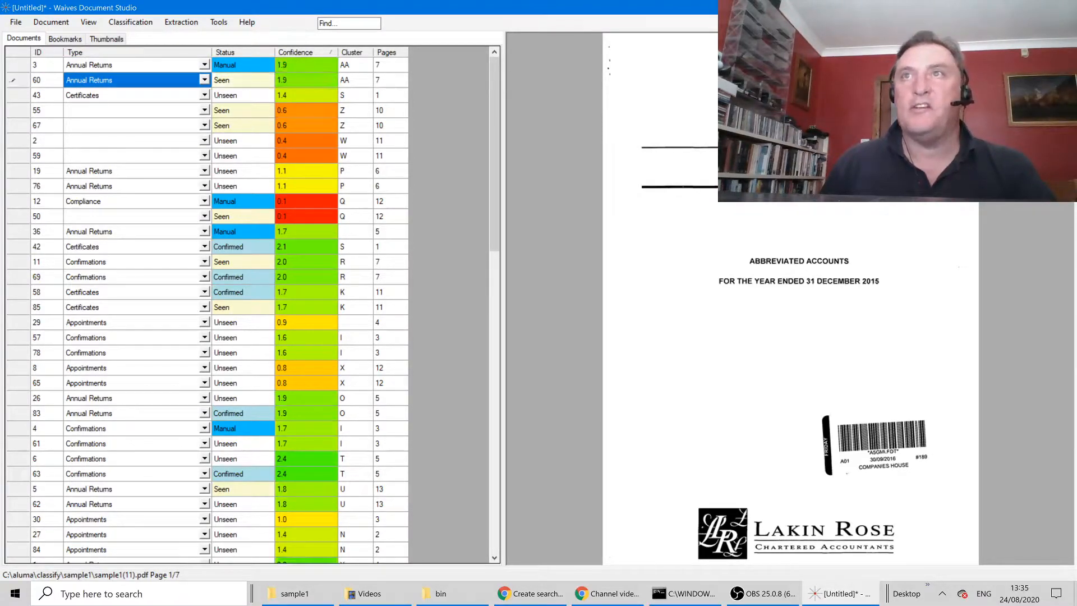
# Assign the existing Annual Returns type to the document with ID 55 in cluster Z and view the documents with IDs 2, 59 and 19
pyautogui.click(100, 111)
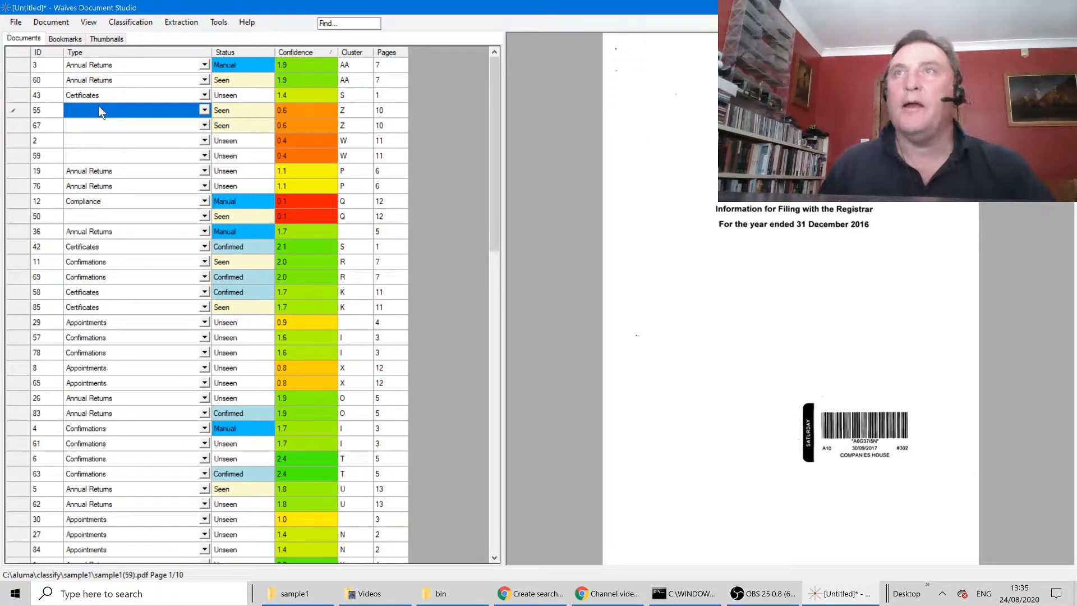
pyautogui.write('Annual Returns')
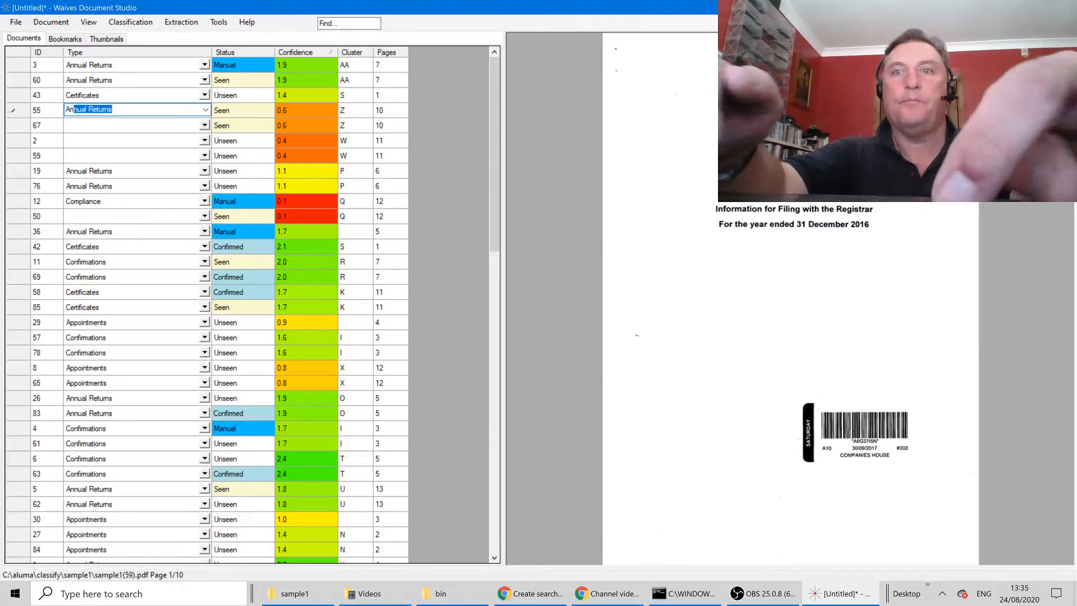
pyautogui.press('Return')
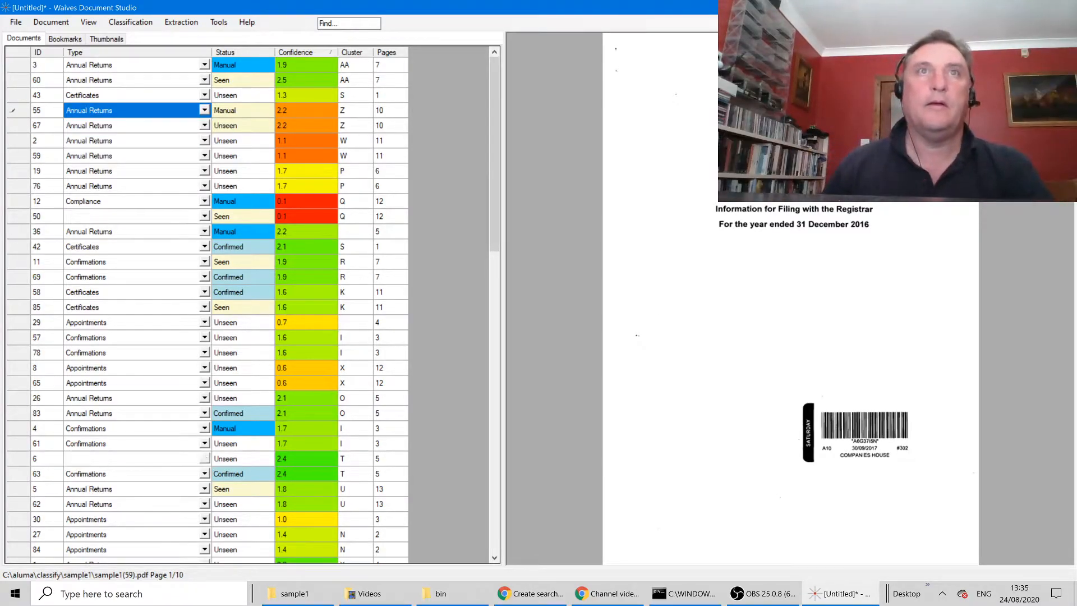
pyautogui.press('Down')
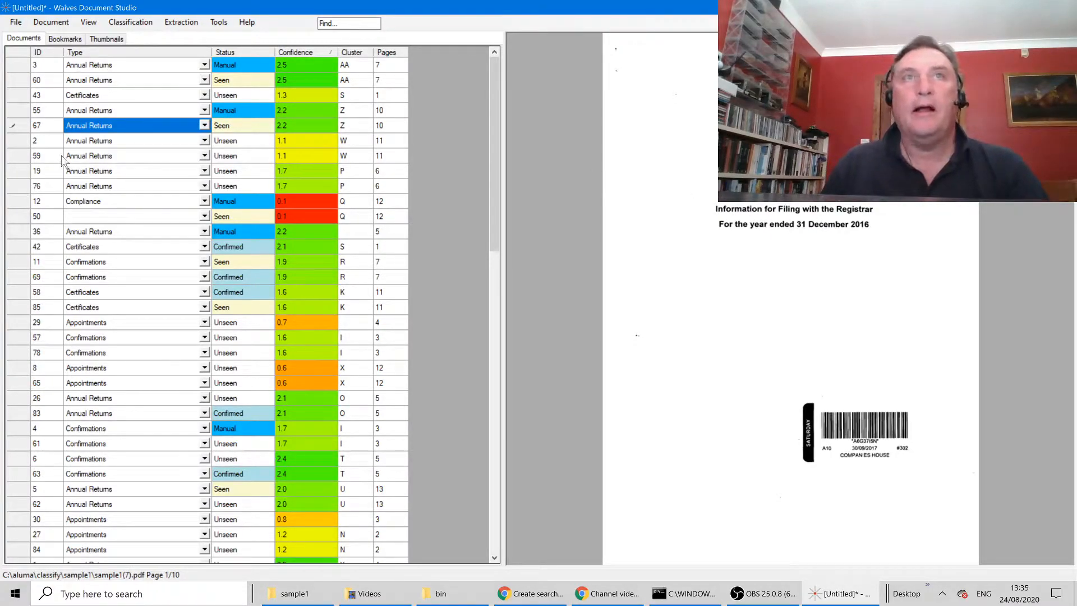
pyautogui.click(82, 141)
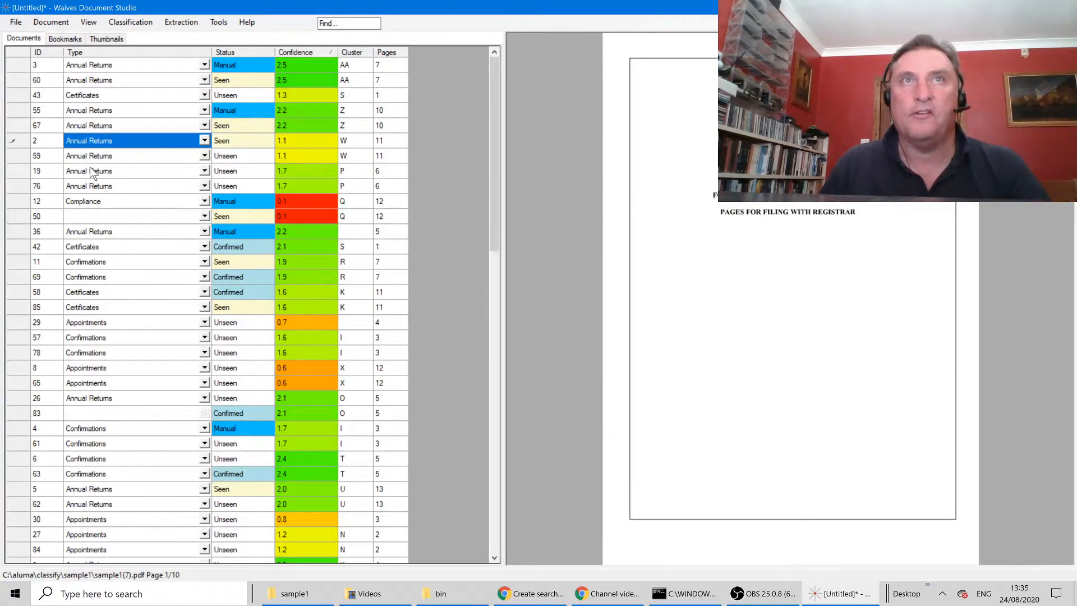
pyautogui.press('Down')
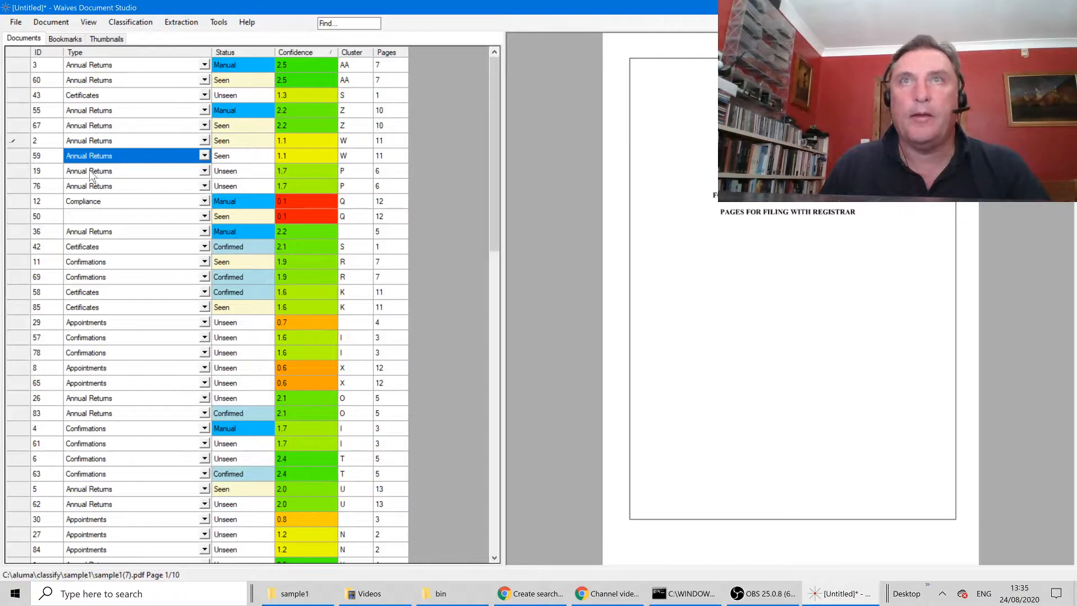
pyautogui.press('Down')
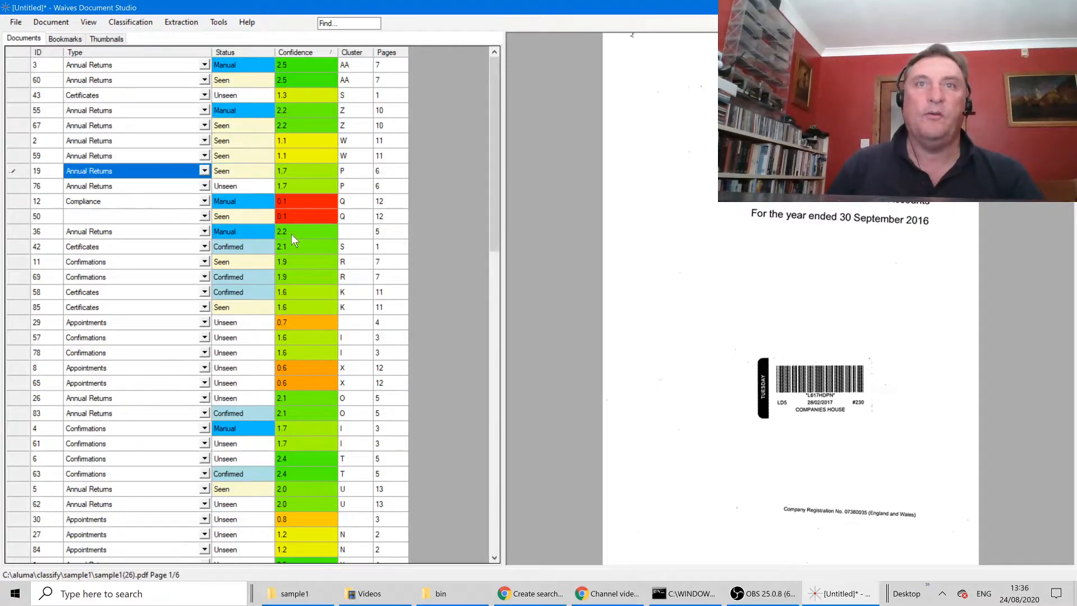
# Assign the existing Compliance type to the untyped document with ID 50 in cluster Q
pyautogui.click(128, 219)
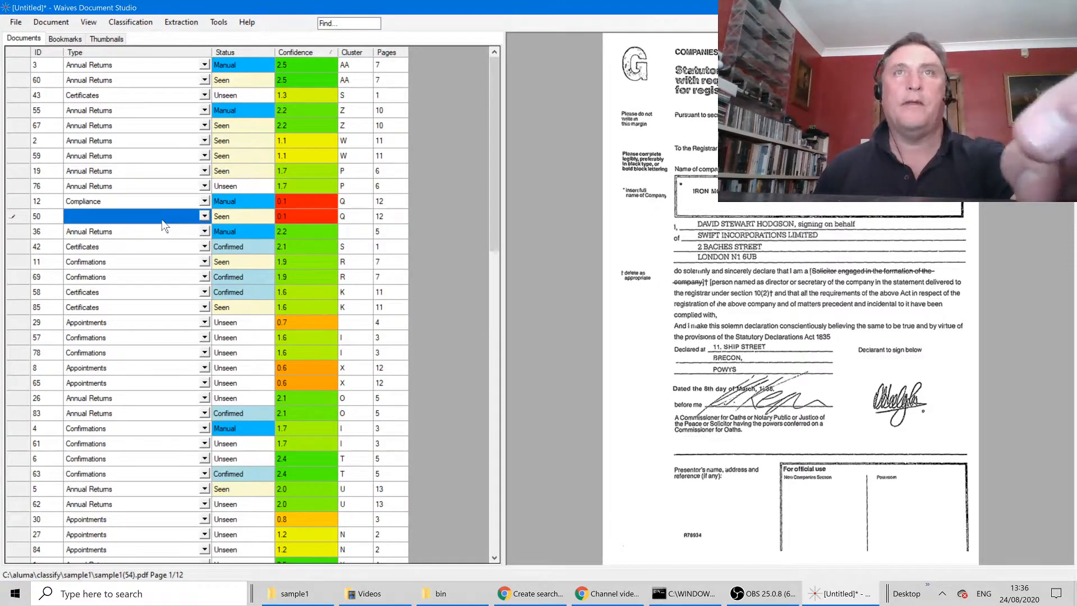
pyautogui.click(166, 196)
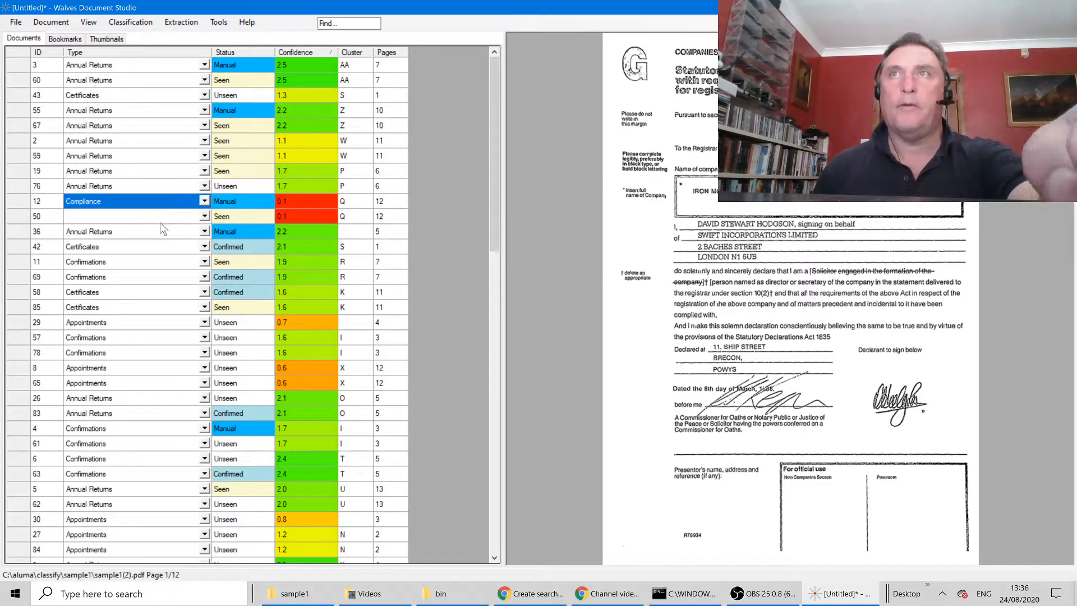
pyautogui.click(160, 221)
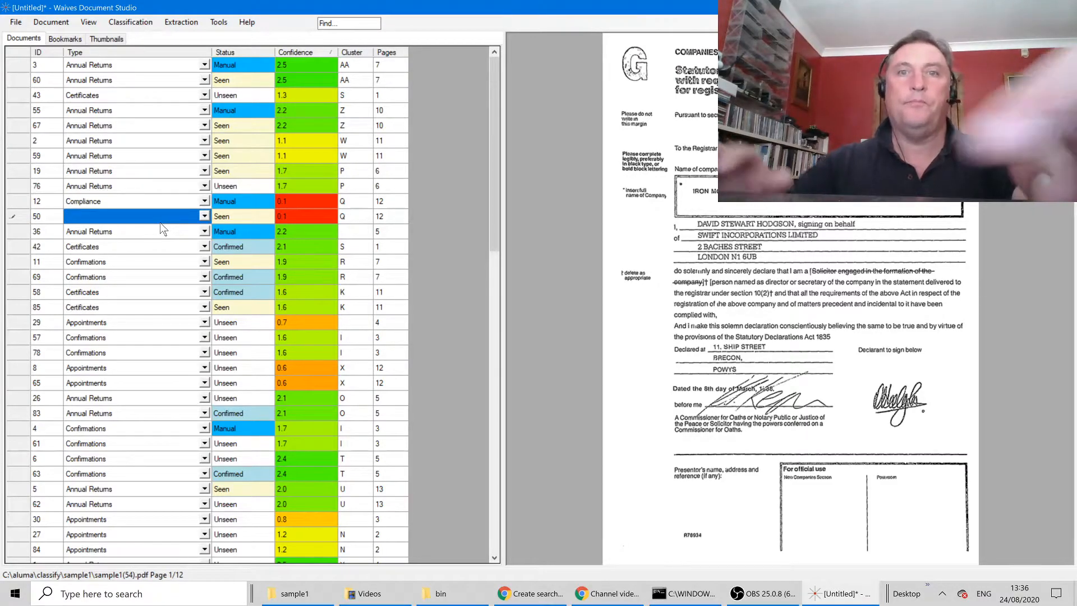
pyautogui.write('Co')
pyautogui.press('Return')
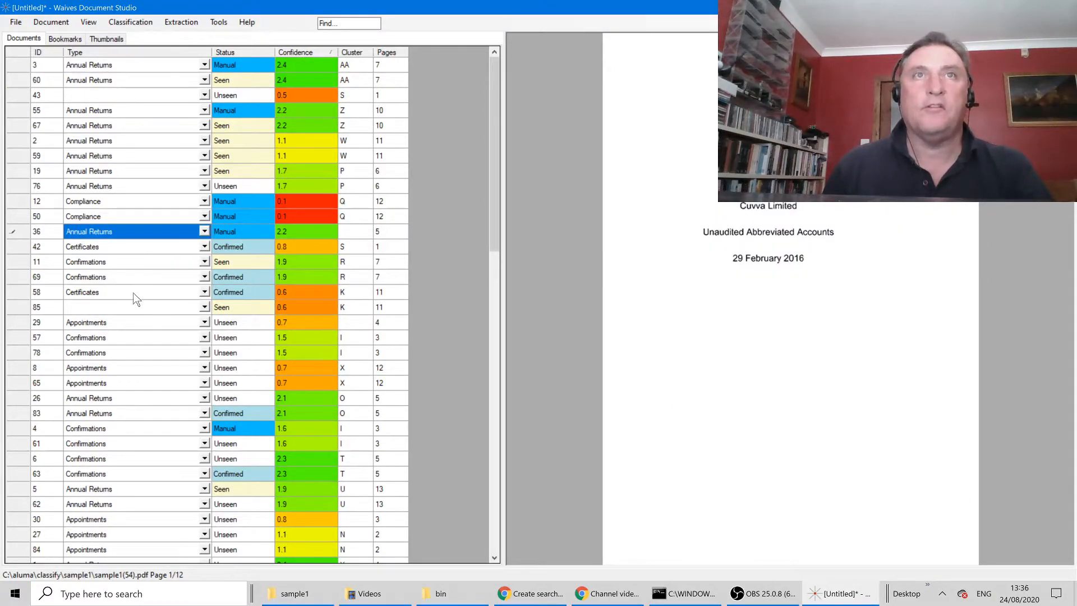
# Assign the existing Certificates type to the untyped document with ID 85 in cluster K
pyautogui.click(128, 307)
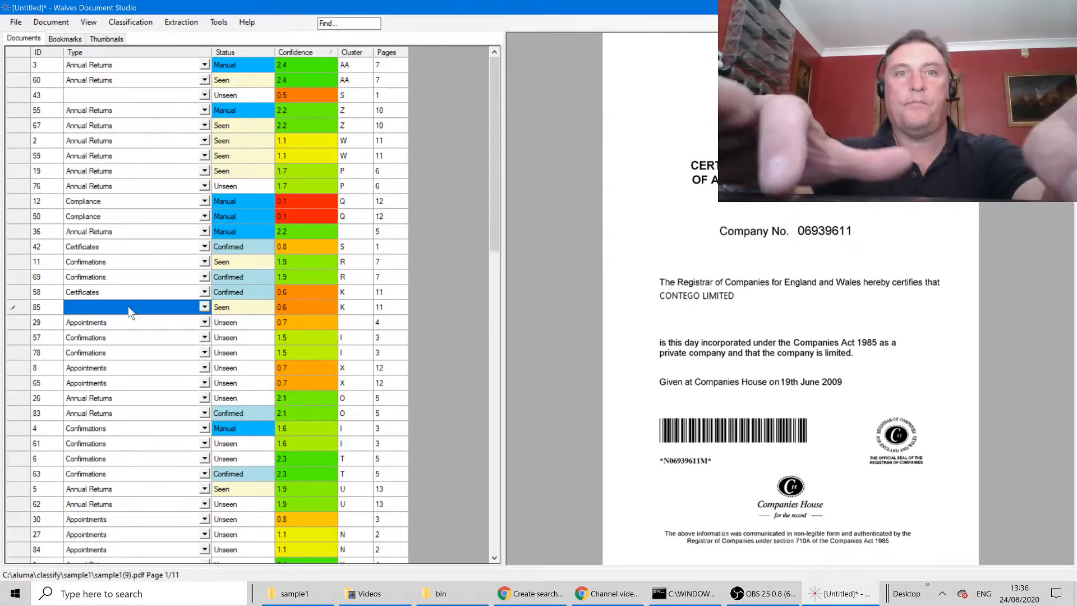
pyautogui.write('cates')
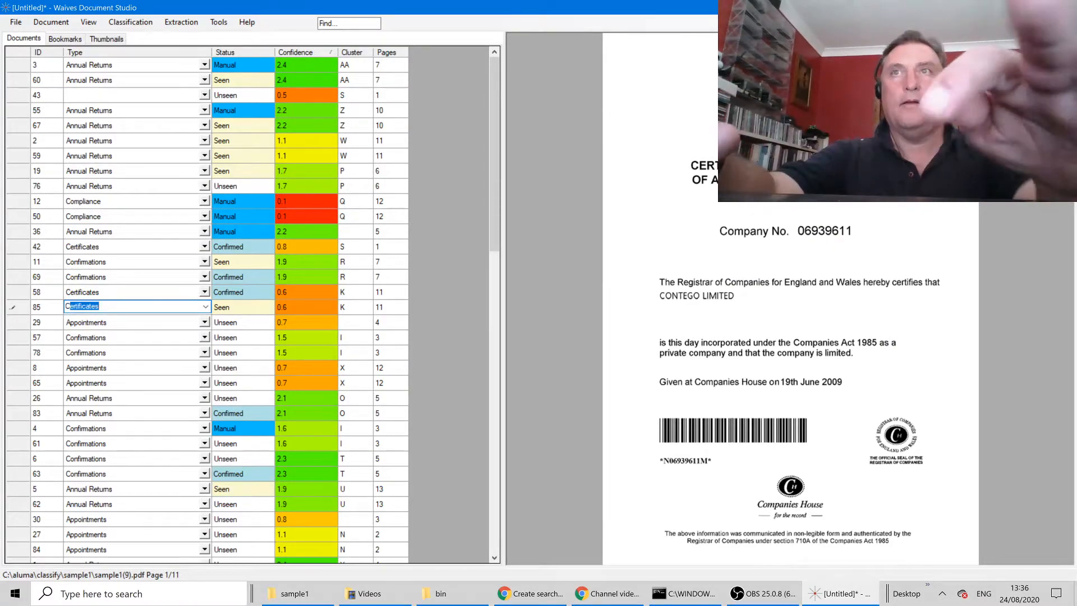
pyautogui.press('Return')
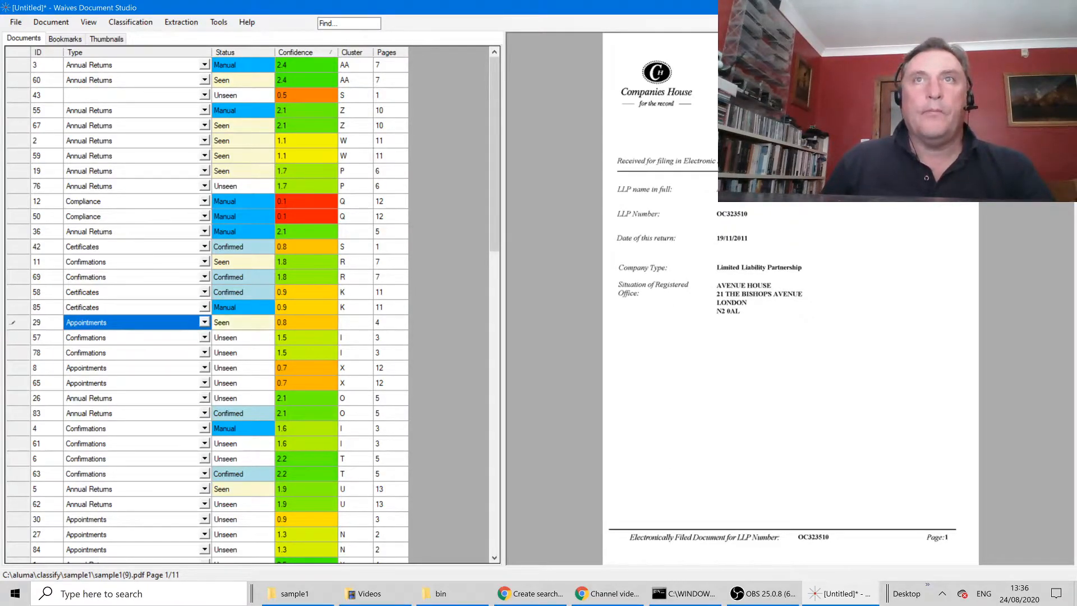
# Correct the document with ID 52 in cluster L from Appointments to a new document type named Strike off
pyautogui.moveTo(496, 230); pyautogui.dragTo(492, 525)
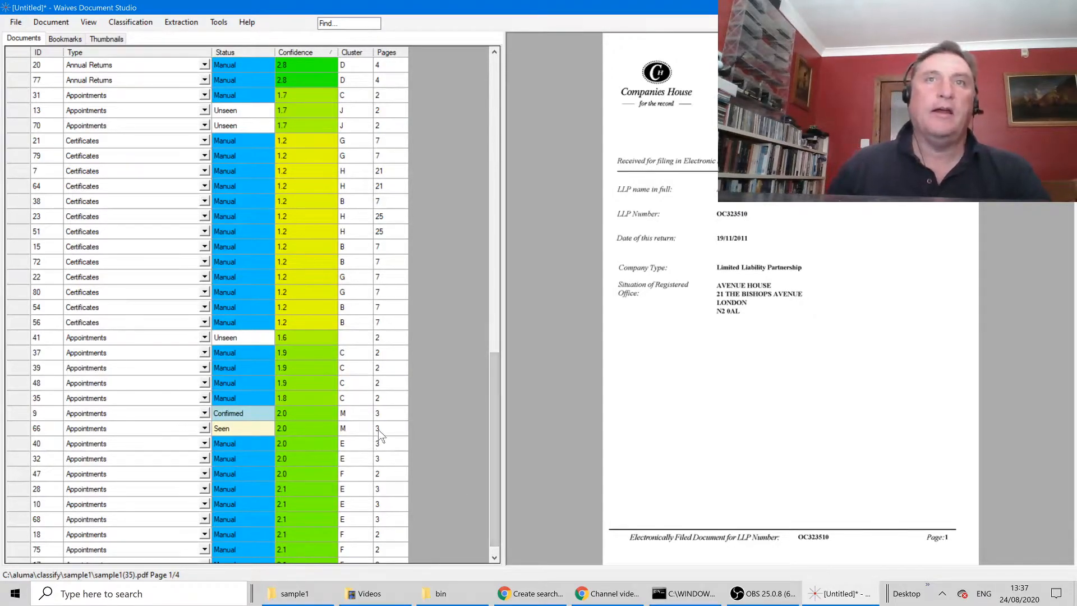
pyautogui.moveTo(494, 422); pyautogui.dragTo(492, 263)
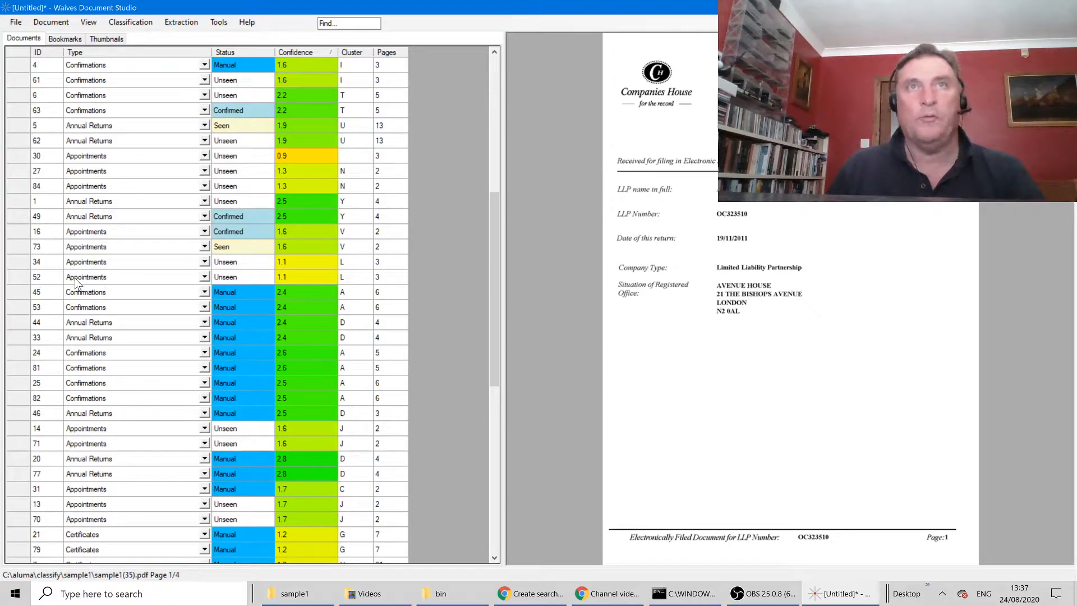
pyautogui.click(75, 277)
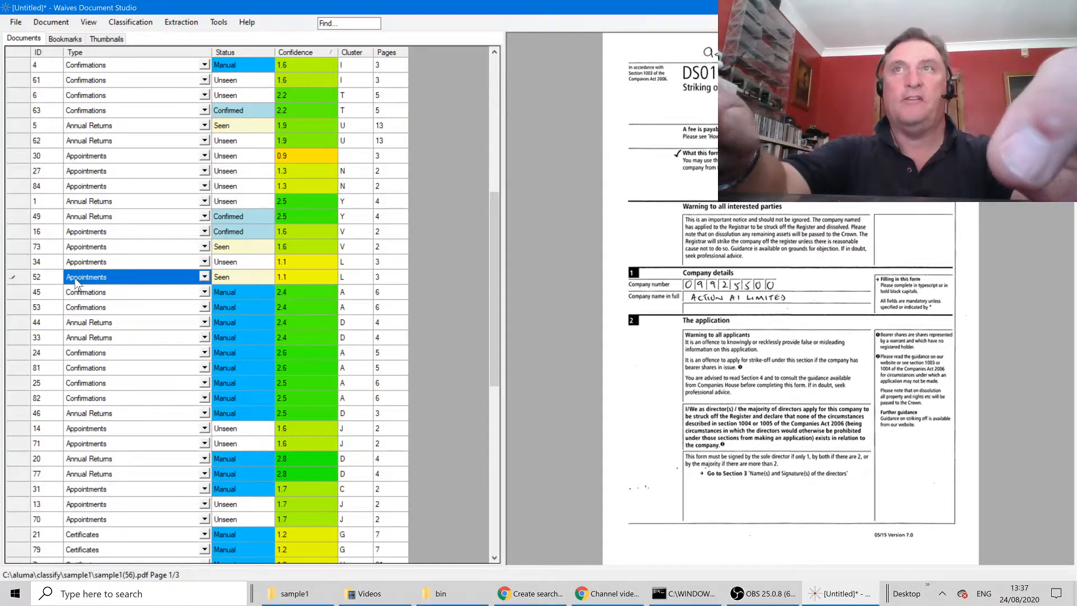
pyautogui.write('S')
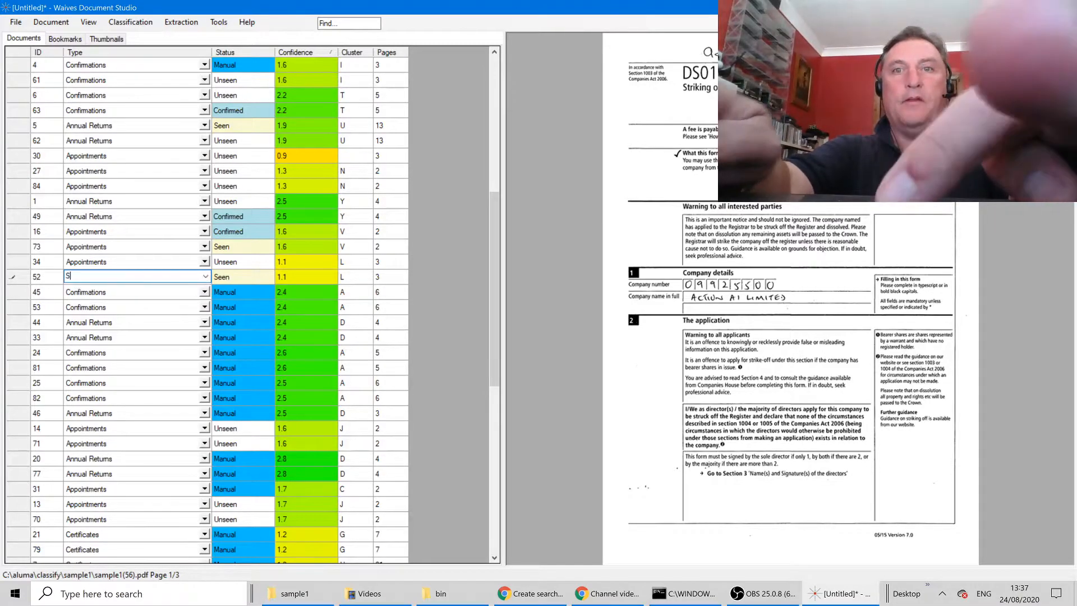
pyautogui.write('trike off')
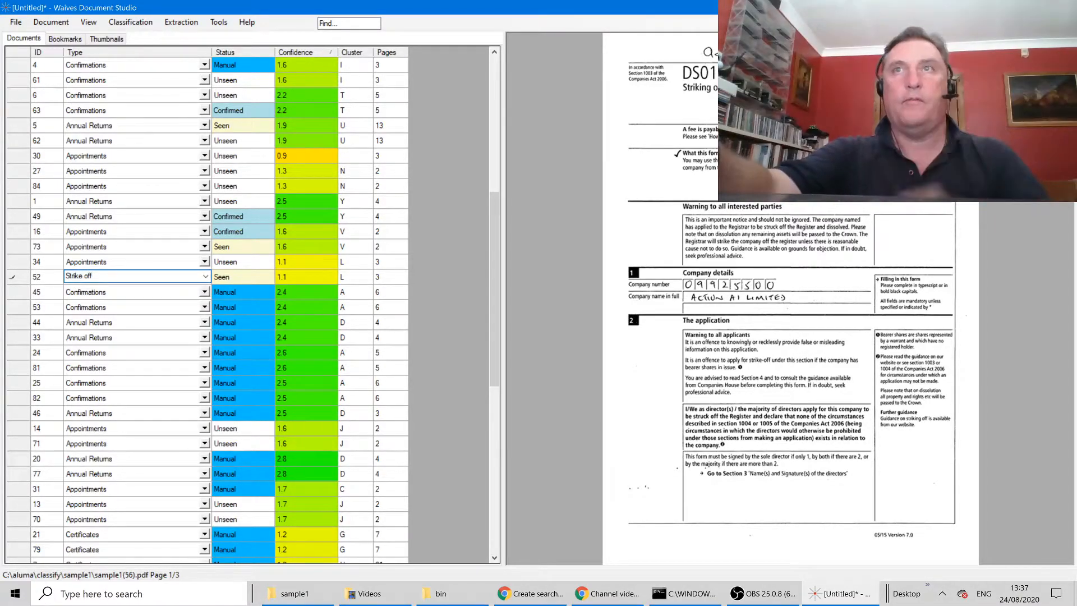
pyautogui.press('Return')
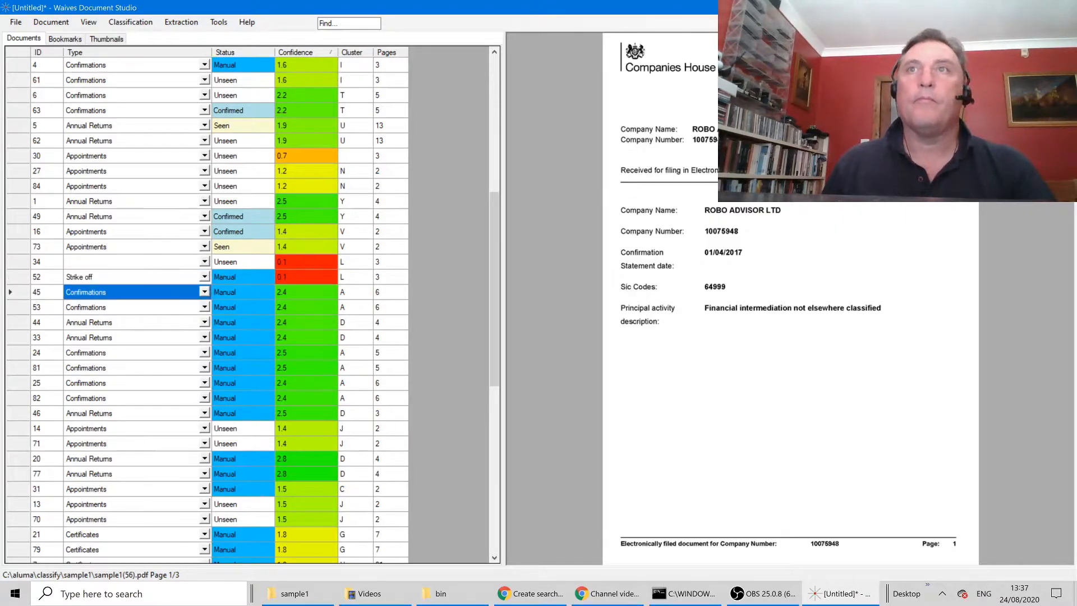
# Assign the Strike off type to the untyped document with ID 34 in cluster L
pyautogui.click(103, 261)
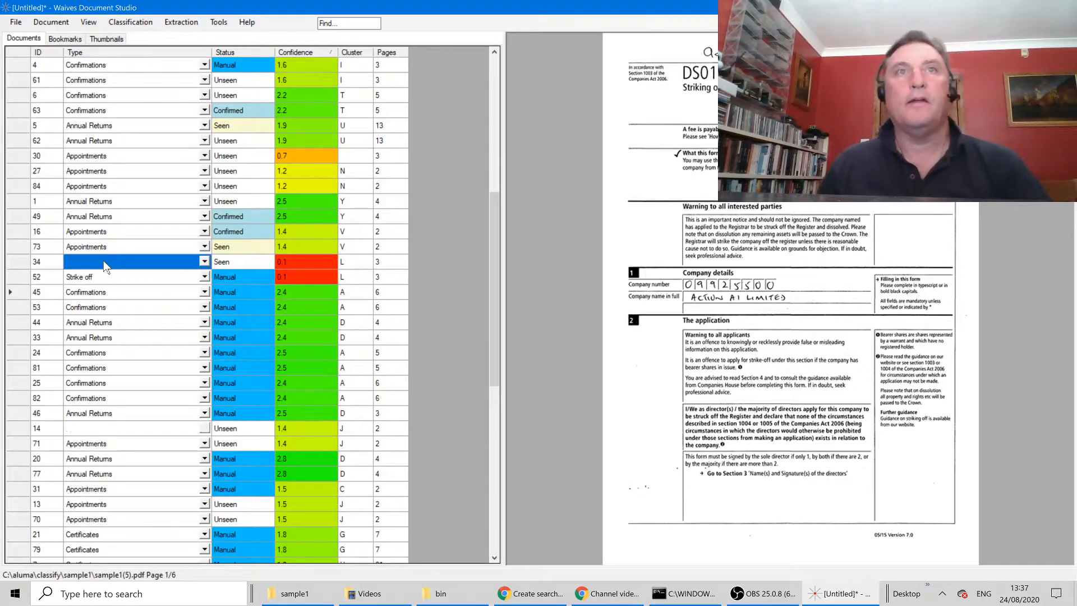
pyautogui.write('s')
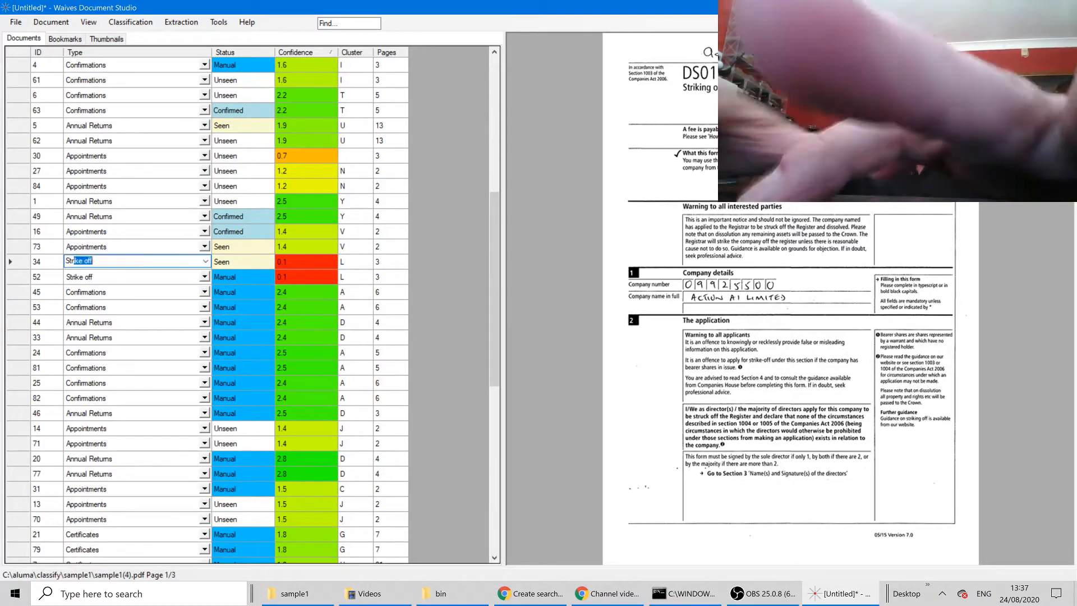
pyautogui.press('Return')
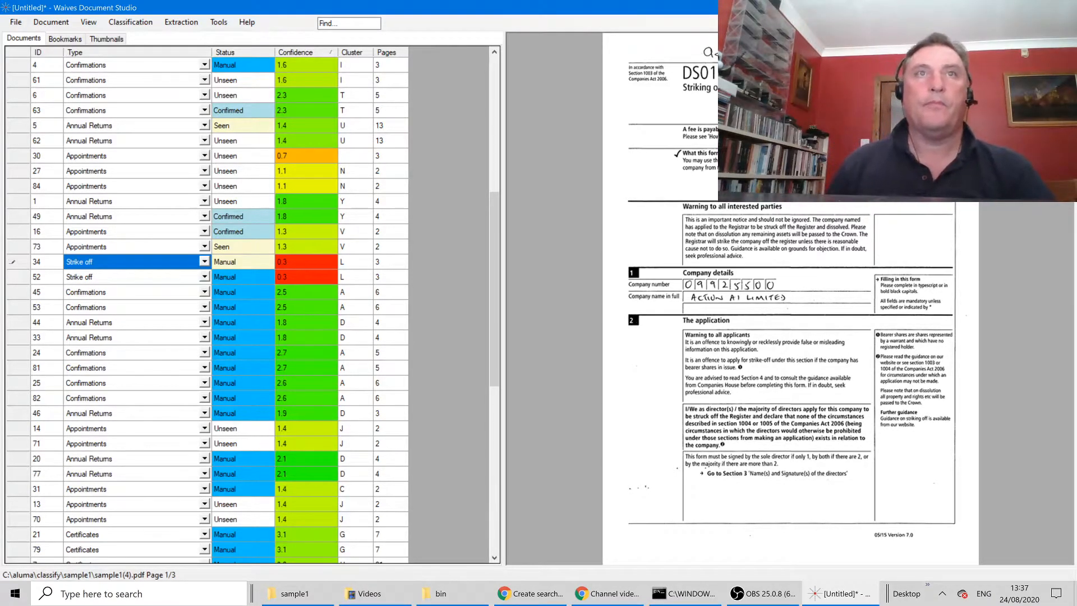
pyautogui.click(197, 272)
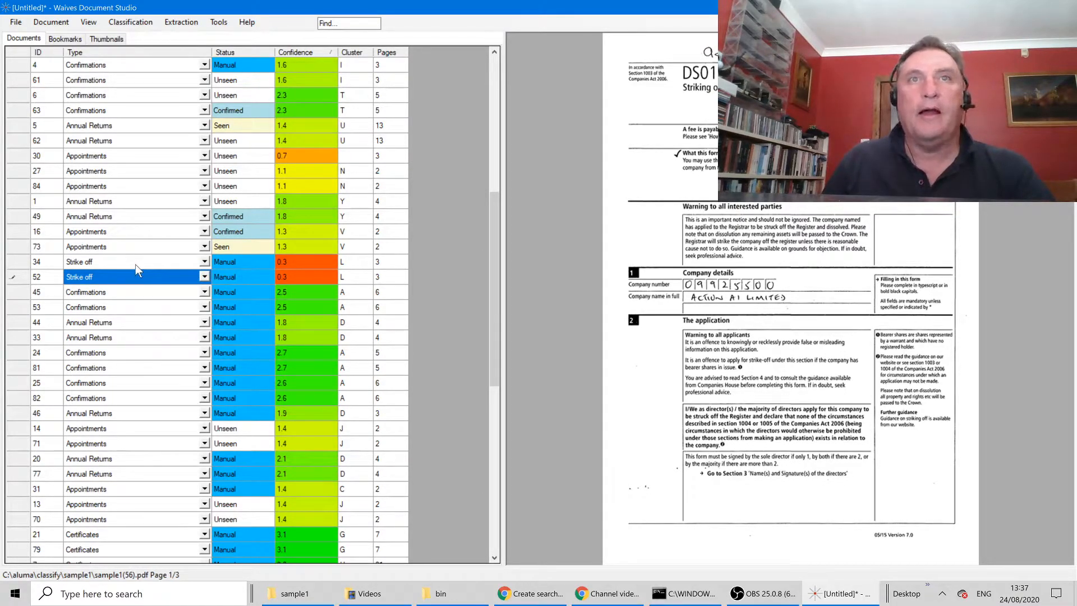
# Try the Medium and High confidence levels for the automatic classification
pyautogui.click(130, 22)
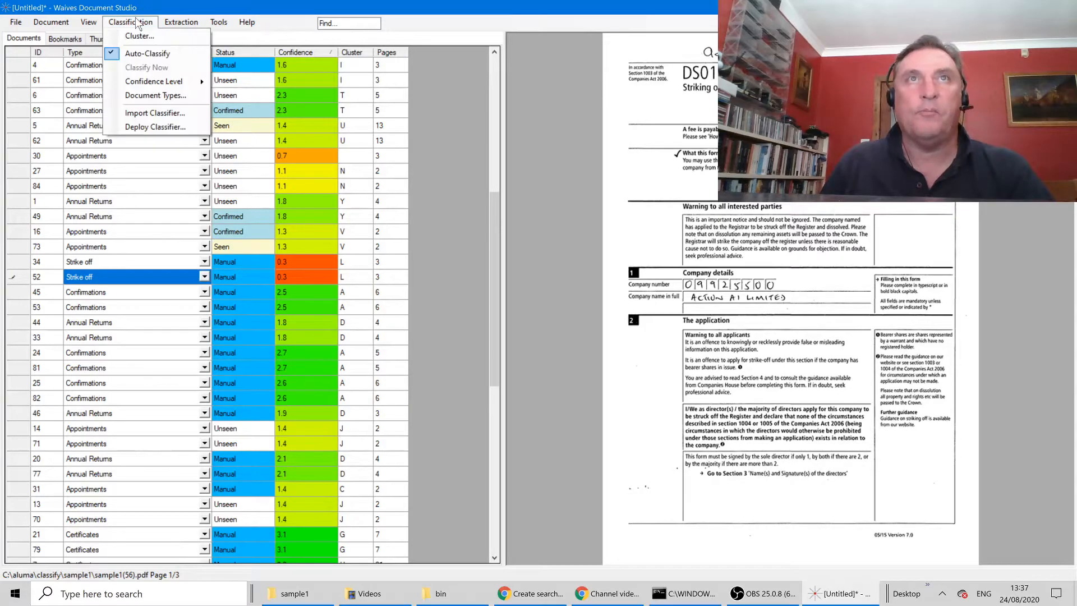
pyautogui.moveTo(177, 84)
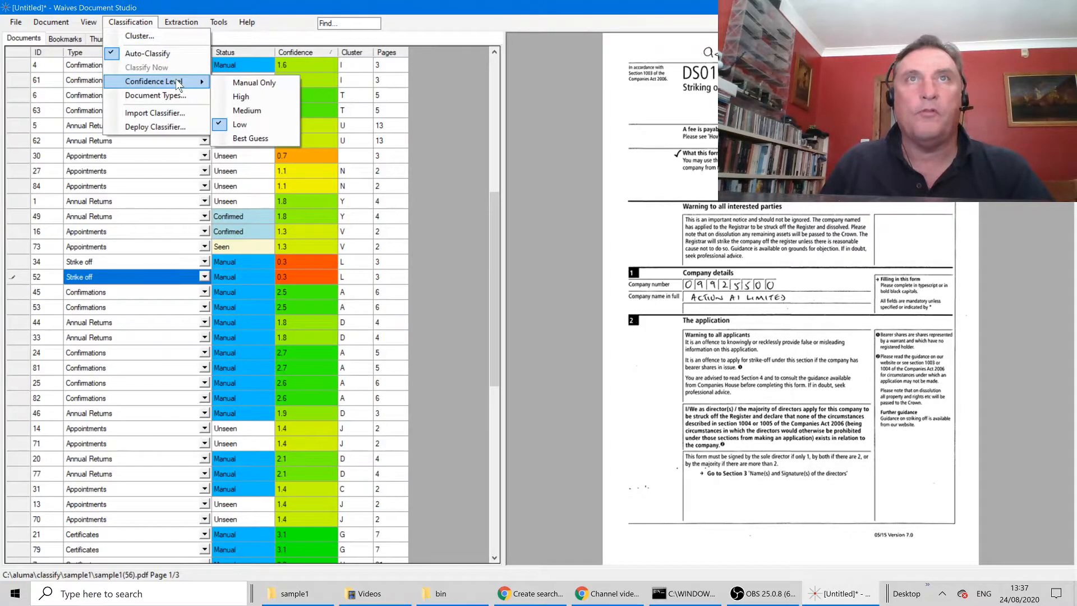
pyautogui.click(257, 110)
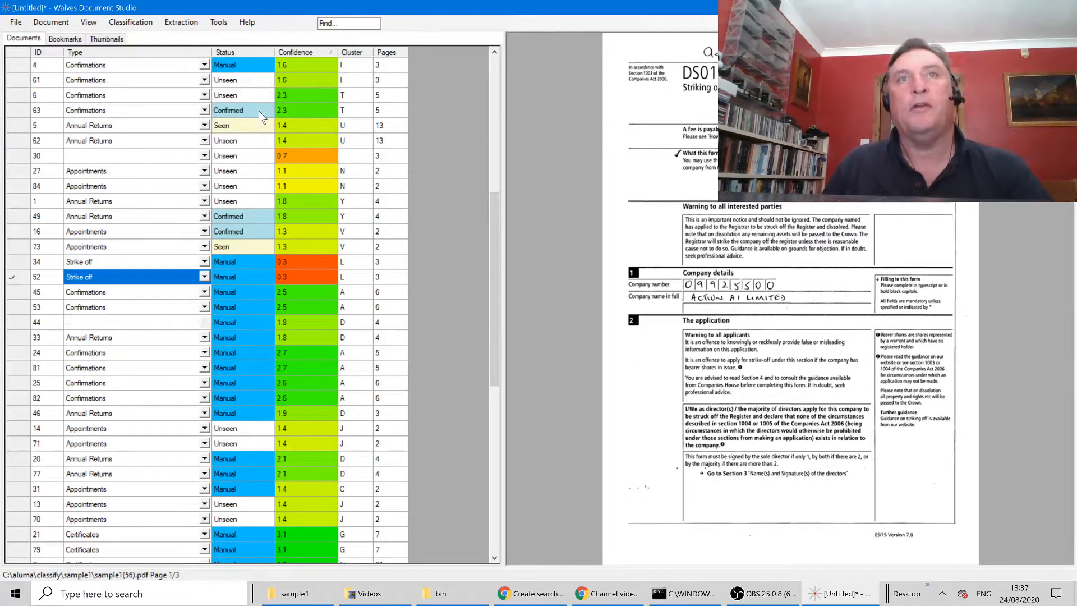
pyautogui.click(141, 23)
pyautogui.moveTo(168, 81)
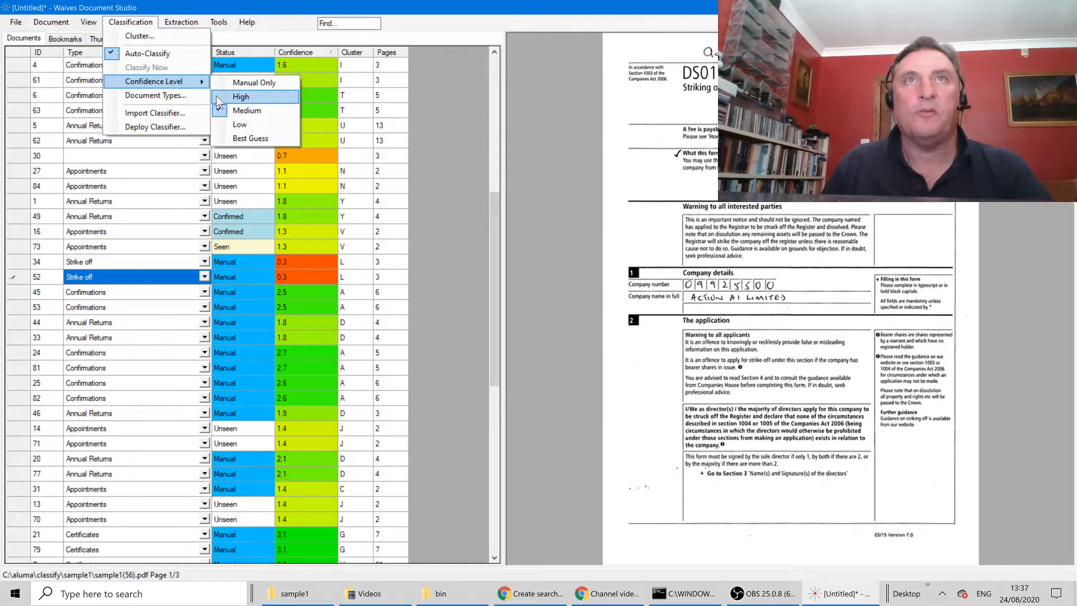
pyautogui.click(216, 96)
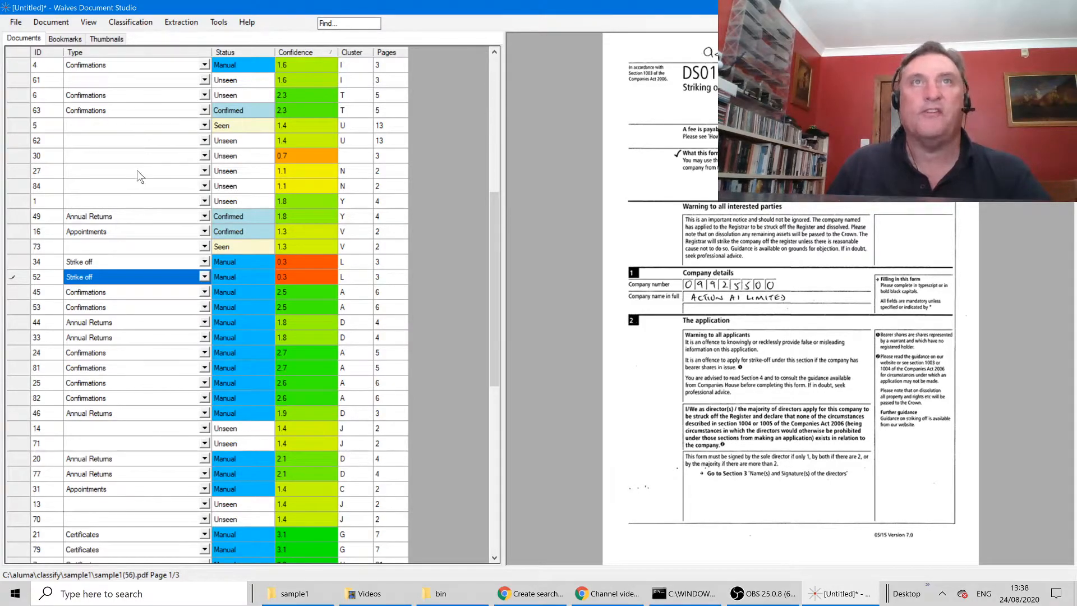
# Return the automatic classification's confidence level to Low
pyautogui.click(148, 21)
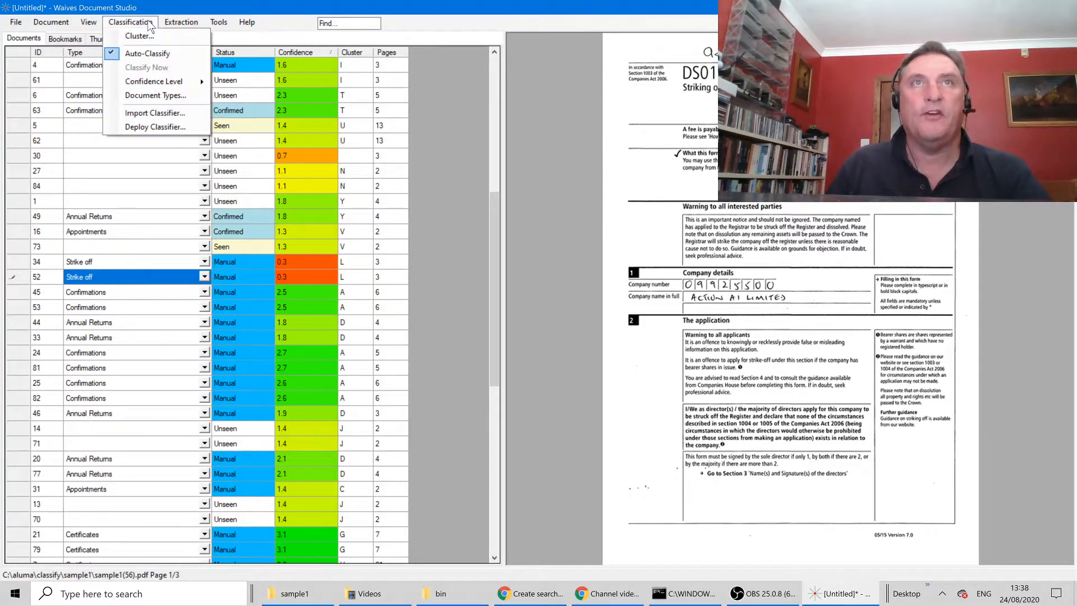
pyautogui.moveTo(170, 86)
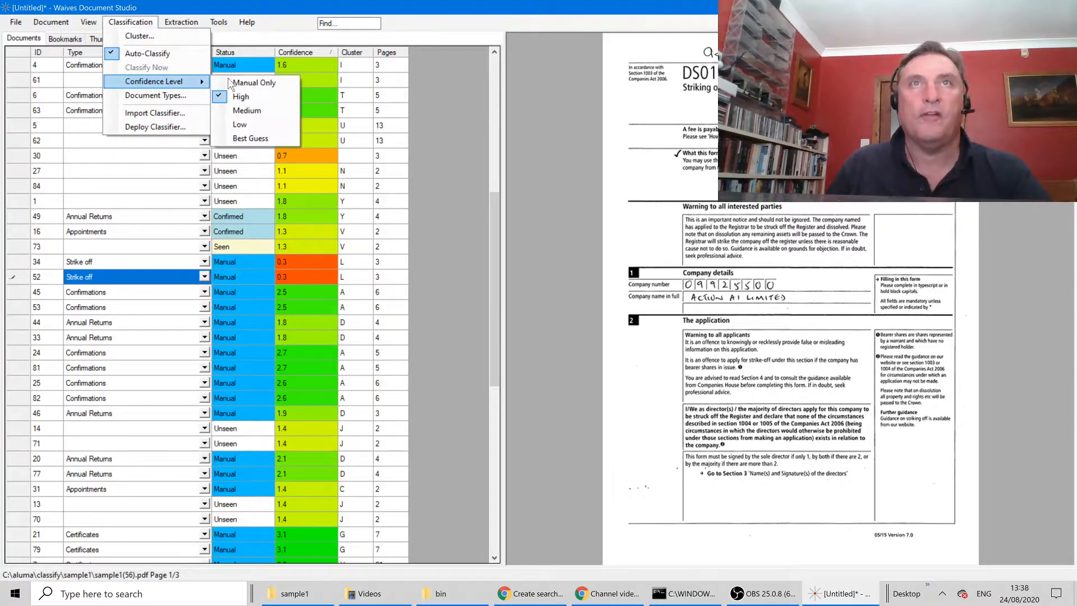
pyautogui.click(250, 125)
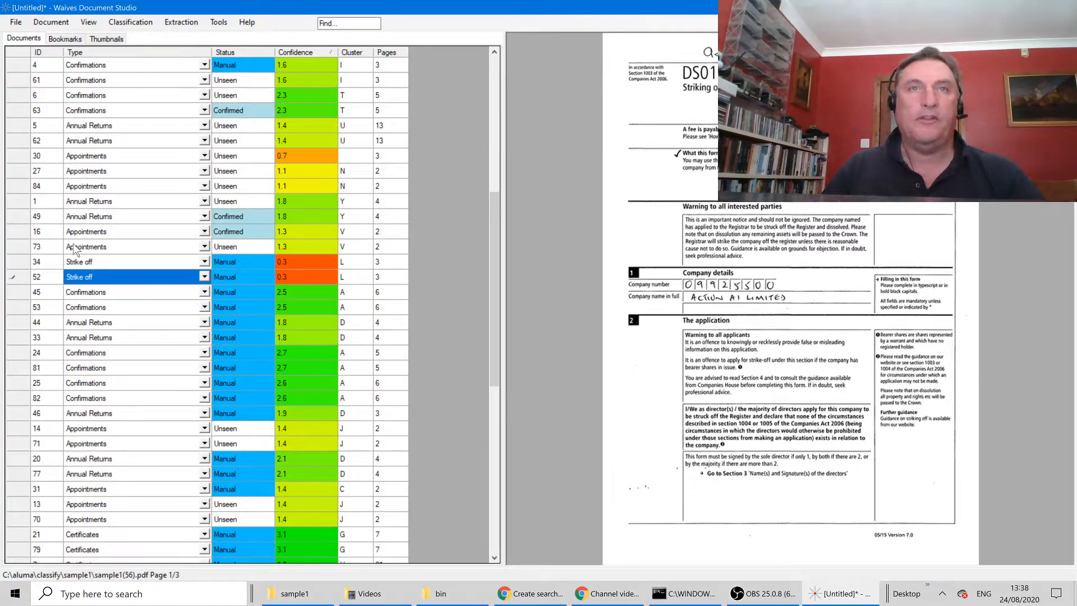
# Save the project under the name comphouse in the classify folder, one level above sample1
pyautogui.click(16, 23)
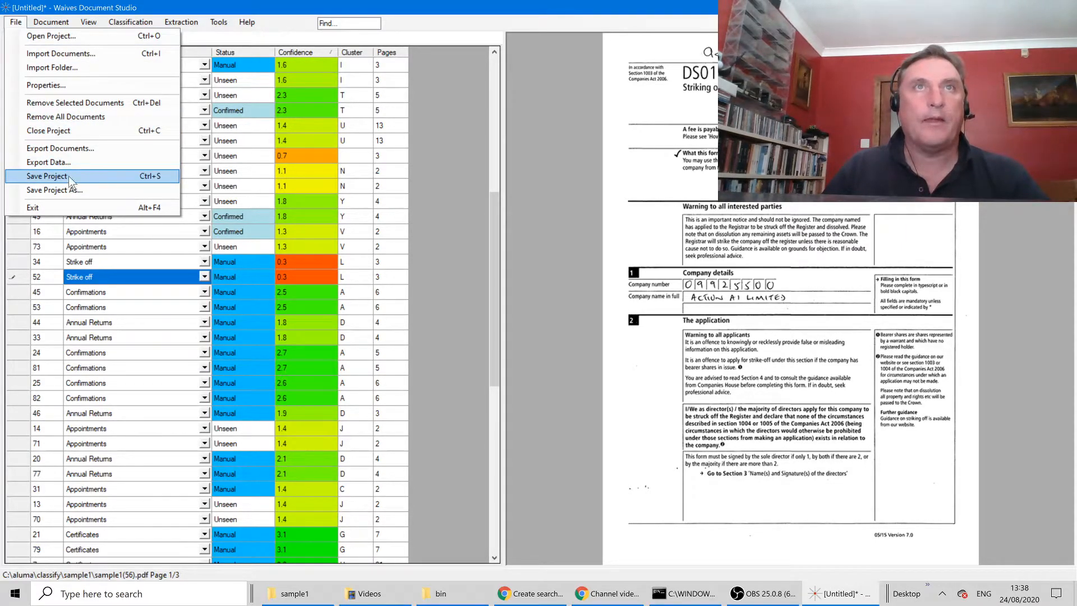
pyautogui.click(67, 190)
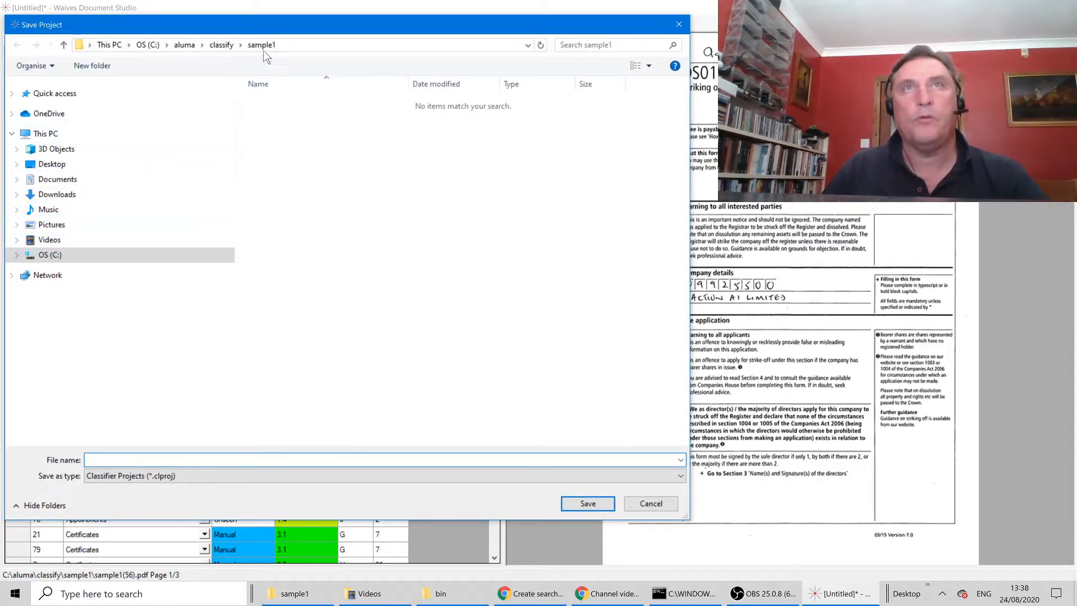
pyautogui.click(227, 45)
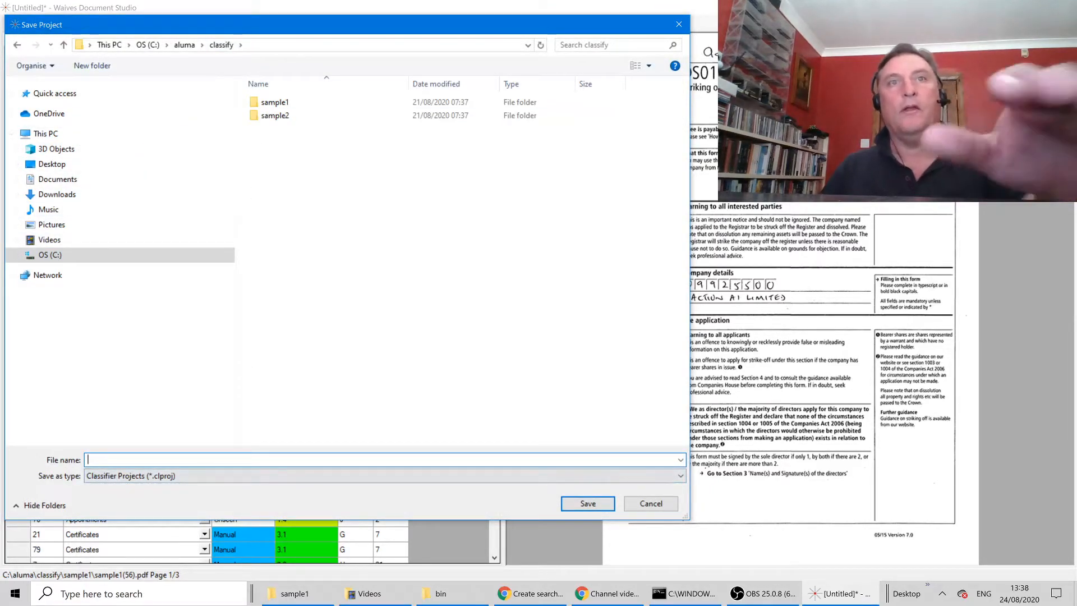
pyautogui.write('comp')
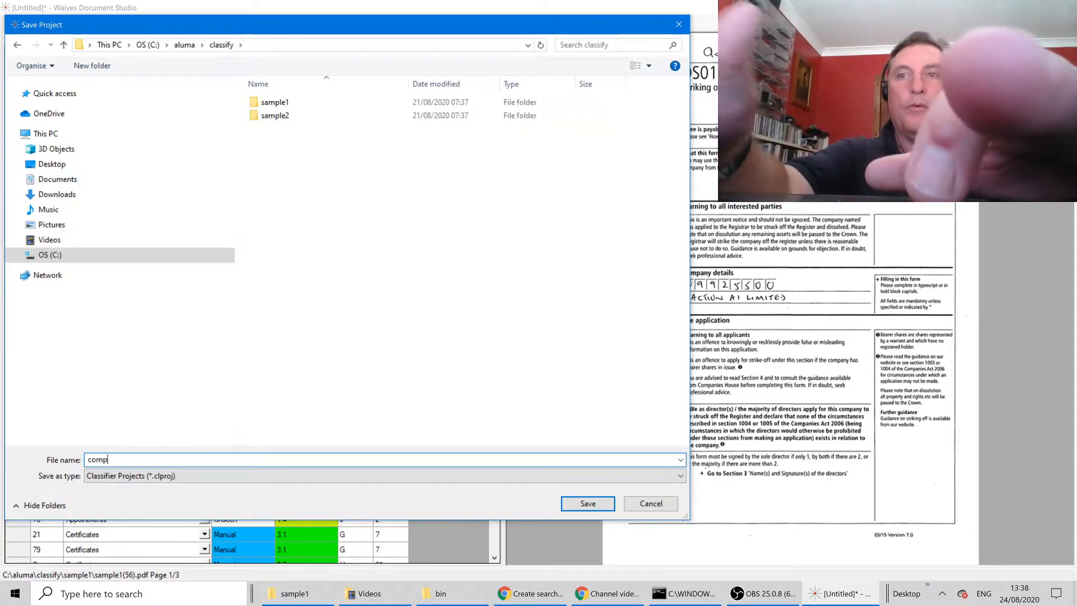
pyautogui.write('house')
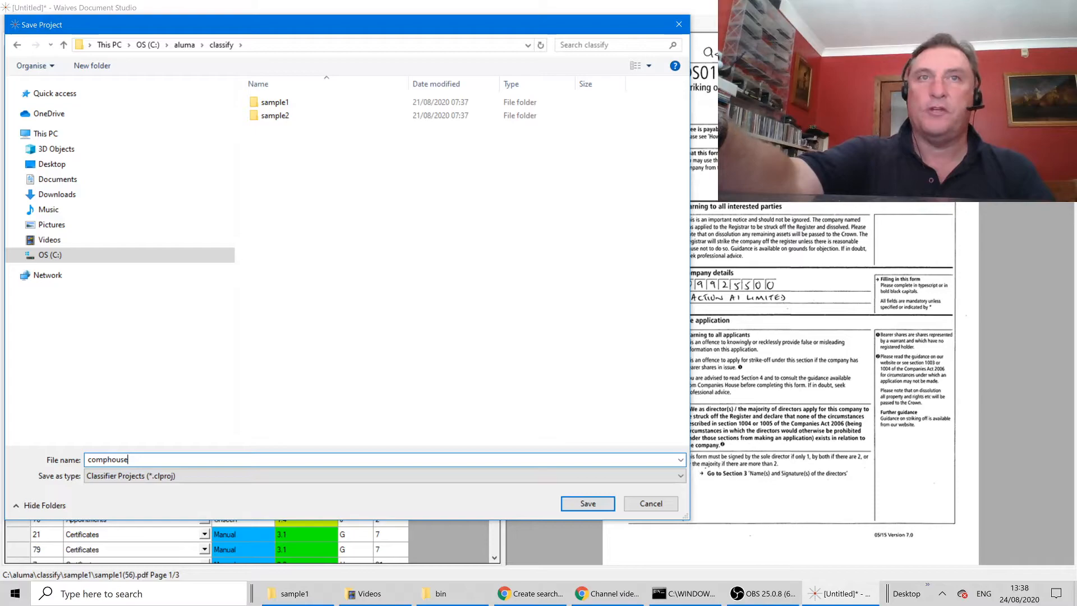
pyautogui.press('Return')
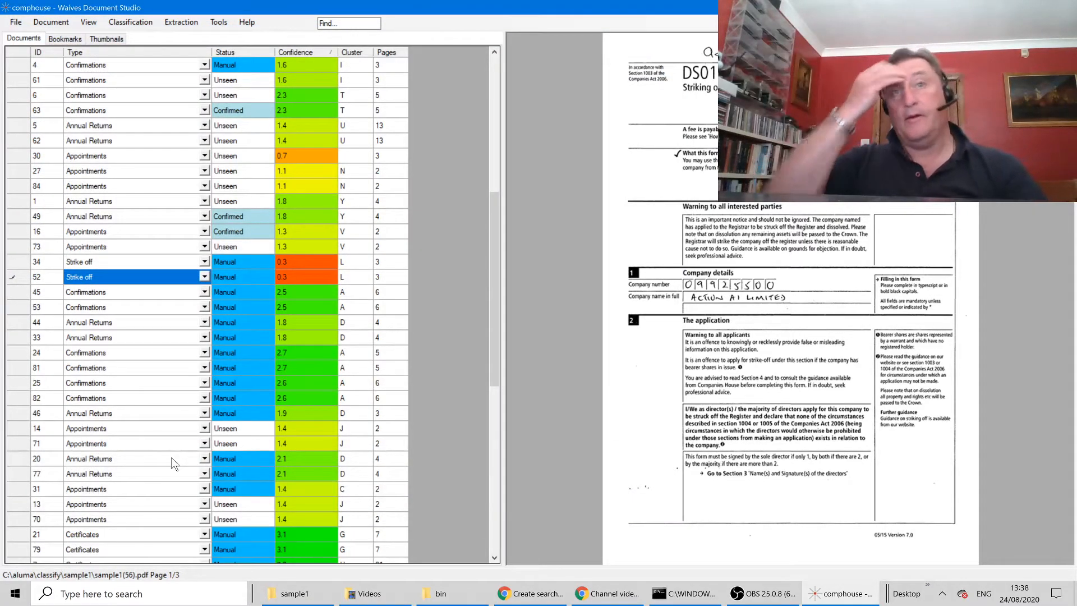
pyautogui.click(108, 24)
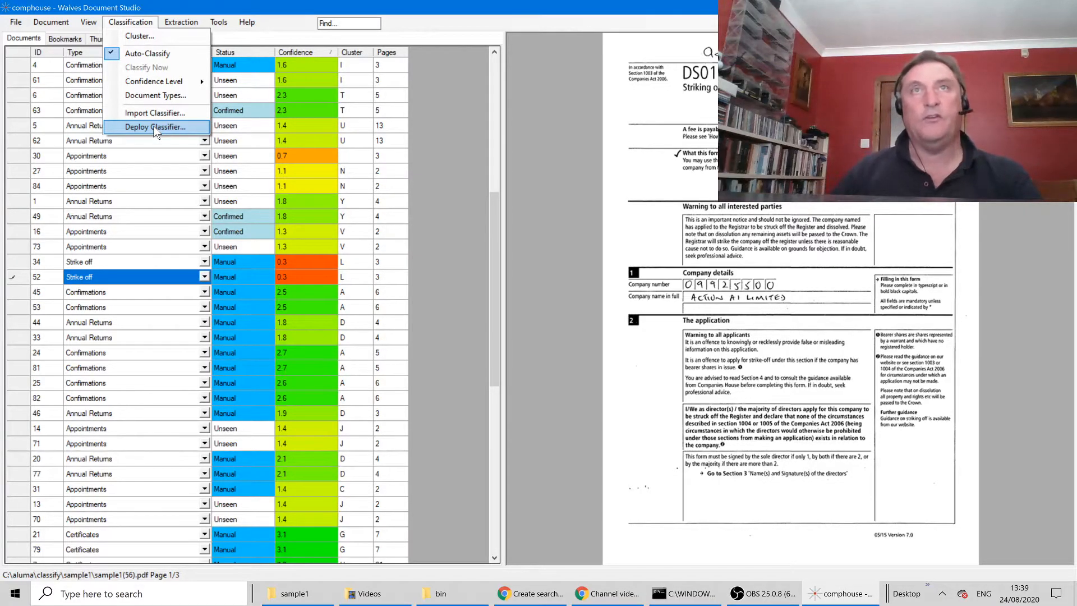
pyautogui.click(216, 8)
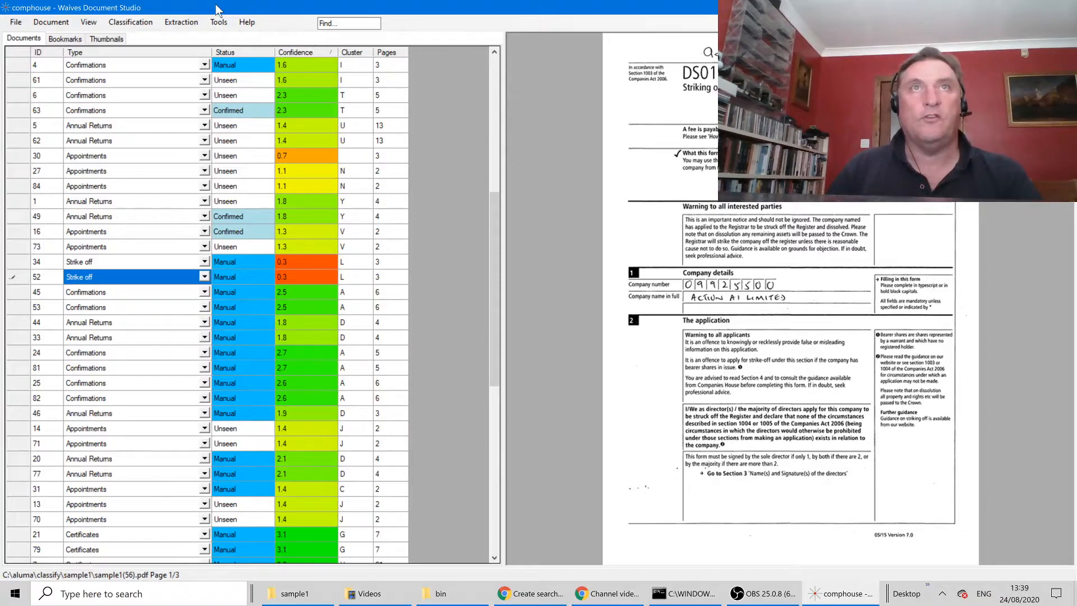
# Select all documents in the list, from the first Annual Returns document with ID 3 to the last row
pyautogui.moveTo(498, 231); pyautogui.dragTo(498, 139)
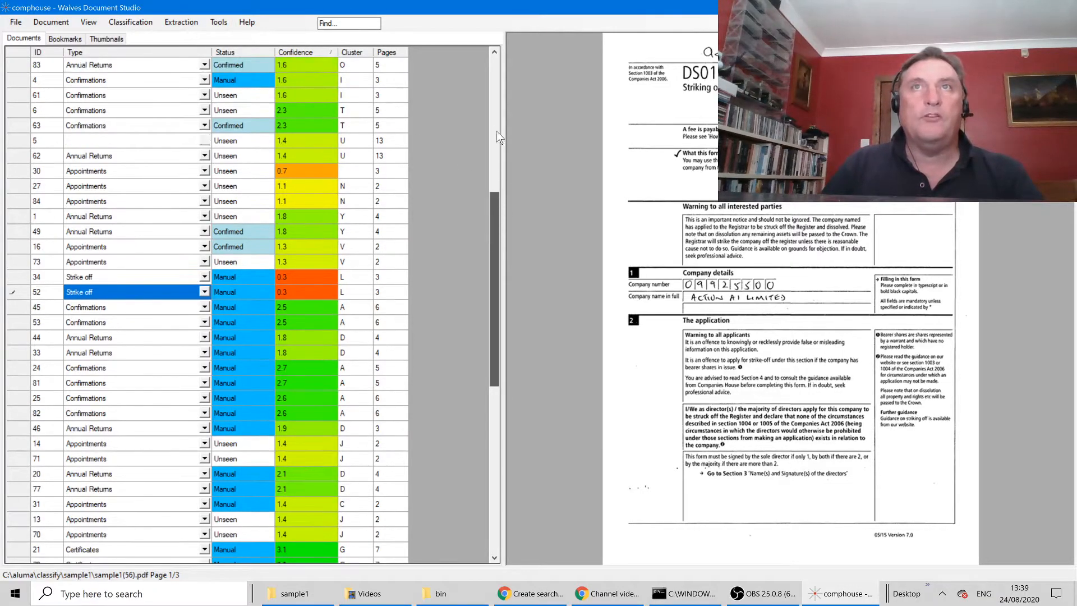
pyautogui.moveTo(489, 58); pyautogui.dragTo(489, 58)
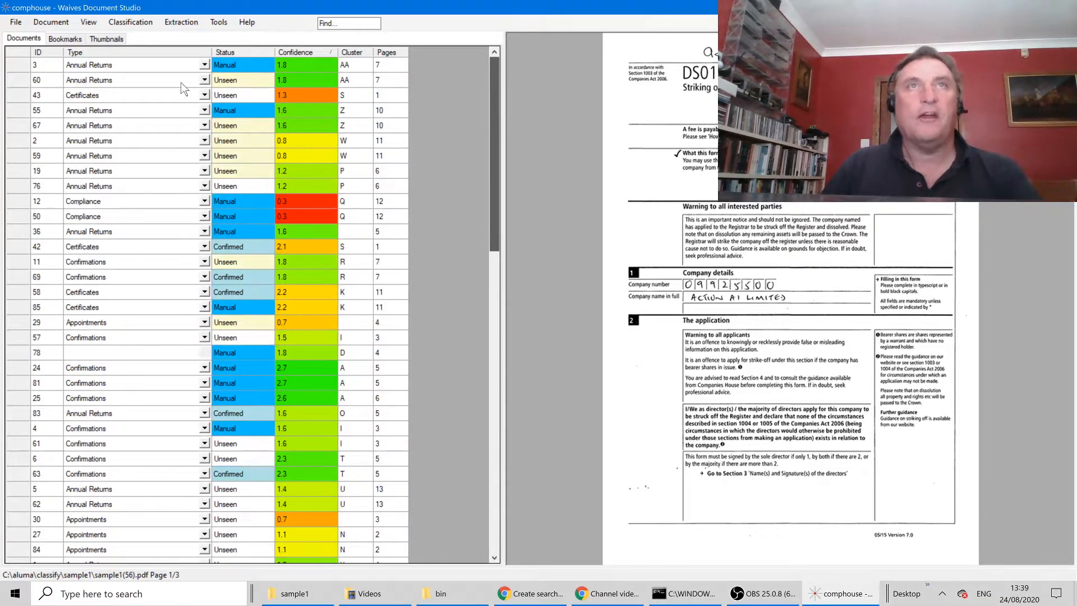
pyautogui.click(21, 67)
pyautogui.moveTo(495, 125); pyautogui.dragTo(472, 511)
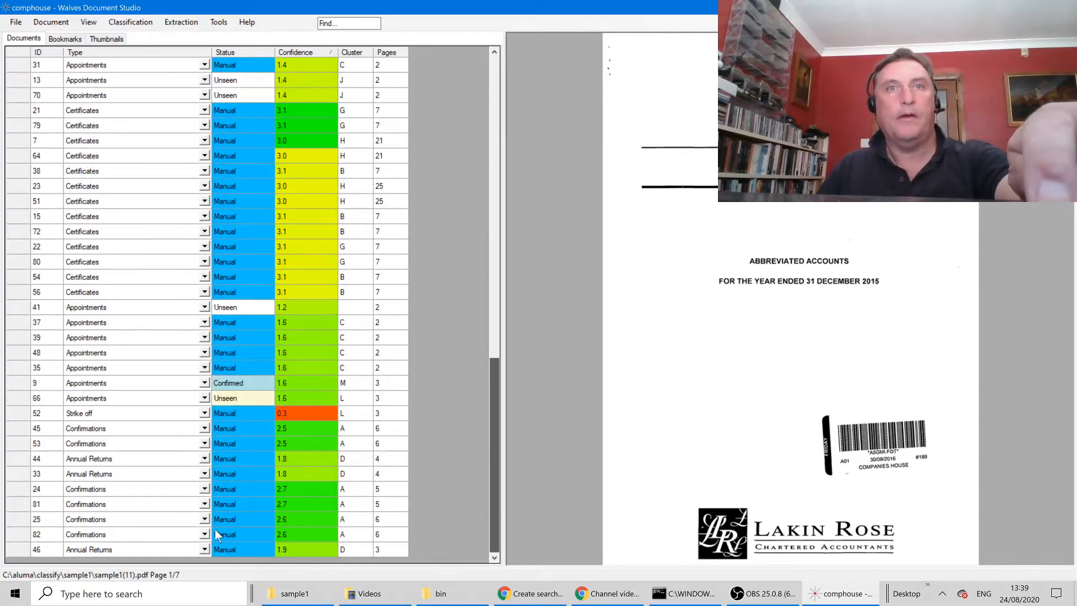
pyautogui.keyDown('shift'); pyautogui.click(172, 547); pyautogui.keyUp('shift')
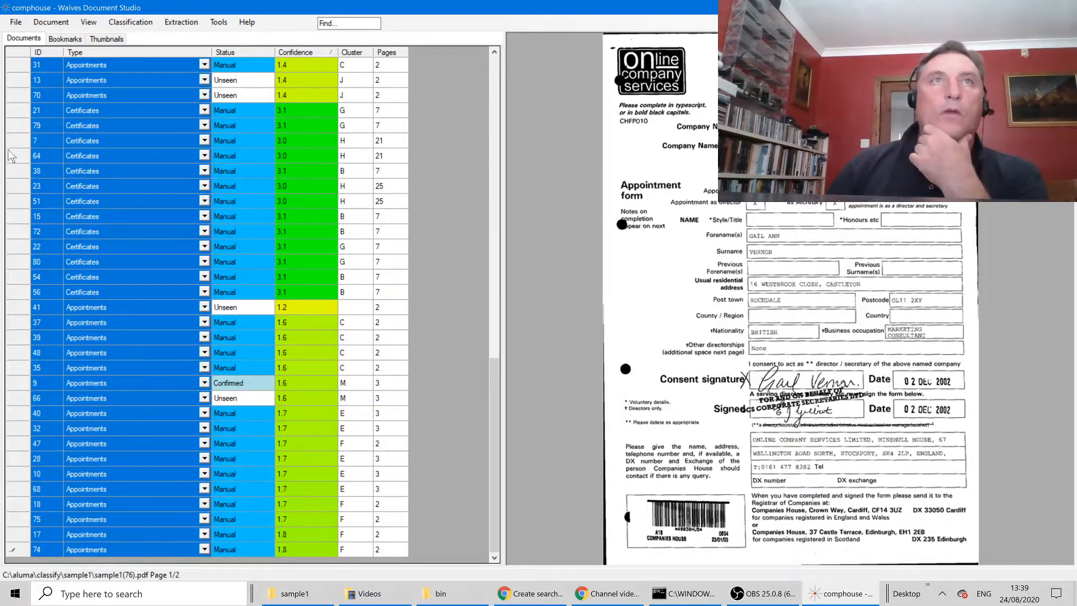
# Remove all the selected documents from the comphouse project and confirm the removal
pyautogui.click(20, 25)
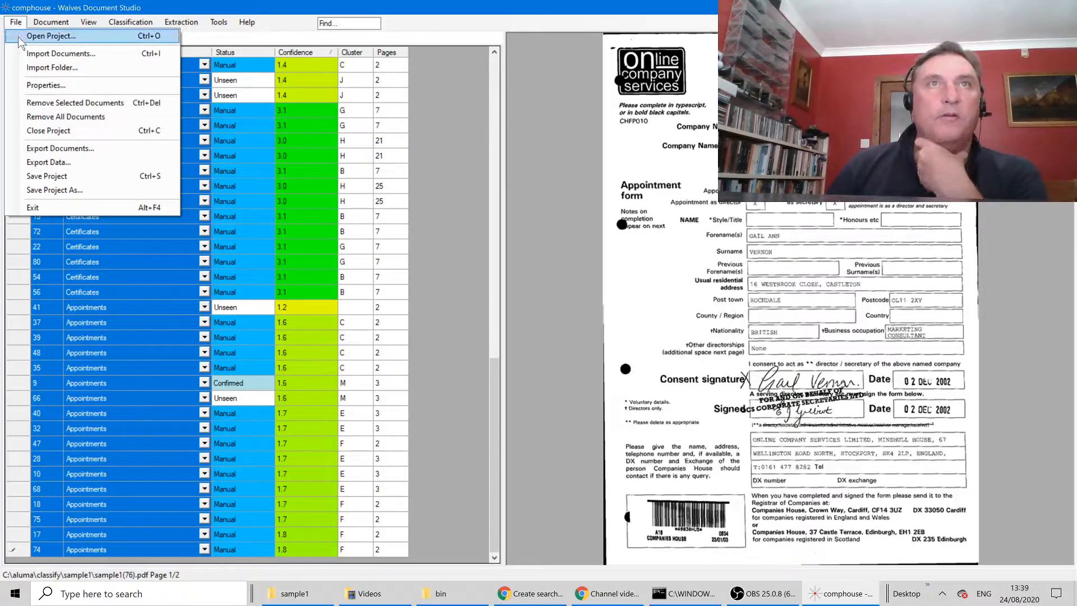
pyautogui.click(47, 103)
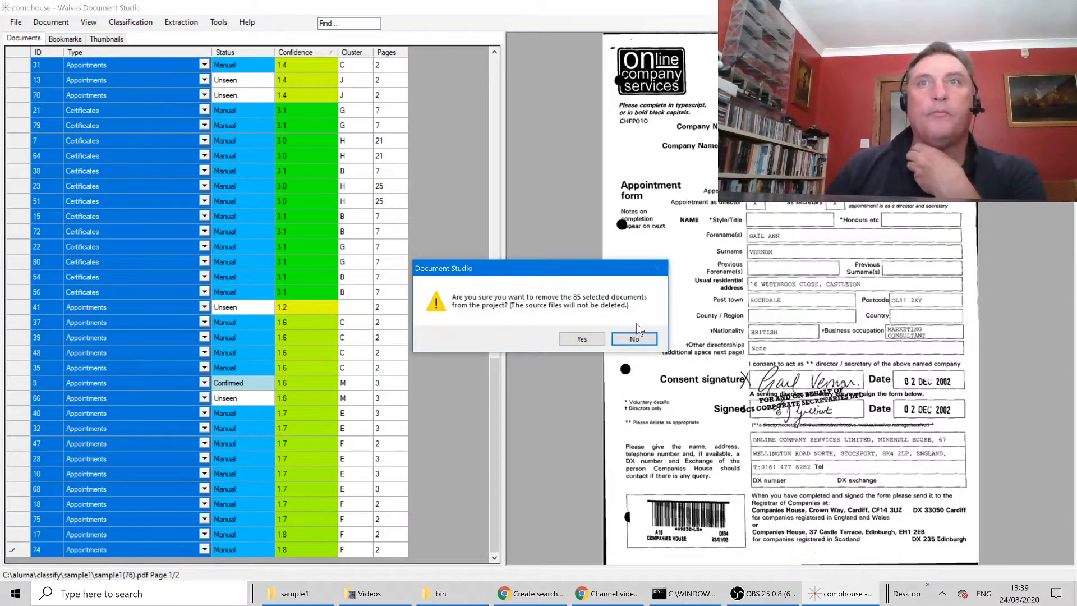
pyautogui.click(580, 339)
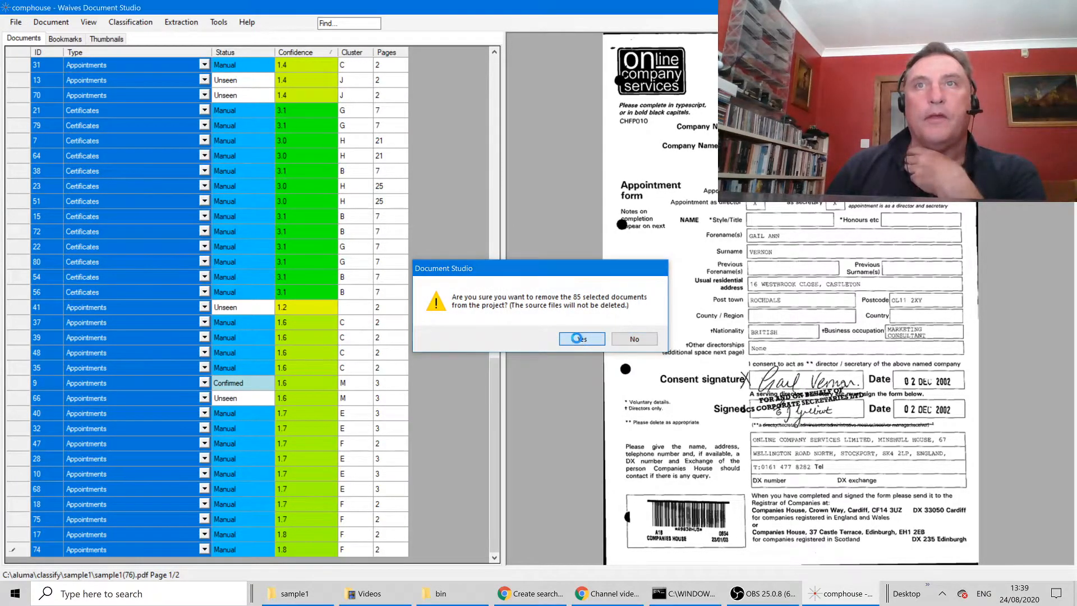
# Import the sample2 folder from C:\aluma\classify into the project
pyautogui.click(7, 25)
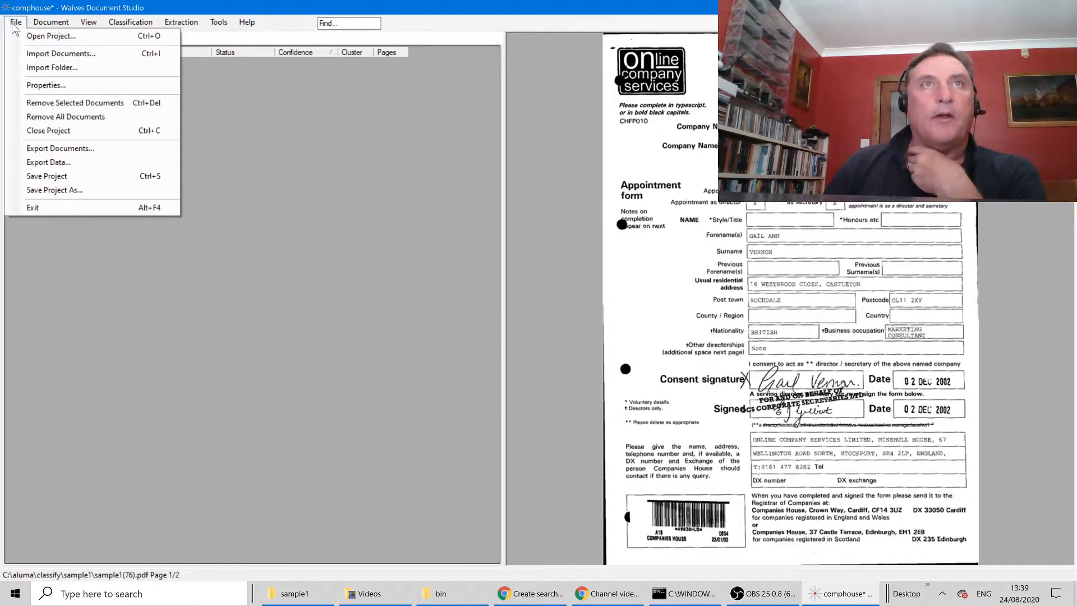
pyautogui.click(43, 68)
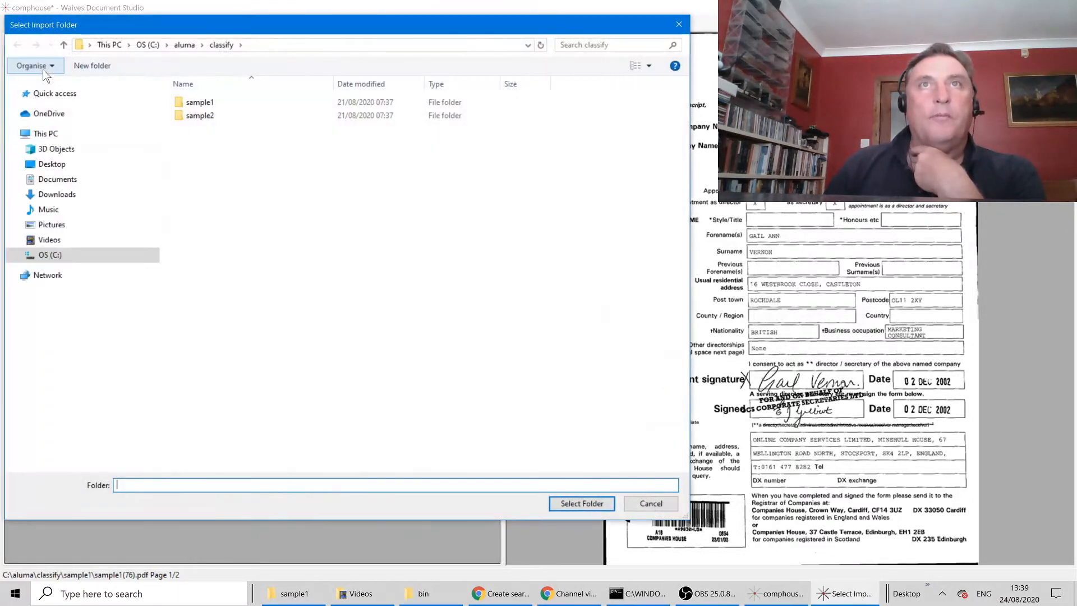
pyautogui.click(202, 118)
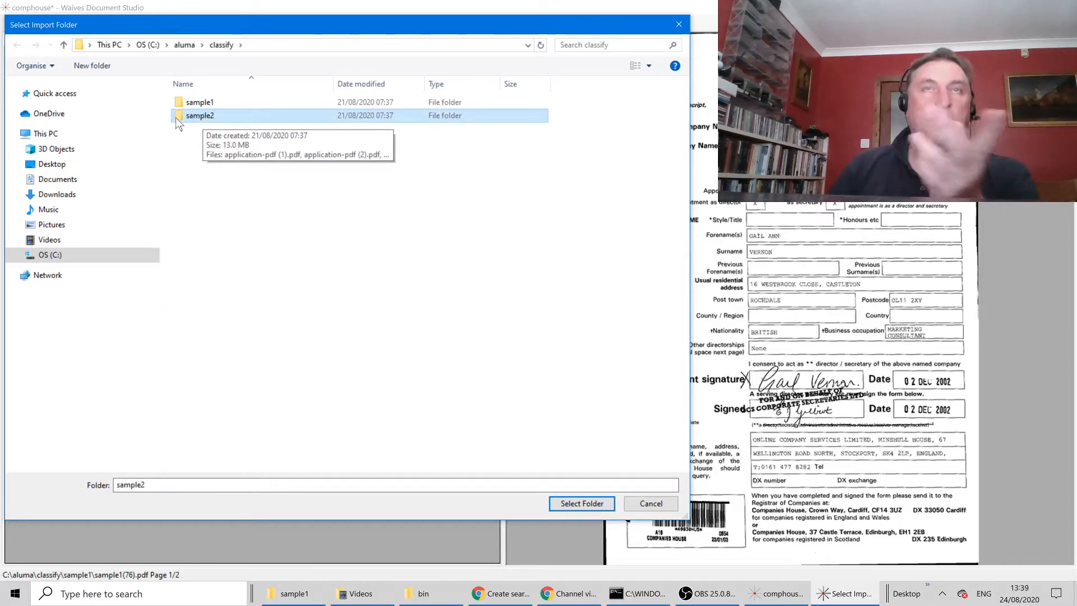
pyautogui.click(581, 503)
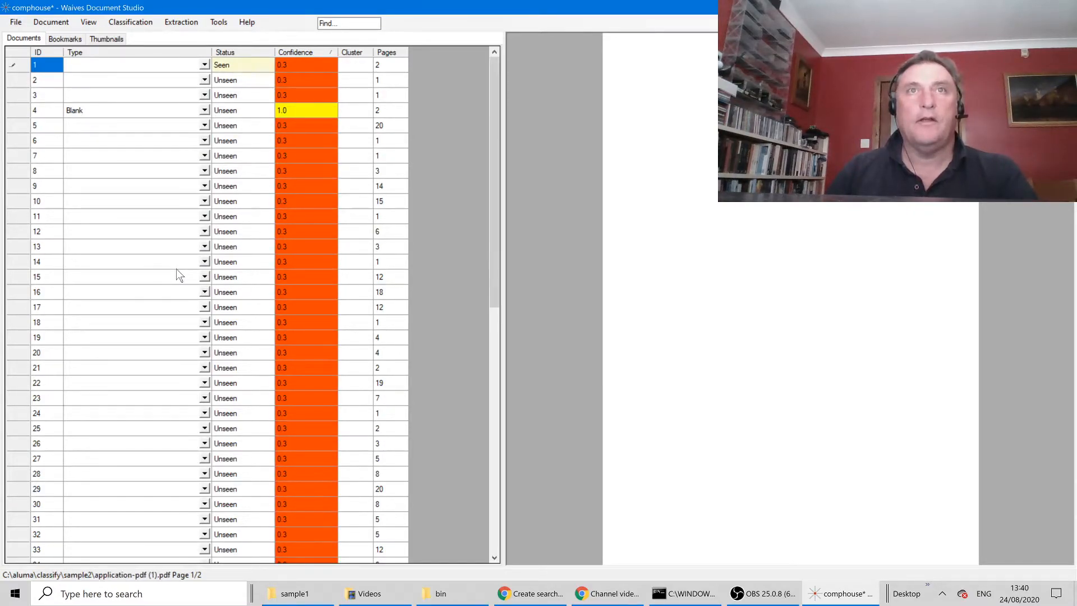
# Look through the imported documents and view the extracted text of the document classified as Blank
pyautogui.moveTo(496, 179); pyautogui.dragTo(489, 454)
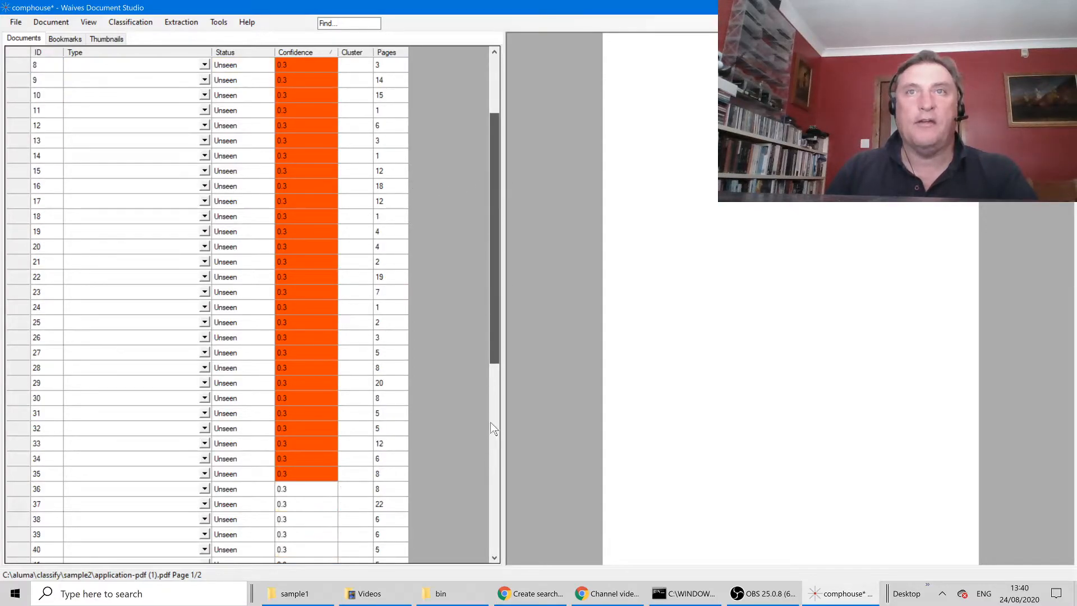
pyautogui.click(492, 92)
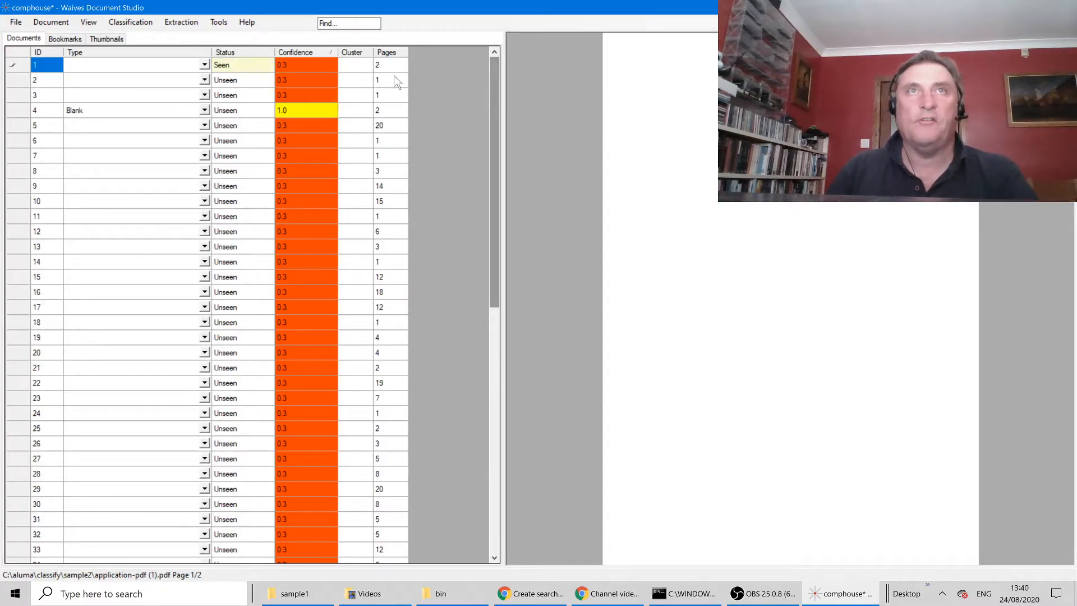
pyautogui.click(103, 112)
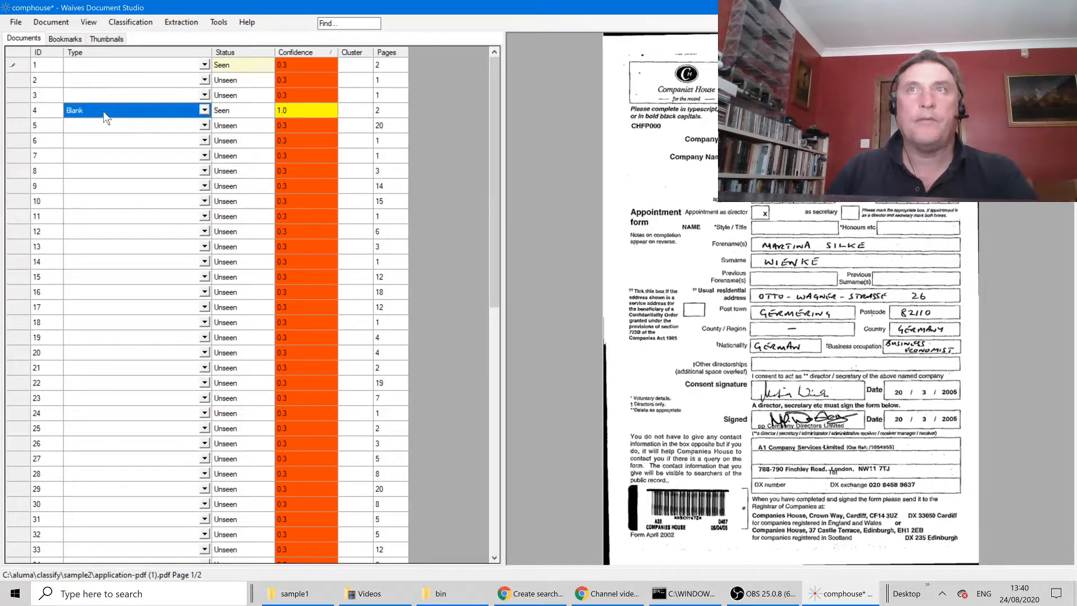
pyautogui.click(59, 22)
pyautogui.click(66, 114)
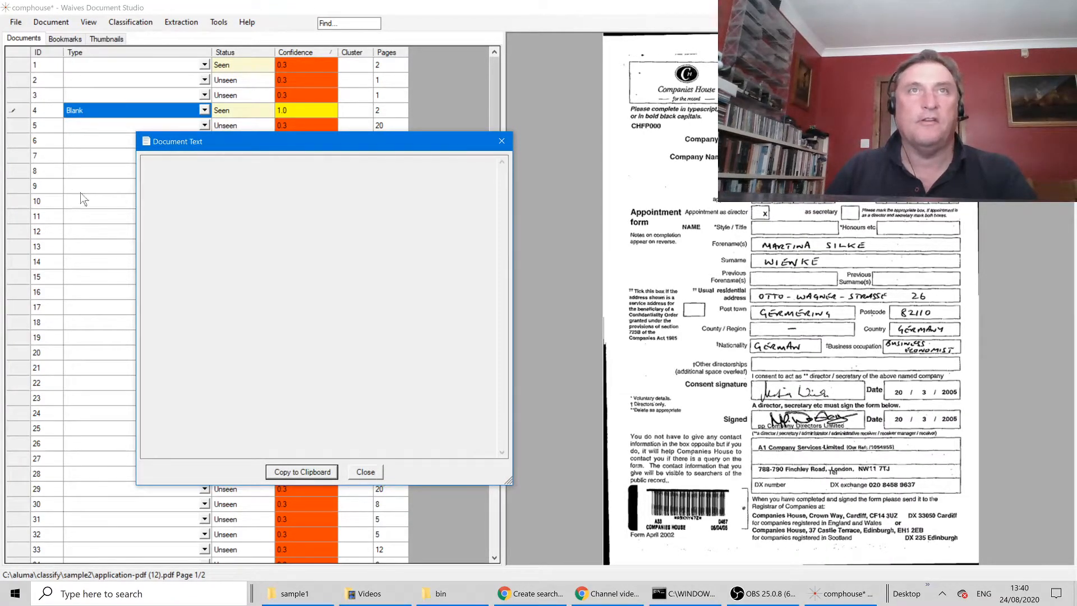
# Preview documents 6 and 8, and read the extracted text of document 8
pyautogui.click(83, 144)
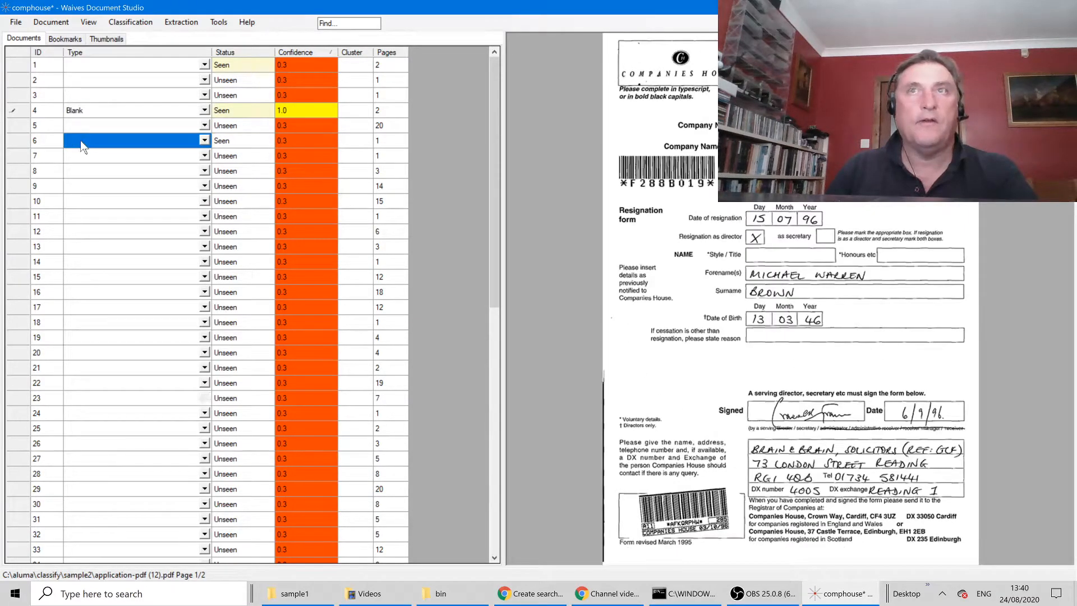
pyautogui.click(83, 144)
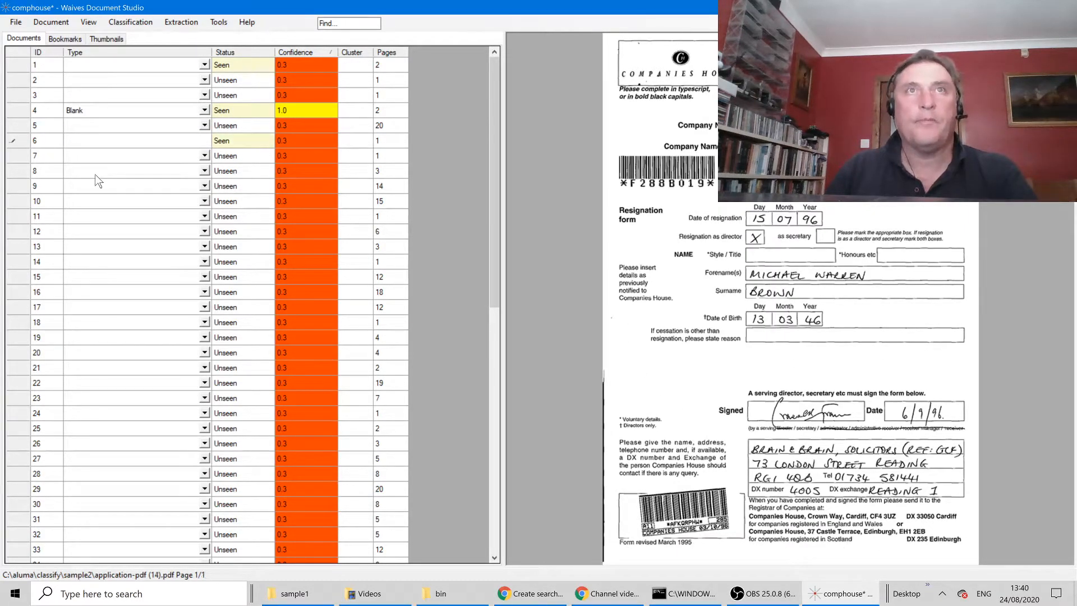
pyautogui.click(98, 171)
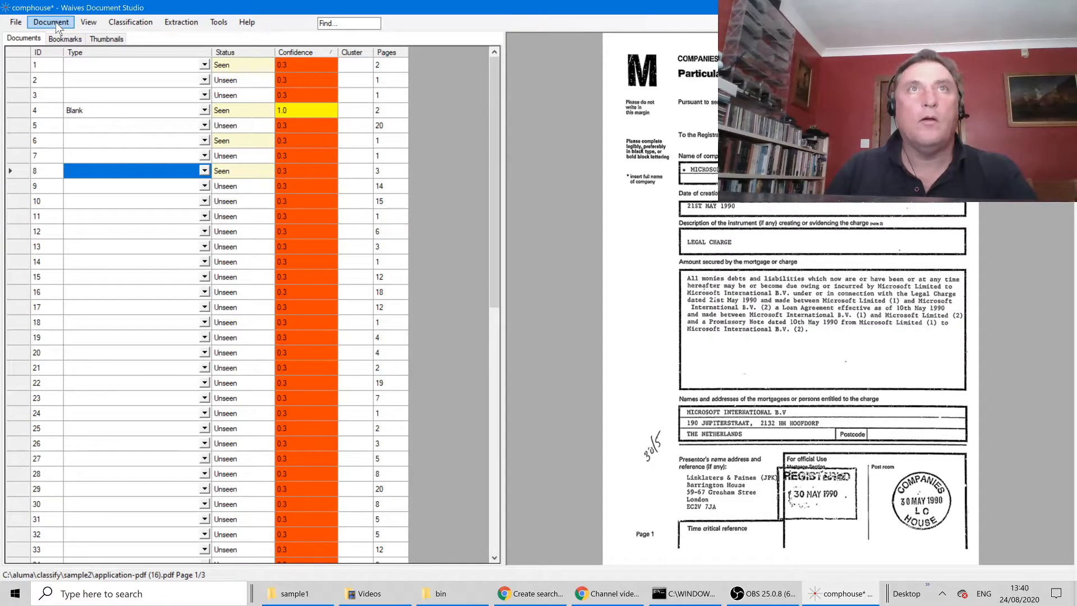
pyautogui.click(55, 22)
pyautogui.click(83, 113)
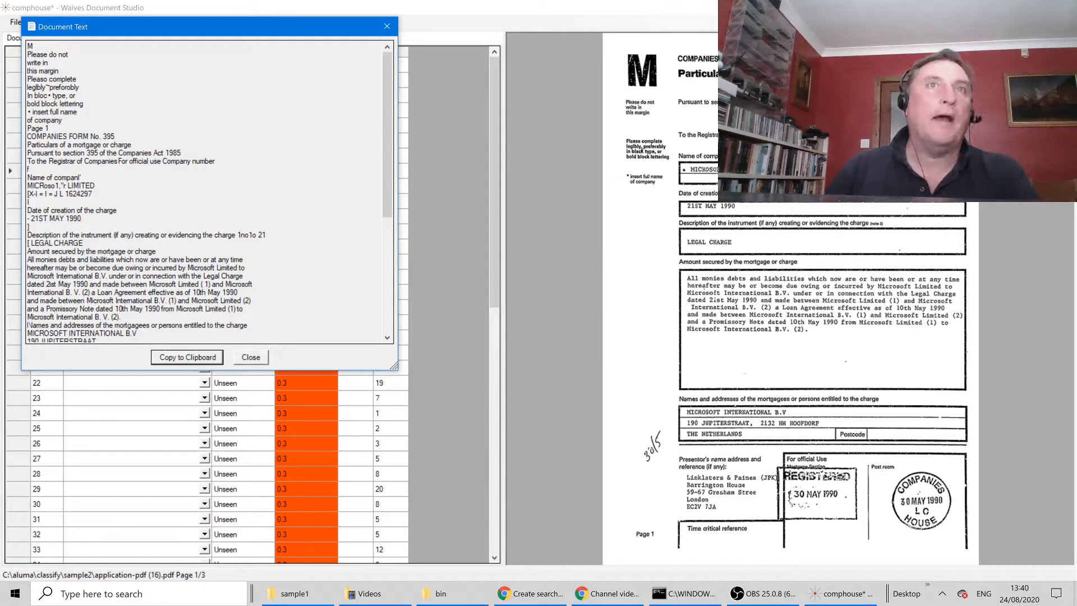
pyautogui.click(252, 354)
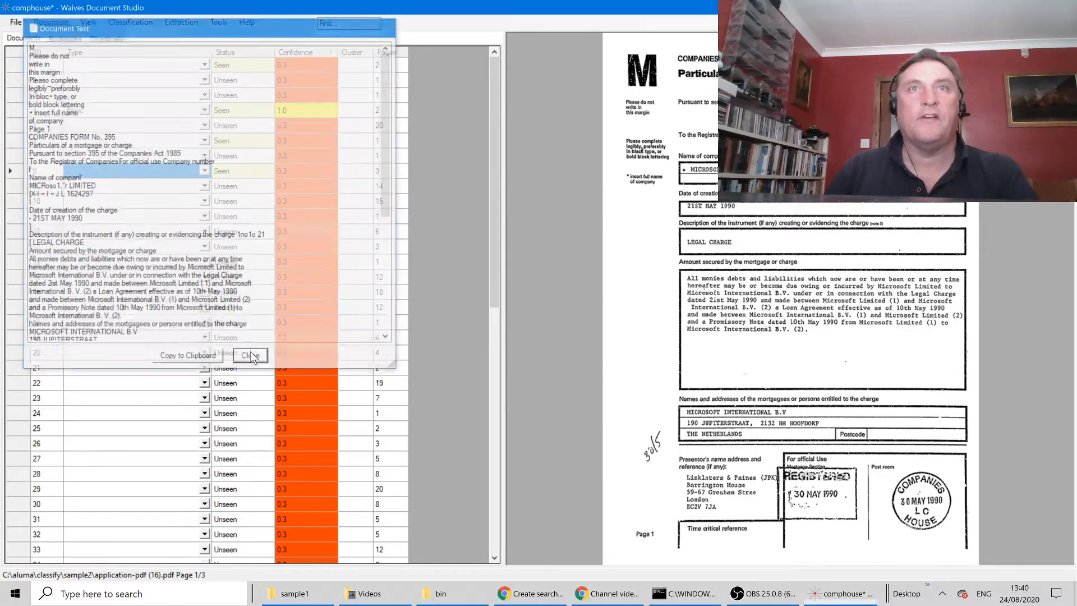
# Switch off Auto-Classify, run Classify Now on the imported documents, and switch Auto-Classify back on
pyautogui.moveTo(495, 138); pyautogui.dragTo(459, 365)
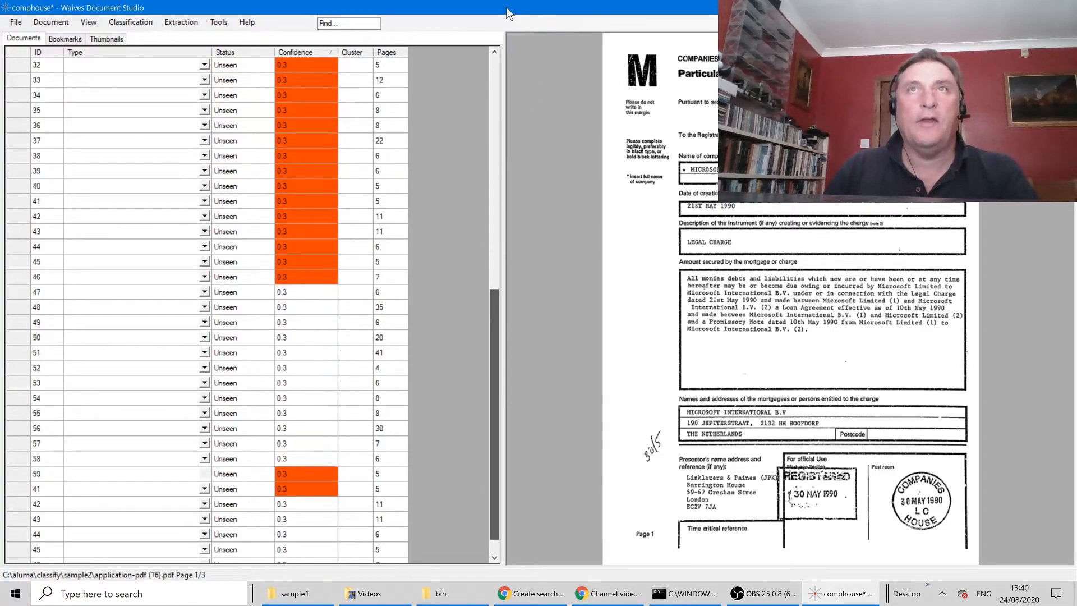
pyautogui.click(147, 22)
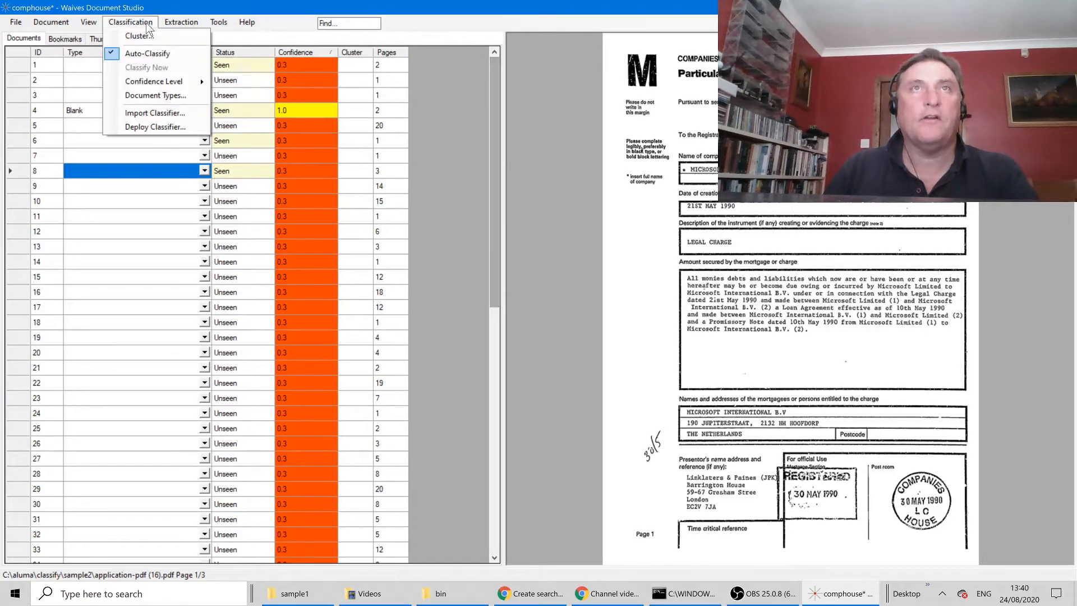
pyautogui.click(114, 54)
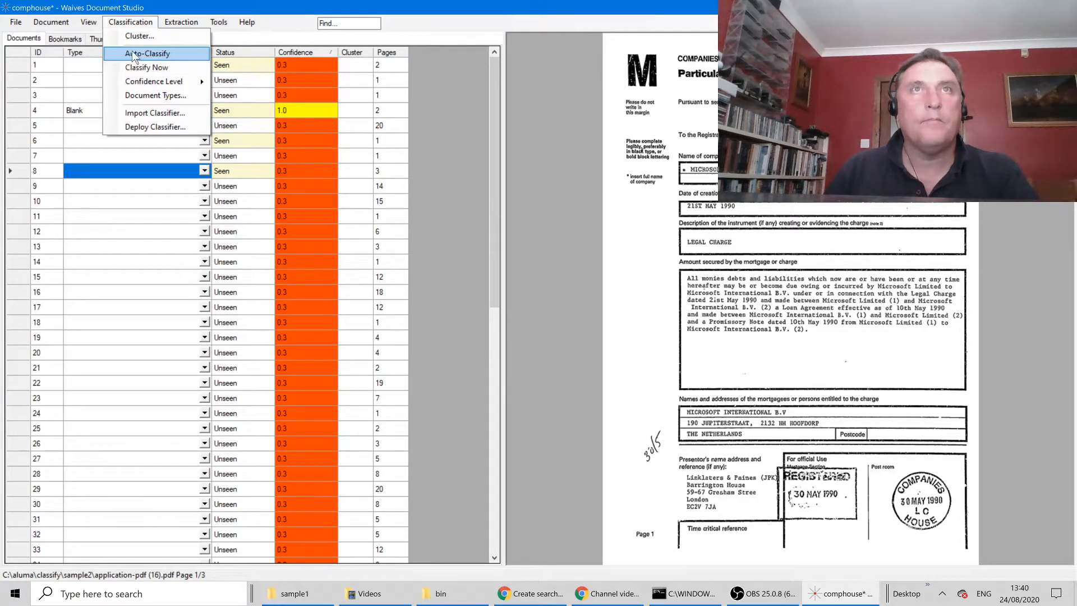
pyautogui.click(136, 67)
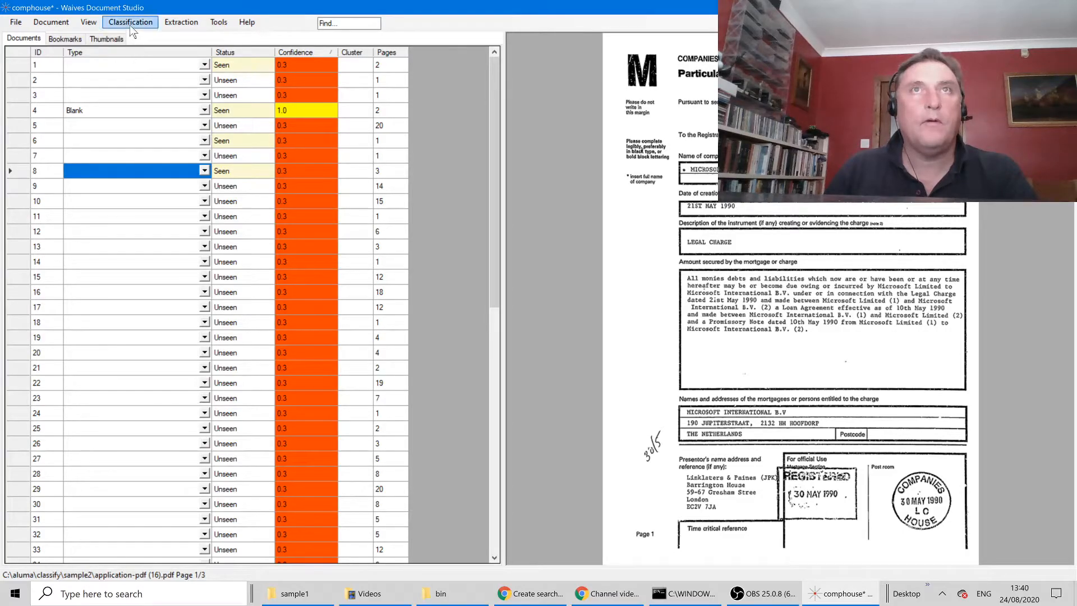
pyautogui.click(129, 21)
pyautogui.click(144, 55)
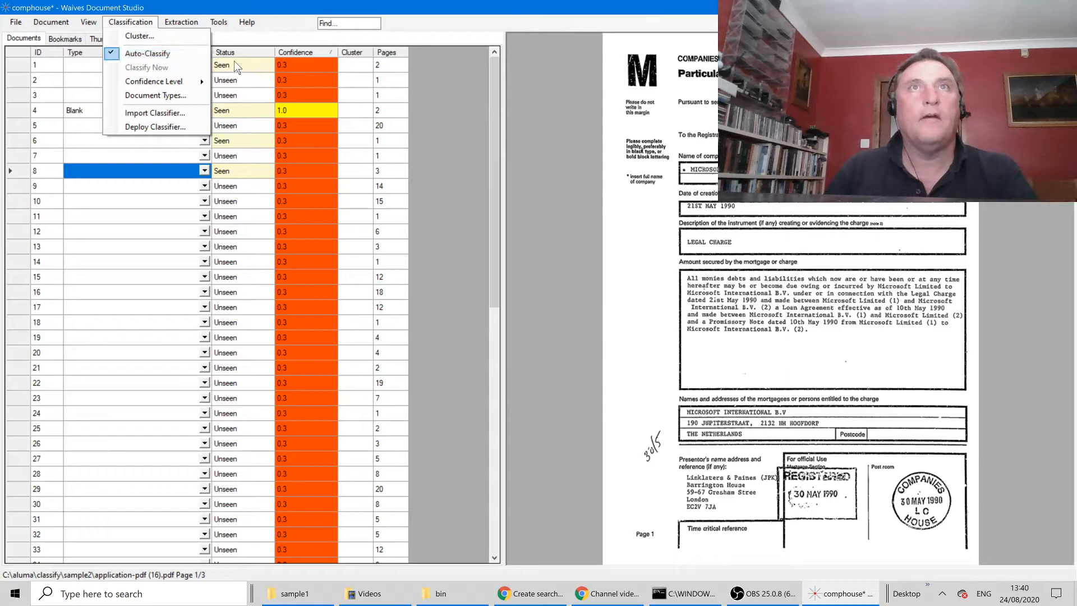
pyautogui.click(194, 9)
# Cluster the imported sample2 documents
pyautogui.click(130, 22)
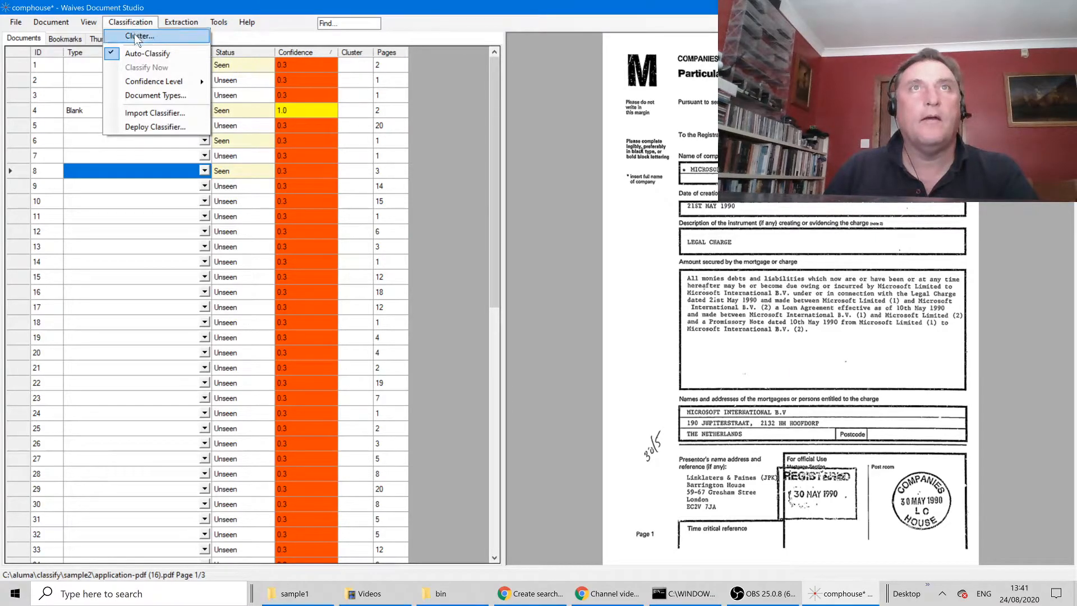
pyautogui.click(135, 35)
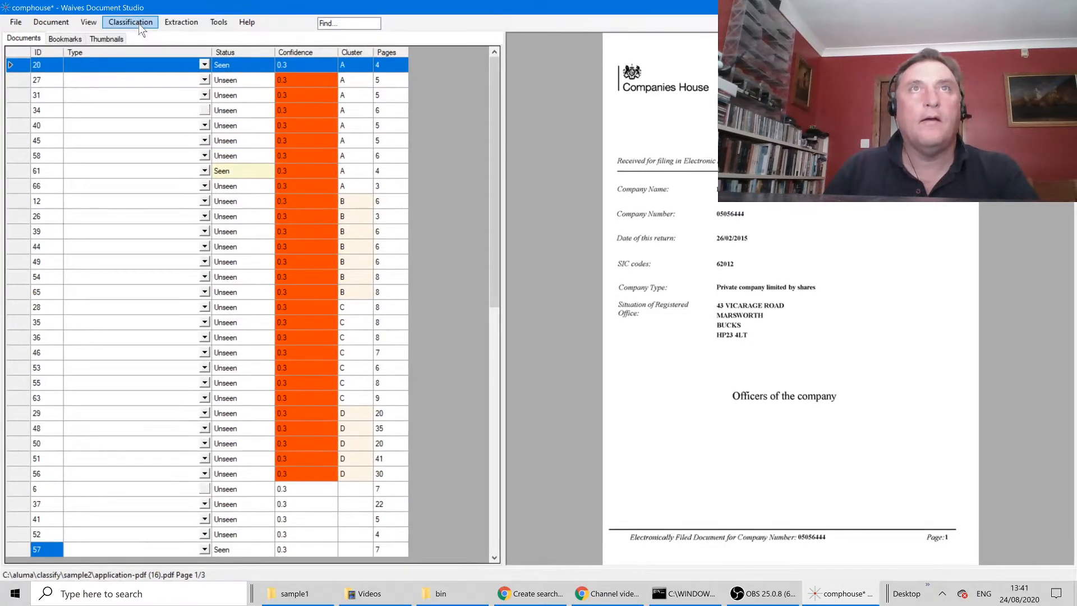
# Disable Auto-Classify, classify the clustered documents manually, and check the rest of the document list
pyautogui.click(139, 25)
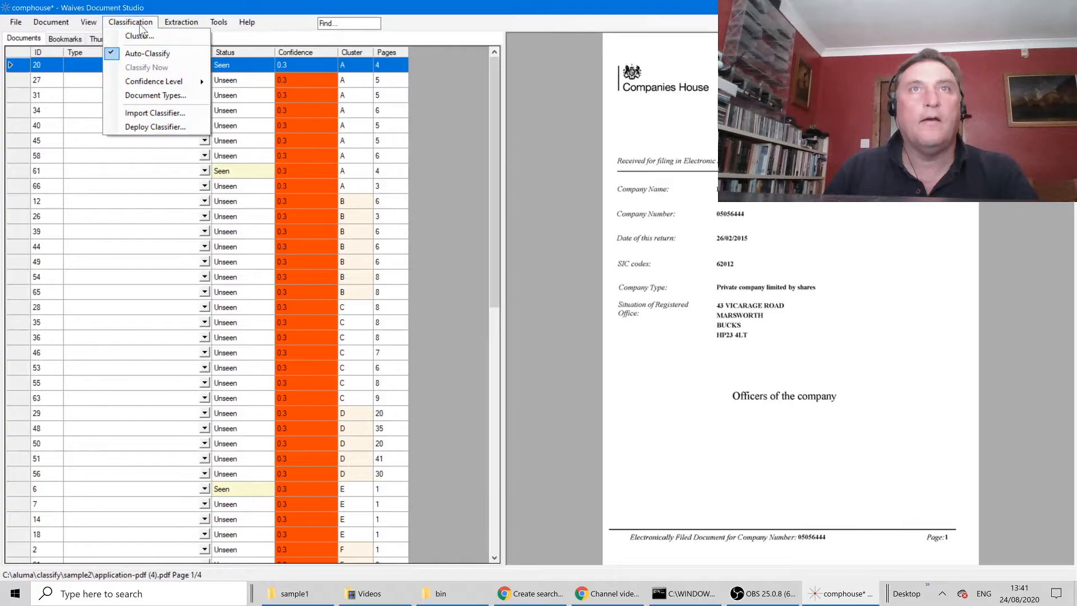
pyautogui.click(147, 54)
pyautogui.click(148, 67)
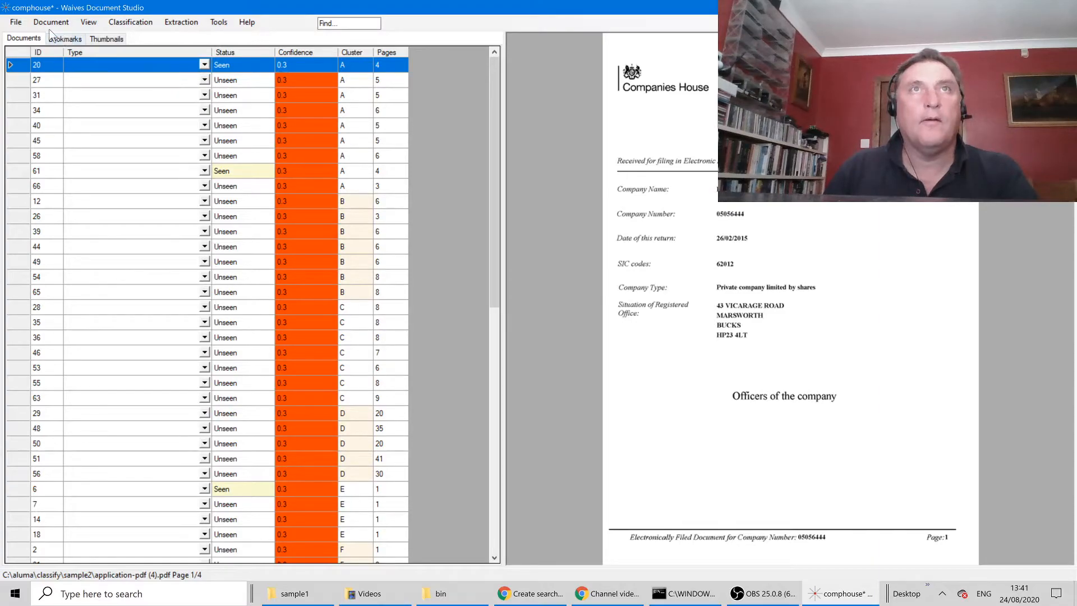
pyautogui.scroll(-5, 180, 112)
pyautogui.scroll(-6, 180, 111)
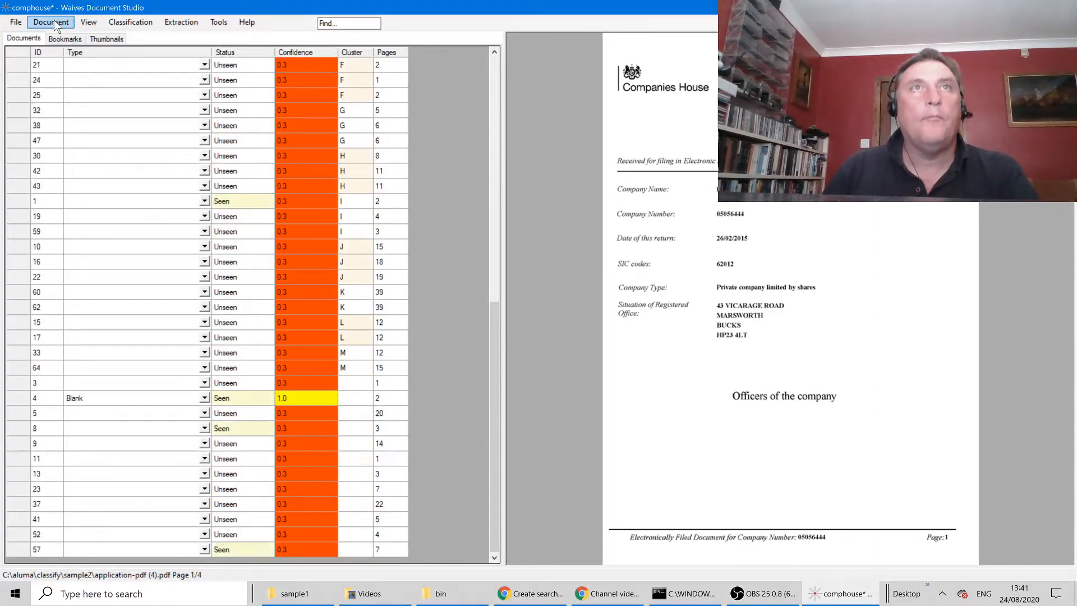
pyautogui.click(16, 22)
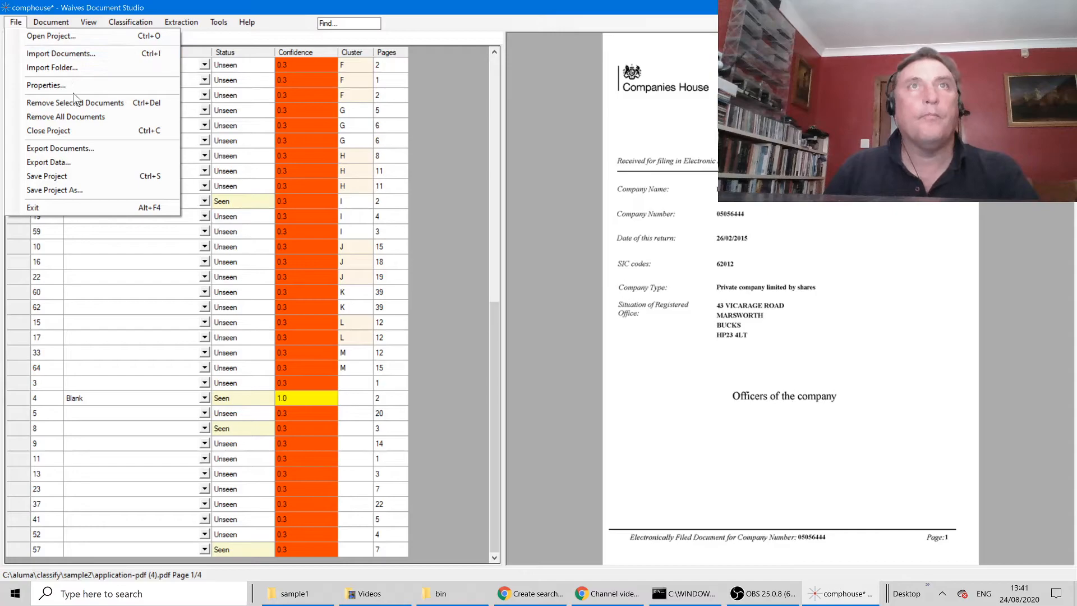
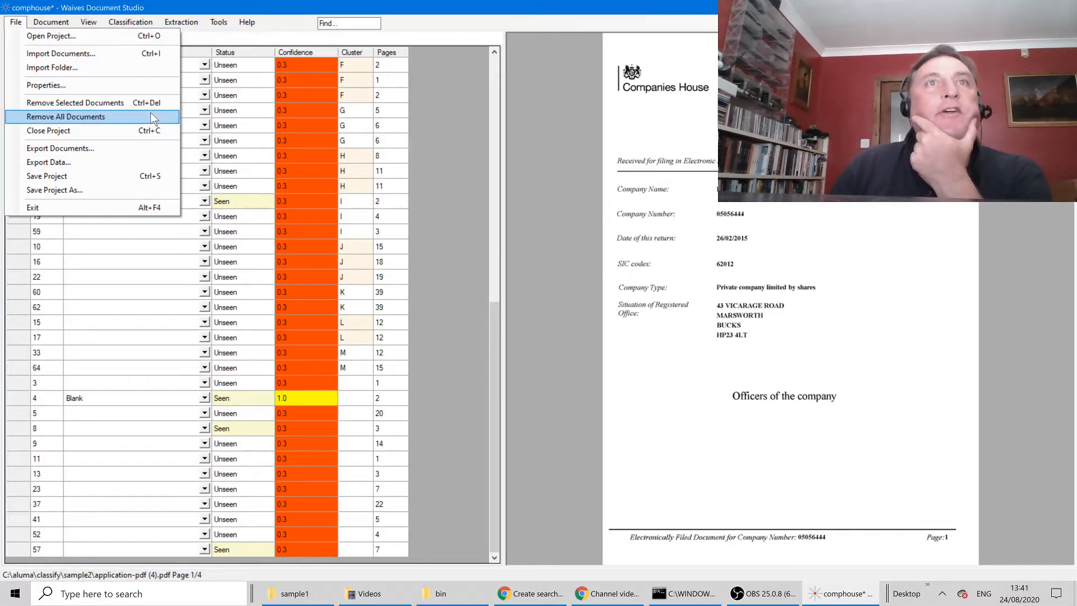
pyautogui.click(105, 55)
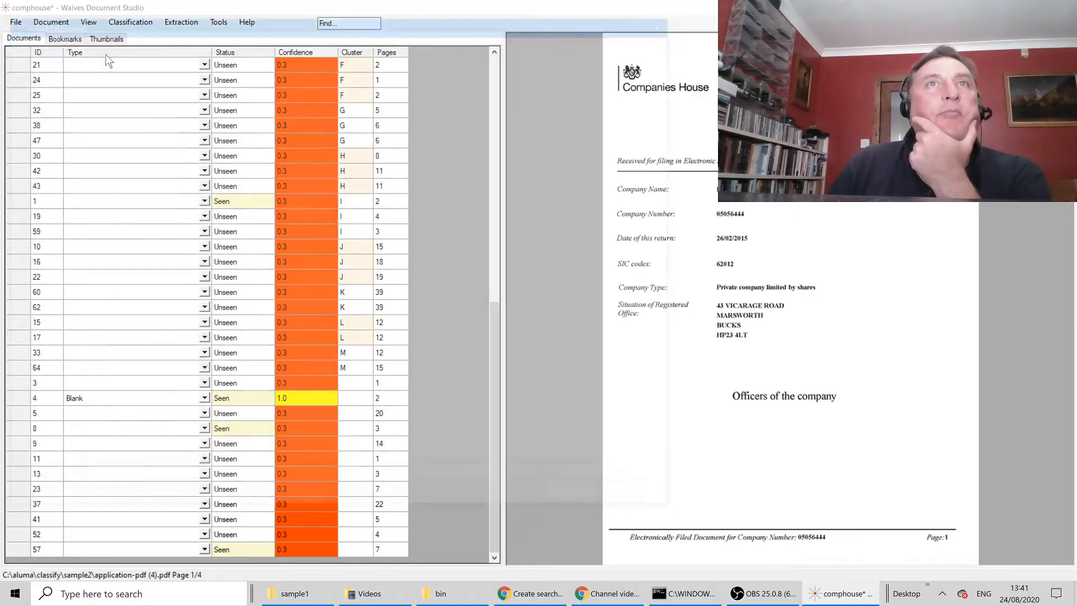
pyautogui.click(220, 46)
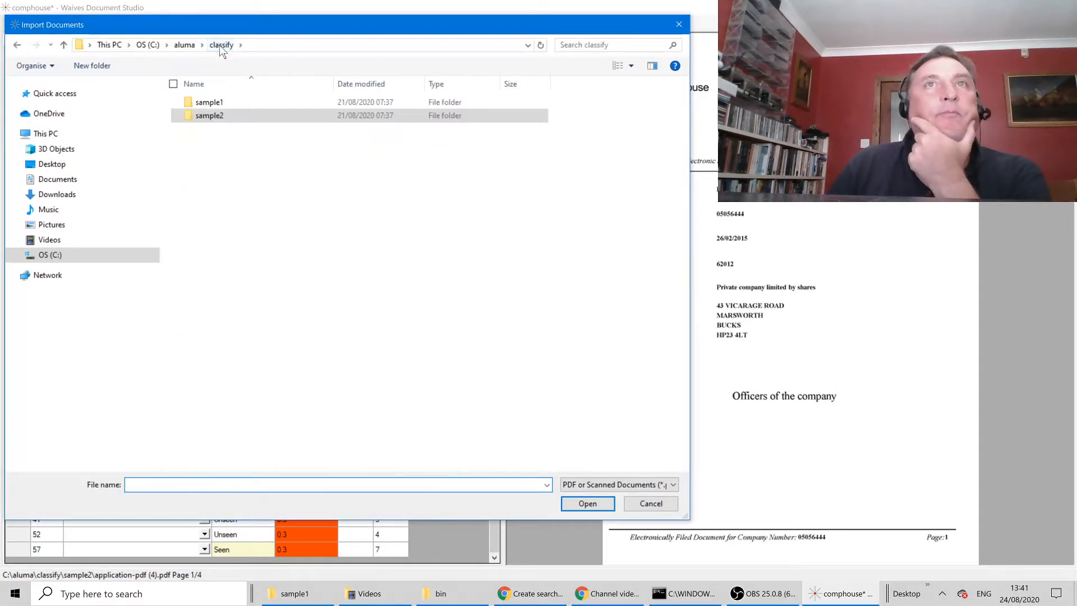
pyautogui.click(585, 503)
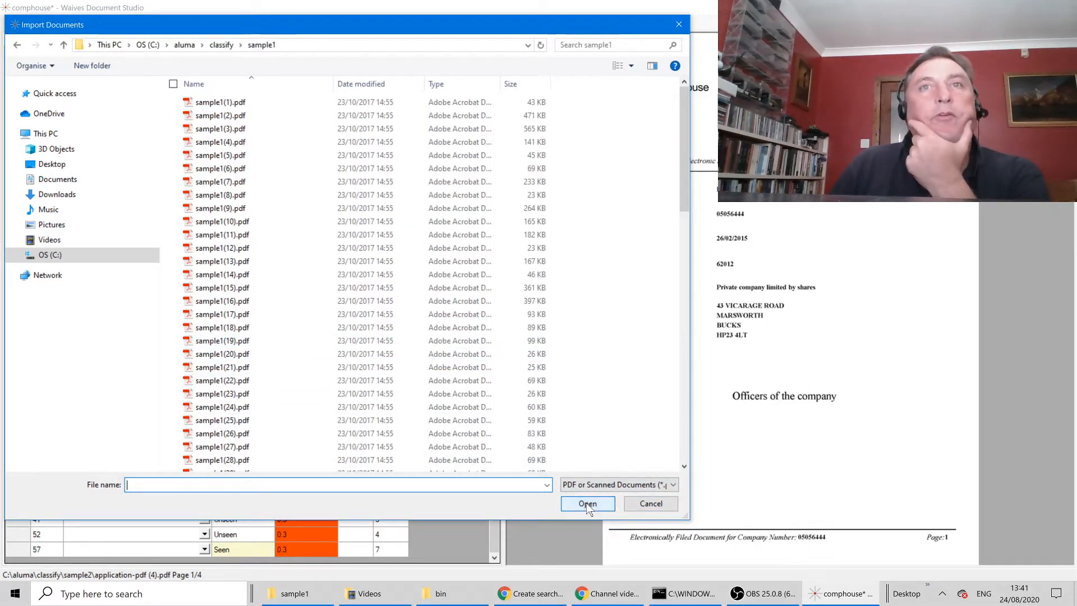
pyautogui.click(650, 504)
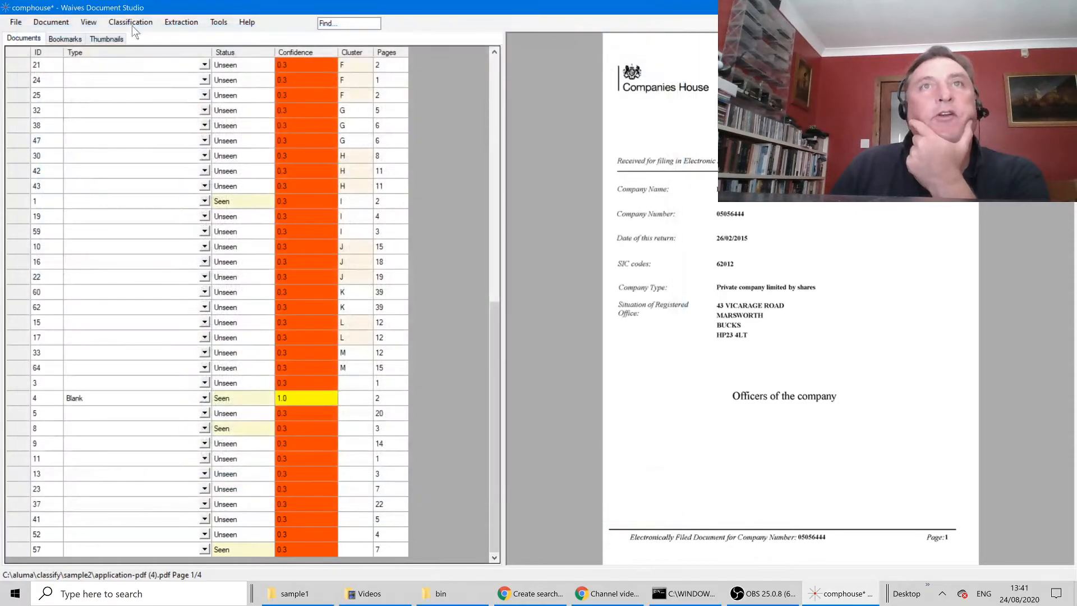
# Import the sample1 folder into the project, treating each file as a document
pyautogui.click(16, 22)
pyautogui.click(42, 68)
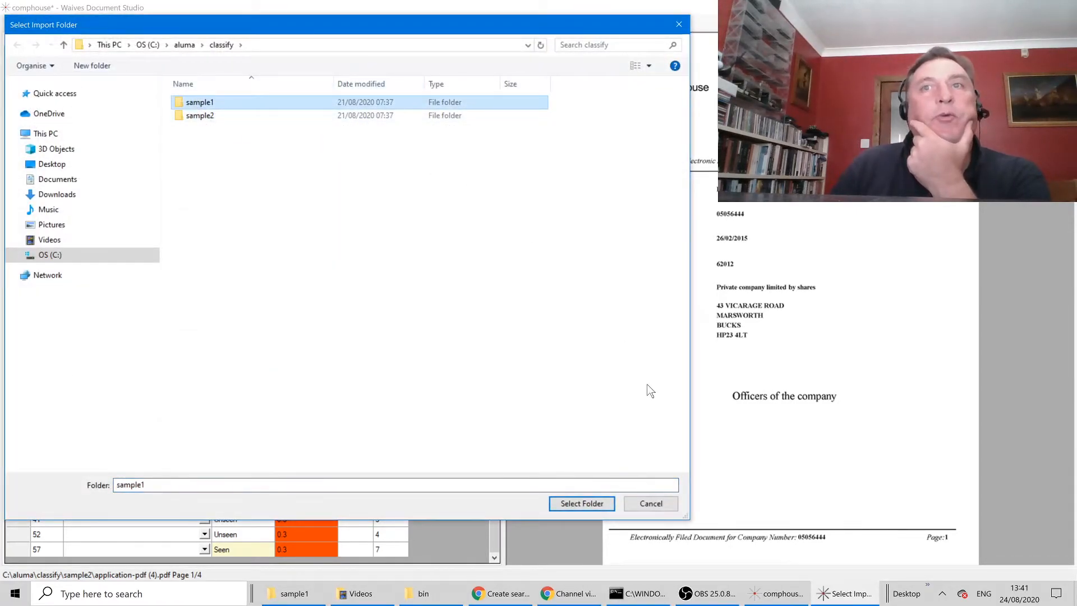
pyautogui.click(594, 503)
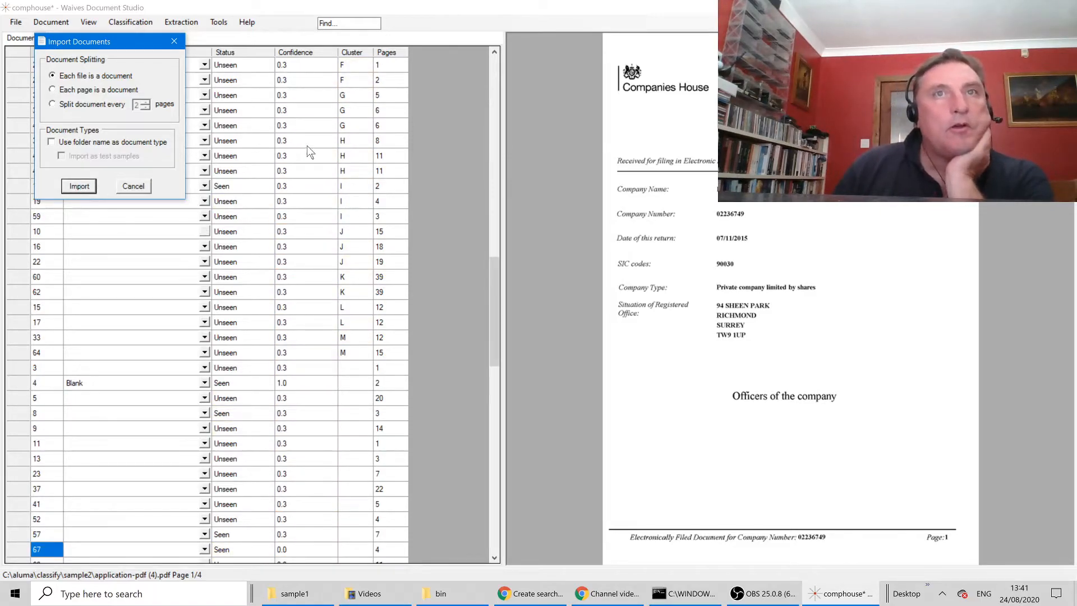
# Re-enable Auto-Classify for the project
pyautogui.click(129, 22)
pyautogui.click(120, 55)
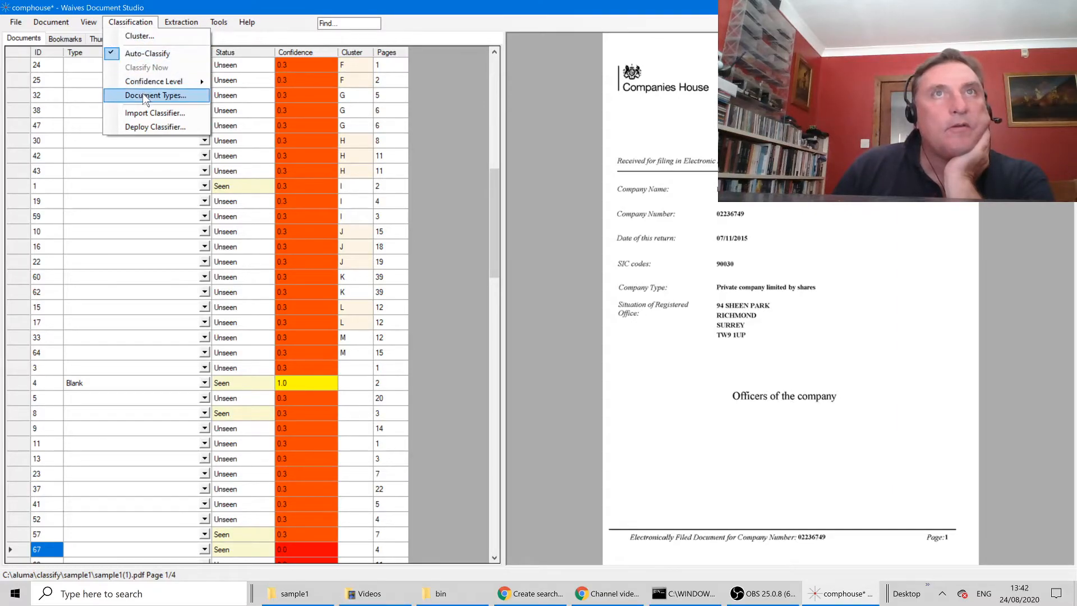
# Try the Best Guess and Medium classification confidence levels in turn, checking the types assigned in the document list
pyautogui.moveTo(149, 84)
pyautogui.click(272, 138)
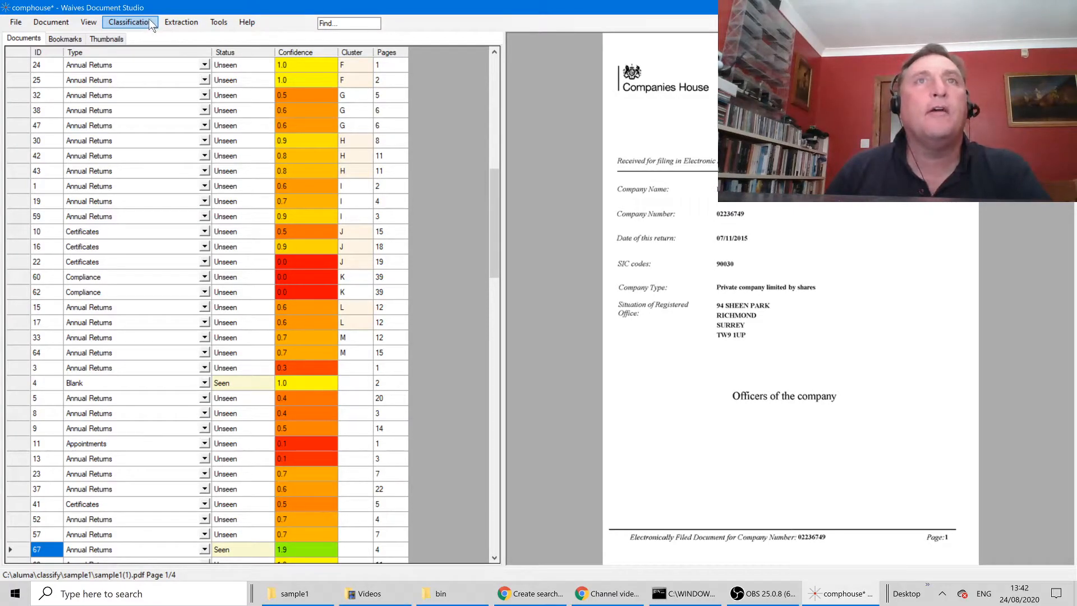
pyautogui.click(148, 22)
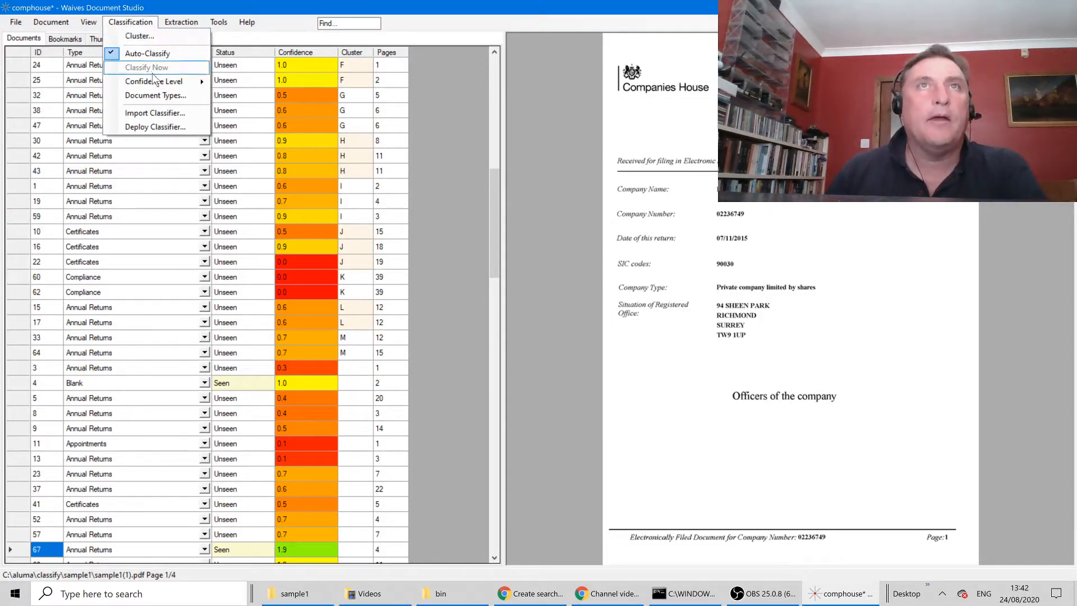
pyautogui.moveTo(153, 82)
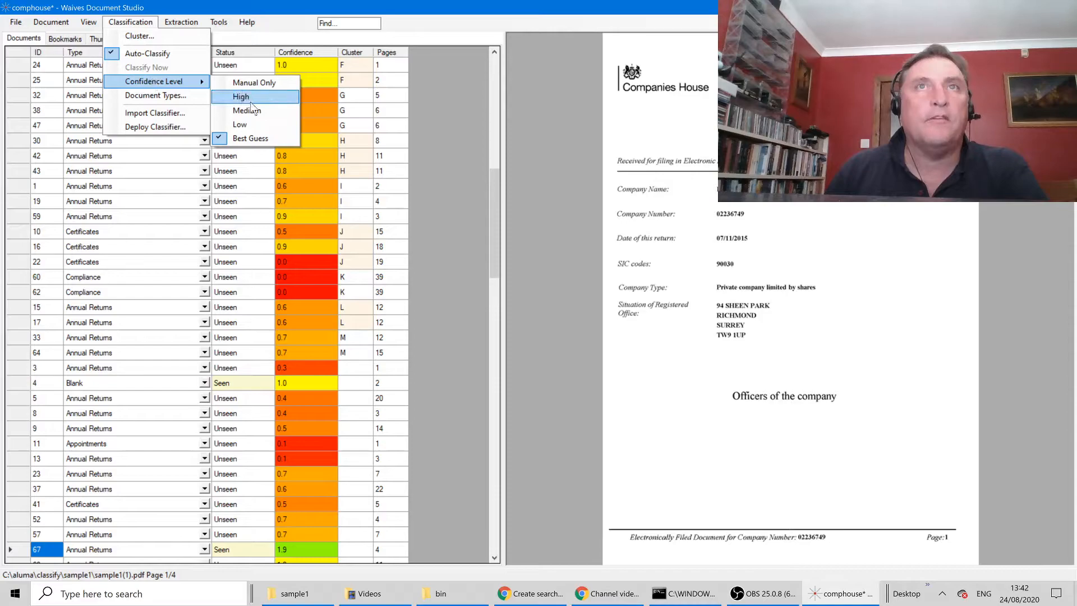
pyautogui.click(230, 111)
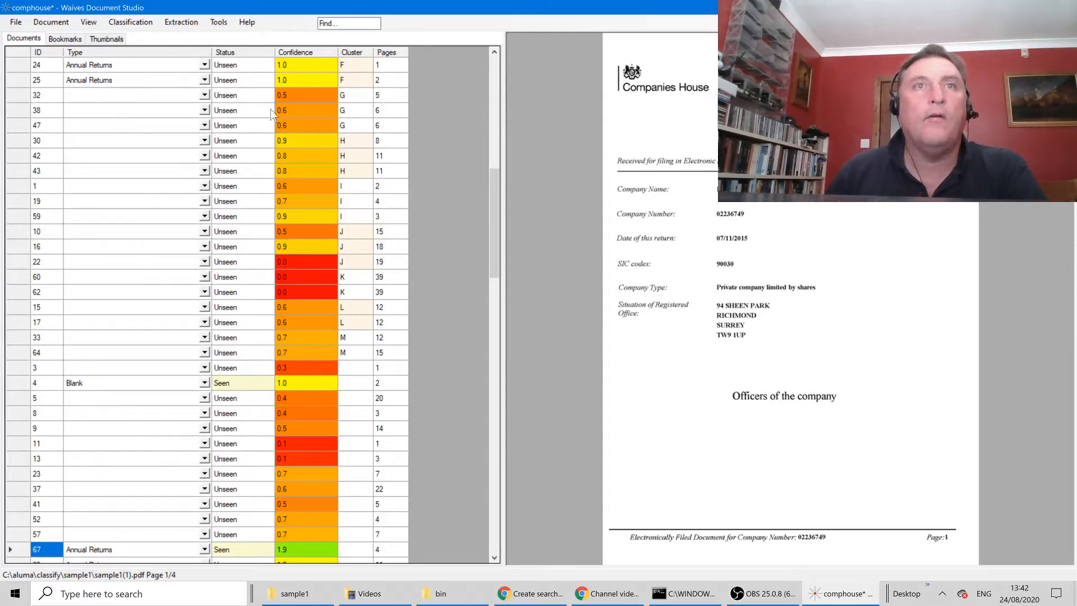
pyautogui.scroll(1, 496, 201)
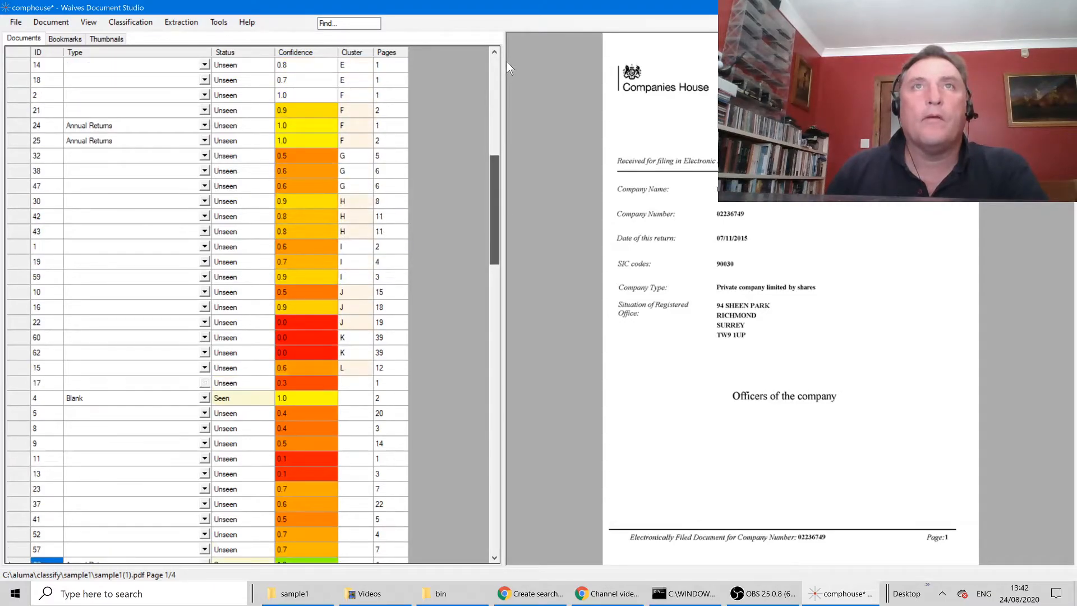
pyautogui.scroll(10, 507, 61)
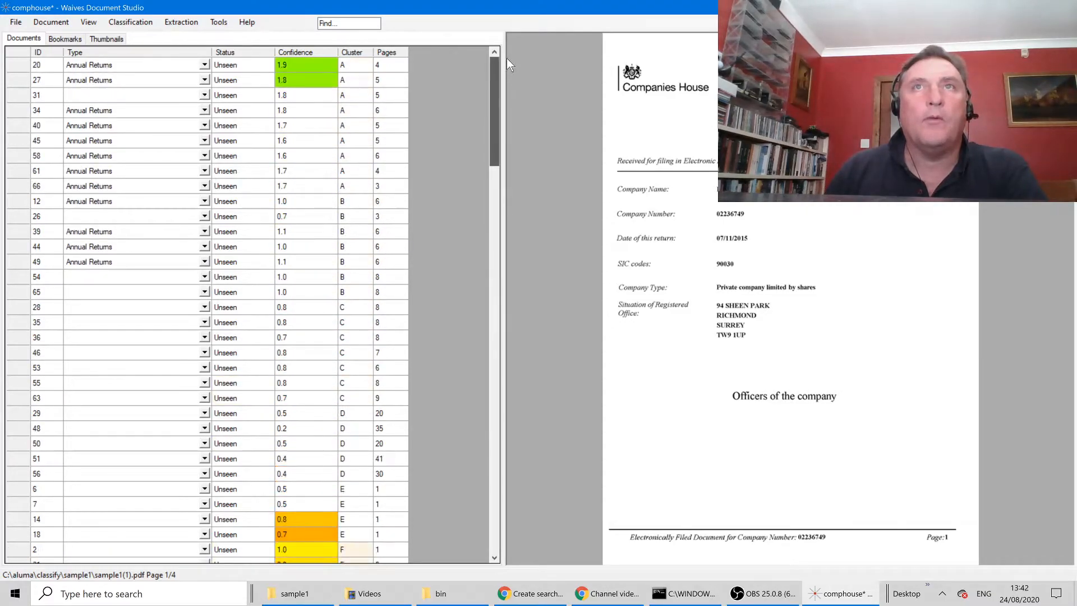
# Sort the documents by confidence in ascending order and set the classification confidence level to Low
pyautogui.click(300, 51)
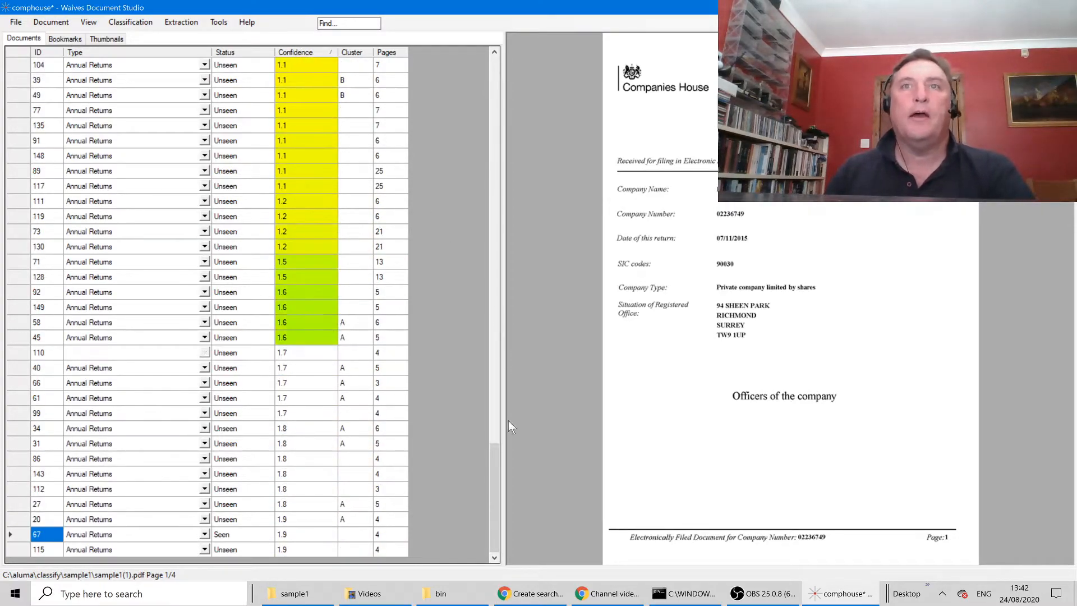
pyautogui.moveTo(496, 512); pyautogui.dragTo(499, 55)
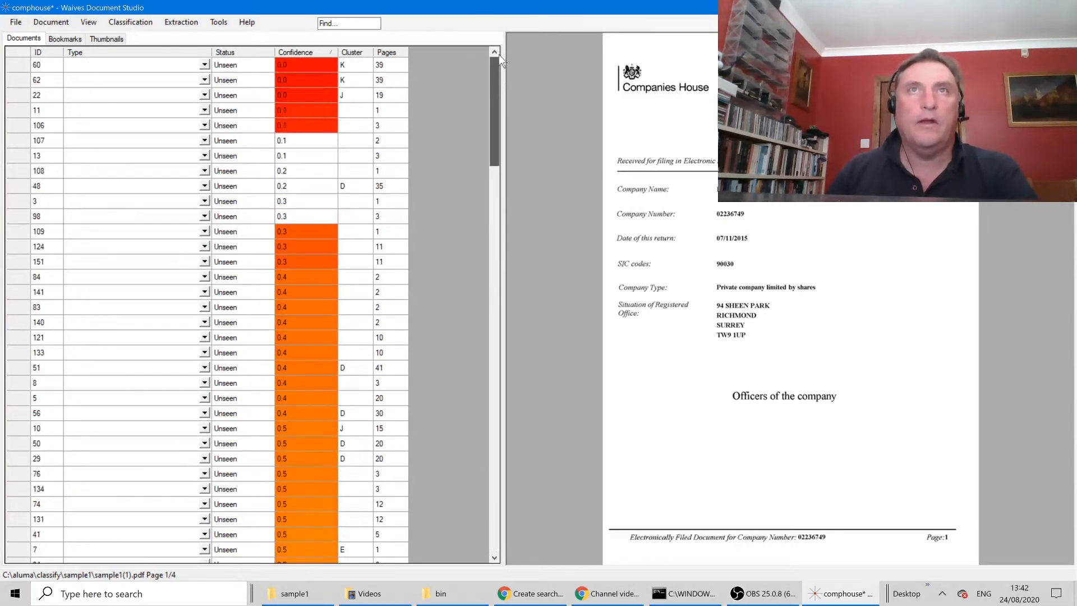
pyautogui.click(139, 25)
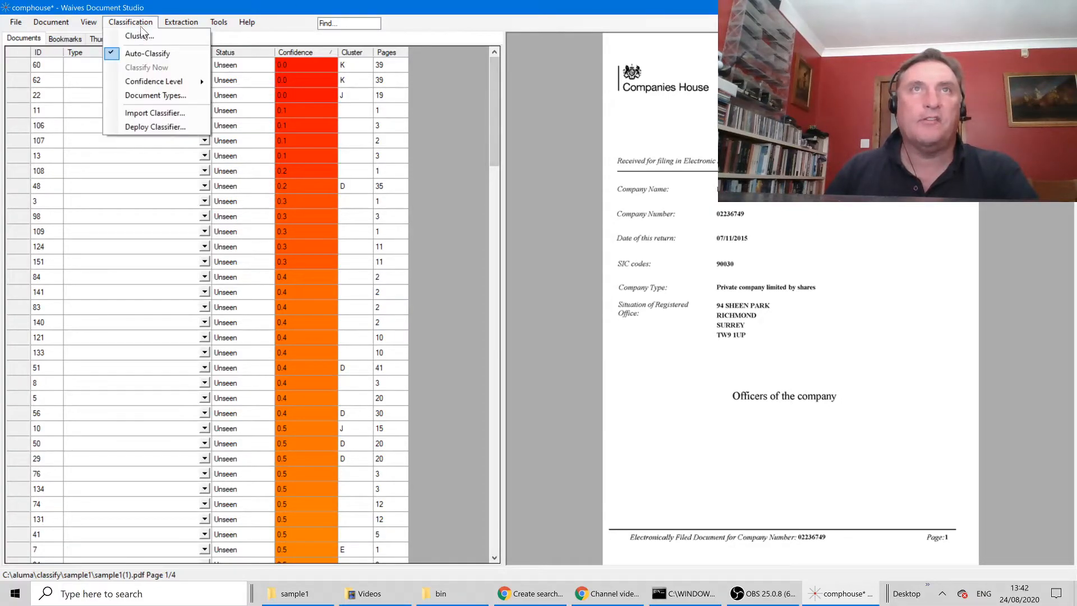
pyautogui.moveTo(186, 81)
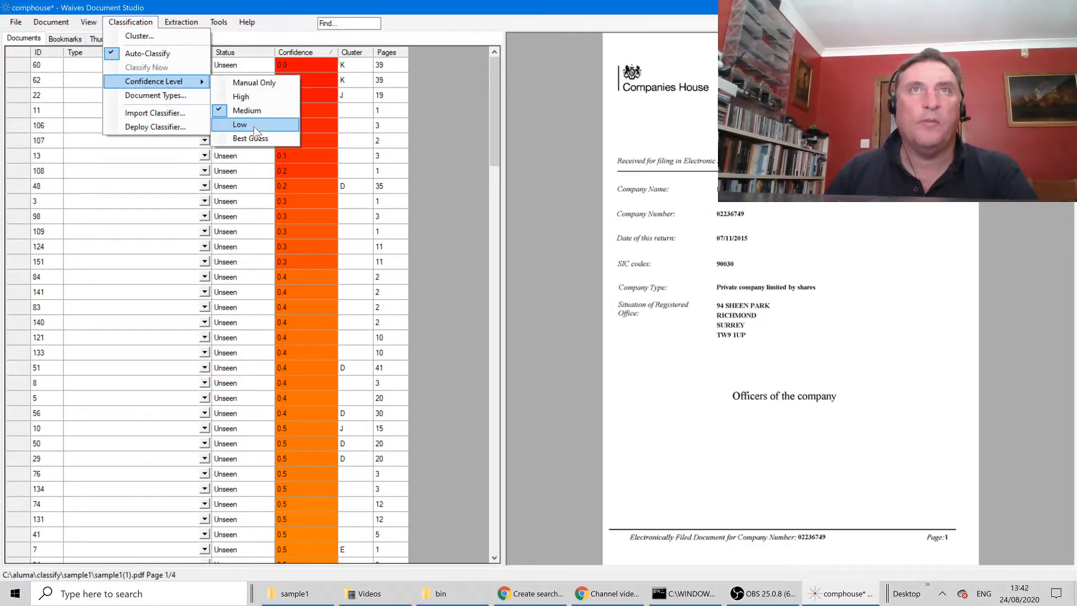
pyautogui.click(223, 125)
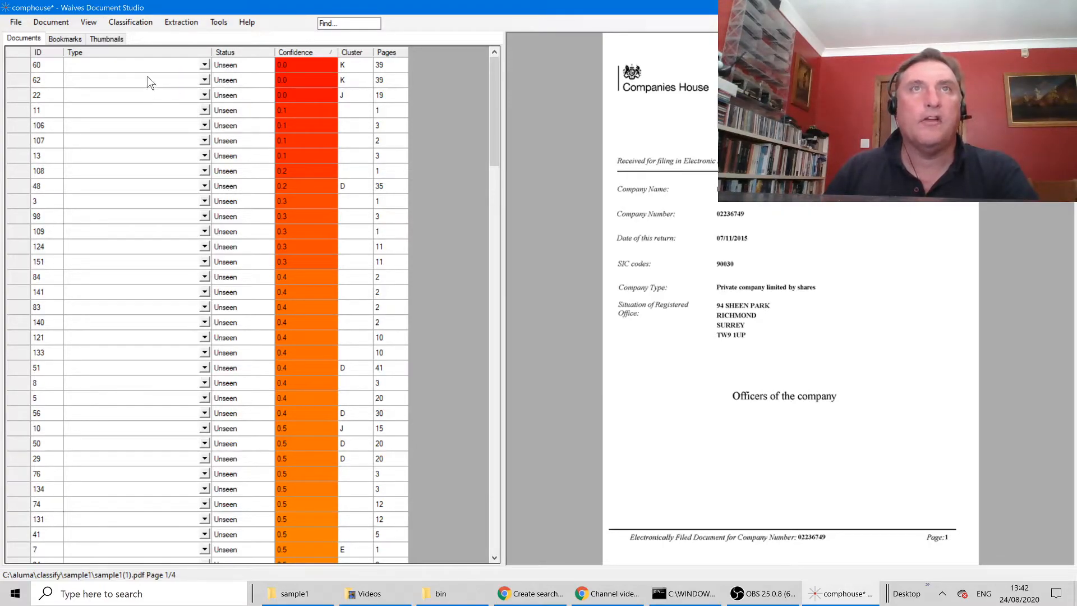
pyautogui.scroll(-7, 163, 216)
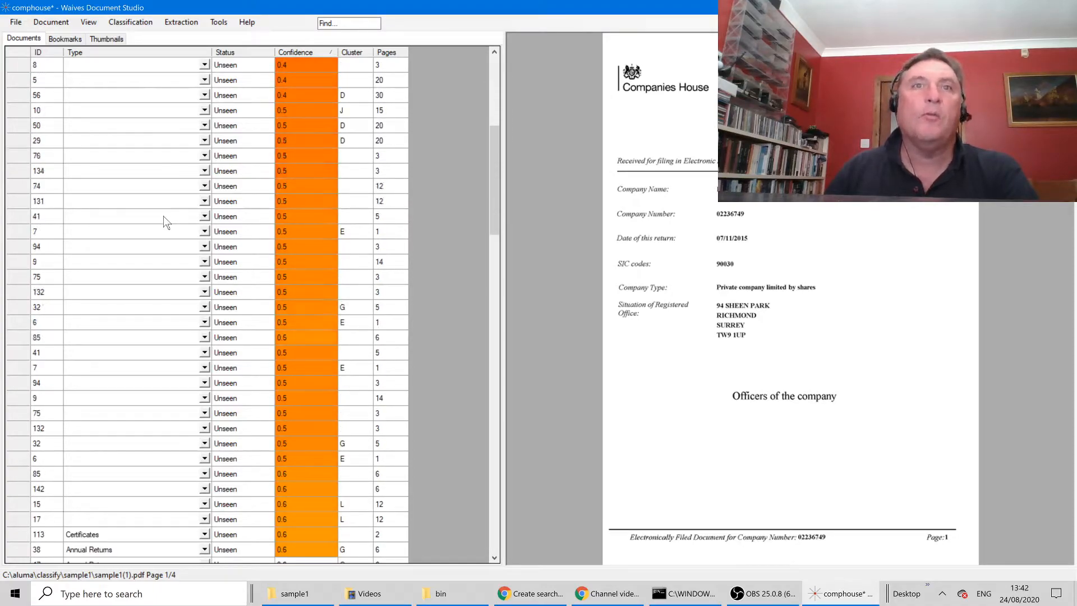
pyautogui.scroll(-1, 163, 216)
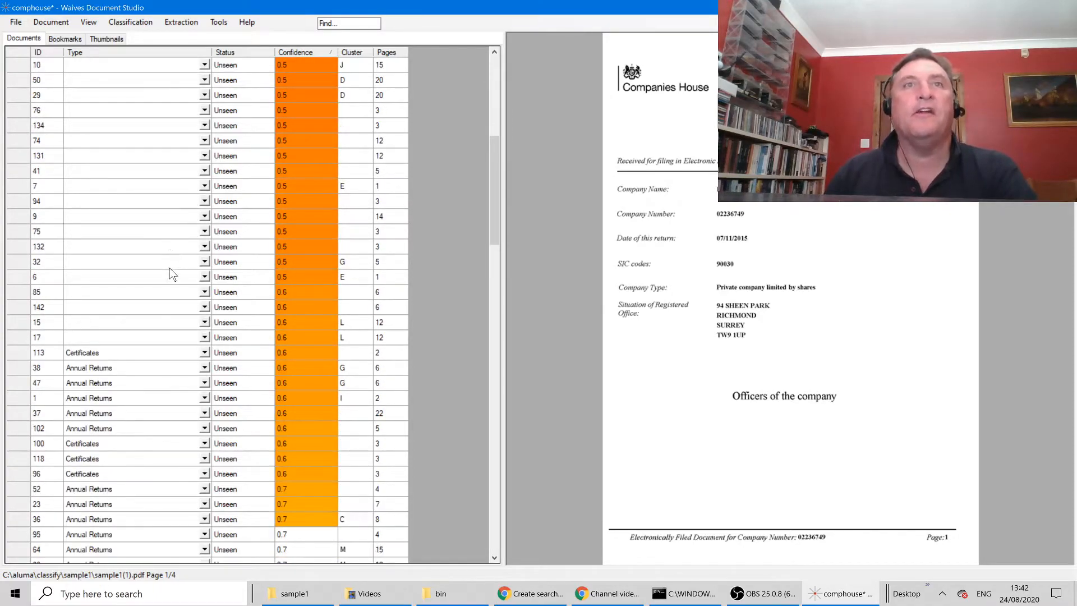
pyautogui.scroll(3, 172, 274)
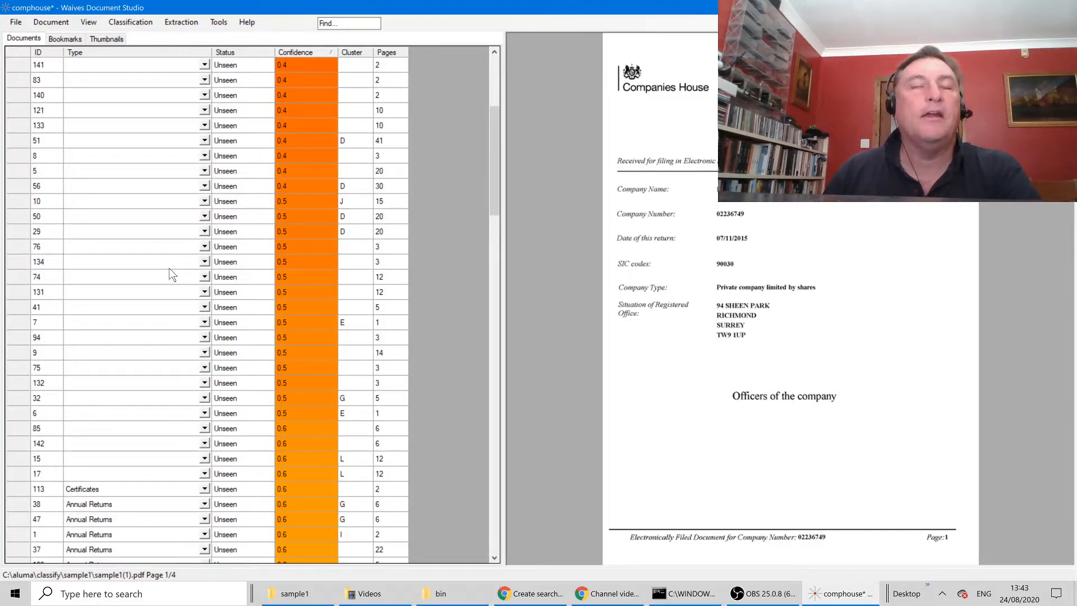
pyautogui.scroll(5, 169, 268)
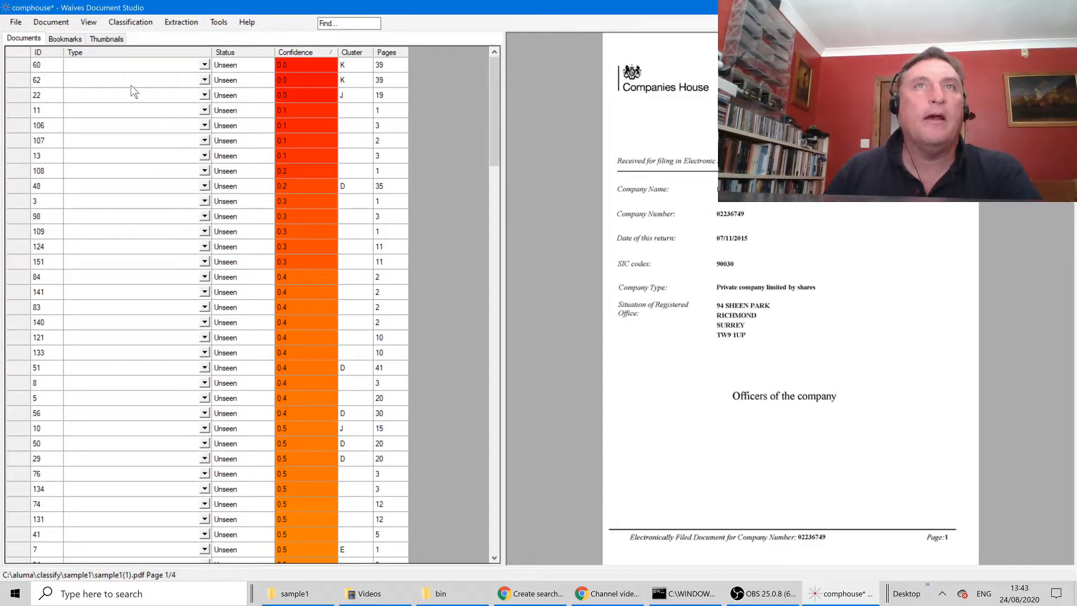
# Classify the document with ID 60 manually as Annual Returns
pyautogui.click(134, 65)
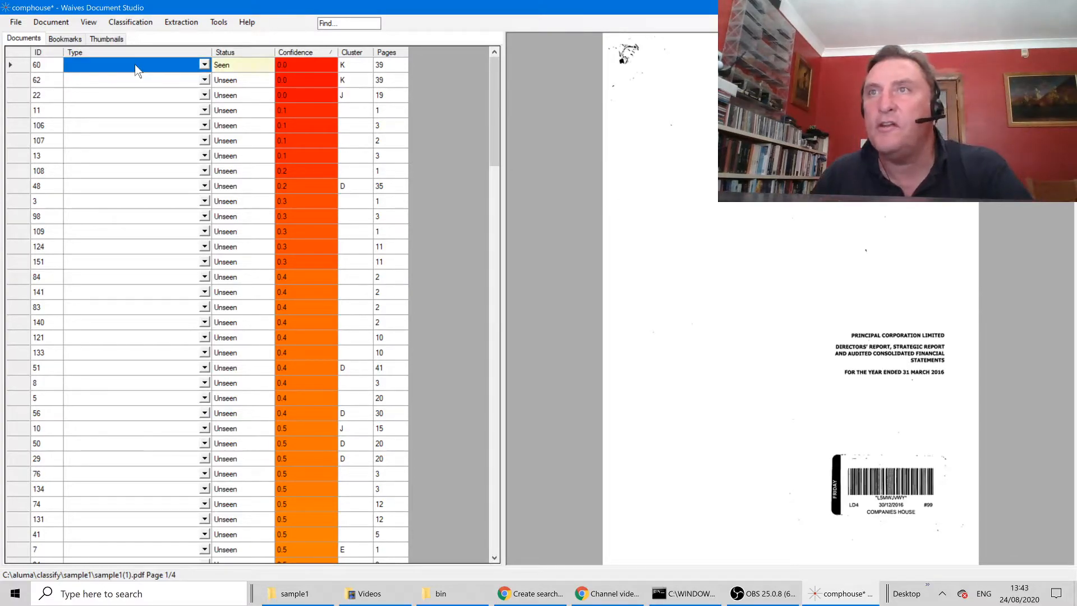
pyautogui.click(206, 65)
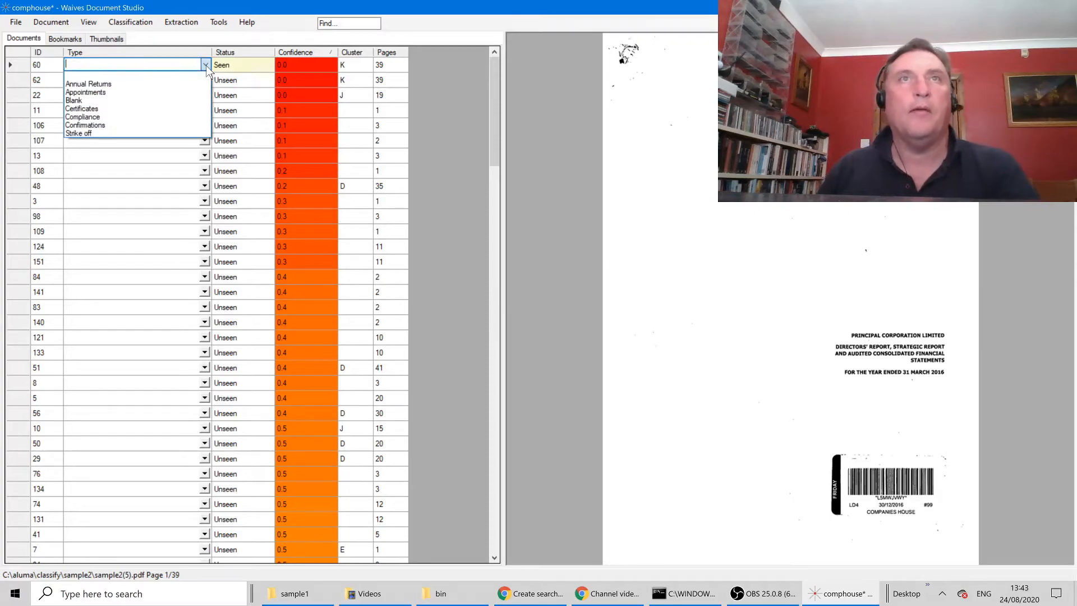
pyautogui.click(180, 85)
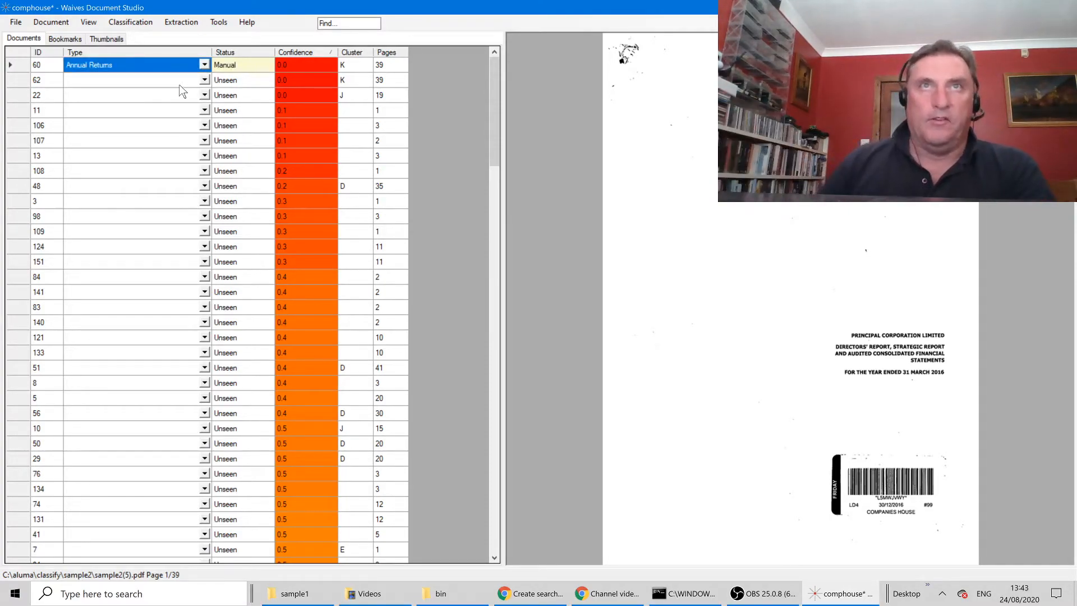
# Classify document 62 as Annual Returns and document 22 as Certificates
pyautogui.click(179, 82)
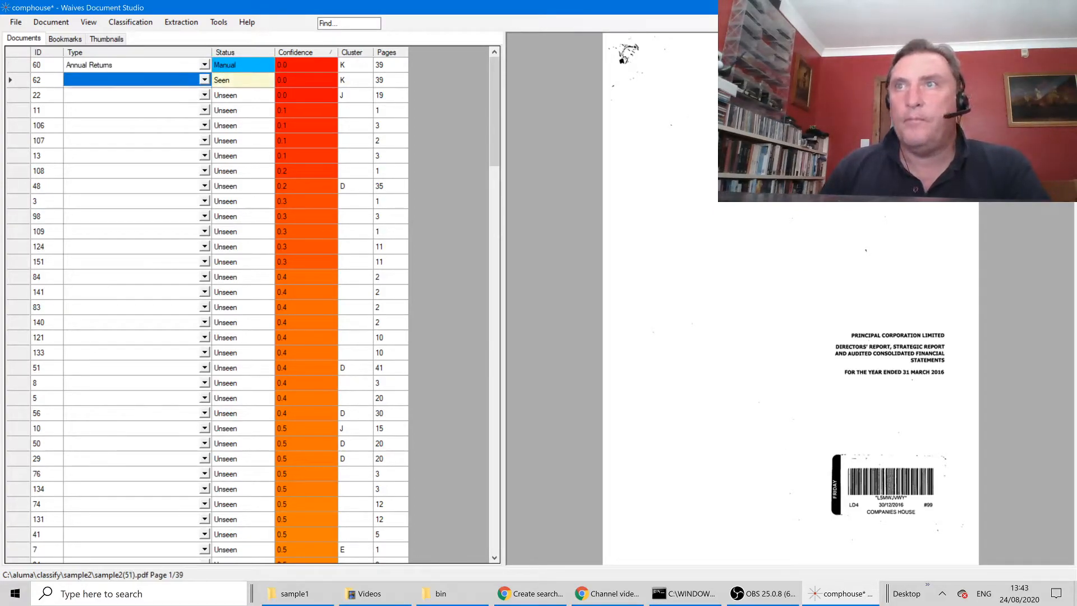
pyautogui.click(178, 85)
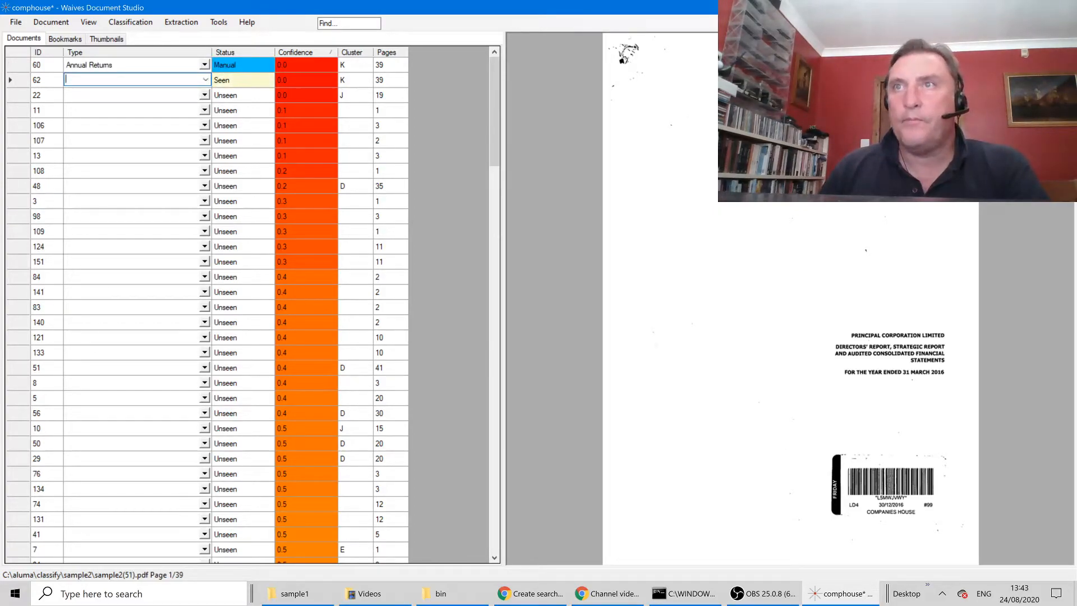
pyautogui.click(141, 96)
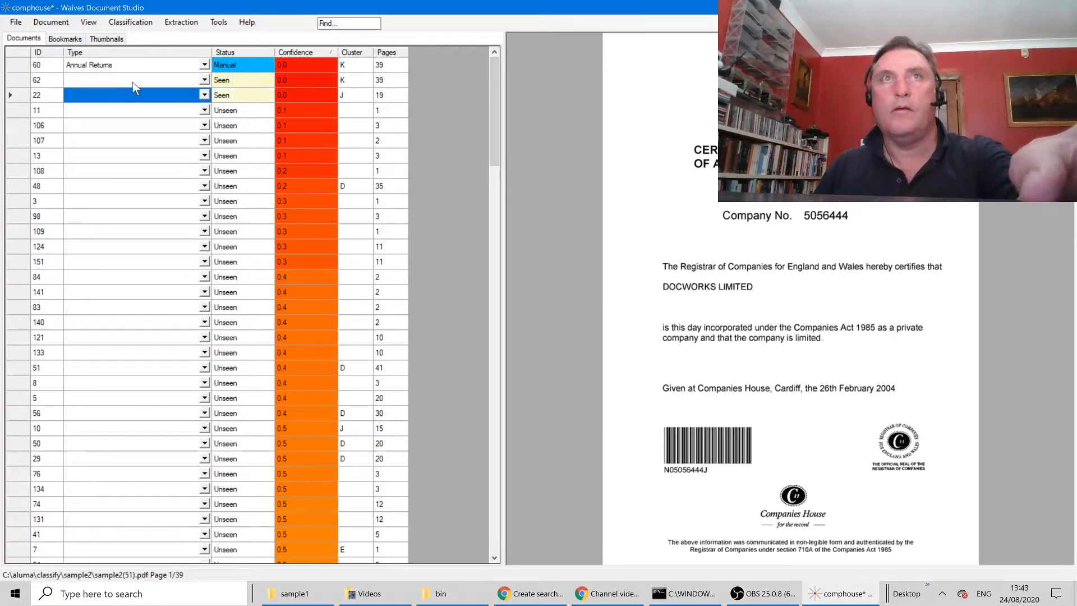
pyautogui.click(143, 77)
pyautogui.write('Annual Returns')
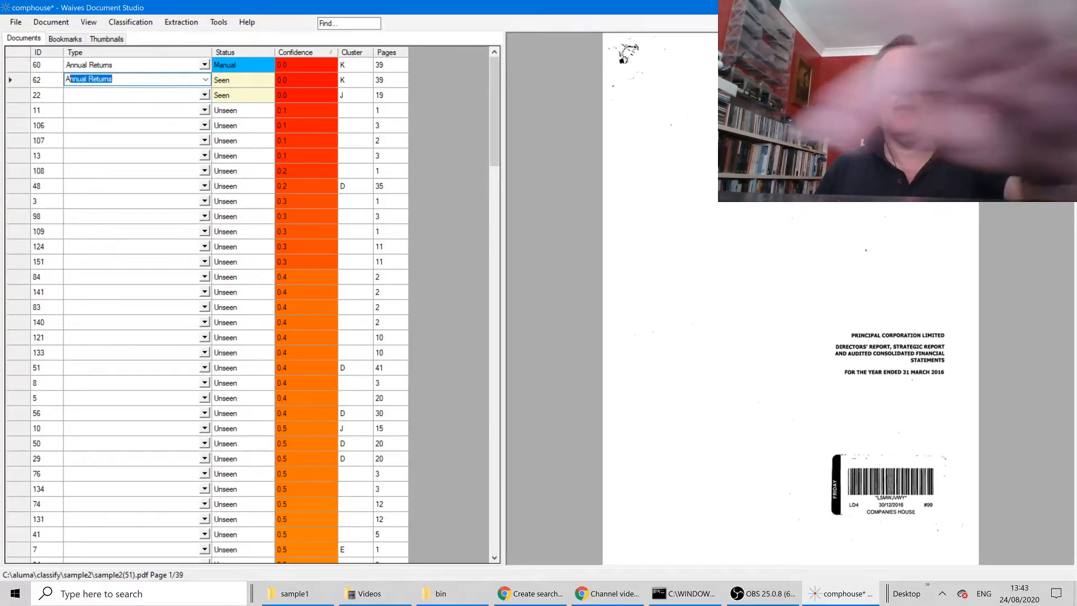
pyautogui.press('Return')
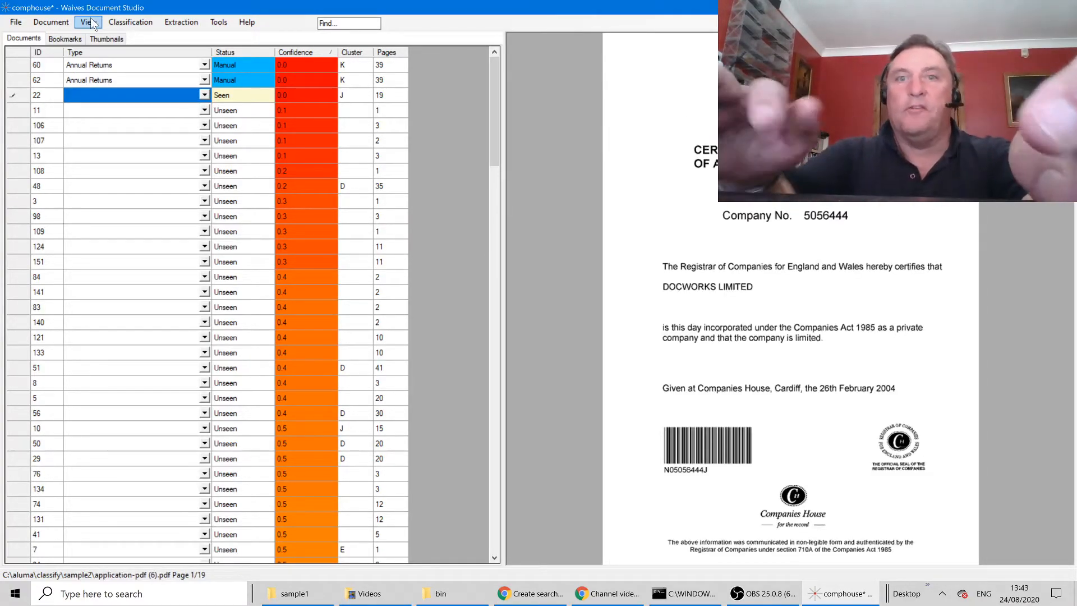
pyautogui.write('cates')
pyautogui.press('Return')
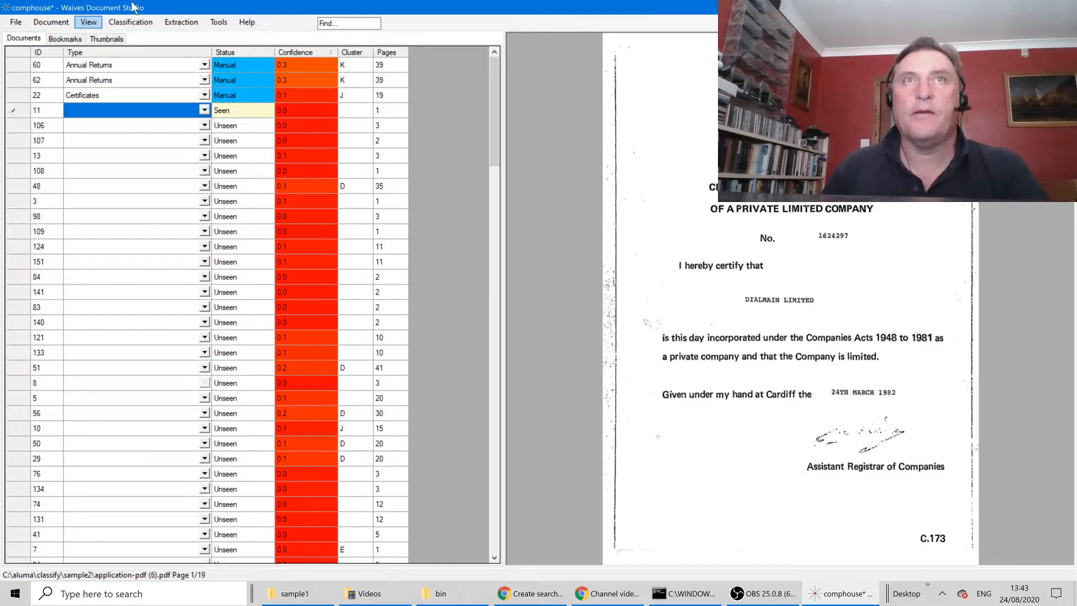
# Sort the document list by cluster and view the documents 2, 24 and 25 in cluster F
pyautogui.click(351, 51)
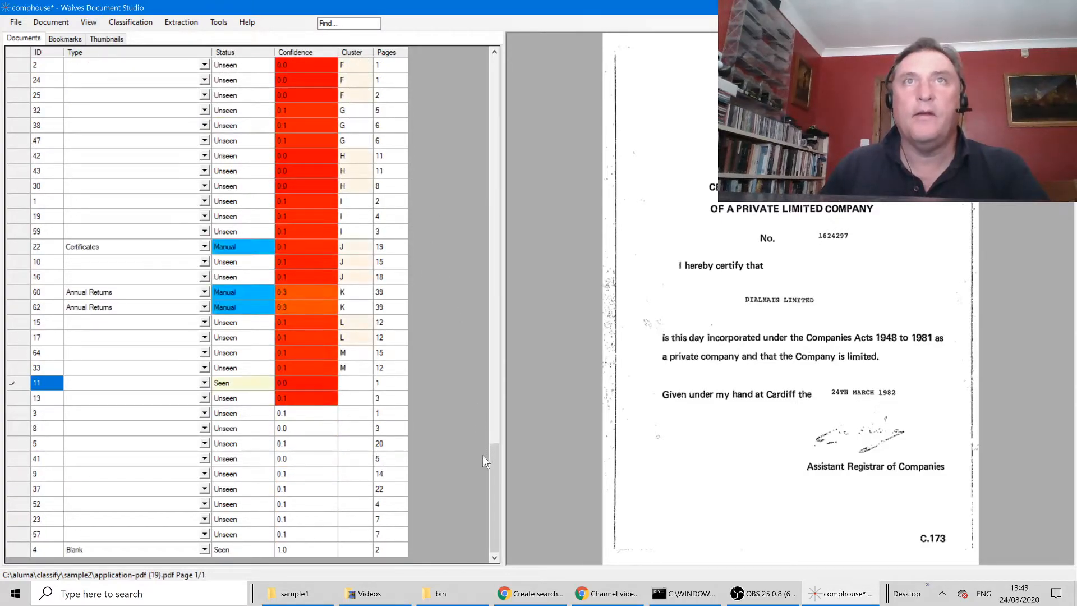
pyautogui.click(163, 69)
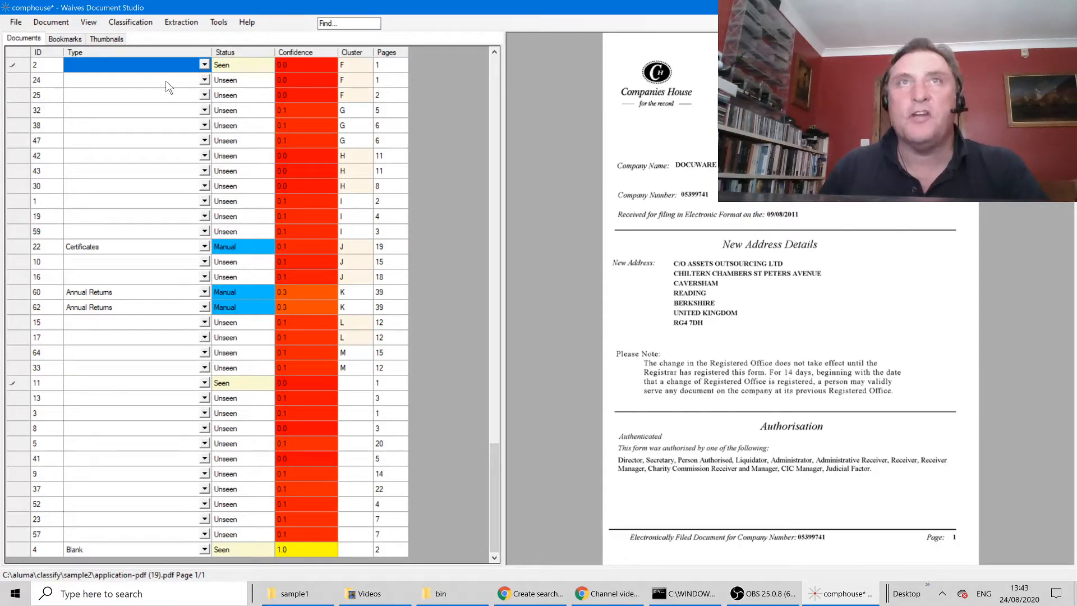
pyautogui.click(158, 97)
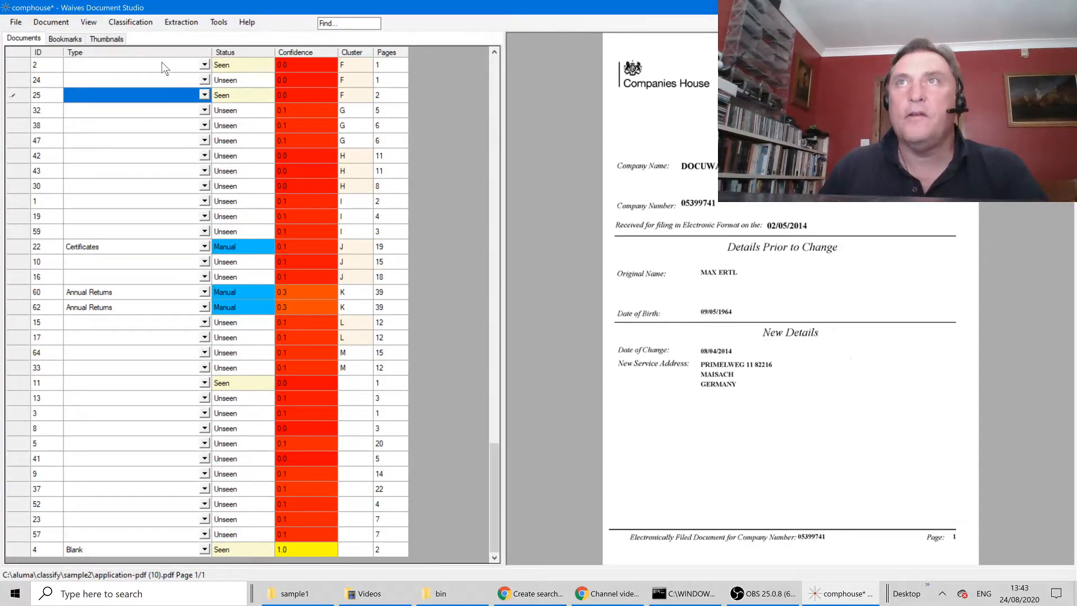
pyautogui.press('Up')
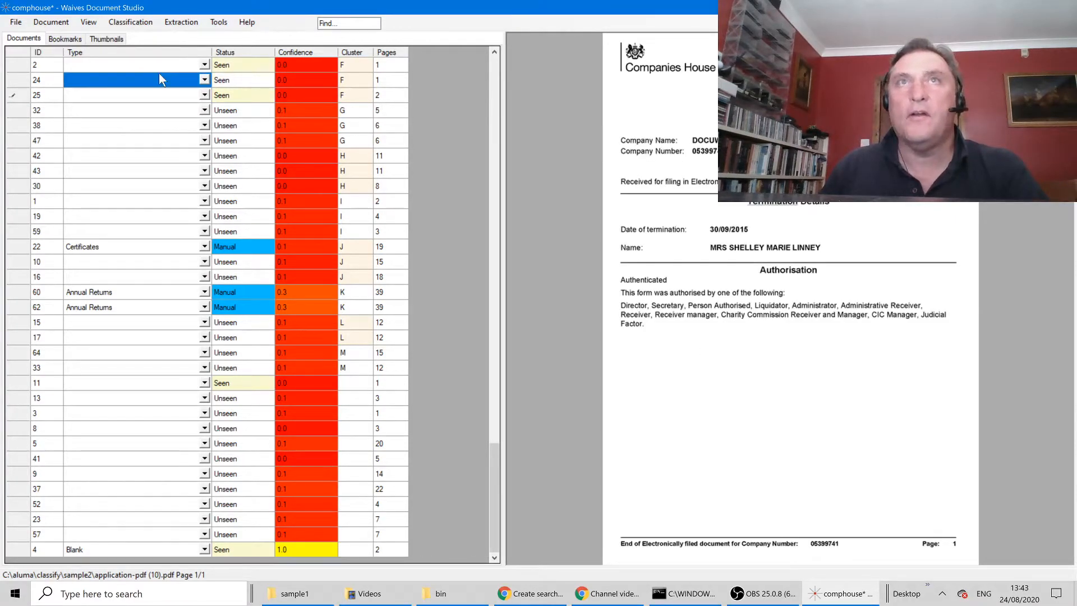
pyautogui.press('Up')
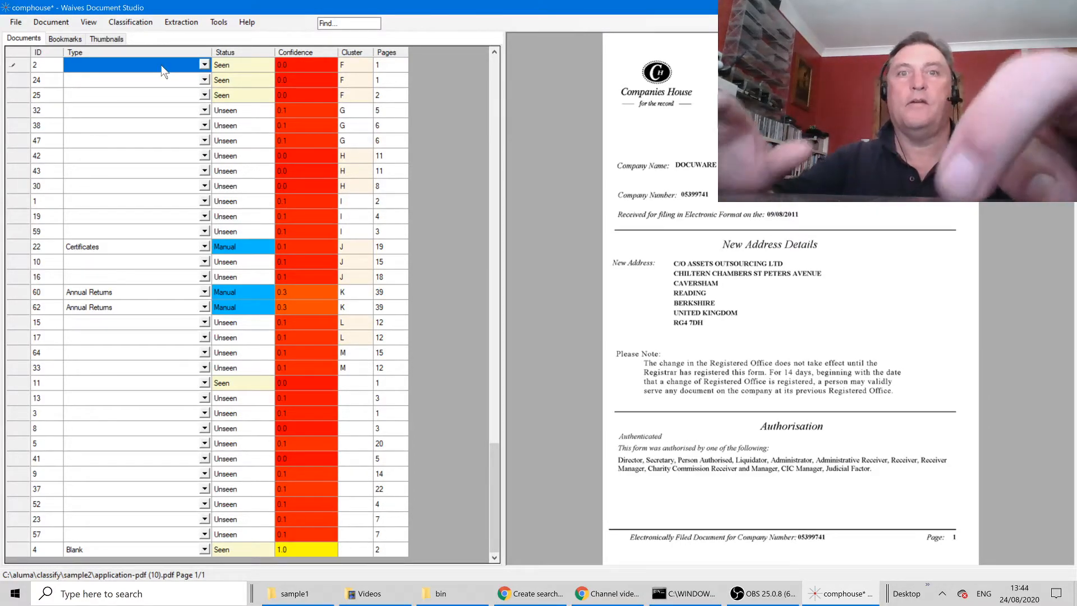
# Assign the new document type "Address change" to document 2 and move on to document 24
pyautogui.write('A')
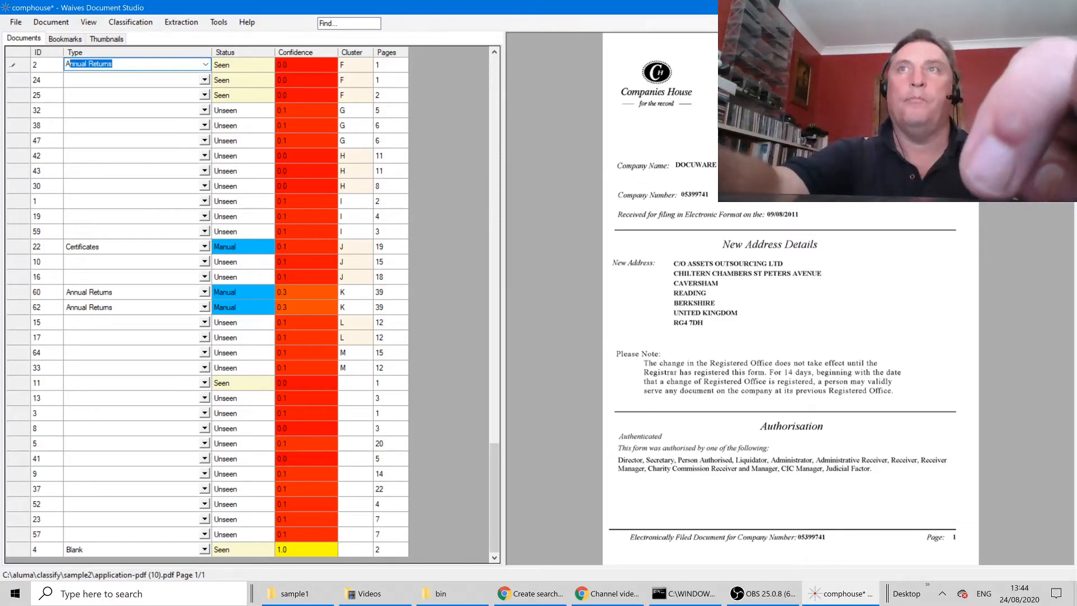
pyautogui.write('dd')
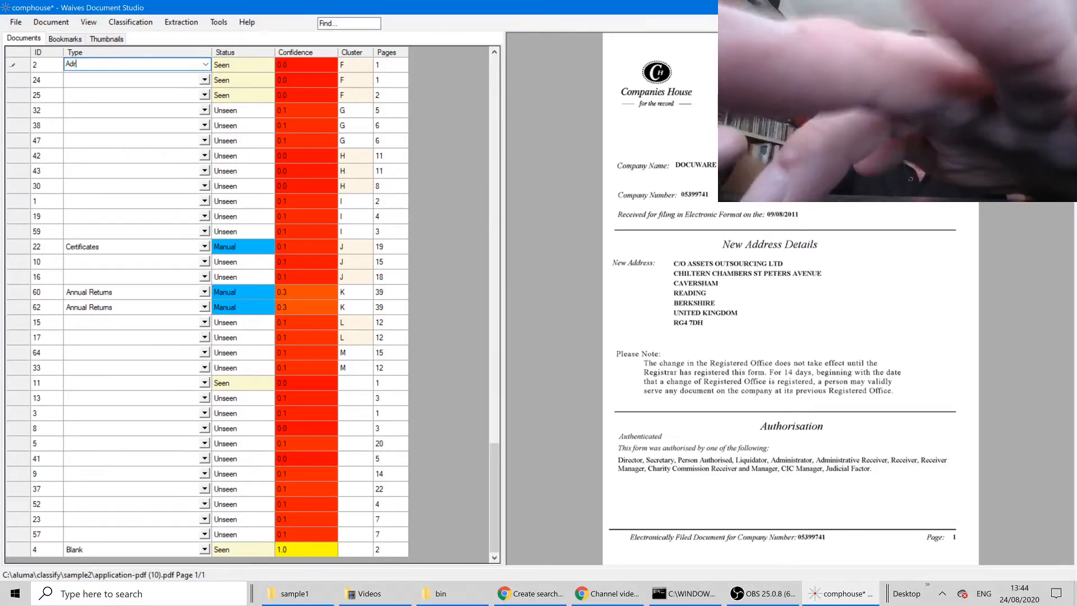
pyautogui.write('res')
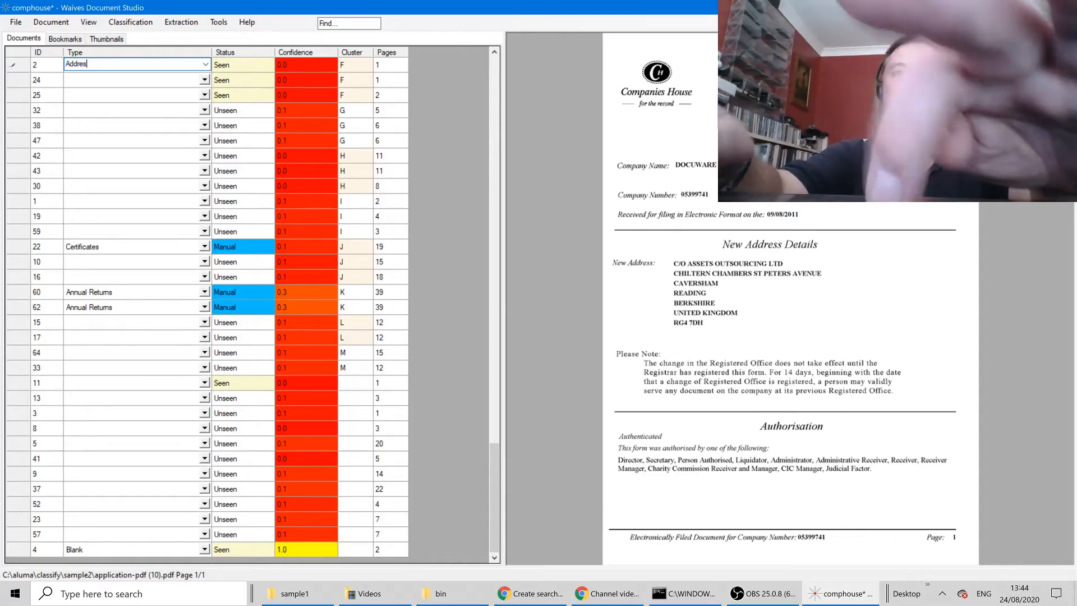
pyautogui.write('s change')
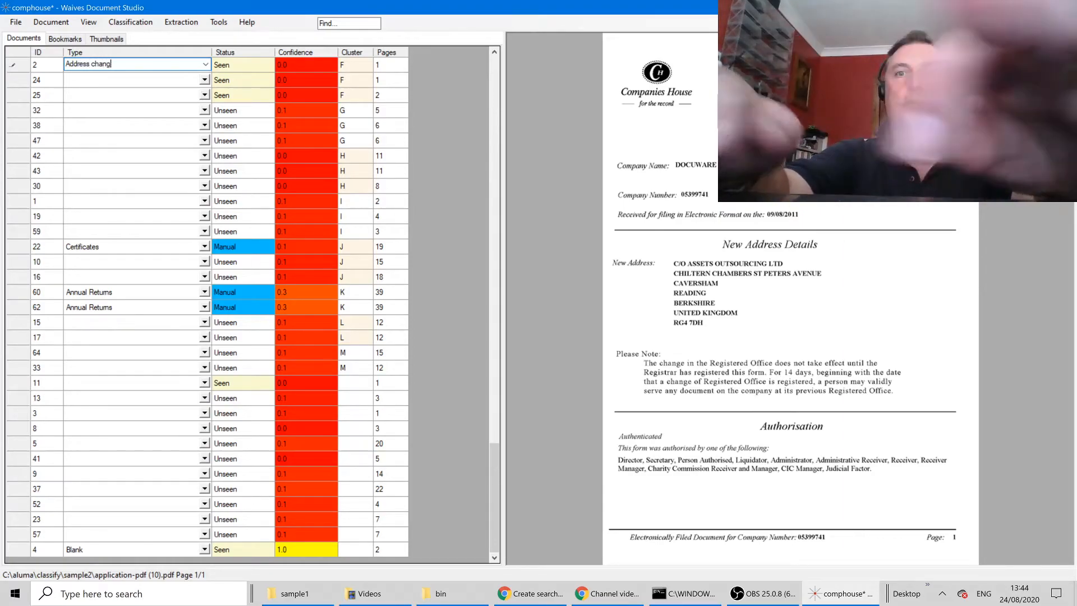
pyautogui.press('Return')
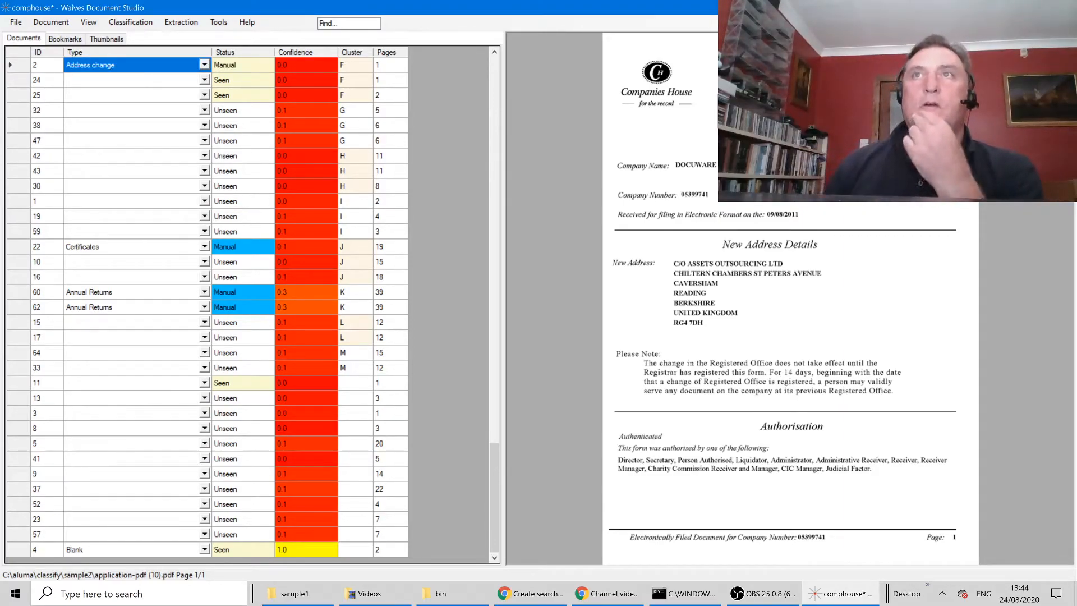
pyautogui.click(134, 79)
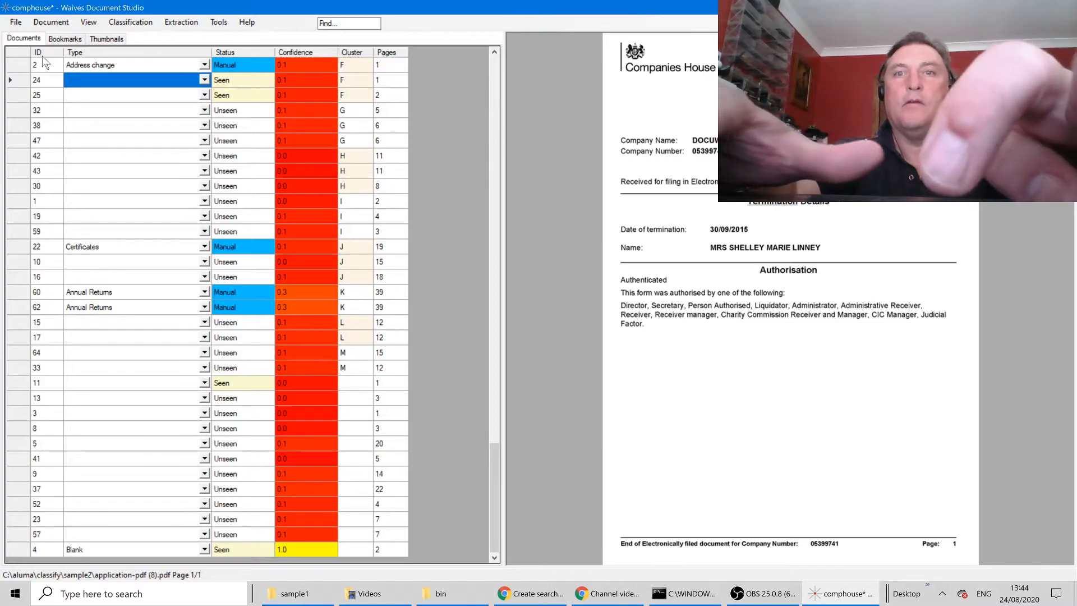
# Classify documents 24 and 25 in cluster F as Appointments
pyautogui.write('Appointments')
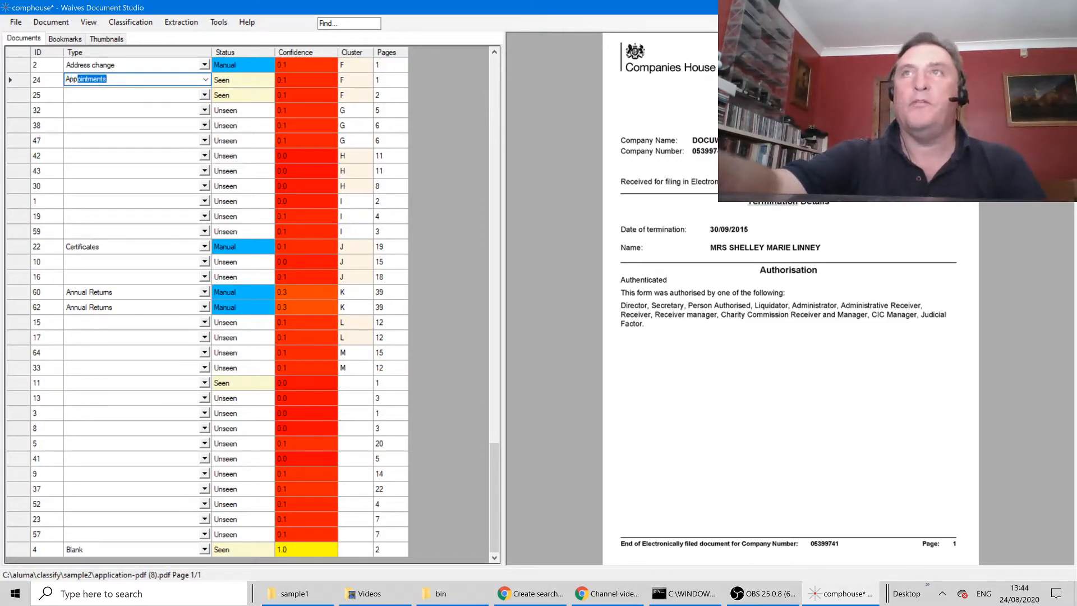
pyautogui.press('Return')
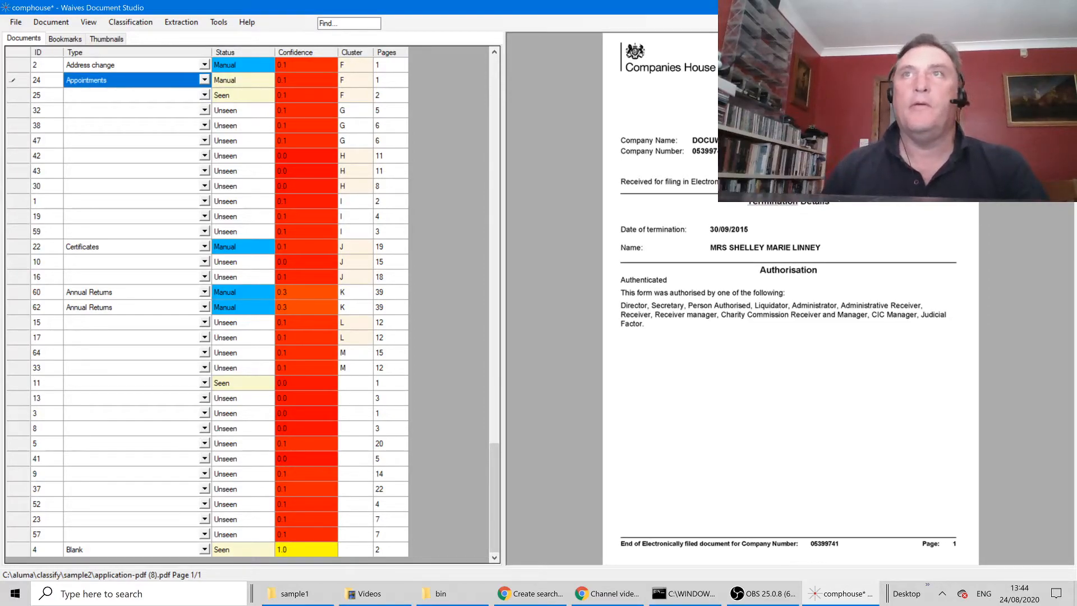
pyautogui.press('Return')
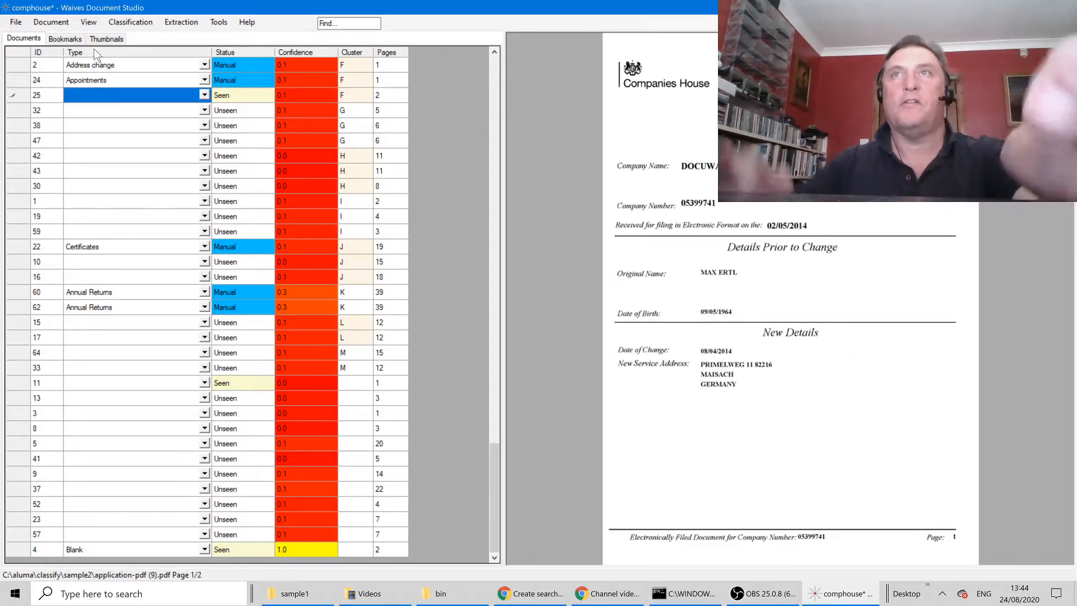
pyautogui.write('Appointments')
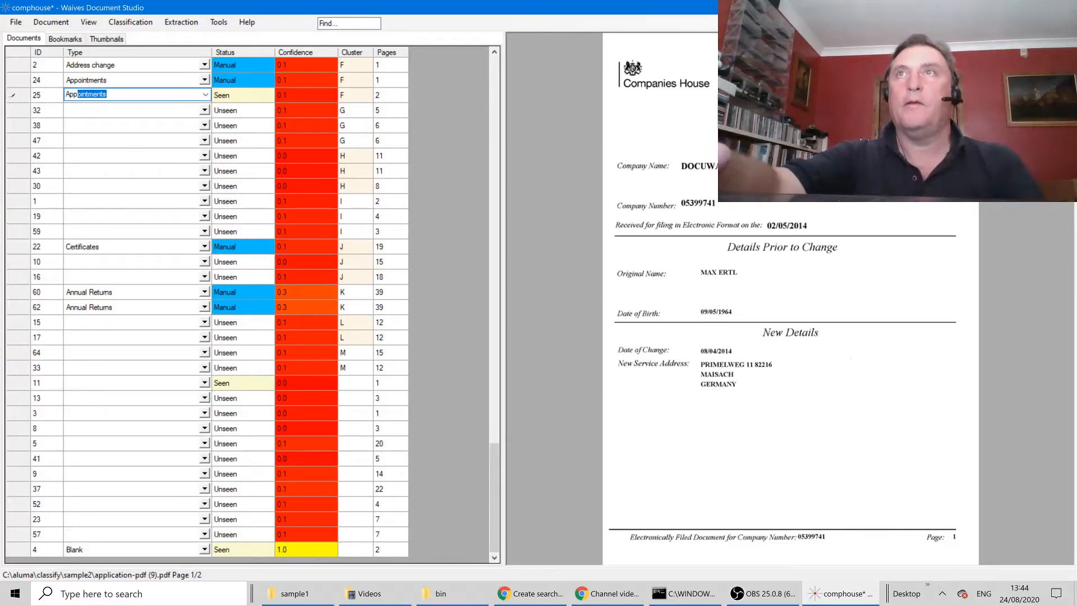
pyautogui.press('Return')
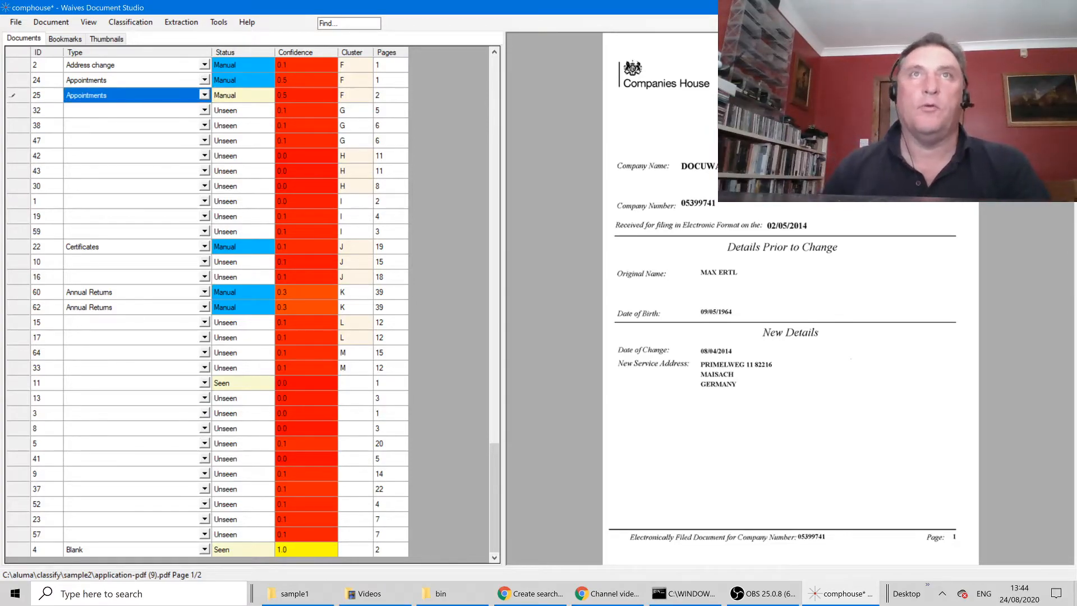
pyautogui.press('Return')
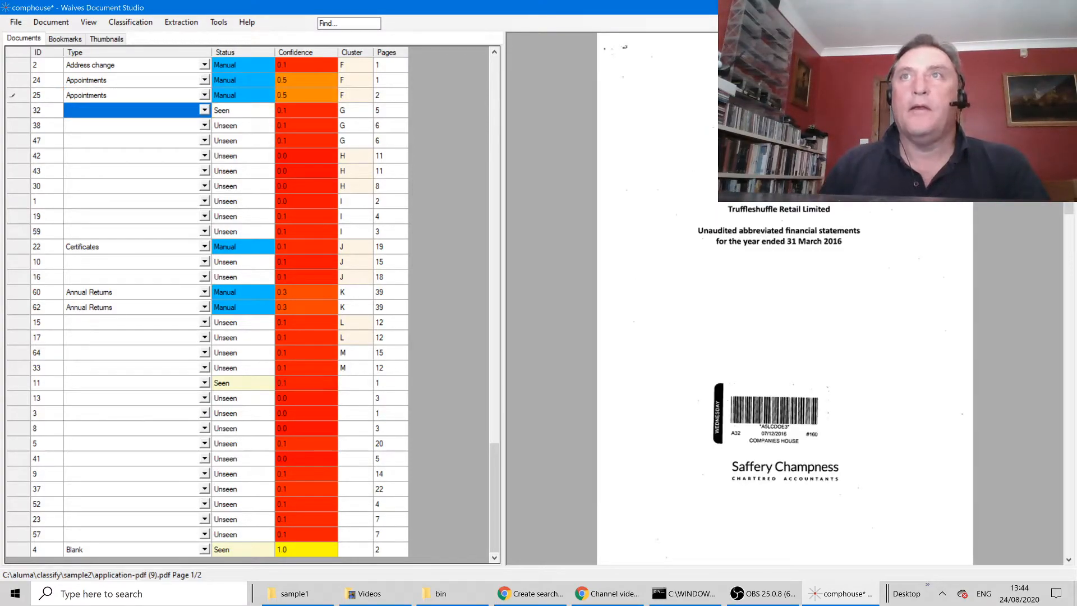
# Classify documents 32, 38 and 47 in cluster G as Annual Returns
pyautogui.write('A')
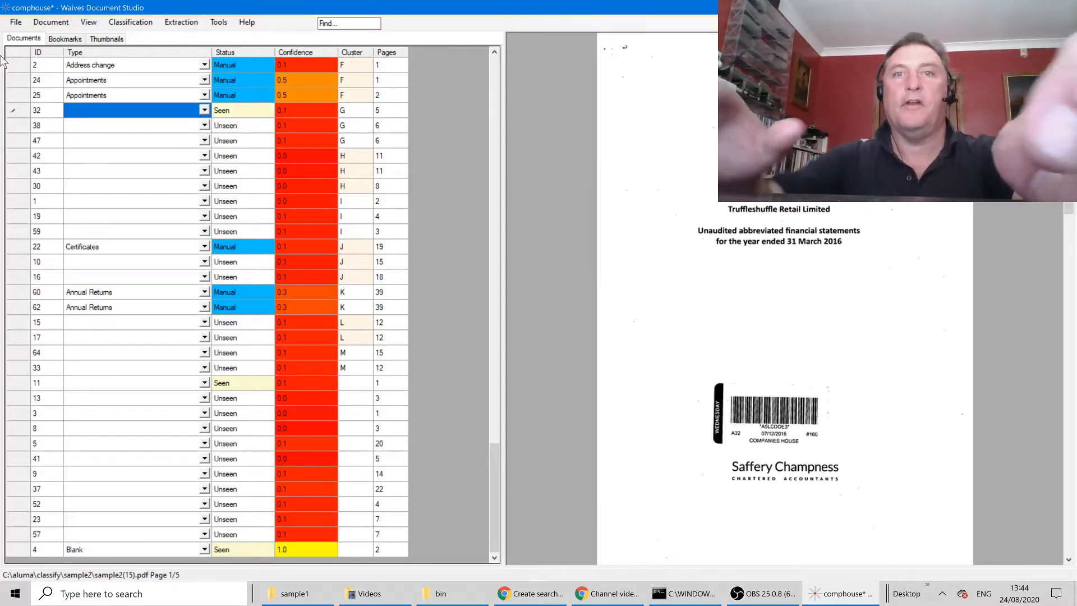
pyautogui.press('BackSpace')
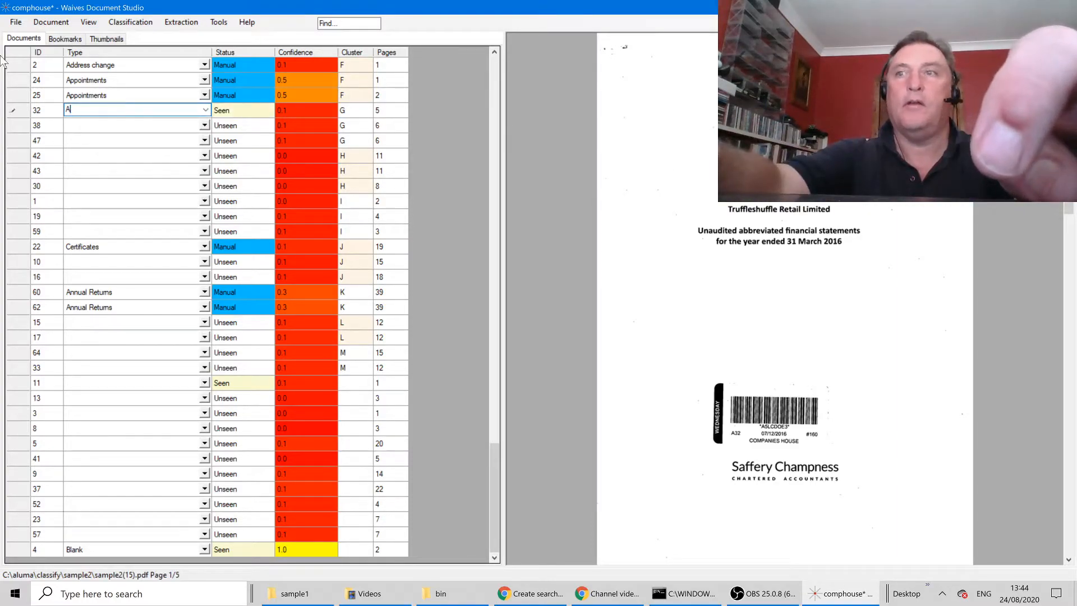
pyautogui.press('BackSpace')
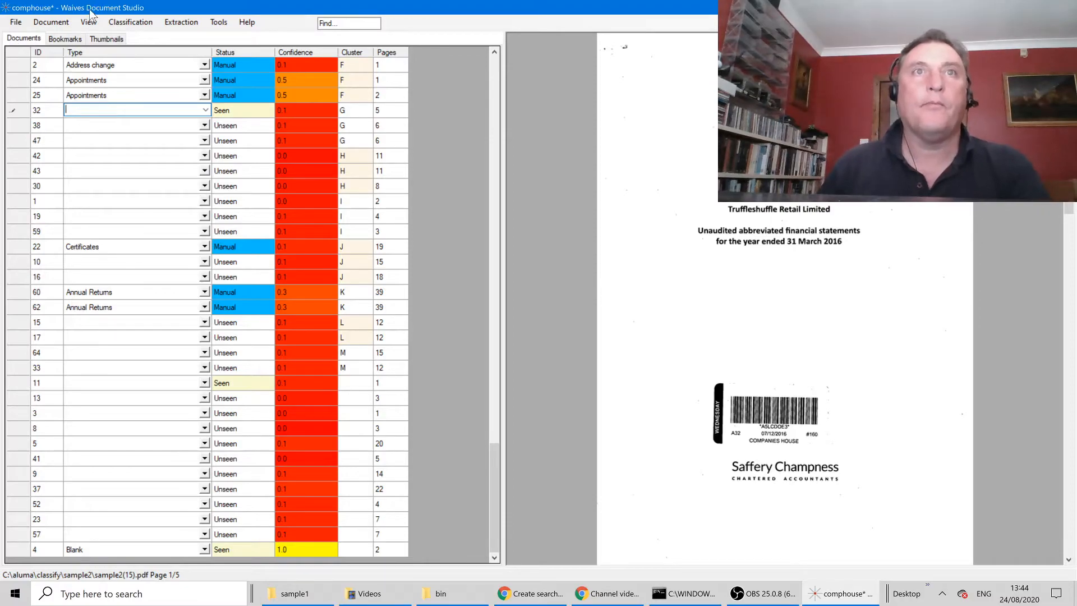
pyautogui.write('Annual Returns')
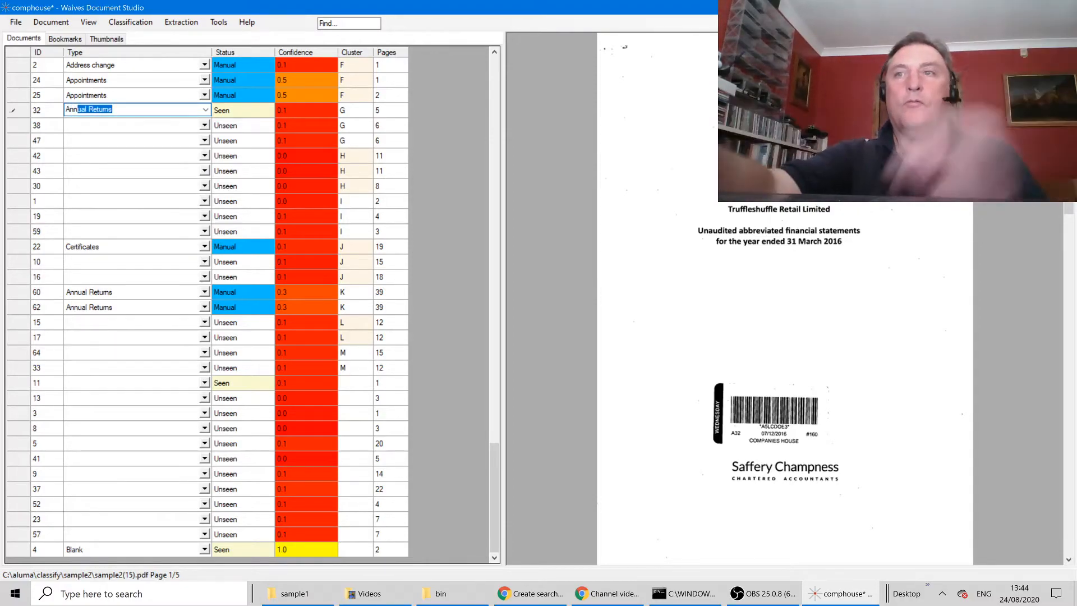
pyautogui.press('Return')
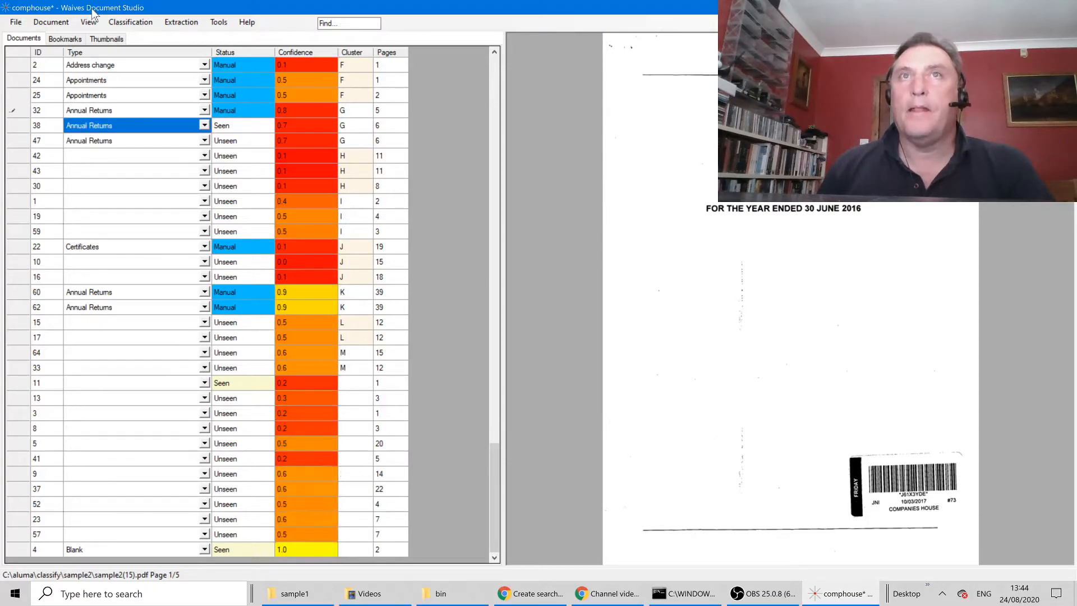
pyautogui.click(135, 142)
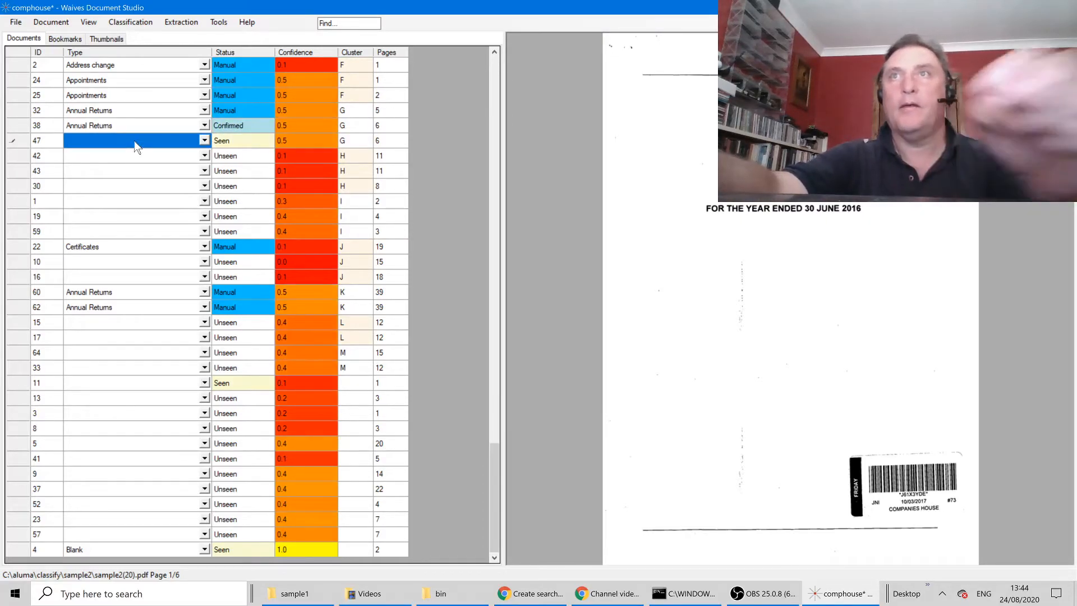
pyautogui.write('an')
pyautogui.press('Return')
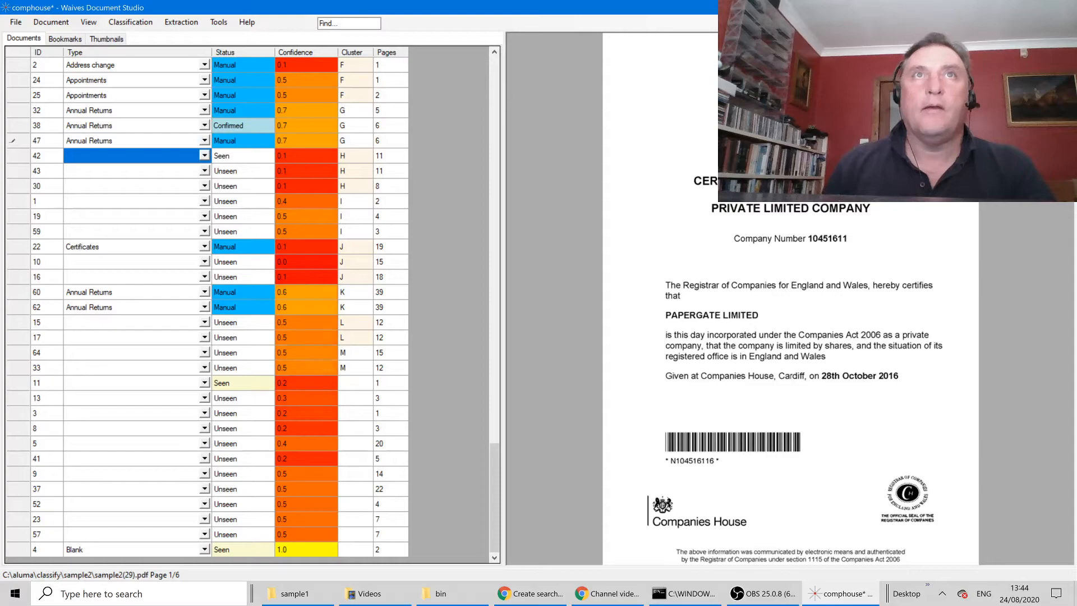
# Set the confidence level for automatic classification to Best Guess
pyautogui.click(124, 23)
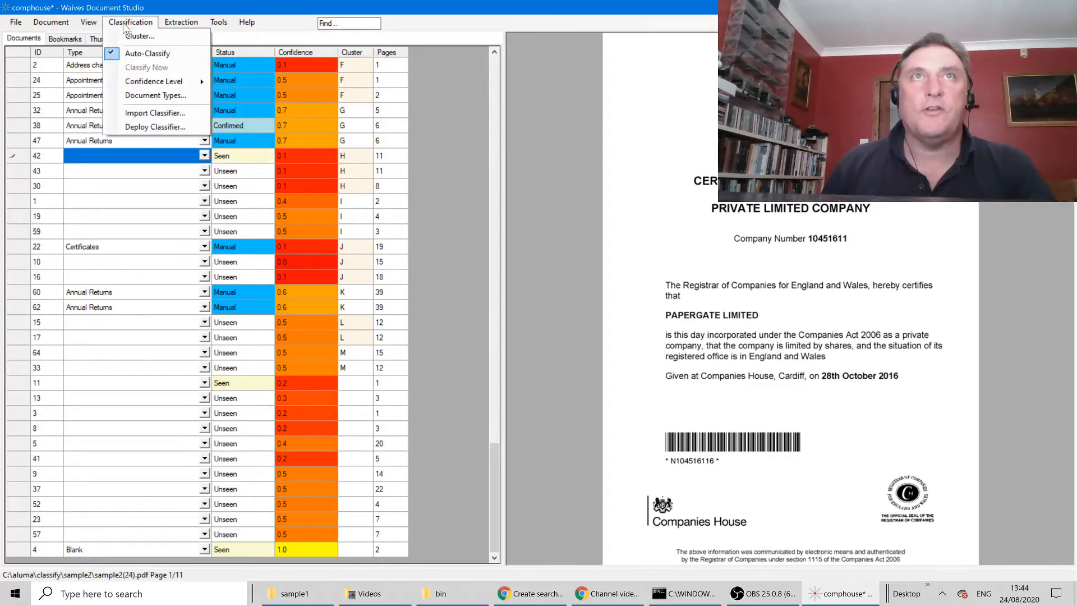
pyautogui.moveTo(153, 81)
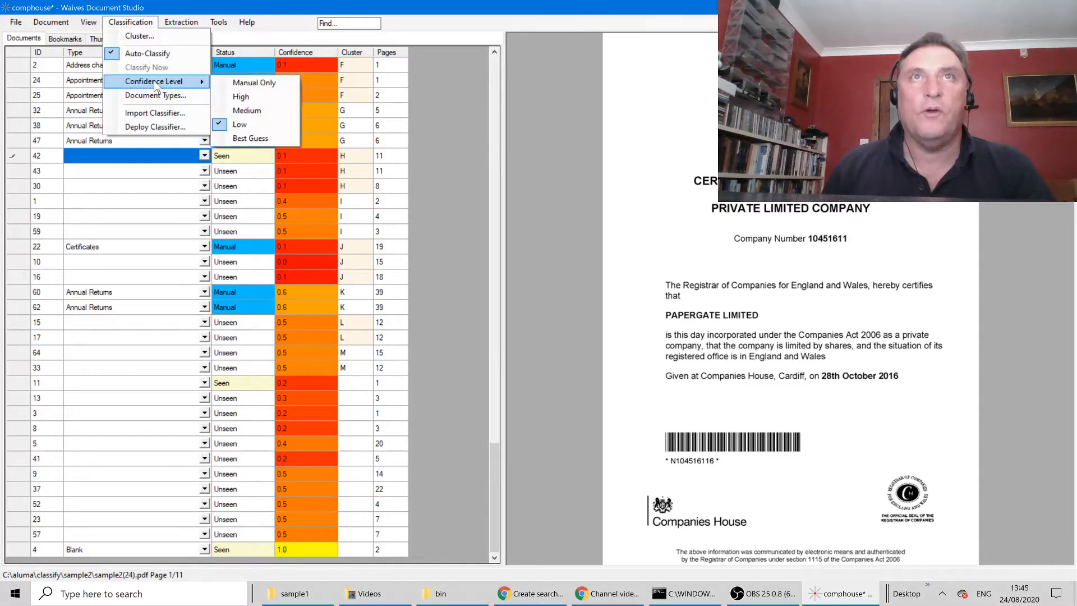
pyautogui.click(278, 140)
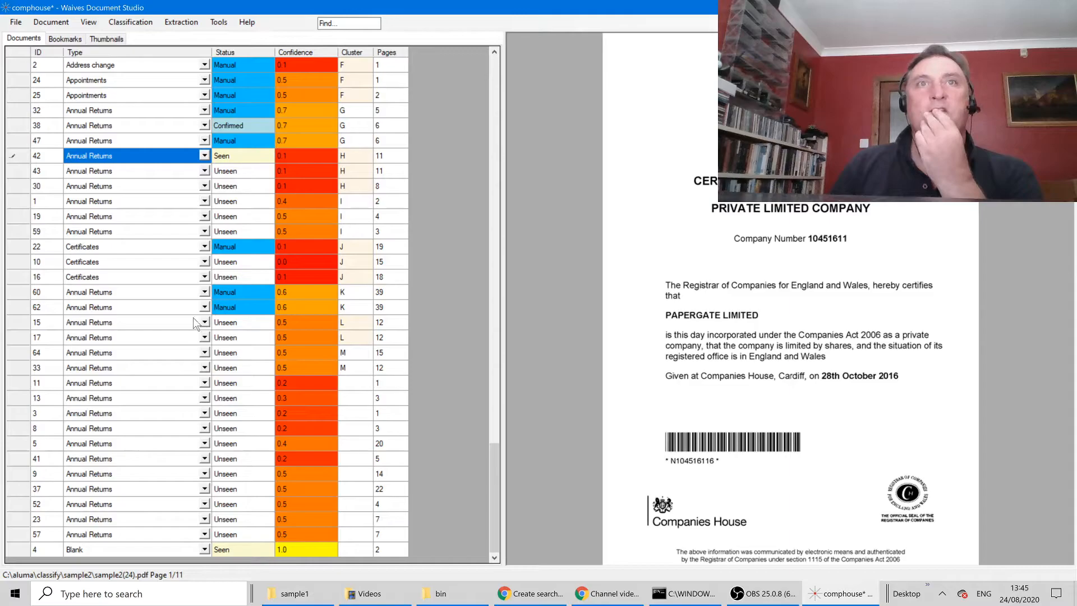
# Sort the document list by confidence and look through the types assigned from the lowest confidence upwards
pyautogui.click(311, 53)
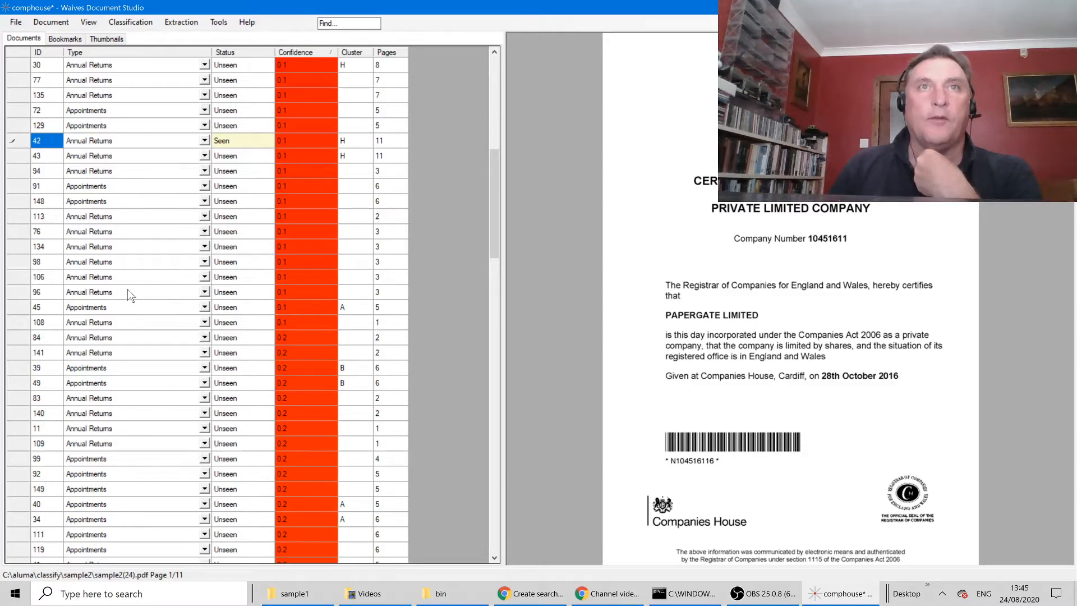
pyautogui.scroll(-3, 130, 296)
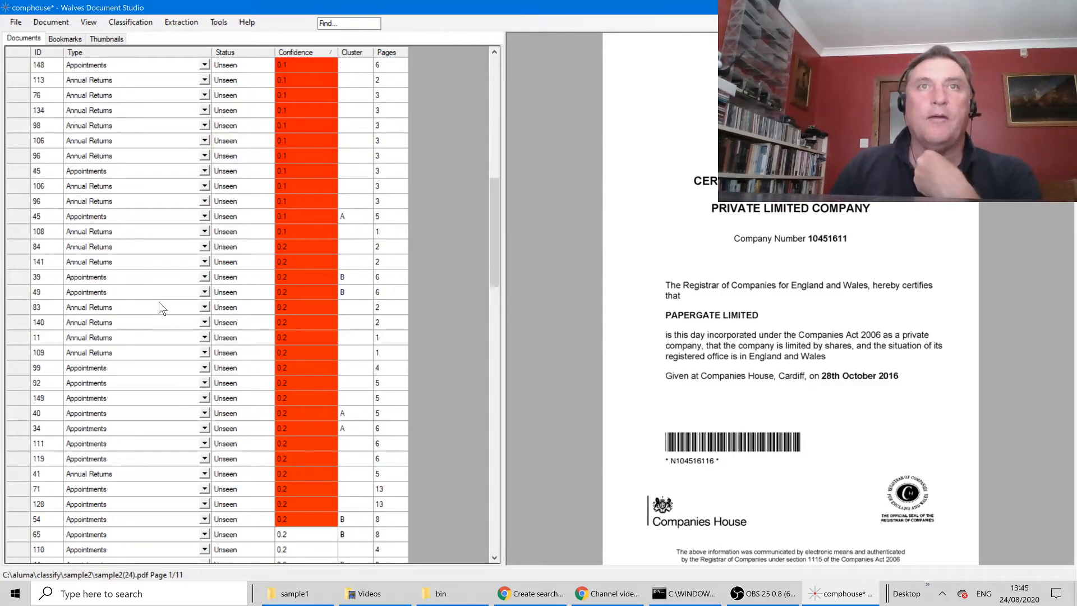
pyautogui.scroll(-4, 159, 304)
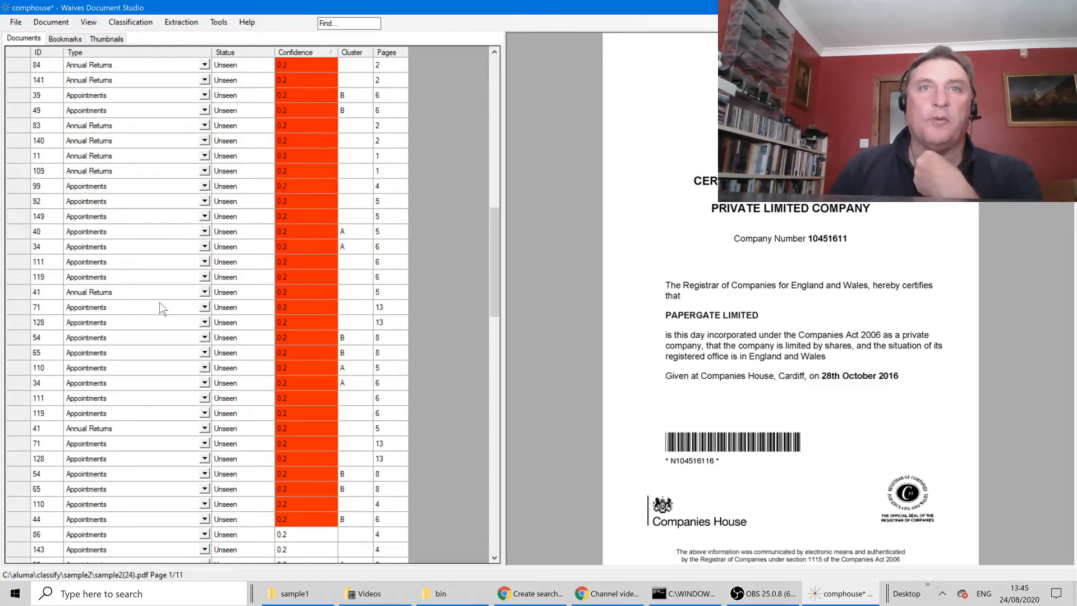
pyautogui.scroll(-5, 159, 302)
pyautogui.scroll(-3, 159, 307)
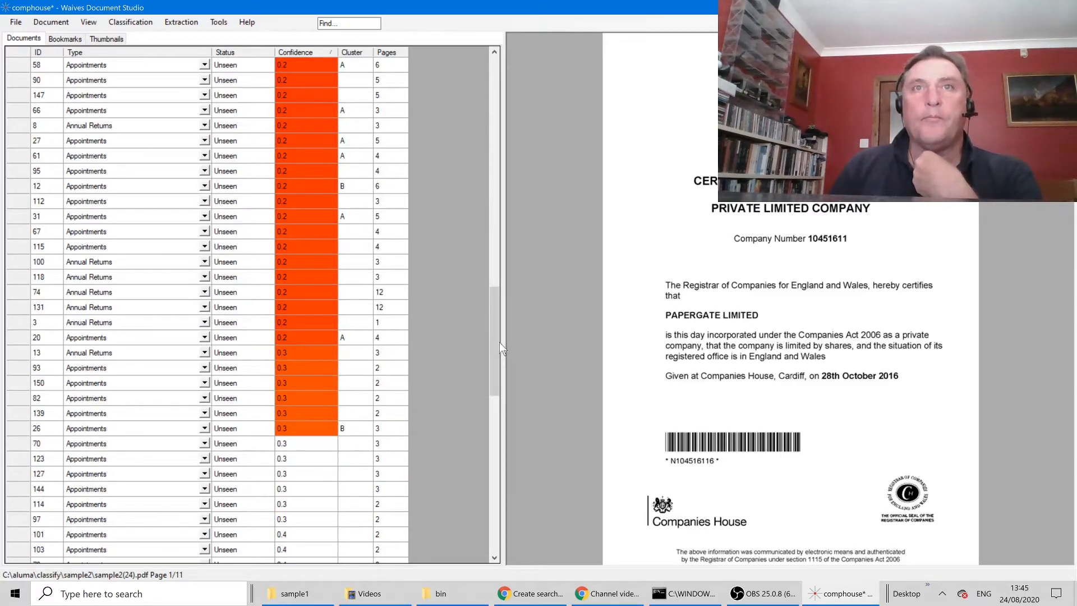
pyautogui.moveTo(500, 346); pyautogui.dragTo(496, 384)
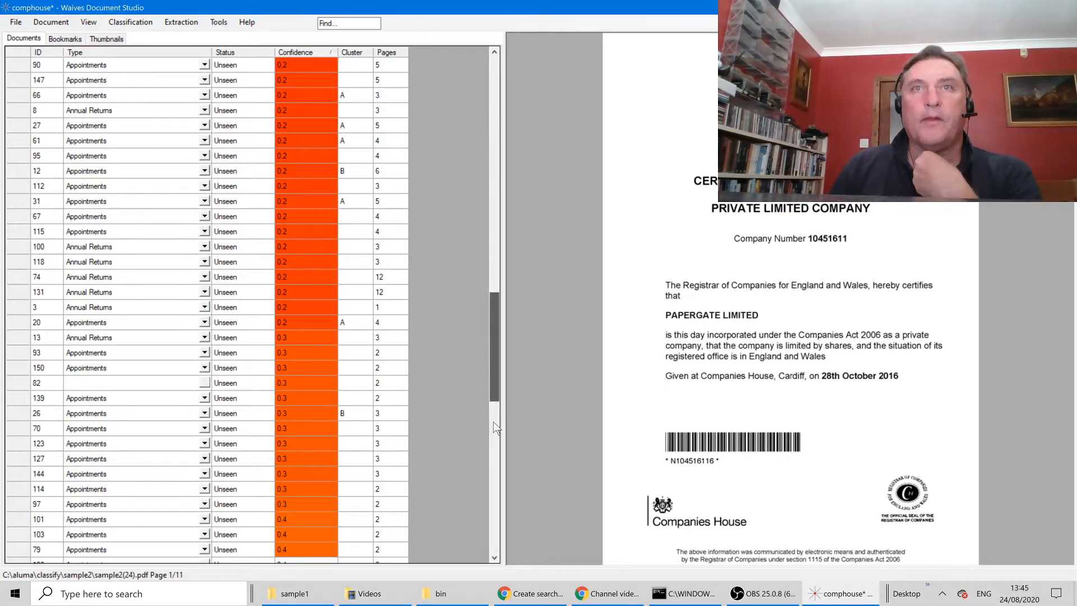
pyautogui.moveTo(495, 426); pyautogui.dragTo(499, 342)
pyautogui.moveTo(510, 147); pyautogui.dragTo(498, 50)
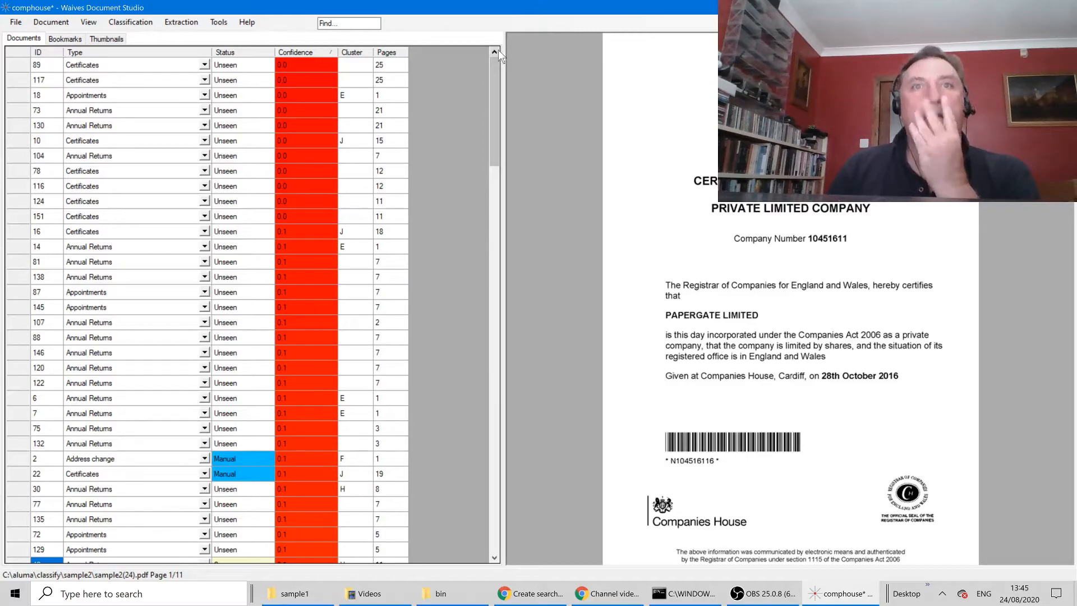
# Add the Confident and Similarity columns to the document list
pyautogui.click(183, 22)
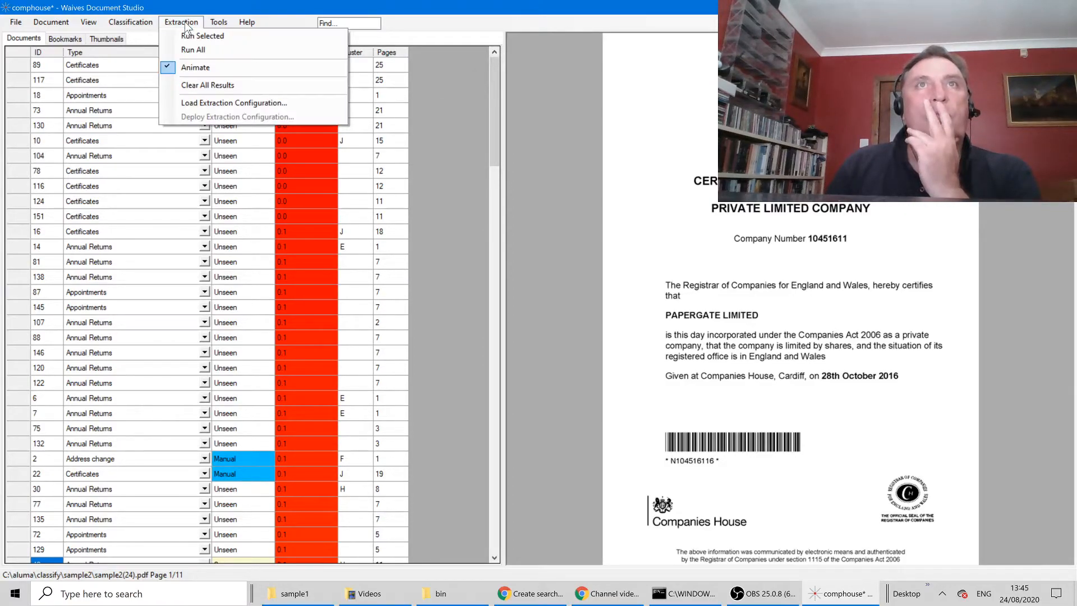
pyautogui.click(146, 23)
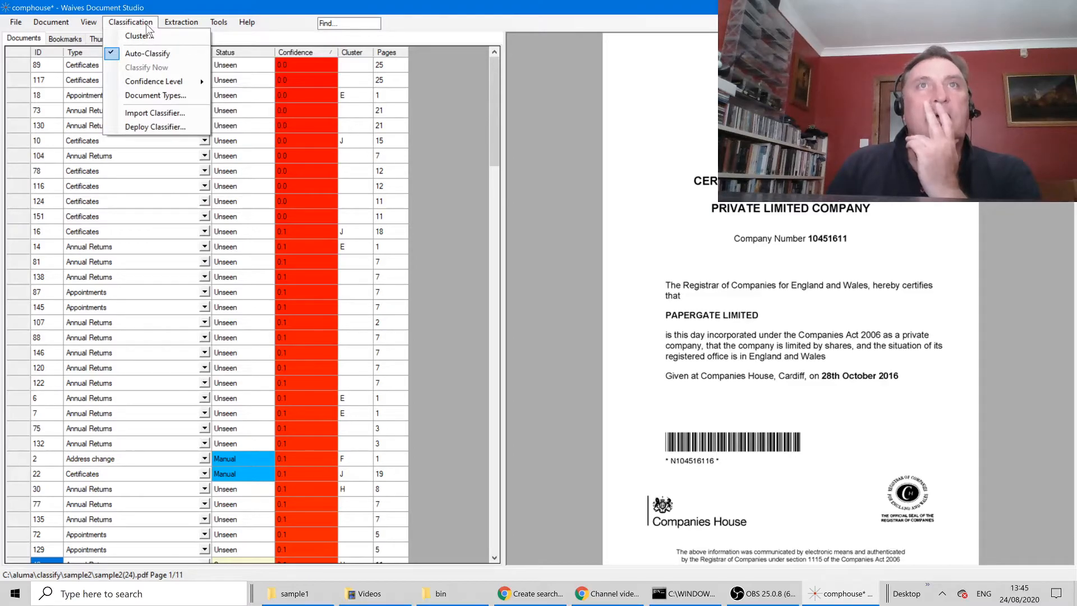
pyautogui.rightClick(25, 54)
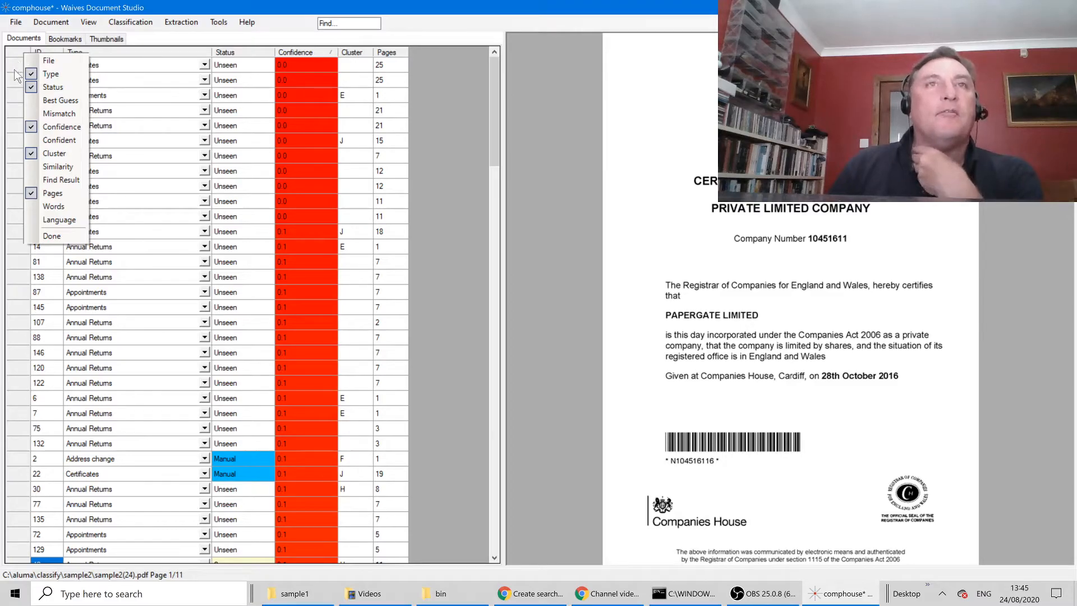
pyautogui.click(31, 153)
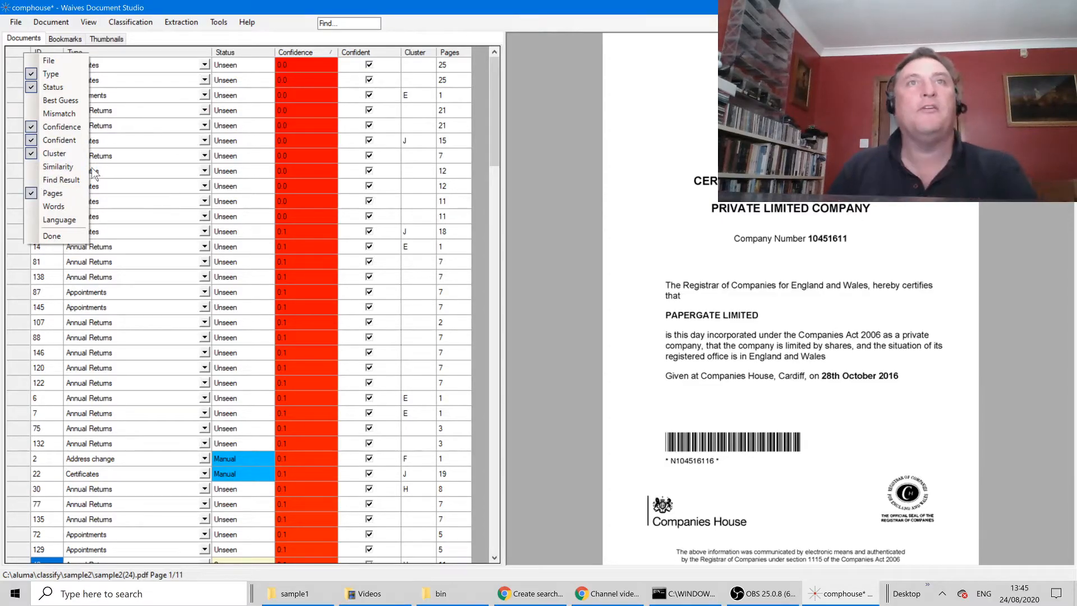
pyautogui.click(31, 167)
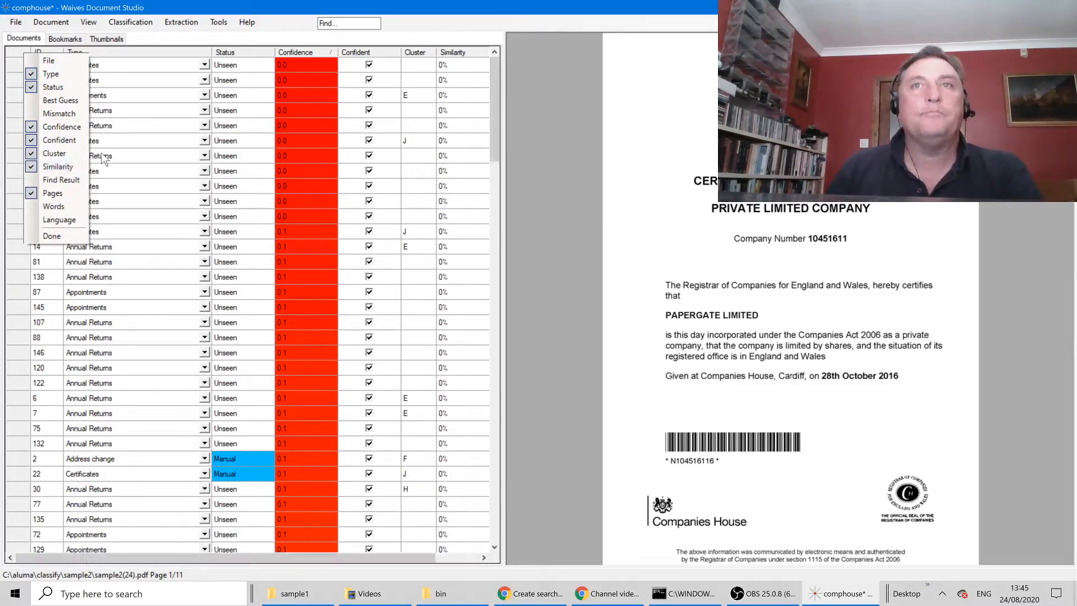
# Find the documents similar to document 89, the first one in the confidence-sorted list
pyautogui.click(127, 63)
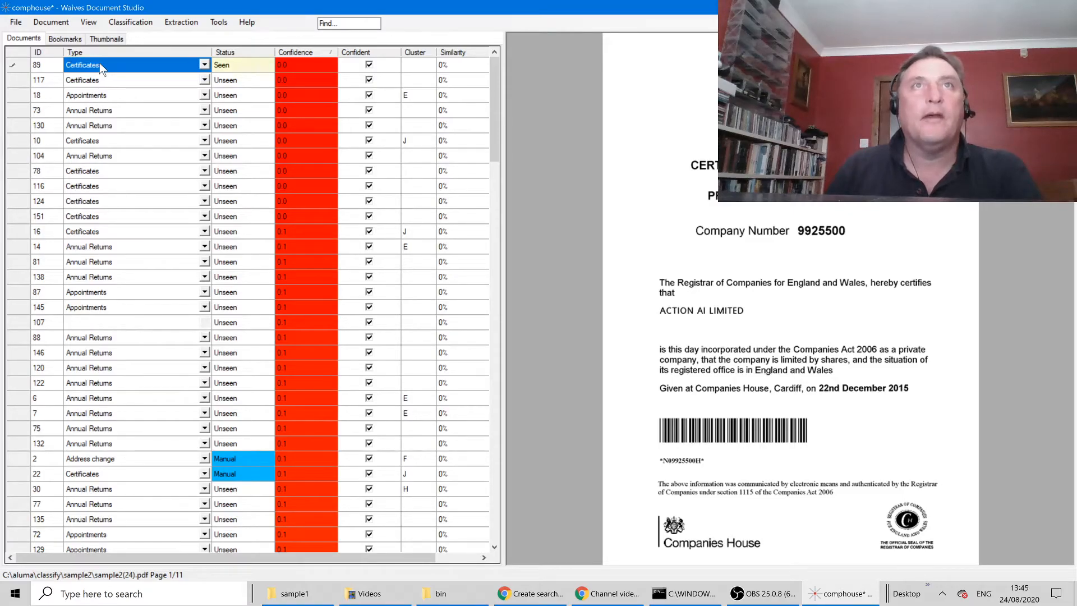
pyautogui.rightClick(99, 64)
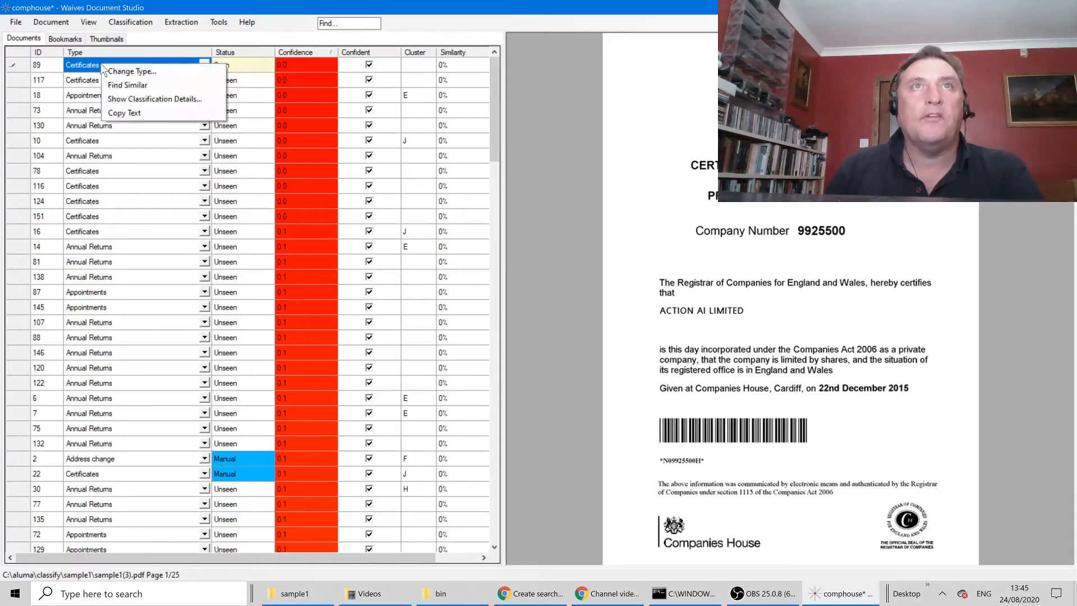
pyautogui.click(140, 87)
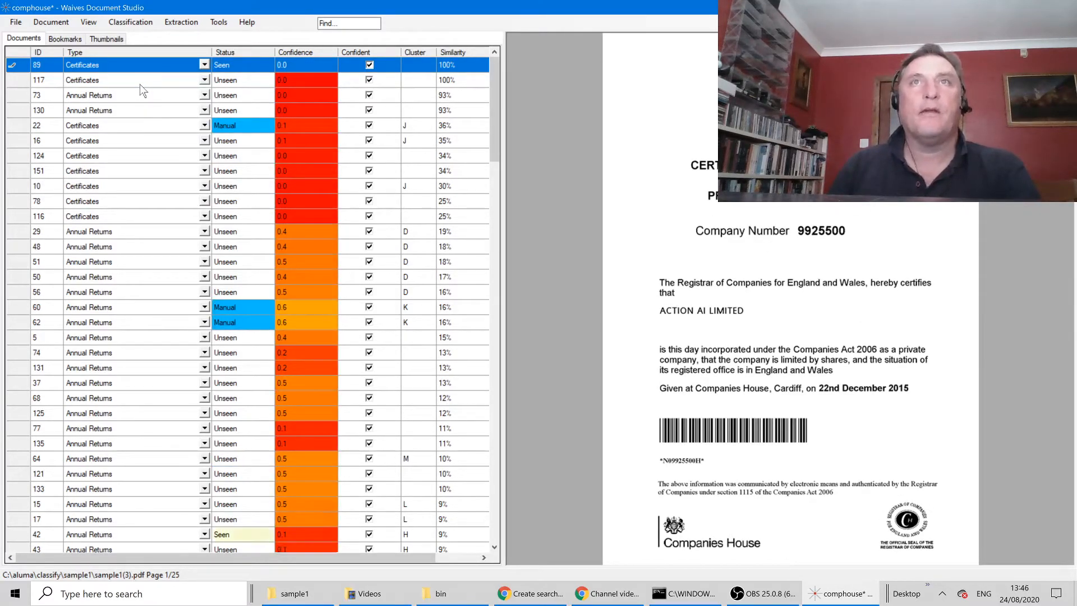
# Check documents 117, 73 and 130 in the similarity results and change the type of 73 and 130 to Certificates
pyautogui.click(106, 79)
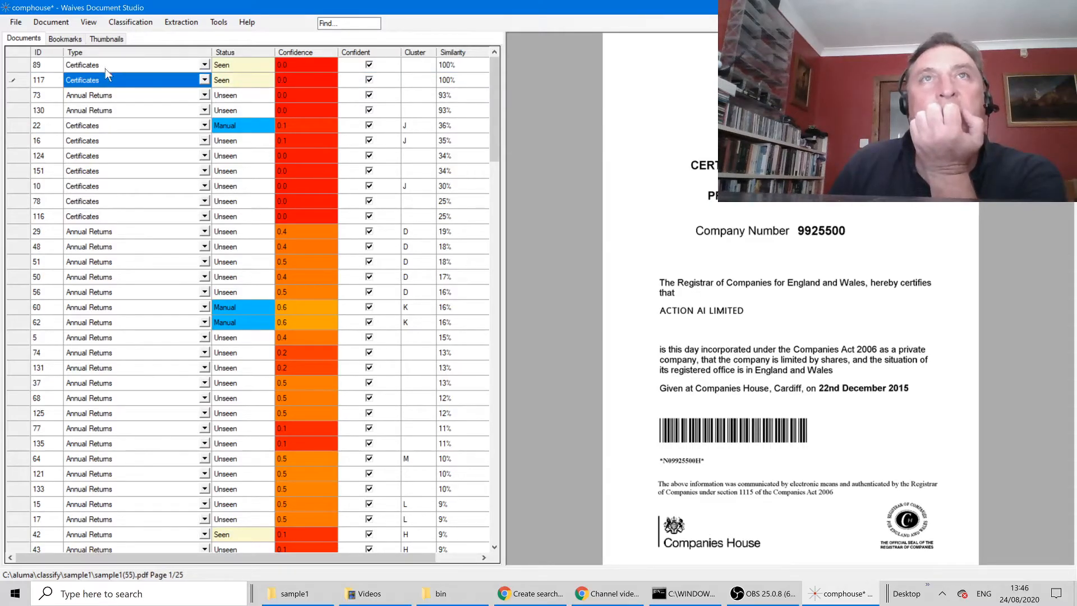
pyautogui.click(98, 95)
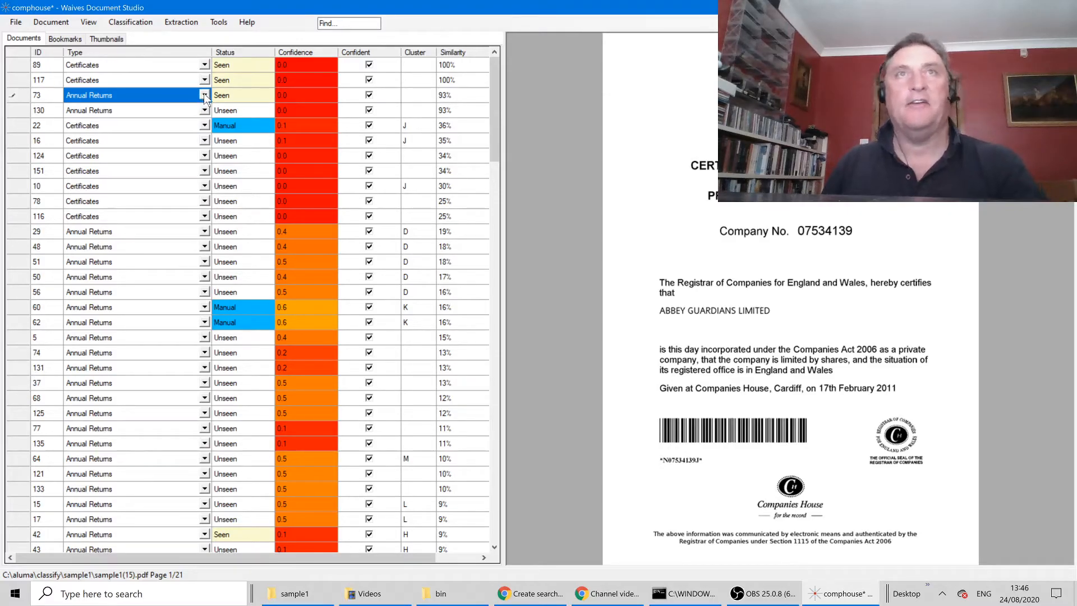
pyautogui.click(120, 109)
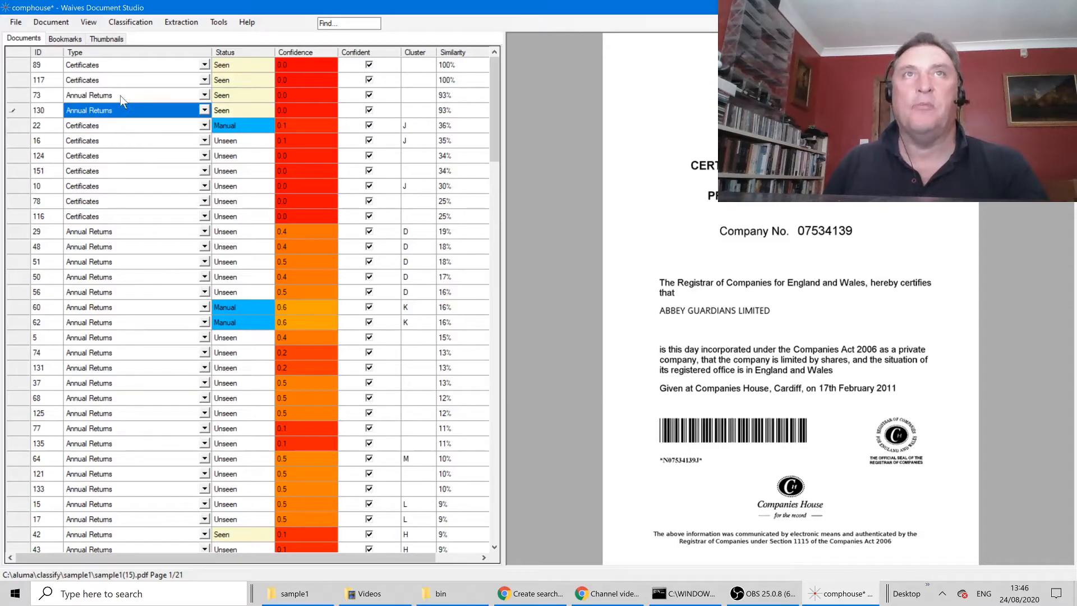
pyautogui.click(120, 95)
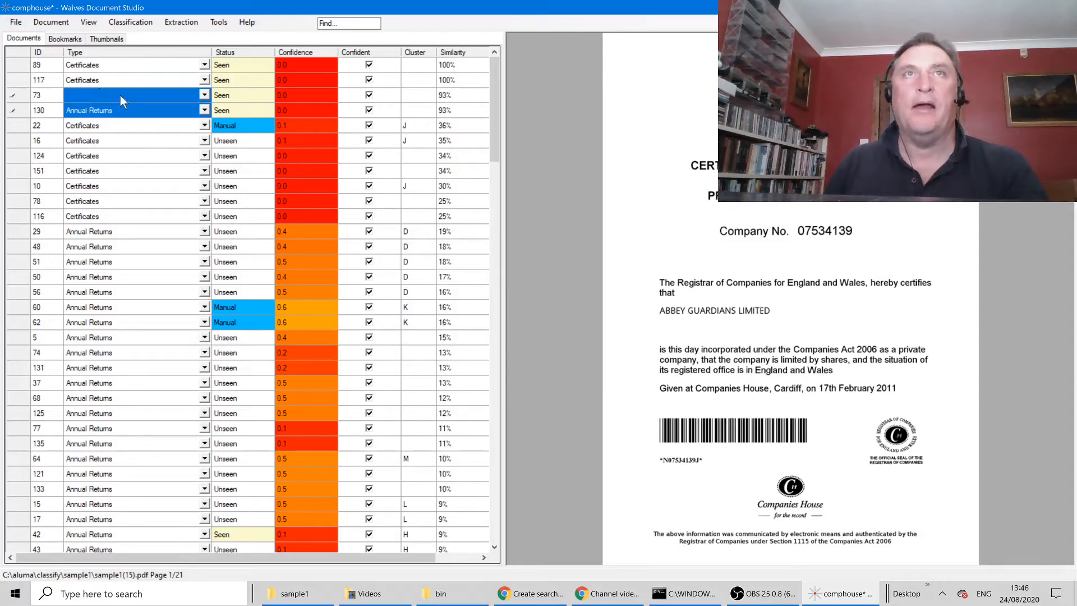
pyautogui.keyDown('shift'); pyautogui.click(144, 112); pyautogui.keyUp('shift')
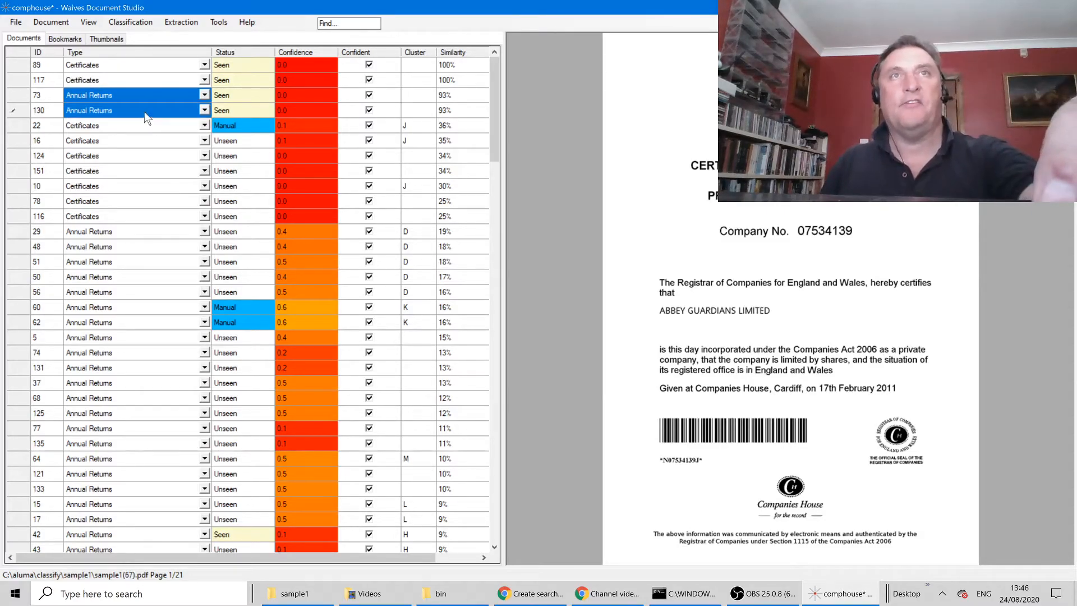
pyautogui.click(206, 95)
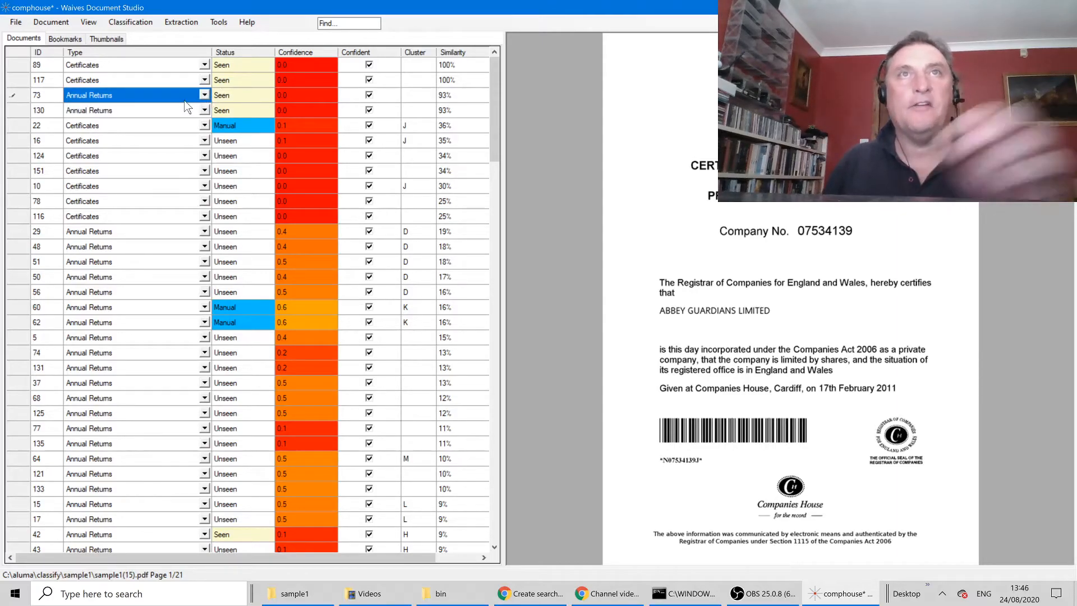
pyautogui.keyDown('shift'); pyautogui.click(175, 112); pyautogui.keyUp('shift')
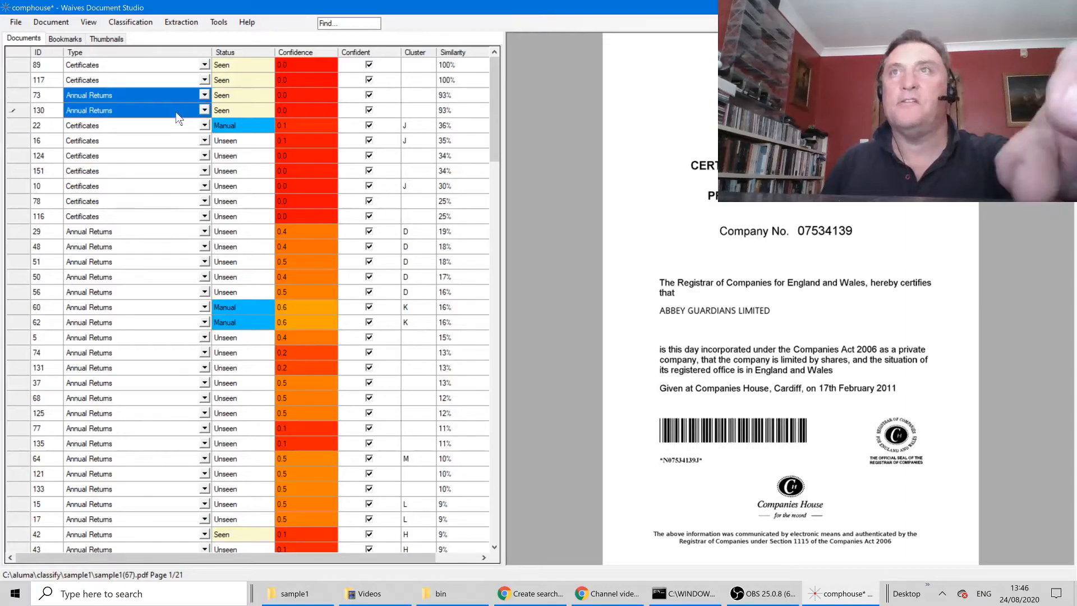
pyautogui.write('Certificates')
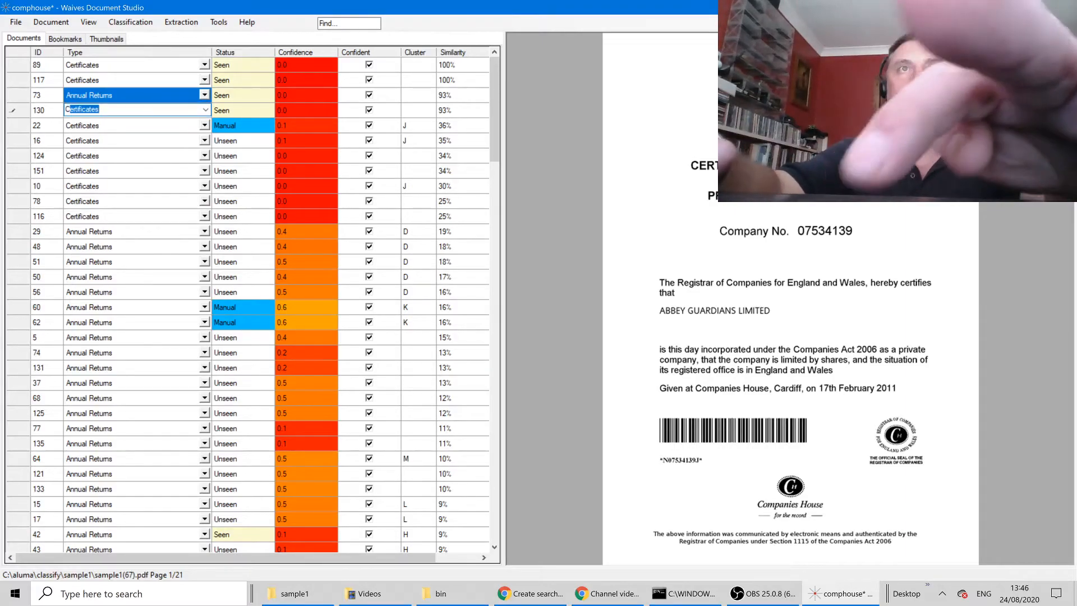
pyautogui.press('Return')
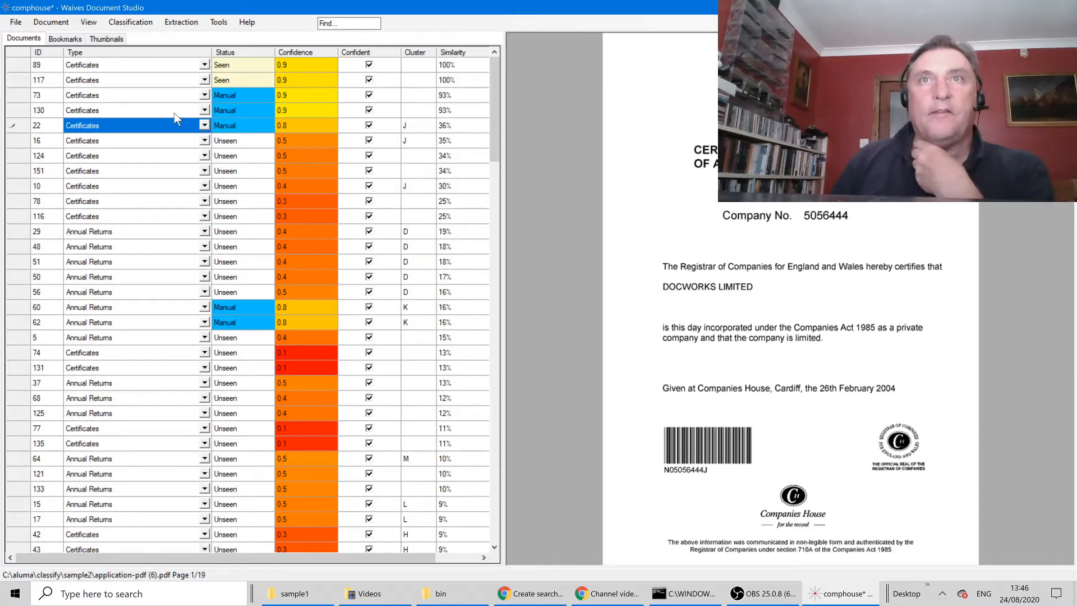
# Look at documents 16 and 124 and sort the document list by confidence, starting from the lowest
pyautogui.click(74, 143)
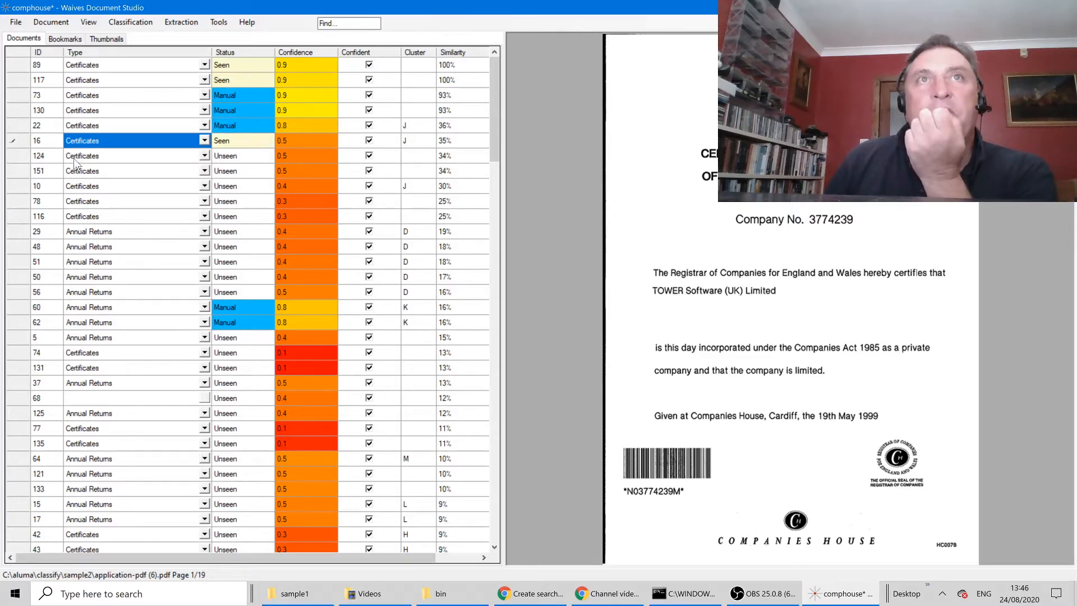
pyautogui.click(73, 157)
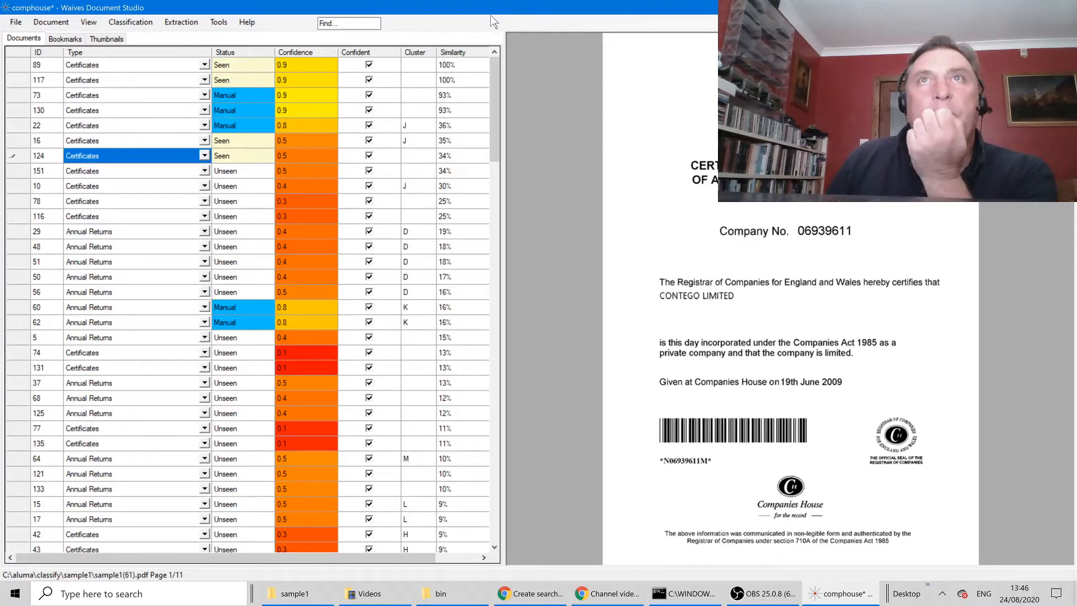
pyautogui.click(314, 49)
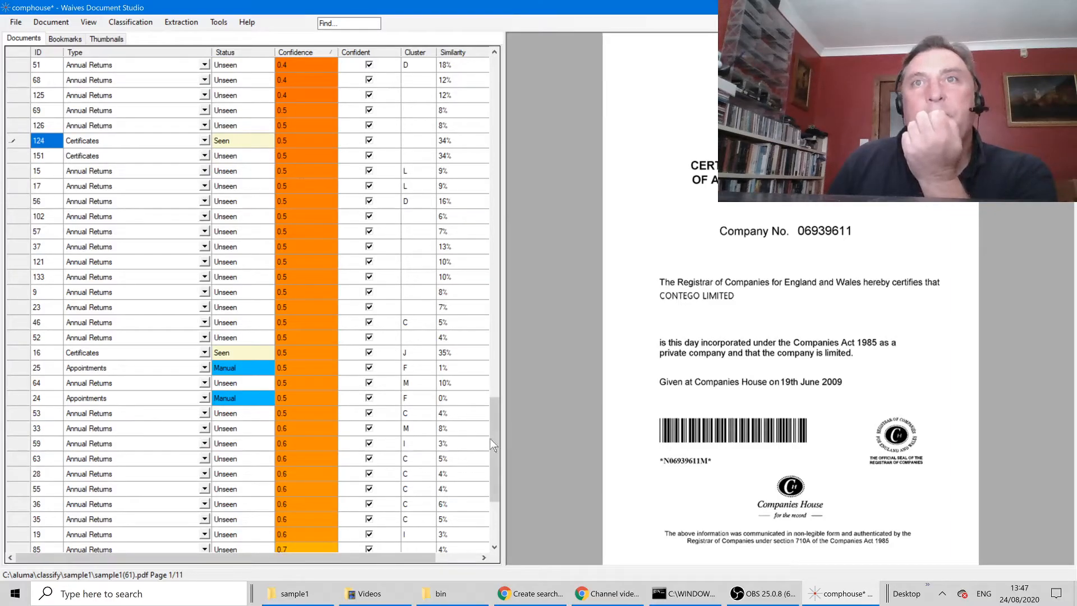
pyautogui.moveTo(490, 439); pyautogui.dragTo(498, 403)
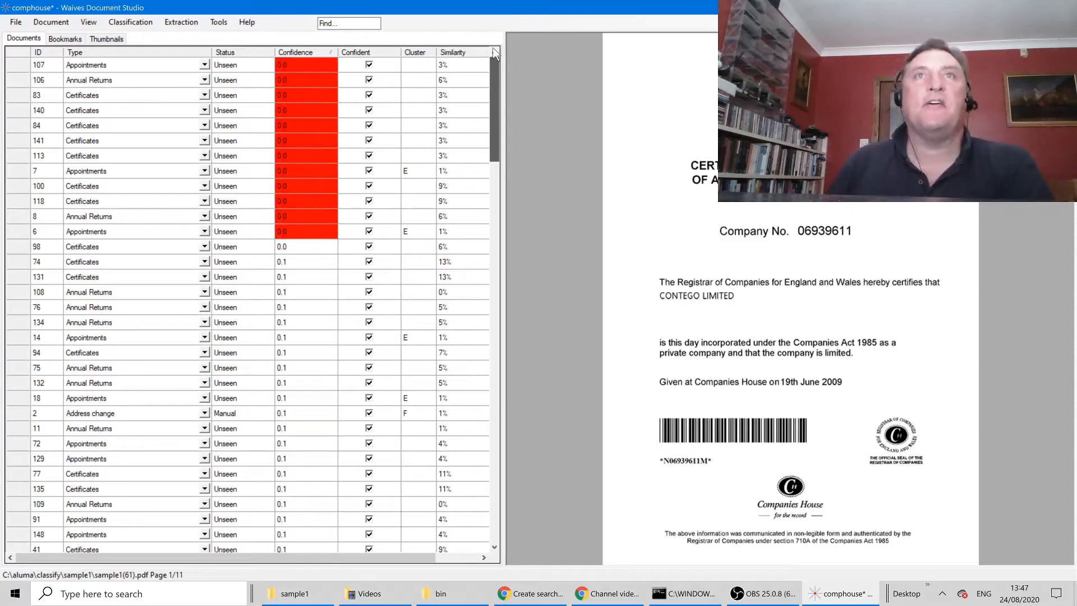
# Find the documents similar to document 107, the first one in the confidence-sorted list
pyautogui.click(22, 68)
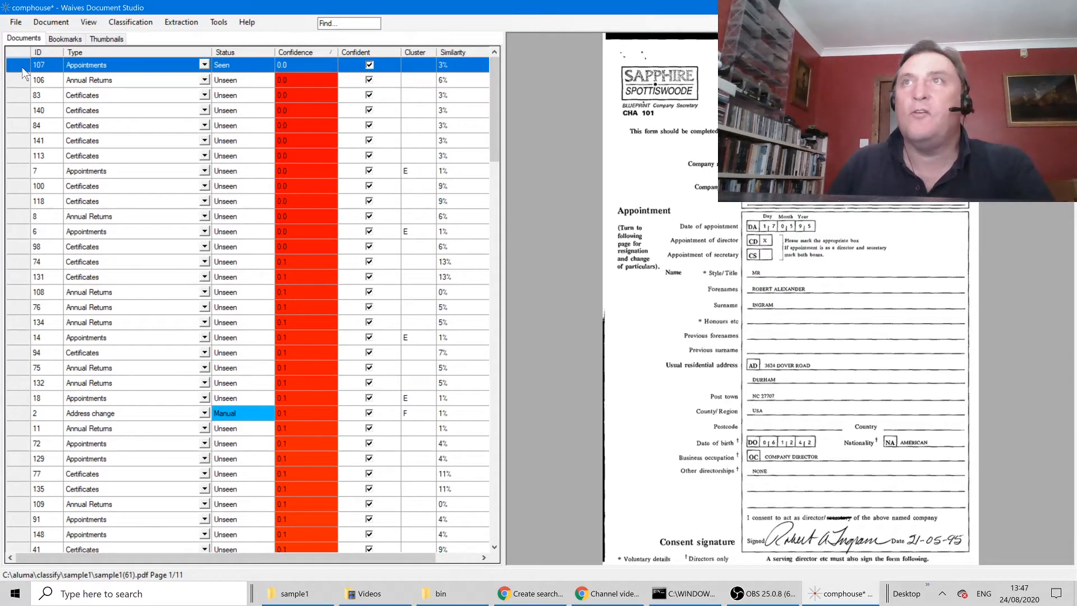
pyautogui.click(133, 66)
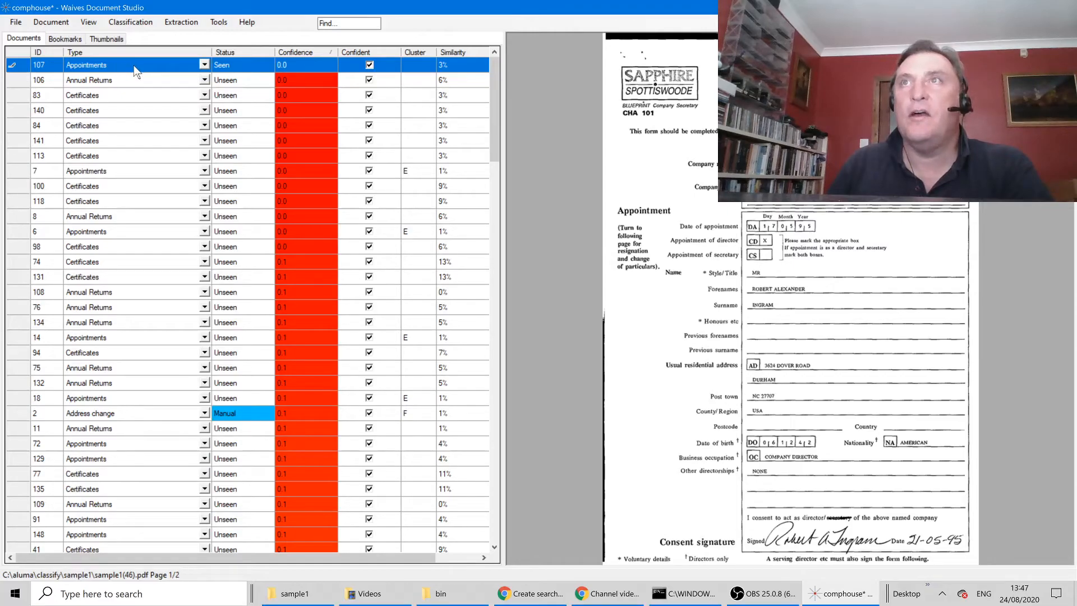
pyautogui.rightClick(131, 69)
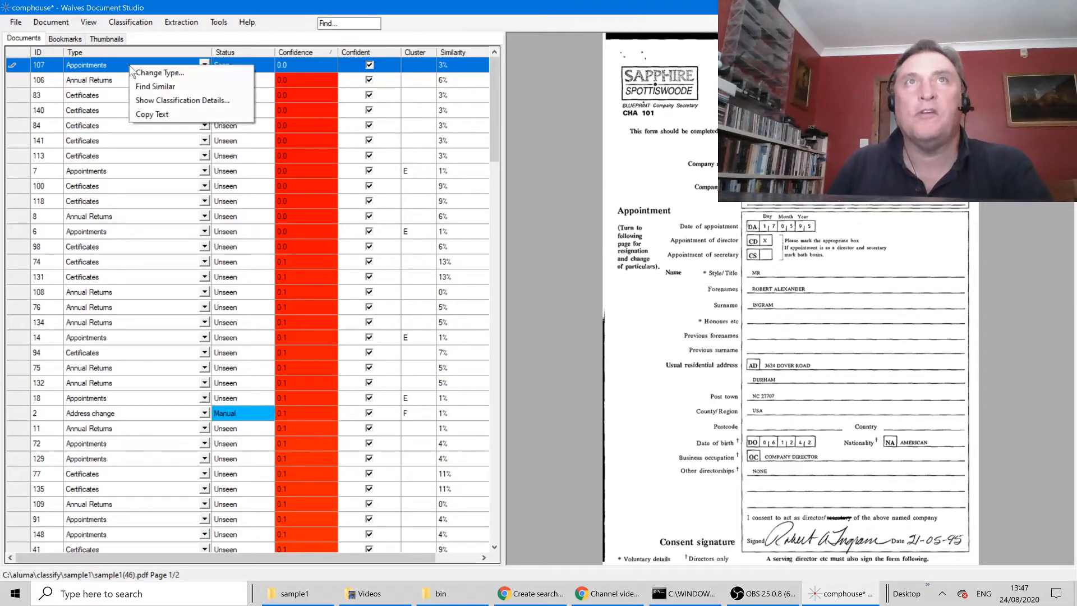
pyautogui.click(161, 86)
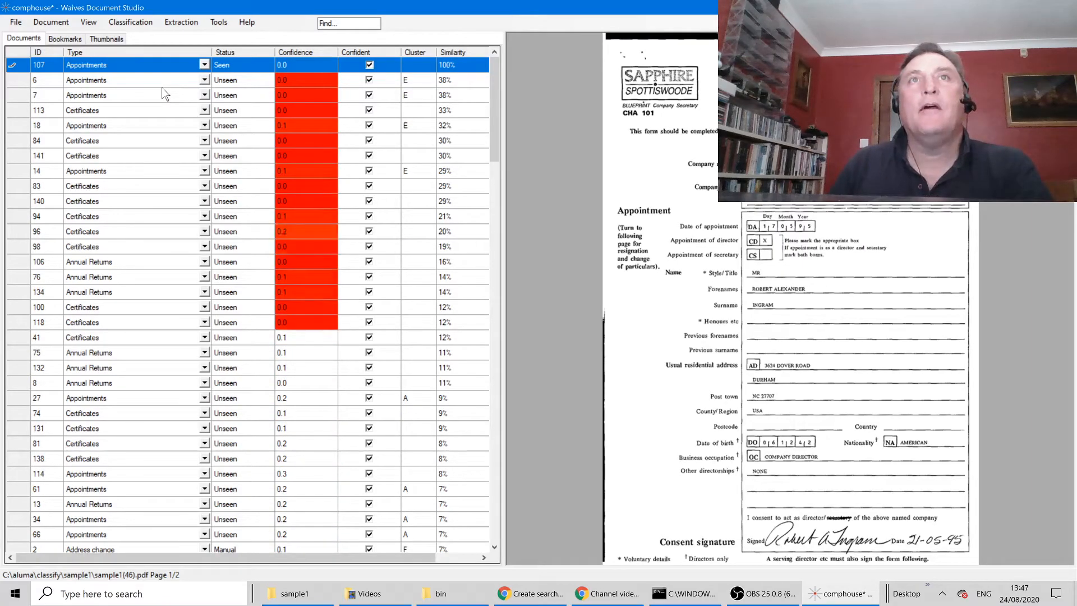
# Confirm the Appointments type for documents 6, 7, 113 and 94 in the similarity results
pyautogui.click(157, 96)
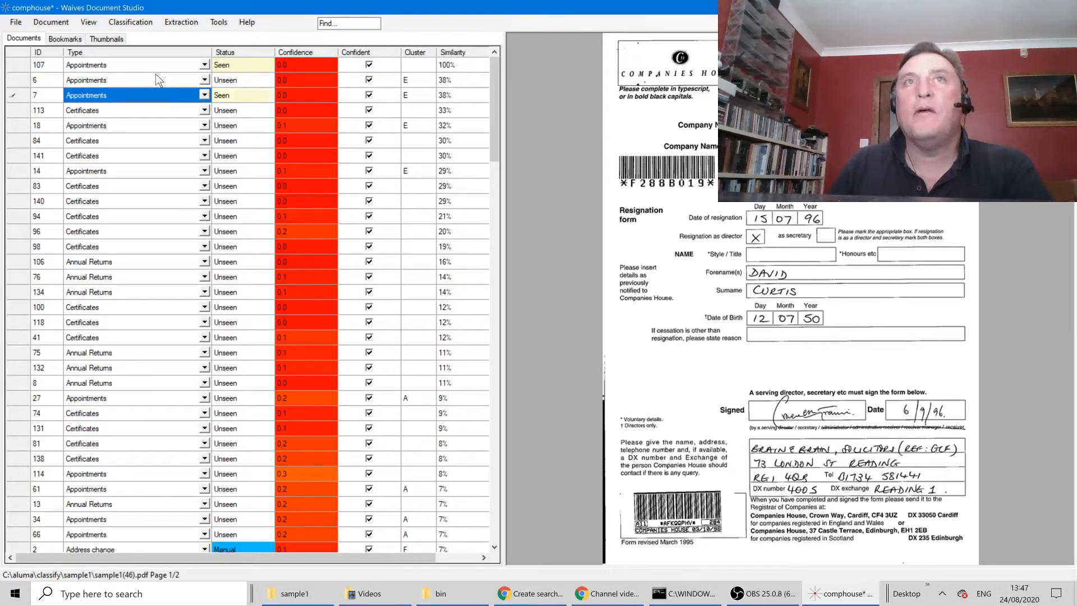
pyautogui.click(157, 80)
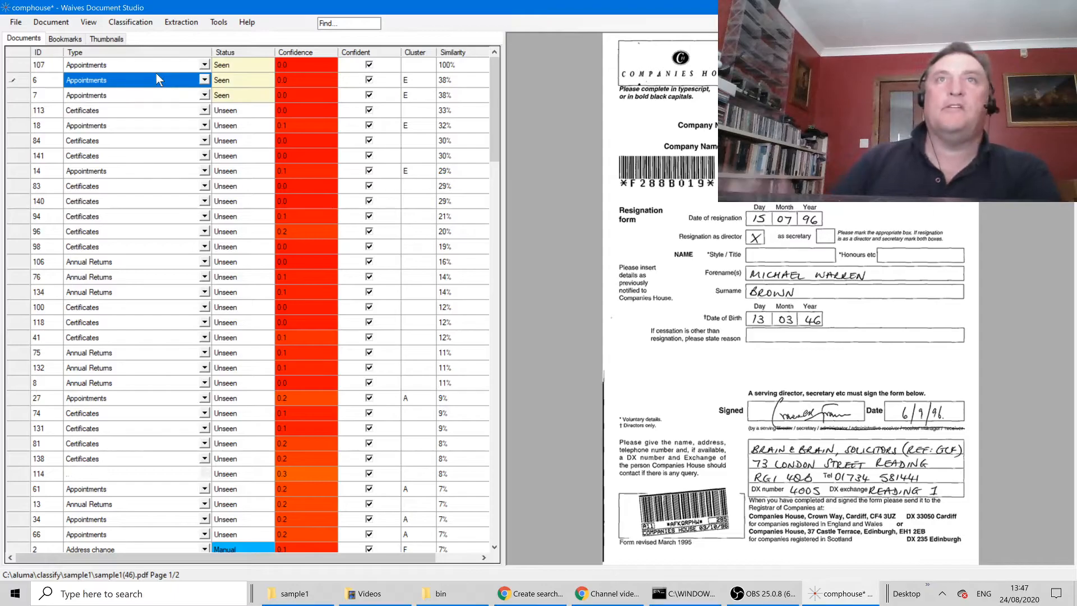
pyautogui.press('Return')
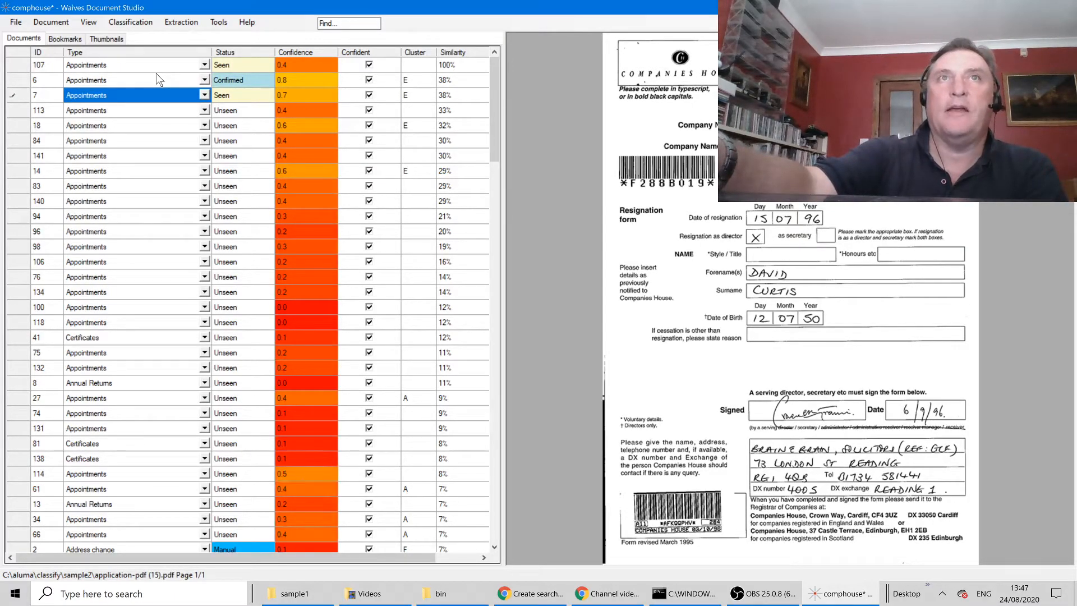
pyautogui.press('Return')
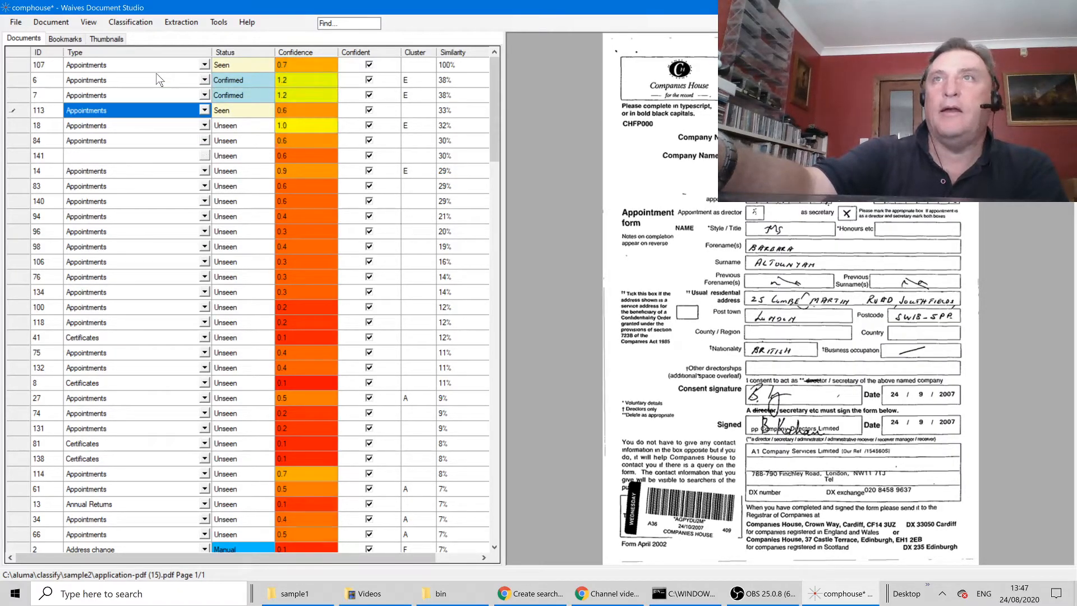
pyautogui.press('Return')
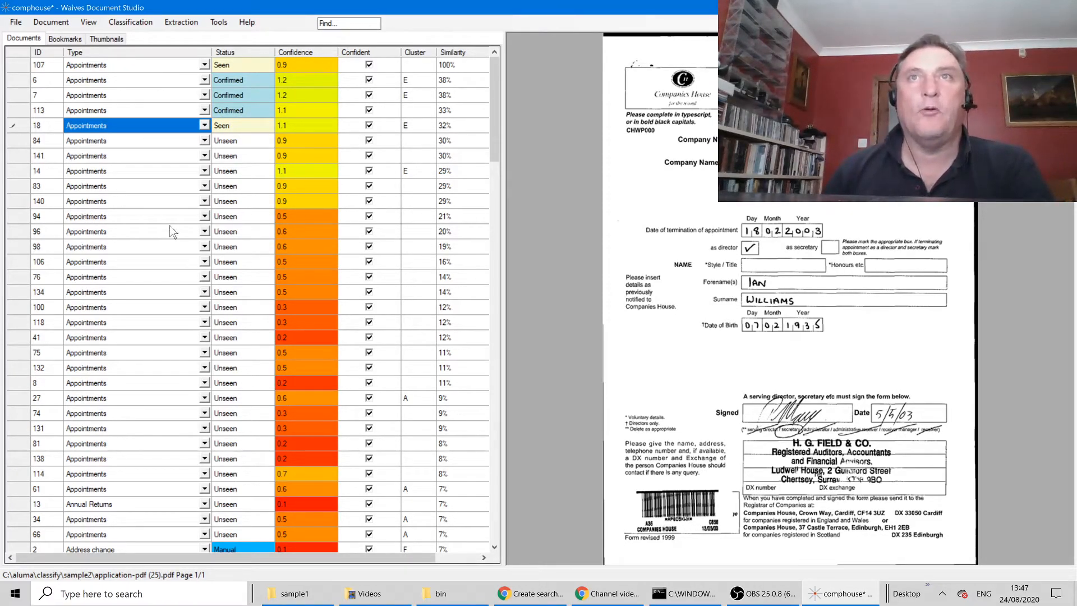
pyautogui.click(128, 222)
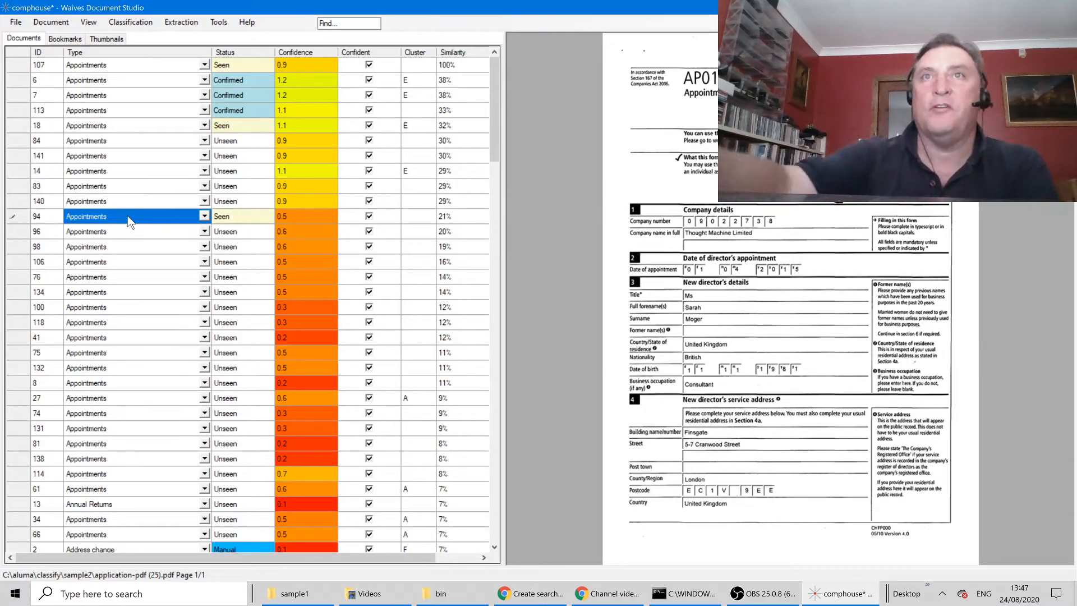
pyautogui.press('Return')
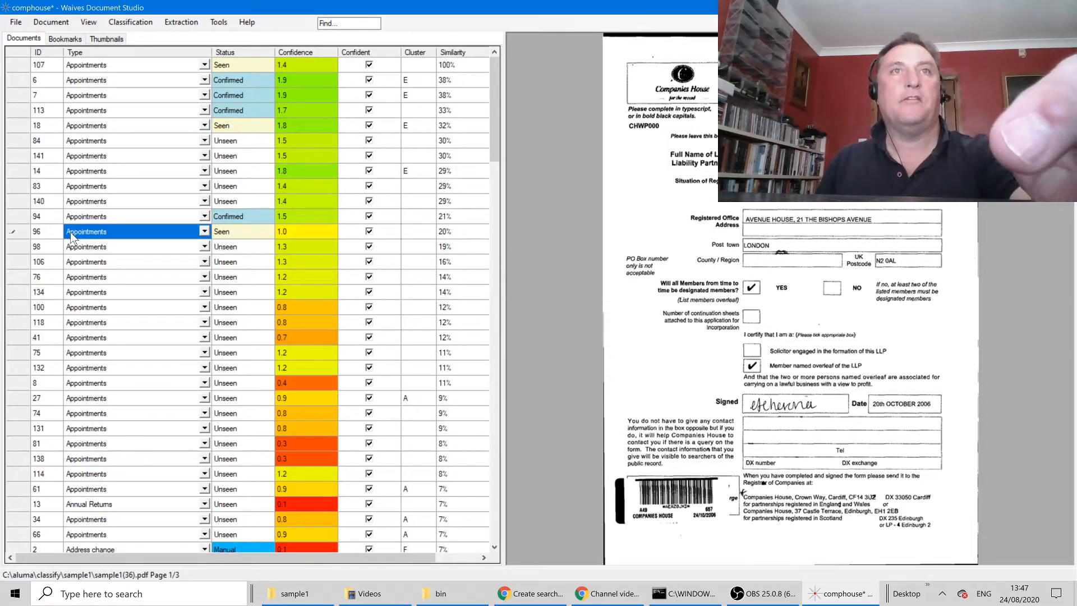
# Assign document 96 the new type LLP Application and confirm the Appointments type for documents 98 and 106
pyautogui.click(72, 235)
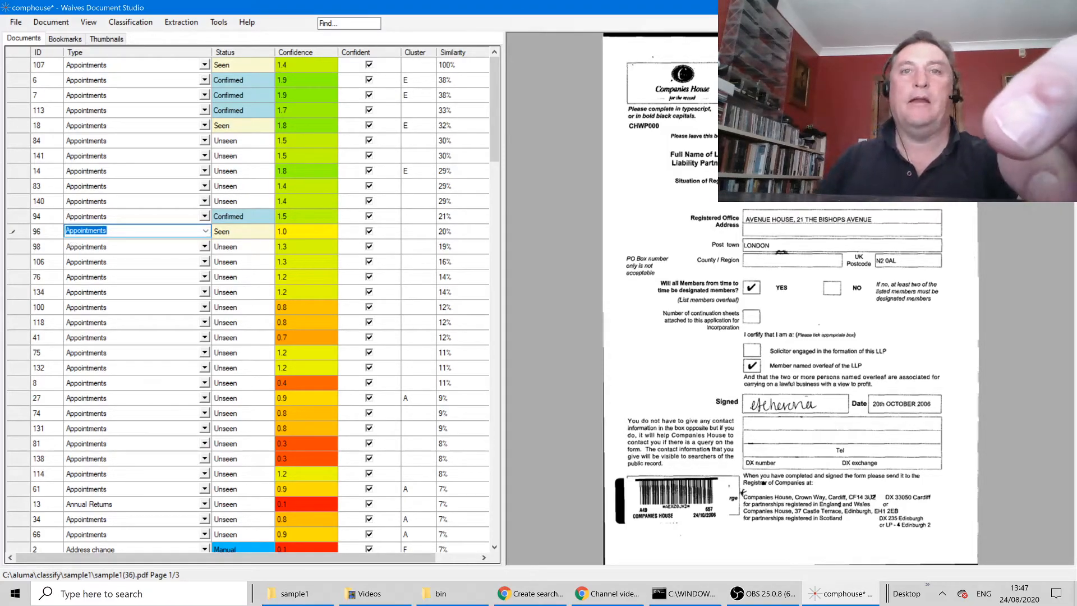
pyautogui.write('LLP Ap')
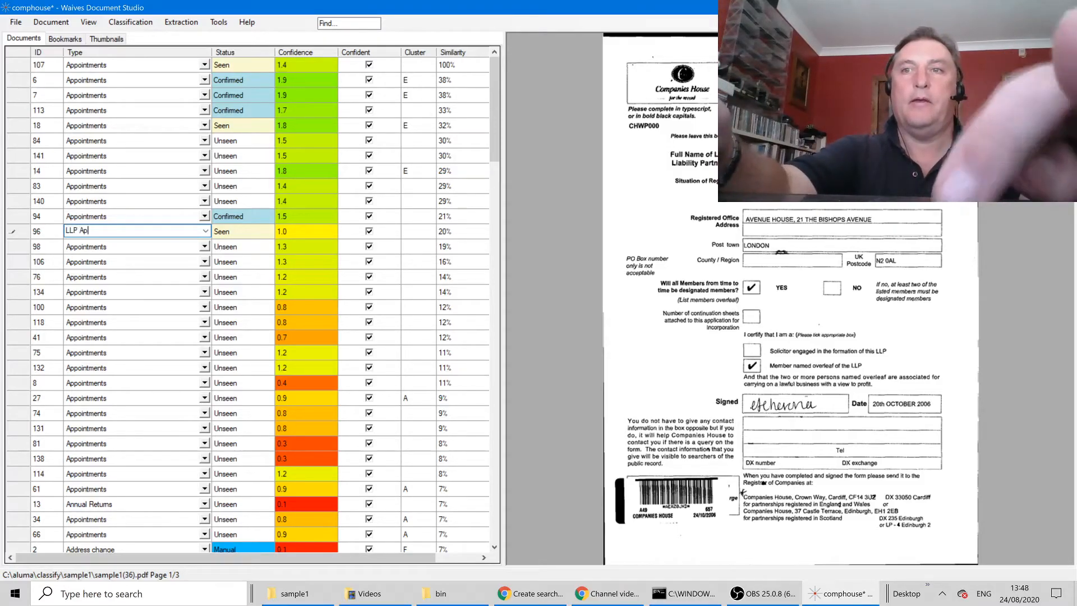
pyautogui.write('plication')
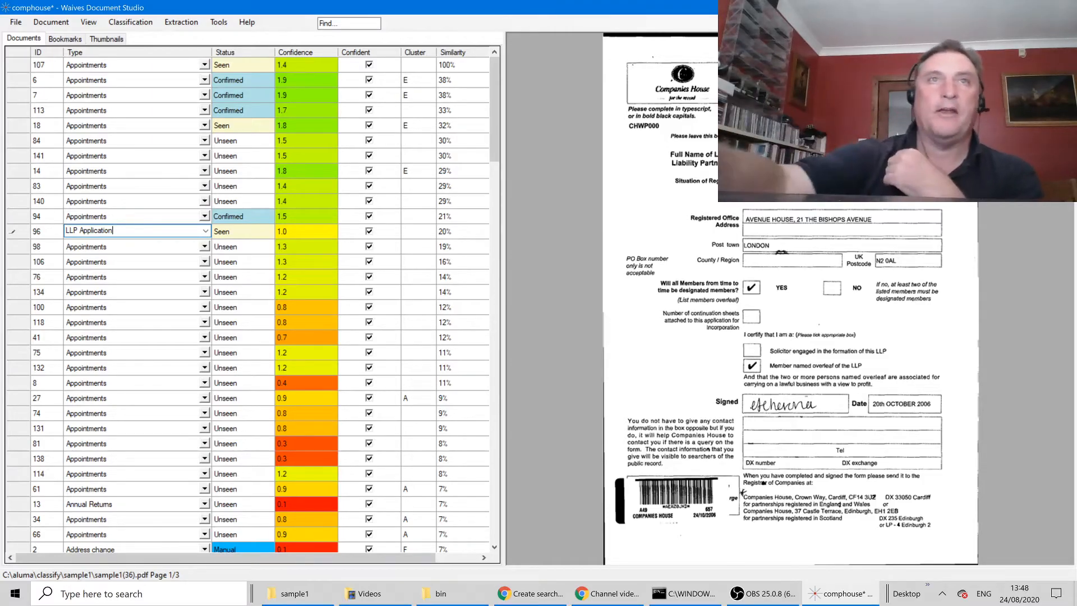
pyautogui.press('Return')
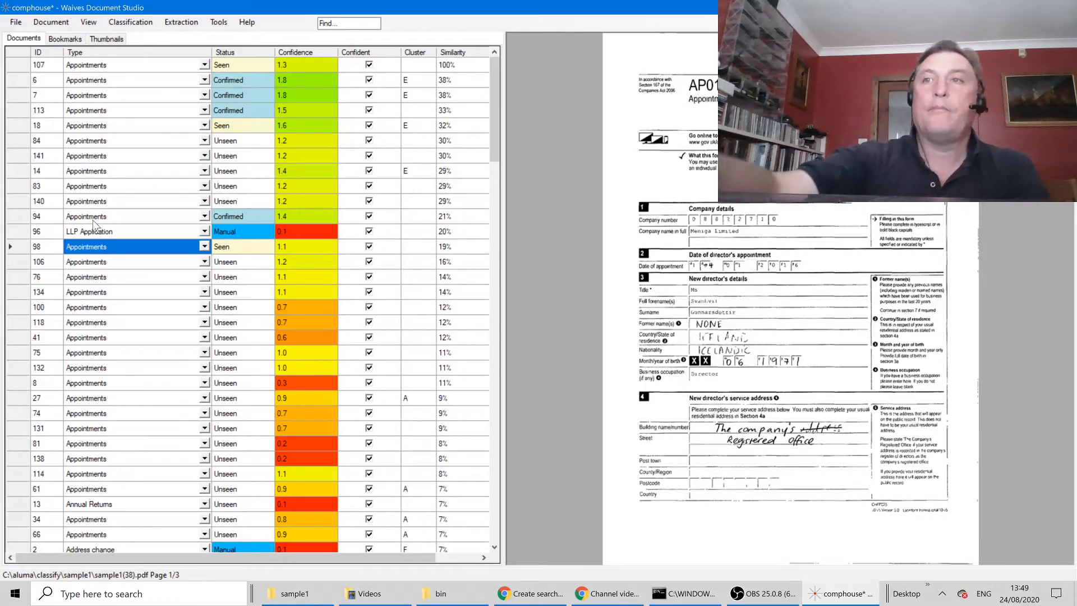
pyautogui.press('Return')
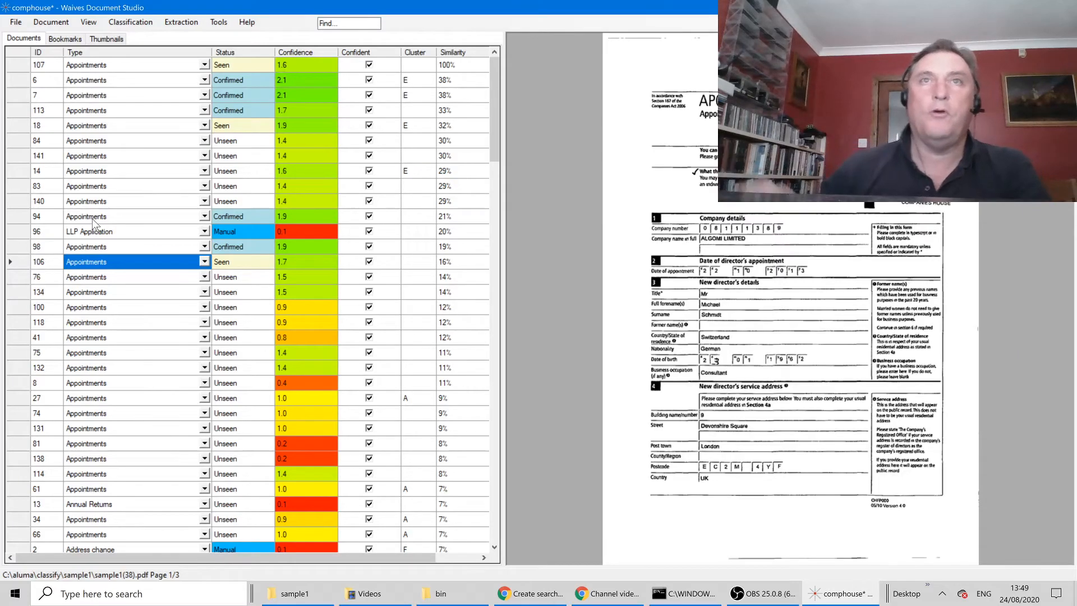
pyautogui.press('Return')
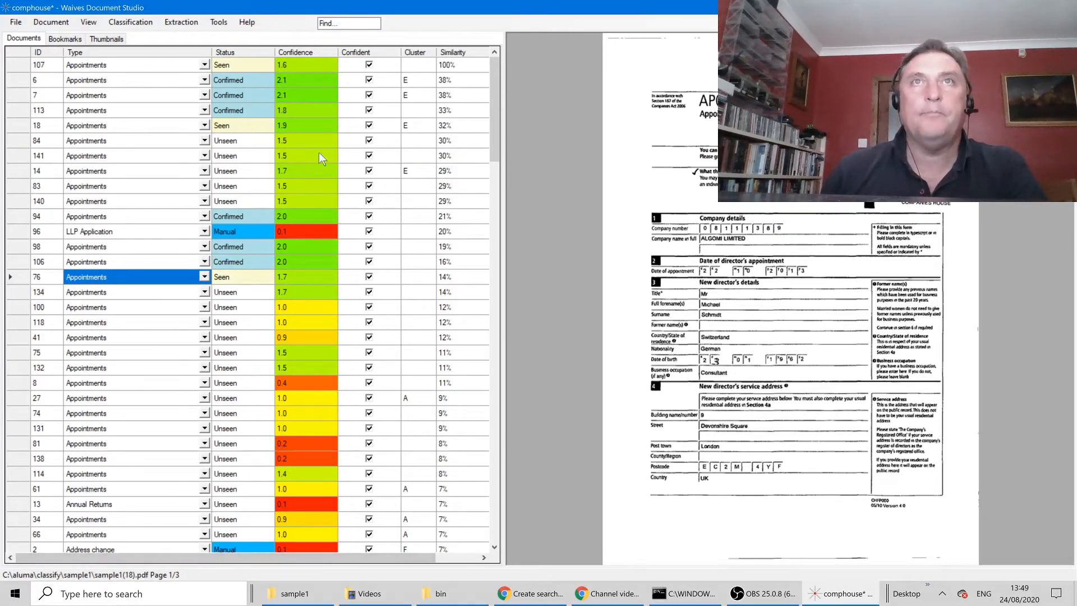
# Sort the document list by confidence from the lowest and confirm the Certificates type for documents 42 and 43
pyautogui.click(294, 50)
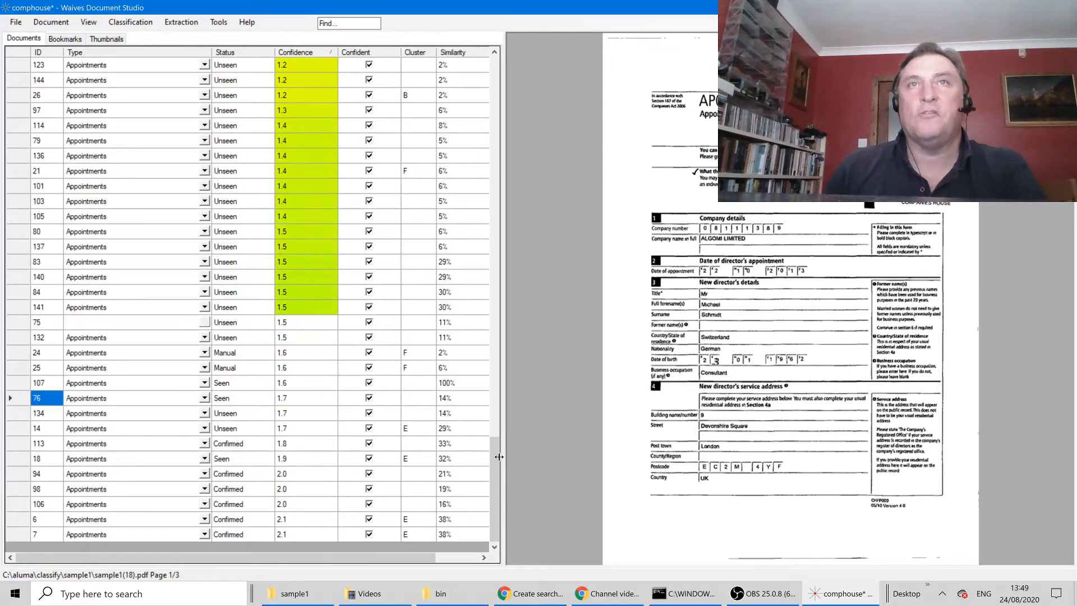
pyautogui.moveTo(493, 456); pyautogui.dragTo(496, 55)
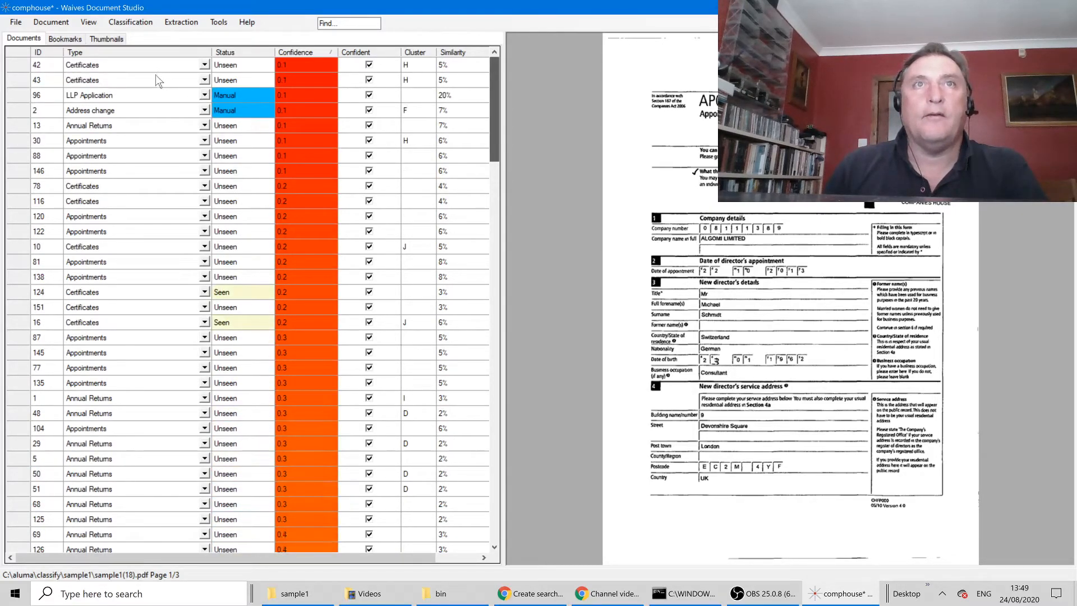
pyautogui.click(110, 71)
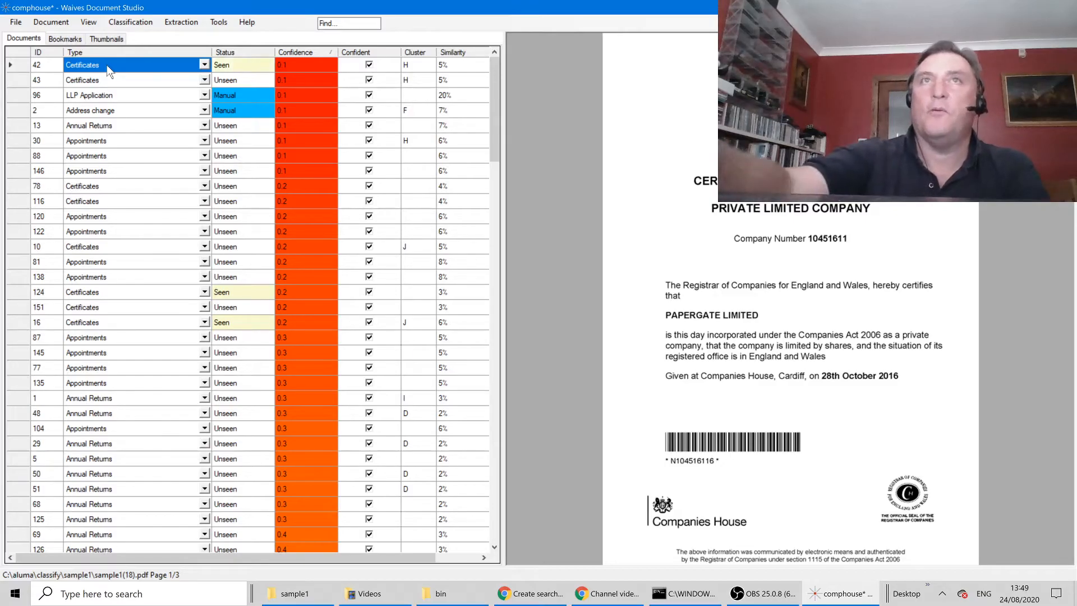
pyautogui.press('Return')
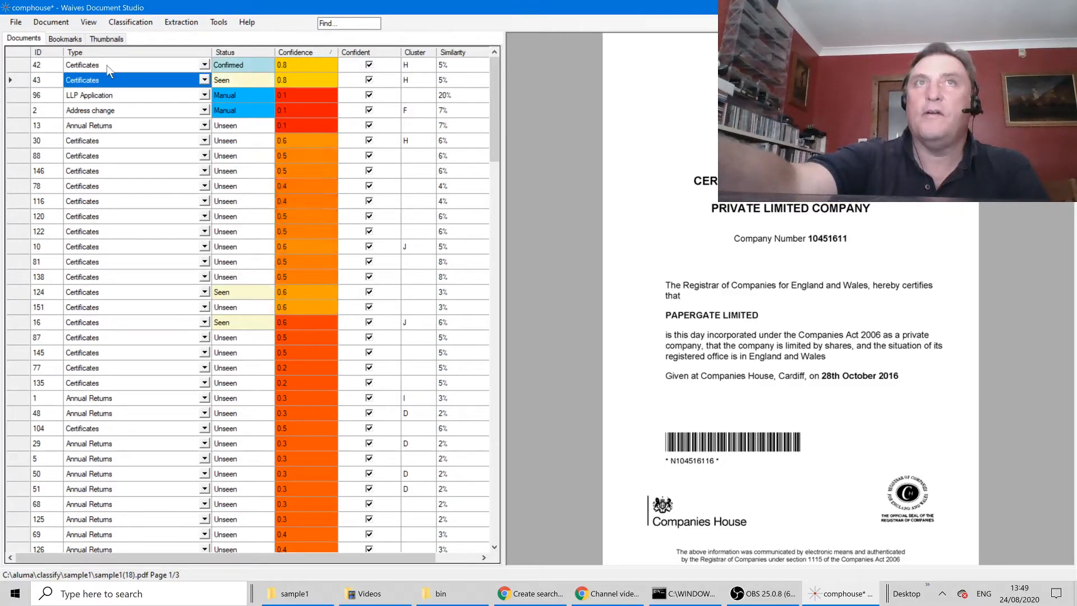
pyautogui.press('Return')
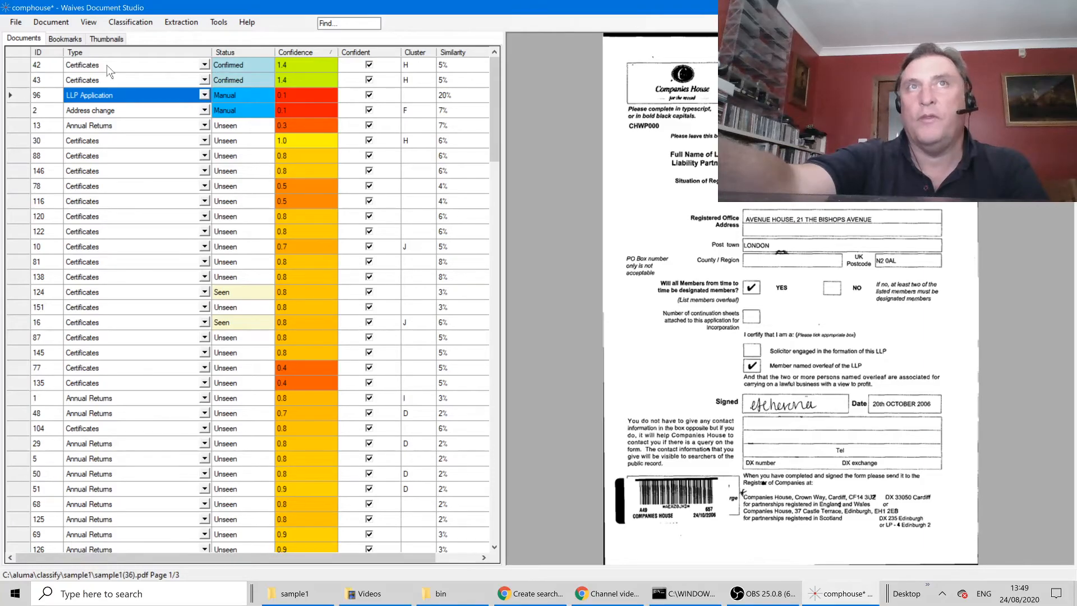
# Assign document 13 the new type Winding Up and confirm the Certificates type for document 30
pyautogui.press('Down')
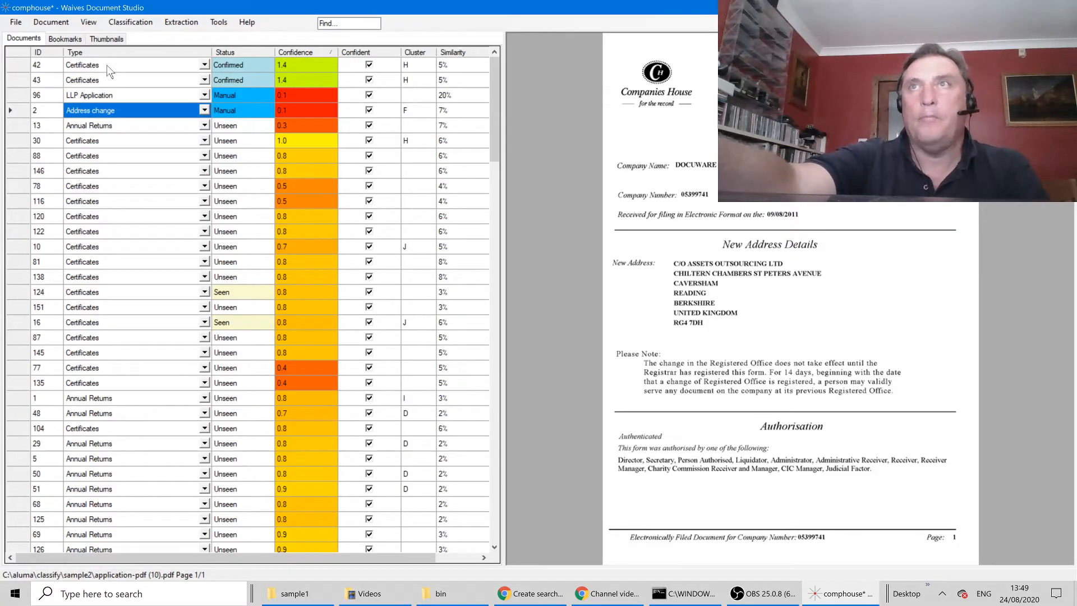
pyautogui.press('Down')
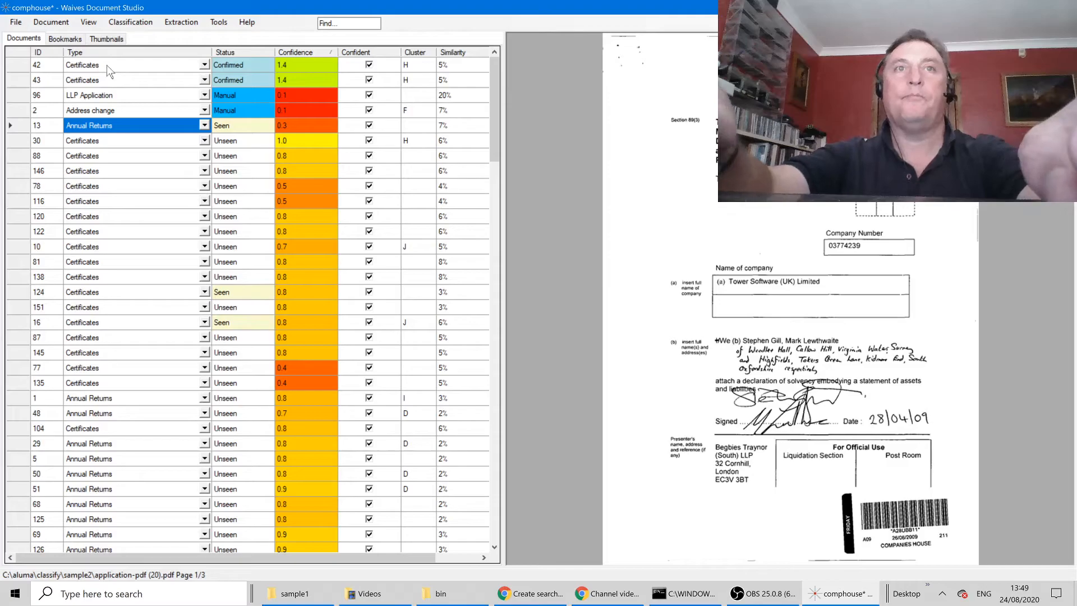
pyautogui.write('Windi')
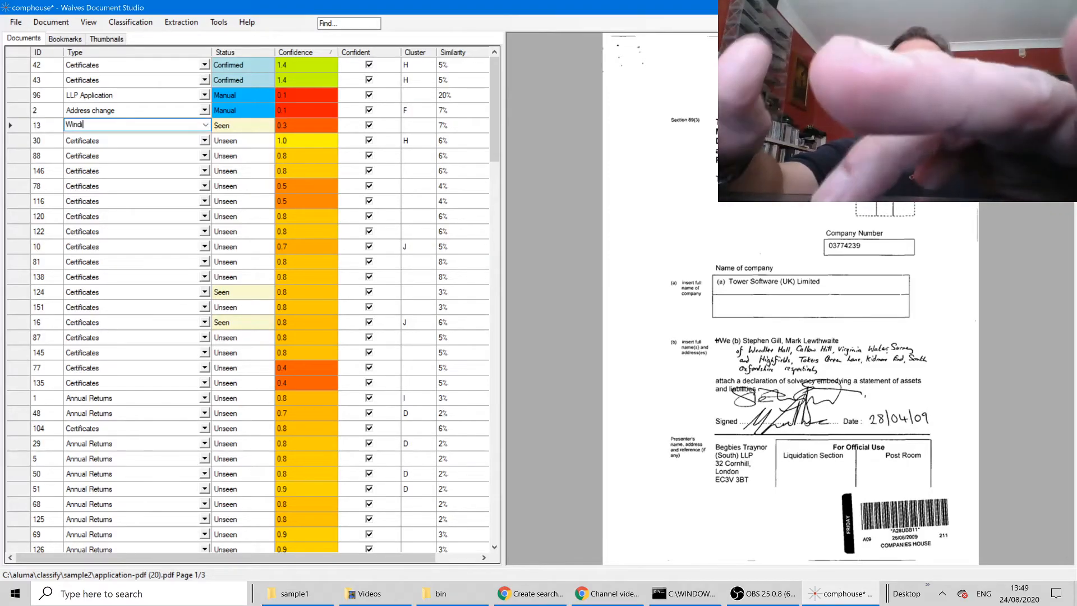
pyautogui.write('ng Up')
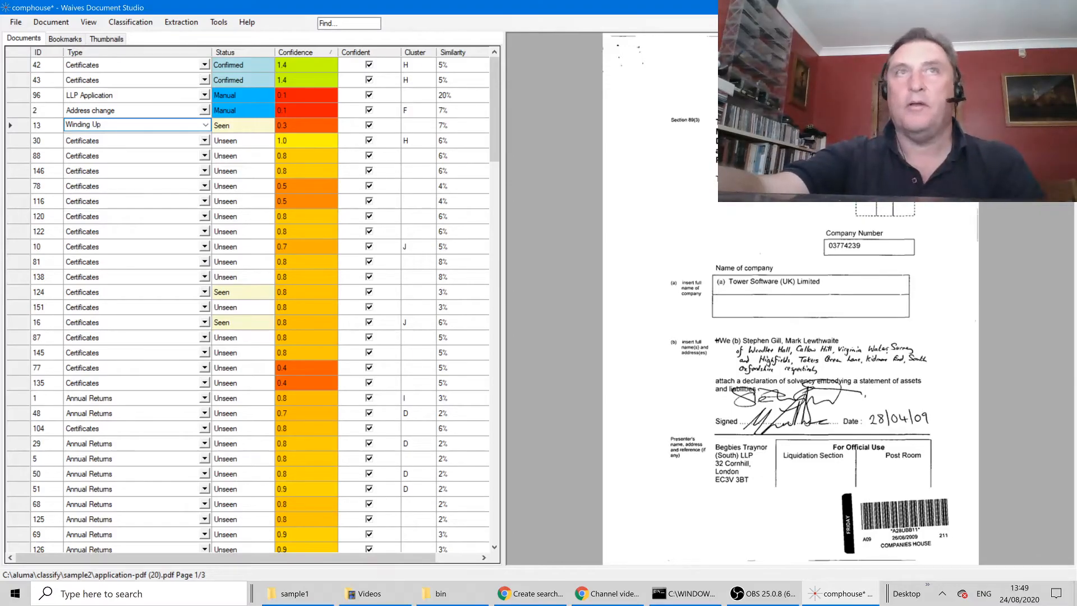
pyautogui.press('Return')
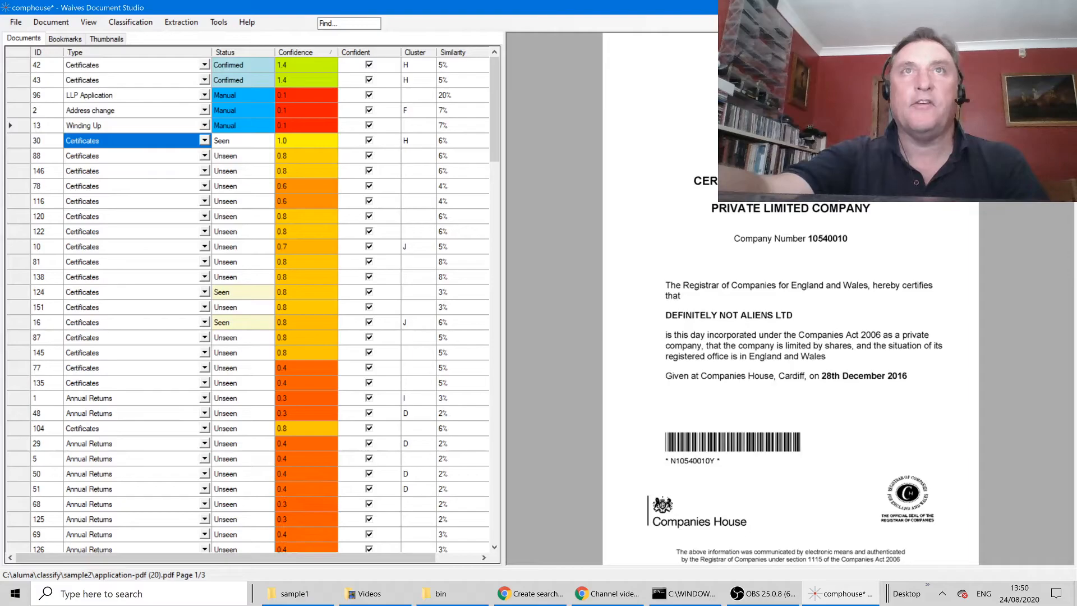
pyautogui.press('Return')
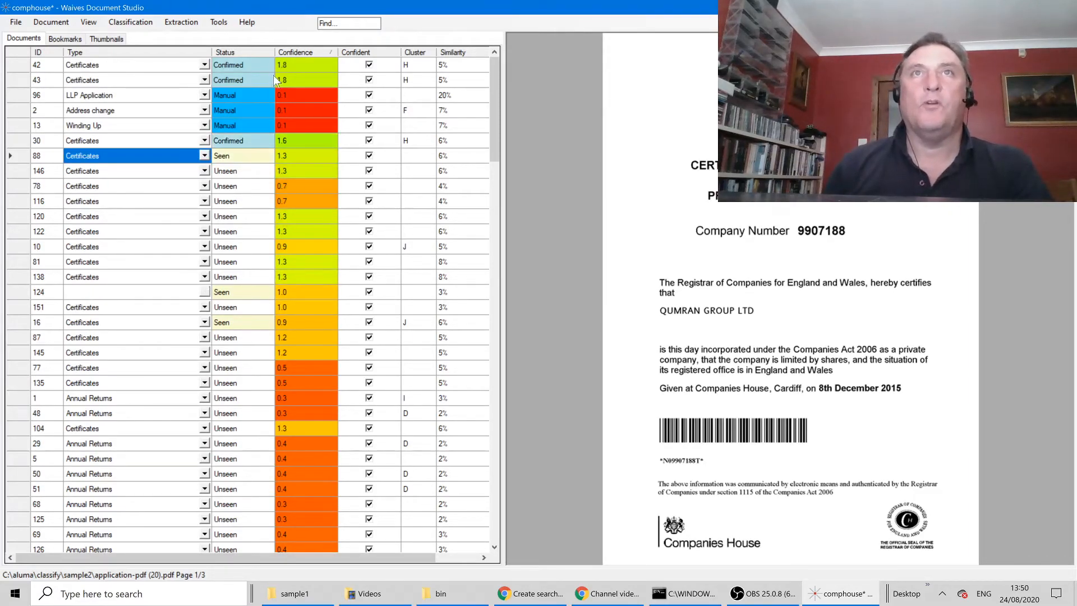
# Re-sort the document list by confidence from the lowest and change document 45's type to Annual Returns
pyautogui.click(289, 48)
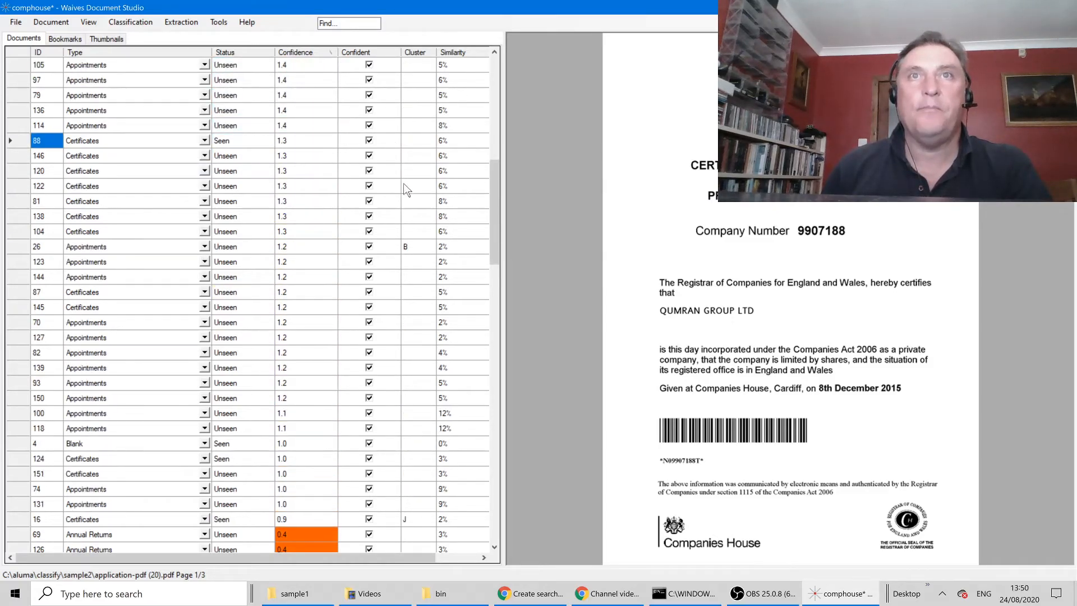
pyautogui.click(289, 51)
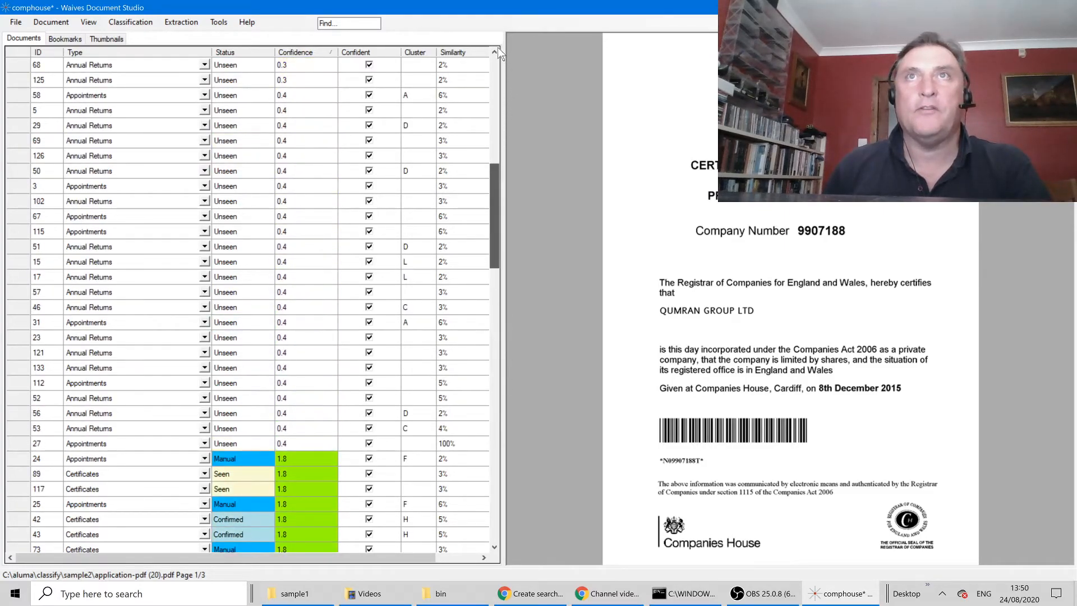
pyautogui.moveTo(498, 48); pyautogui.dragTo(496, 49)
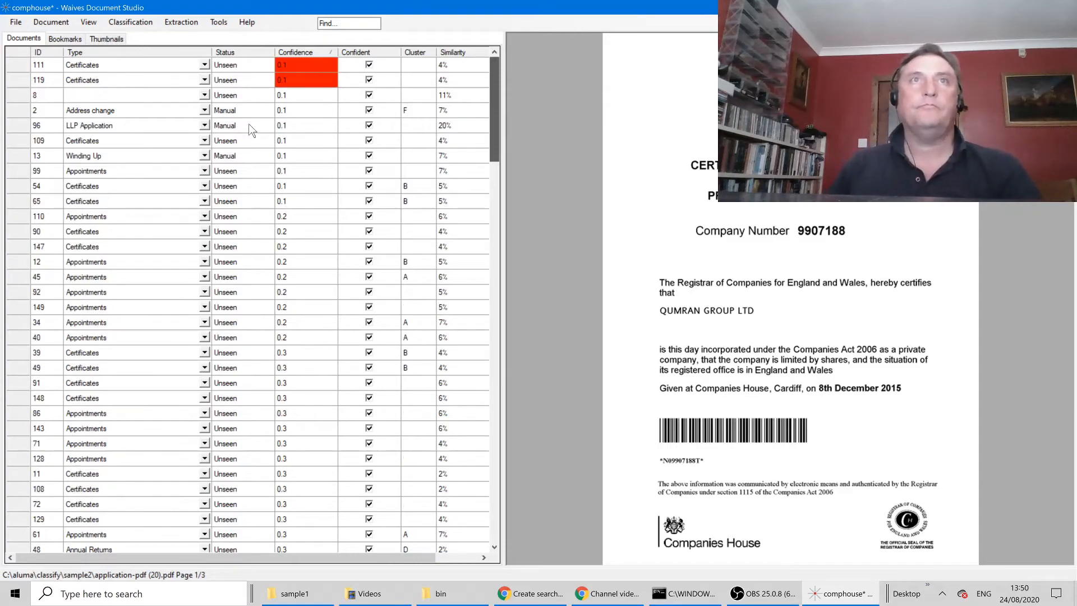
pyautogui.click(106, 276)
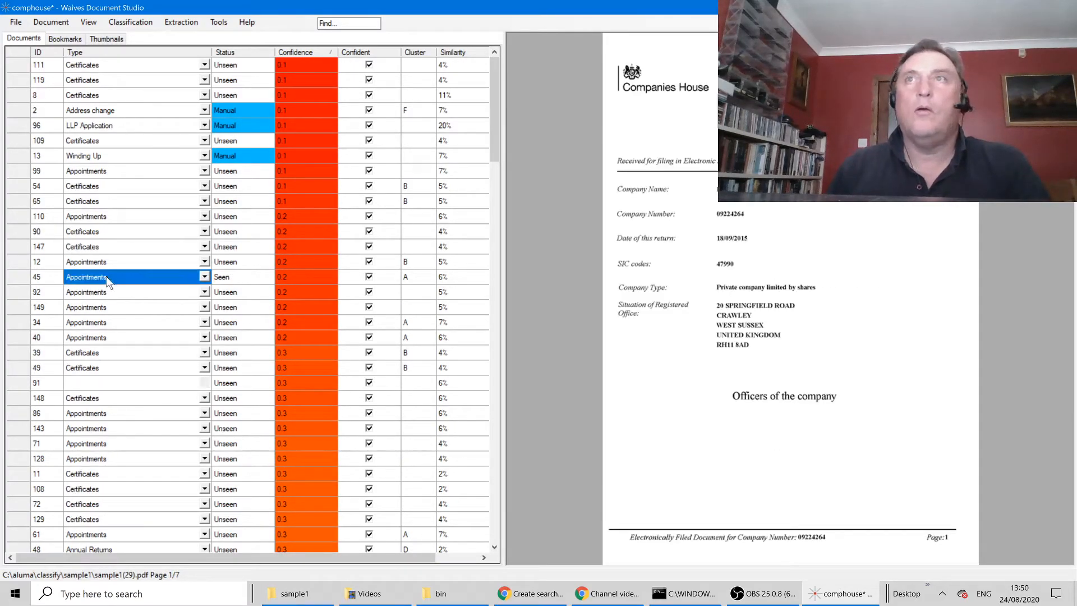
pyautogui.click(205, 276)
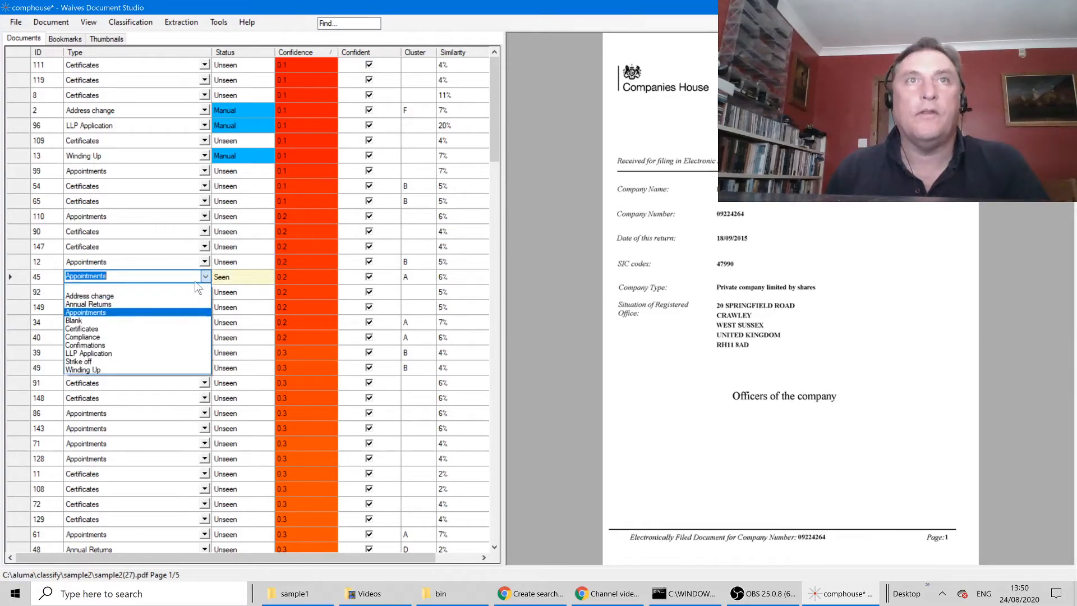
pyautogui.click(156, 303)
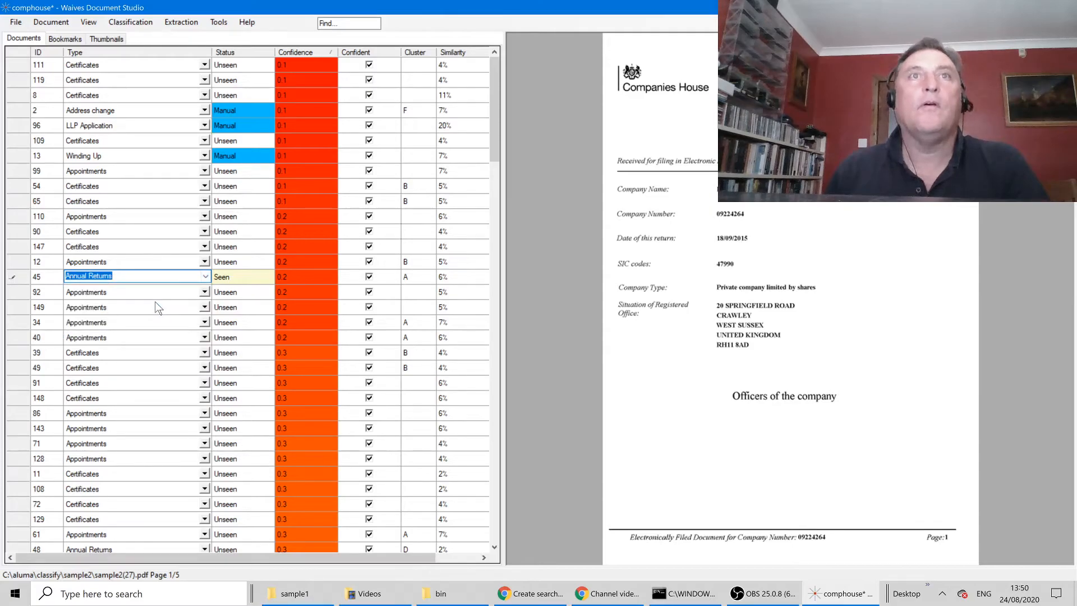
pyautogui.press('Return')
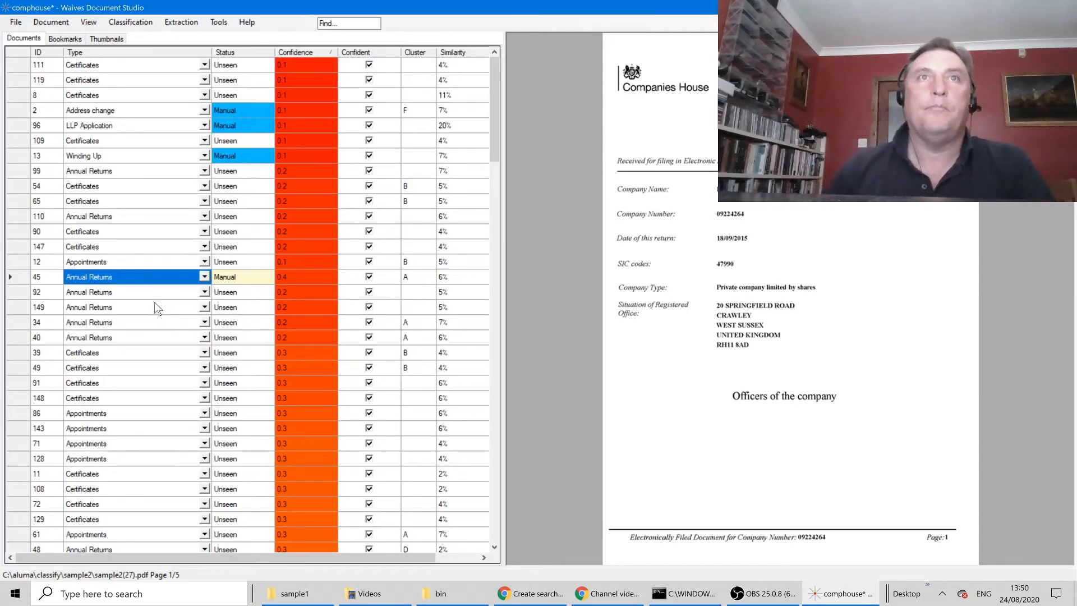
# Check document 92 and change document 90's type to Confirmations
pyautogui.click(166, 293)
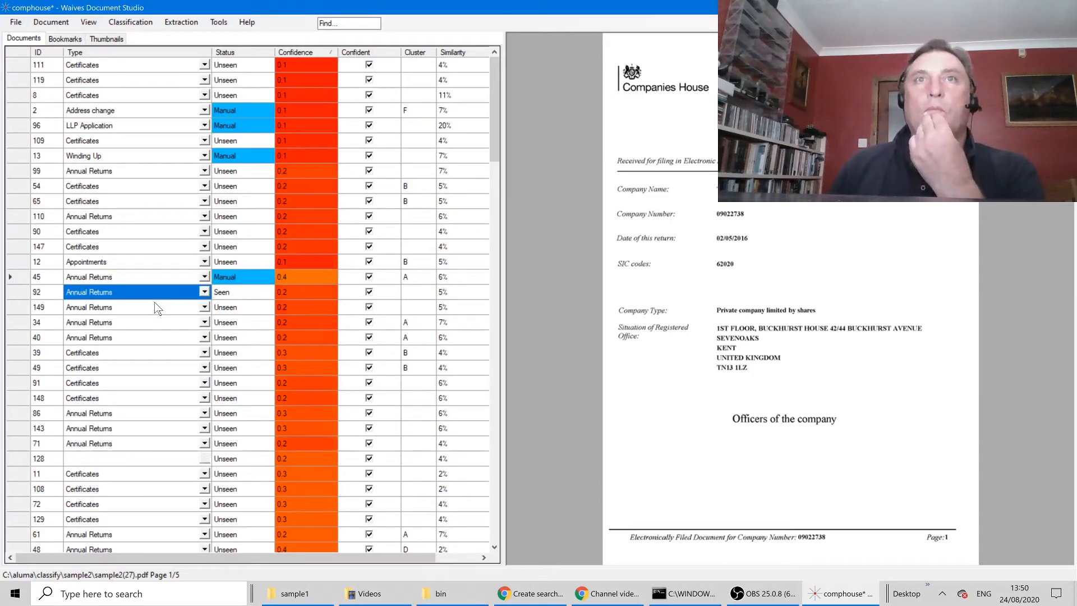
pyautogui.click(141, 234)
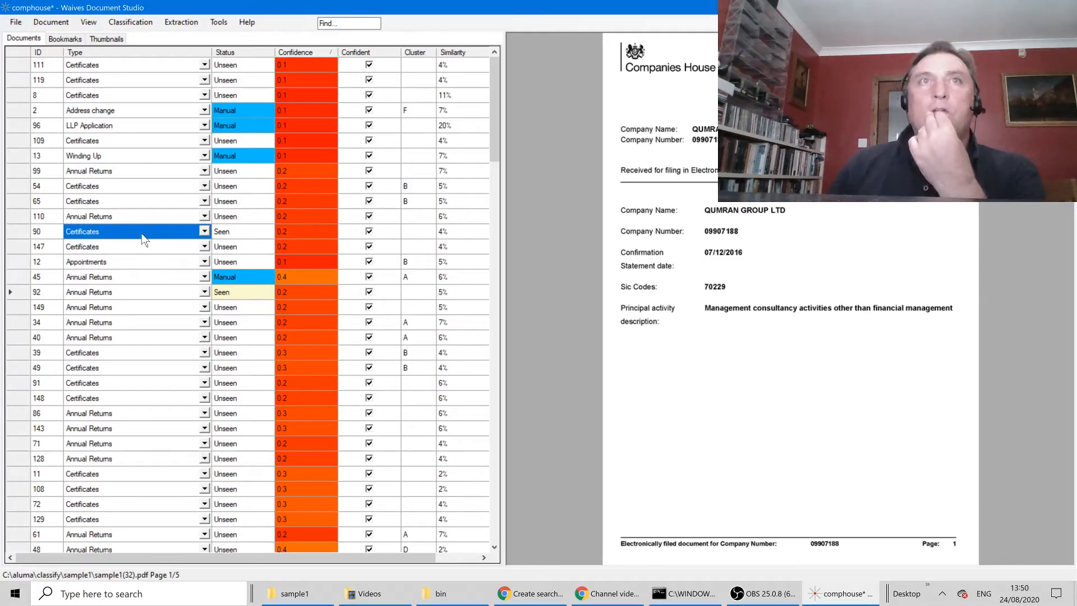
pyautogui.click(204, 233)
pyautogui.click(155, 301)
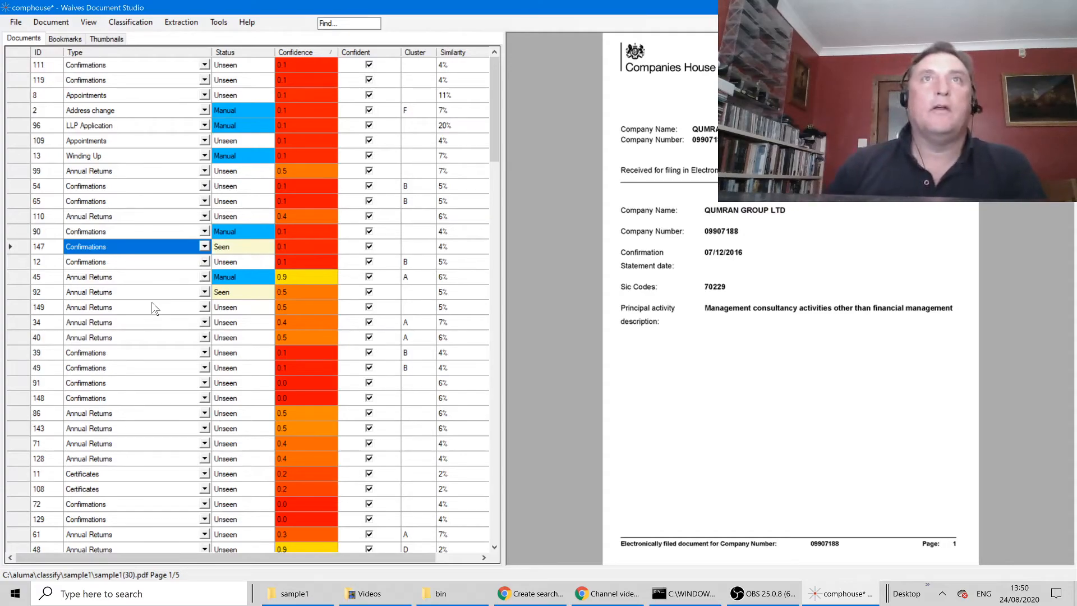
# Assign document 65 the Confirmations type and confirm the same type for document 39
pyautogui.click(118, 214)
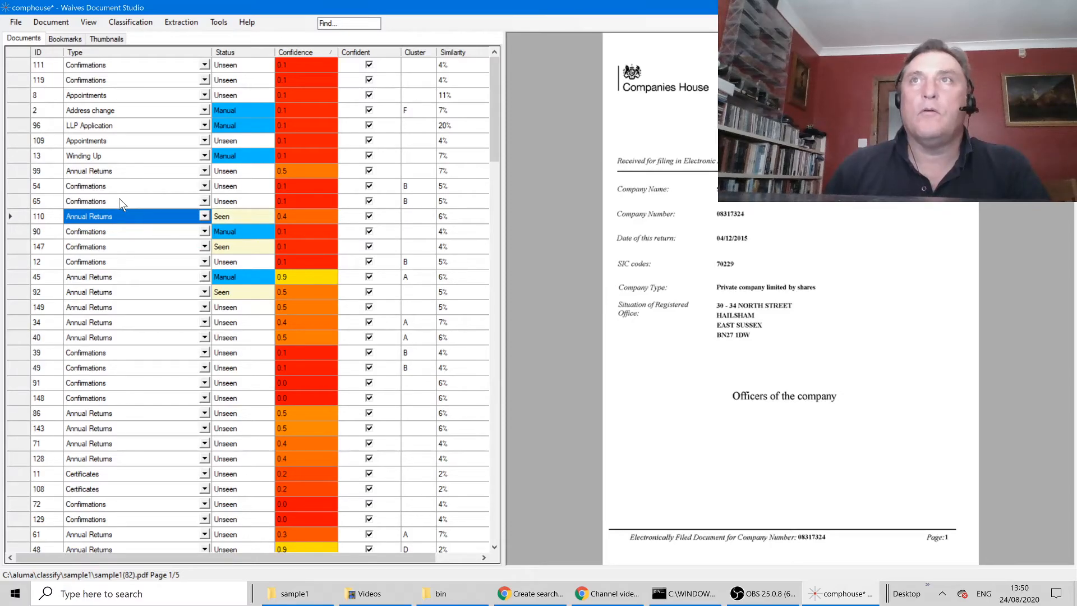
pyautogui.click(120, 201)
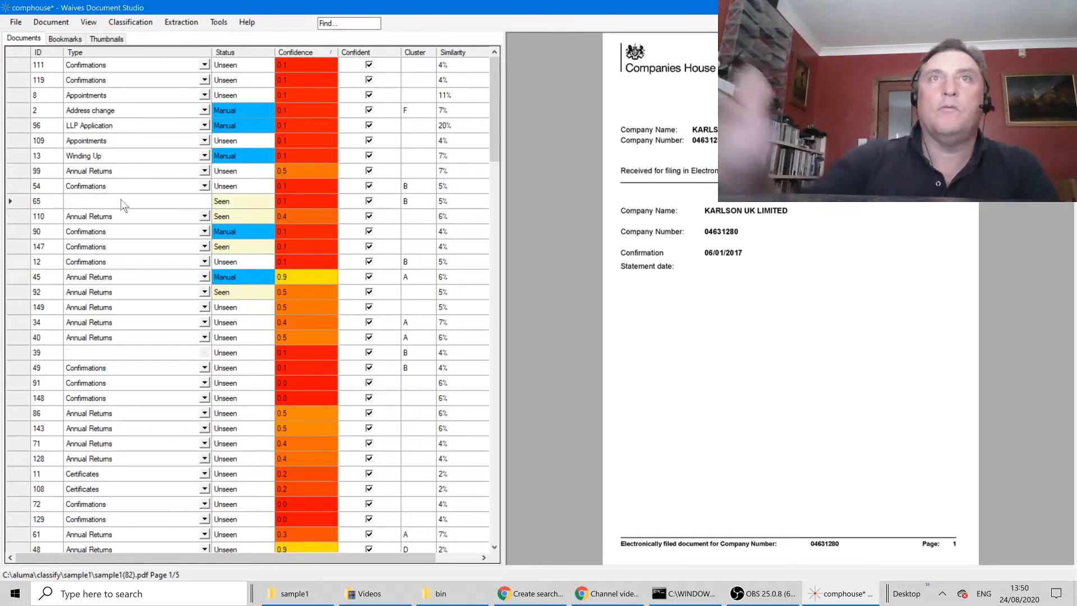
pyautogui.press('Return')
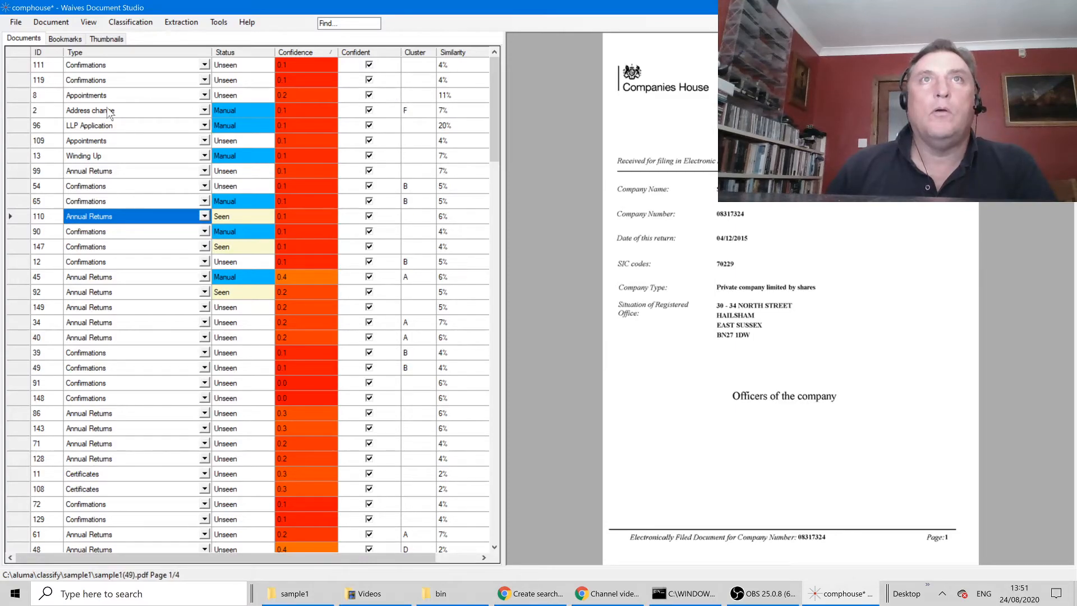
pyautogui.click(126, 353)
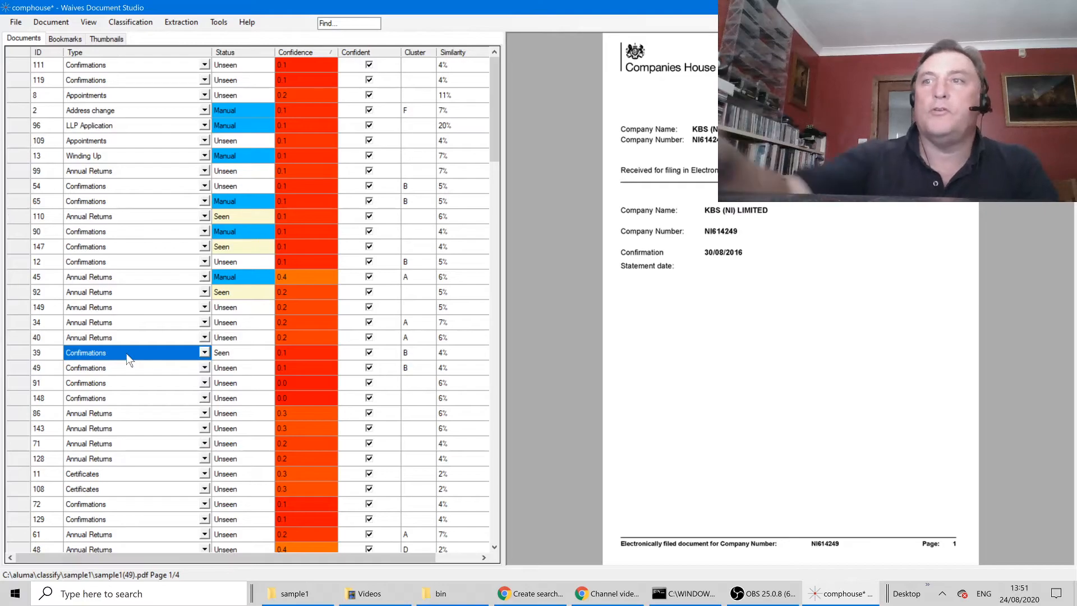
pyautogui.press('Return')
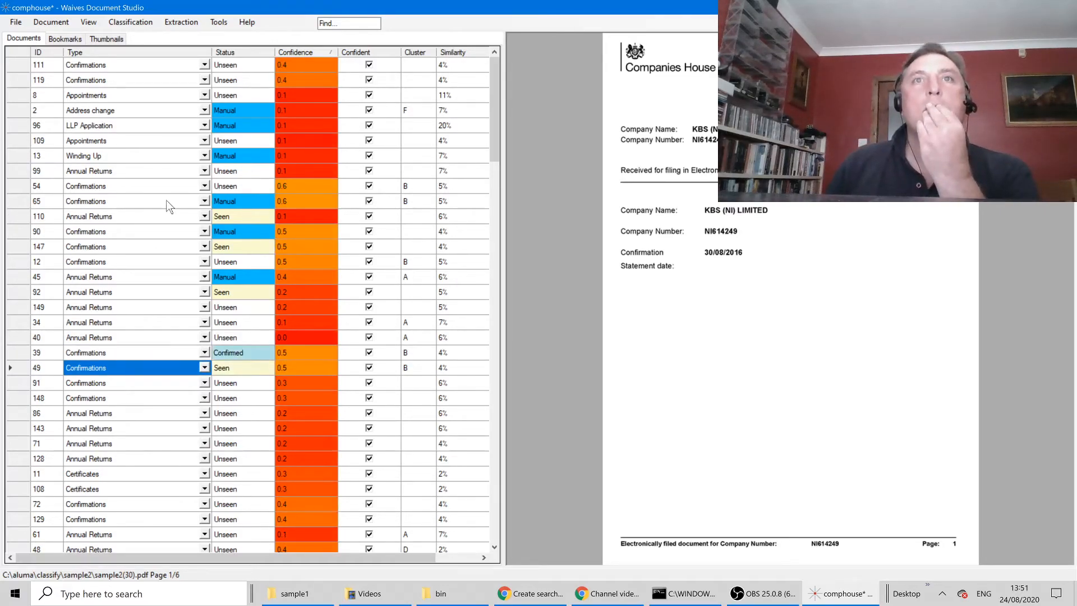
# Review the updated types and confidence values through the whole document list, and view document 2
pyautogui.scroll(-1, 117, 340)
pyautogui.scroll(-10, 118, 352)
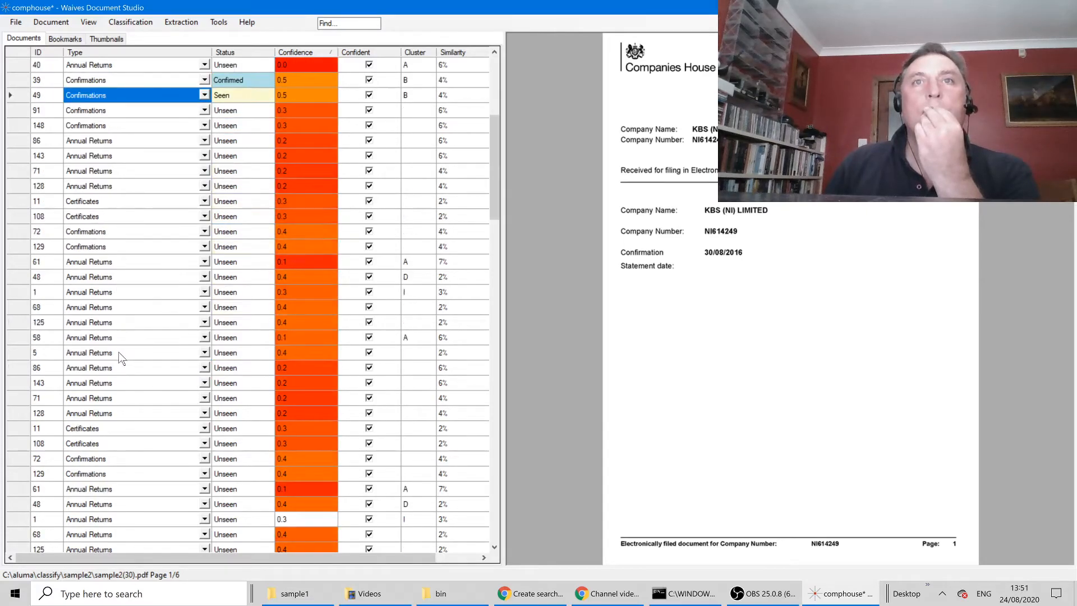
pyautogui.scroll(-10, 118, 355)
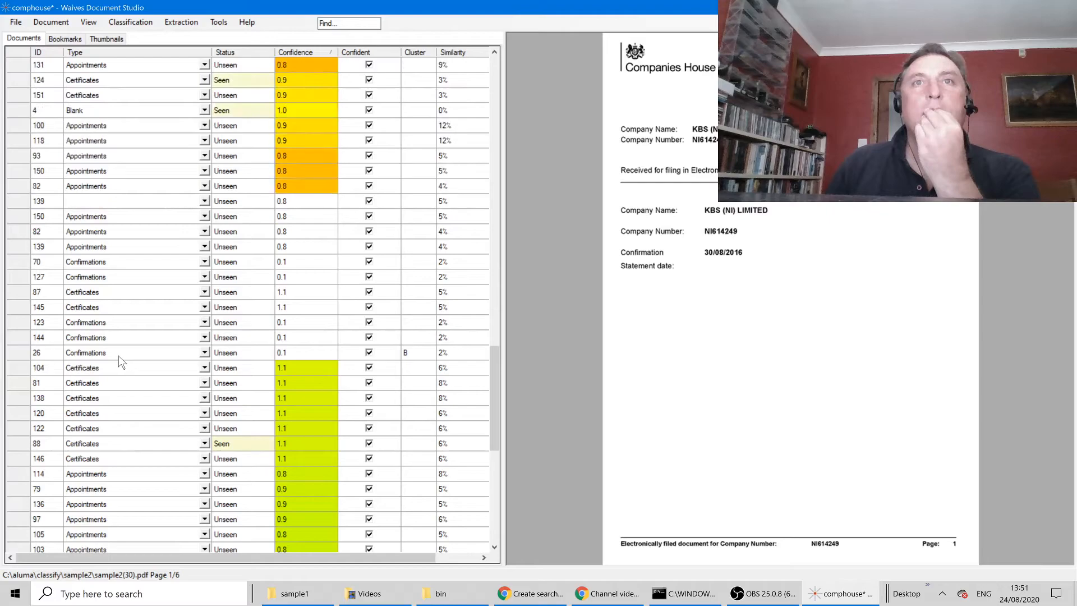
pyautogui.scroll(-6, 119, 355)
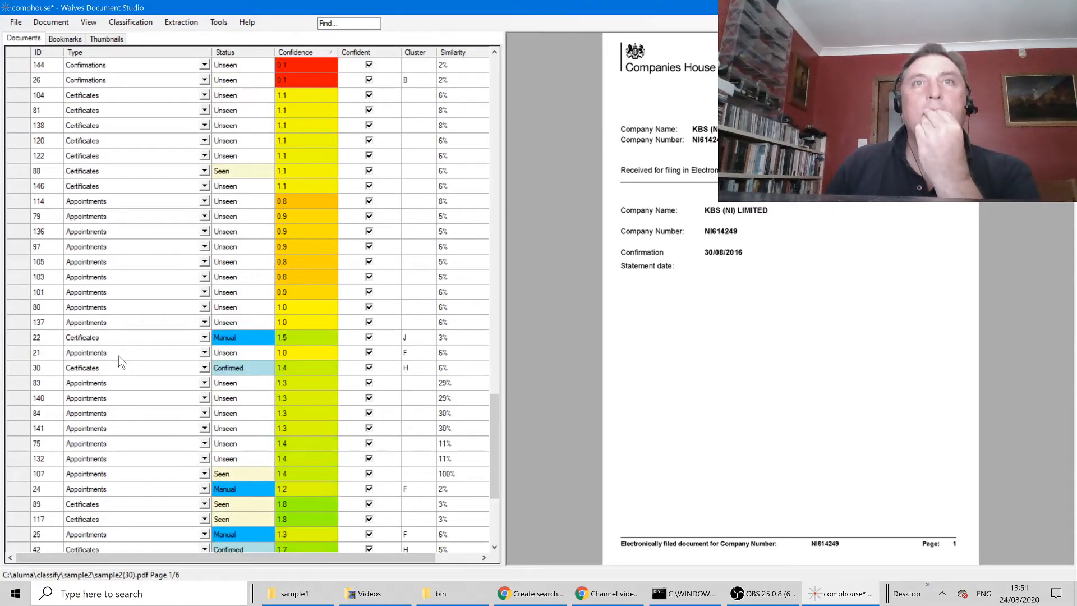
pyautogui.scroll(-4, 119, 355)
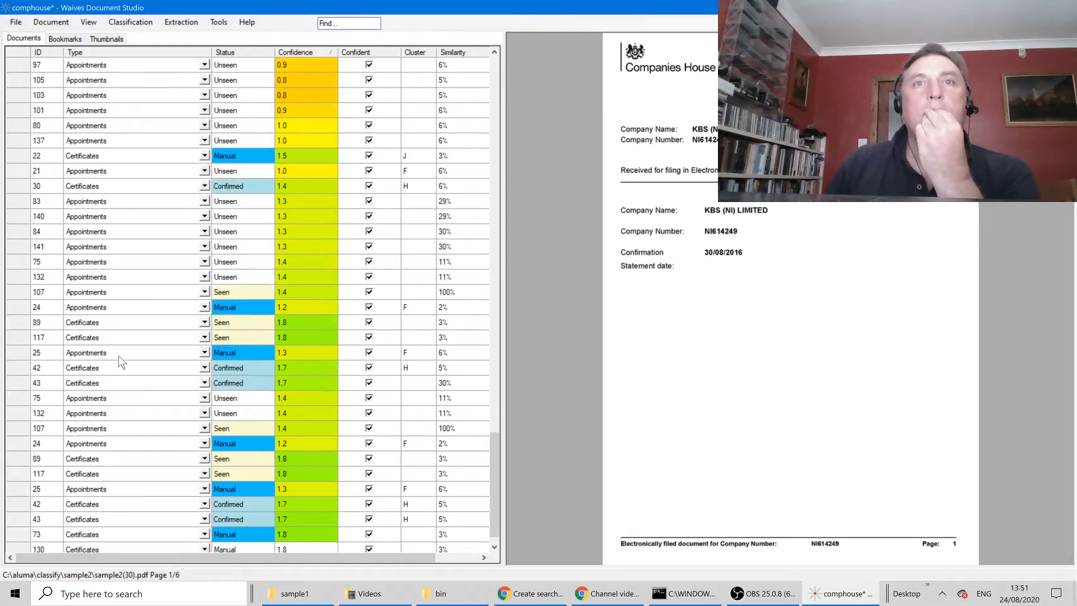
pyautogui.scroll(-1, 119, 356)
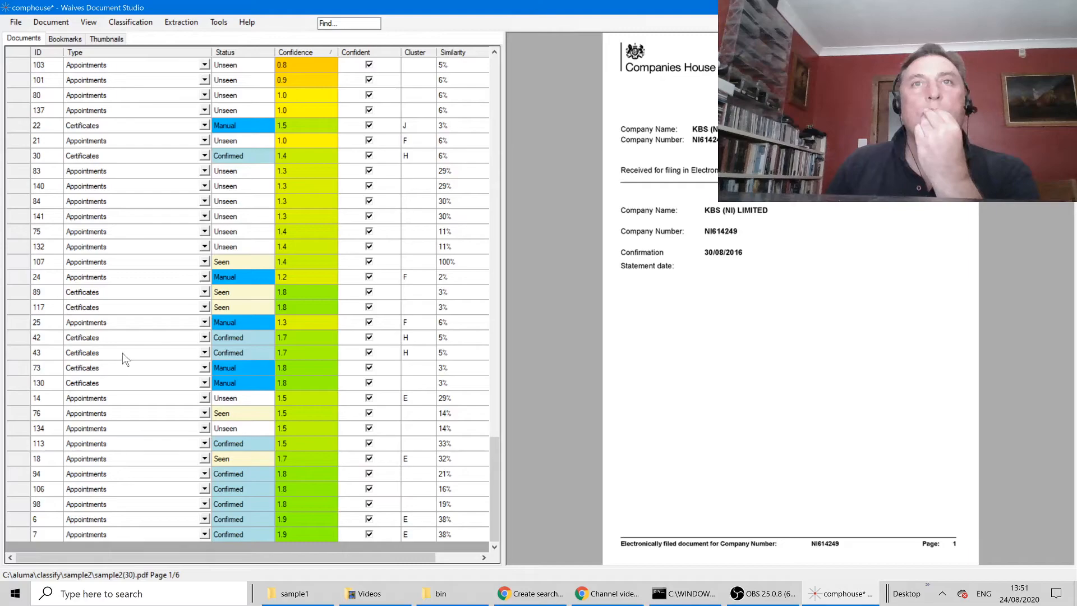
pyautogui.moveTo(494, 464); pyautogui.dragTo(503, 69)
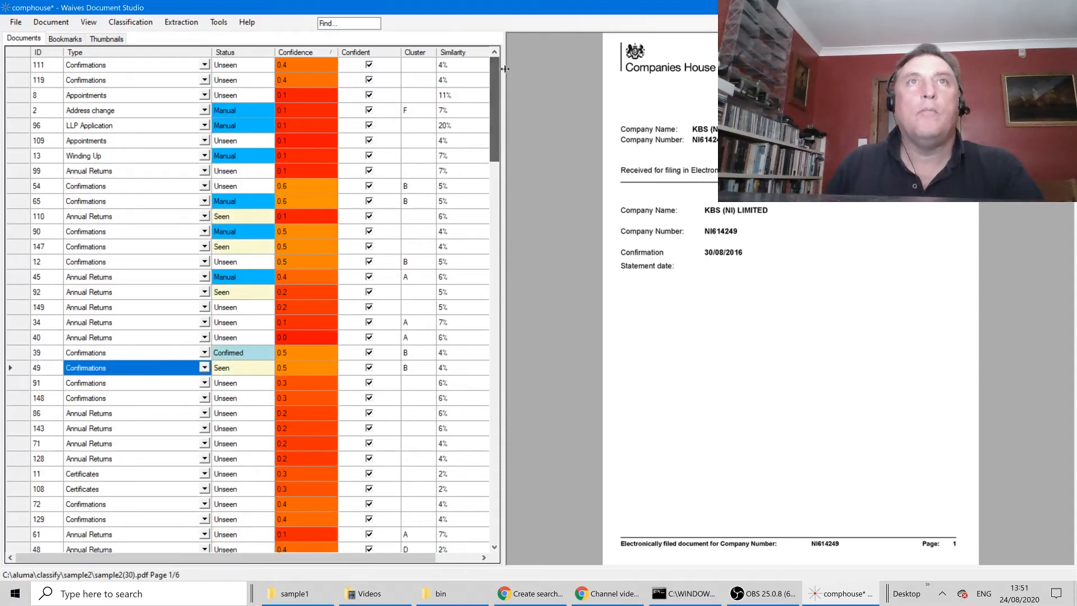
pyautogui.click(128, 111)
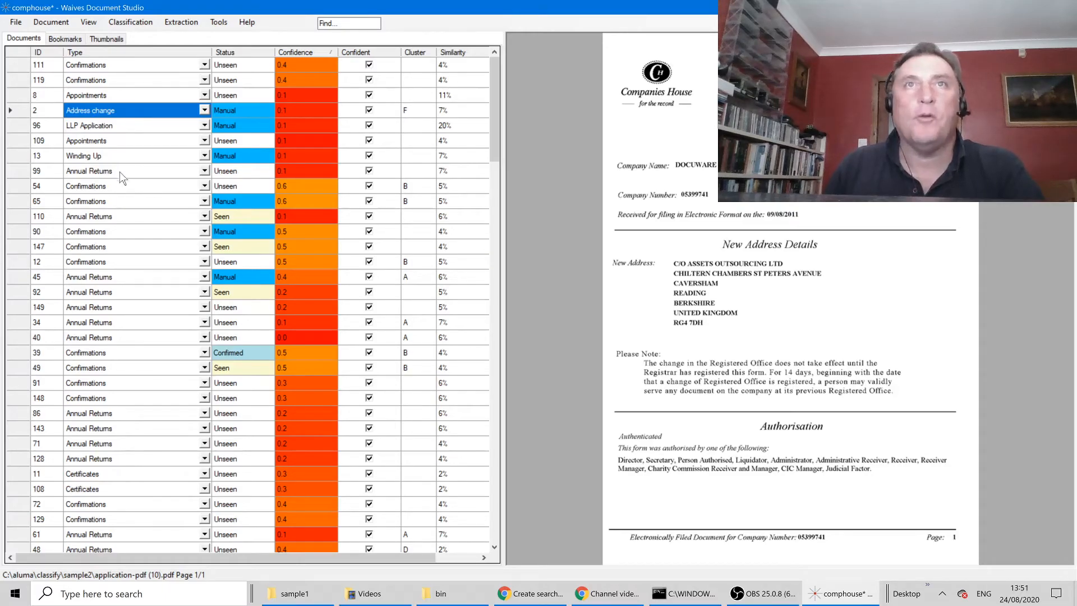
# Confirm the Annual Returns type for documents 110 and 99 and the Confirmations type for document 54
pyautogui.click(80, 218)
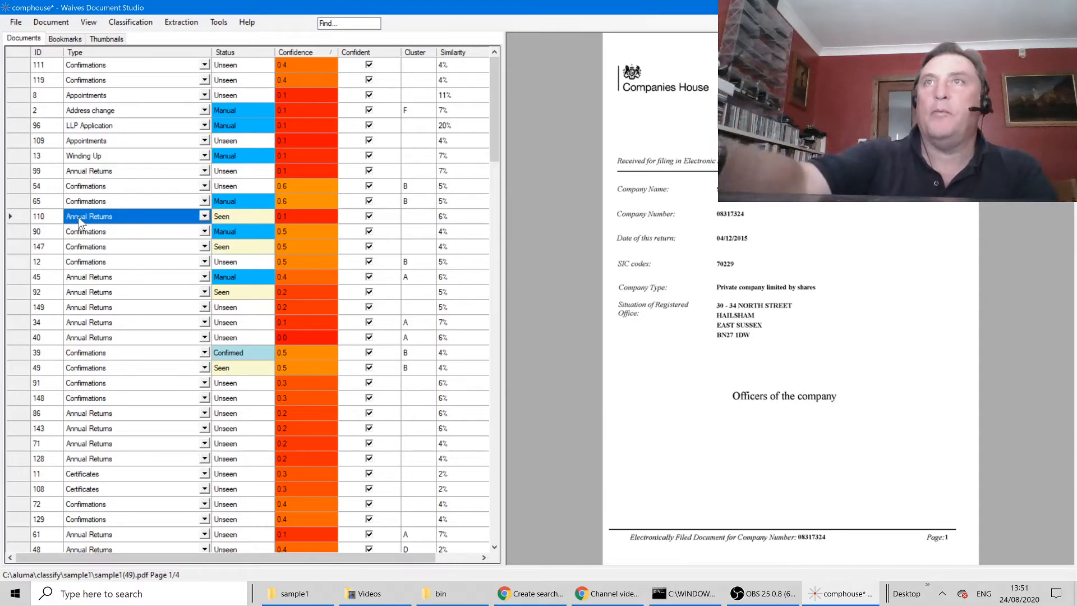
pyautogui.press('Return')
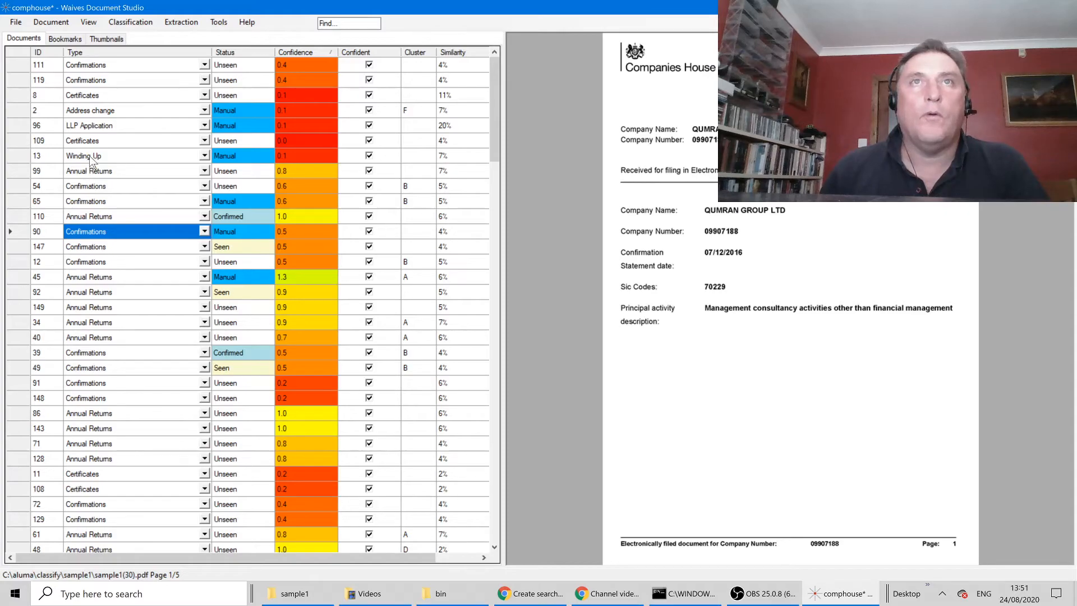
pyautogui.click(93, 173)
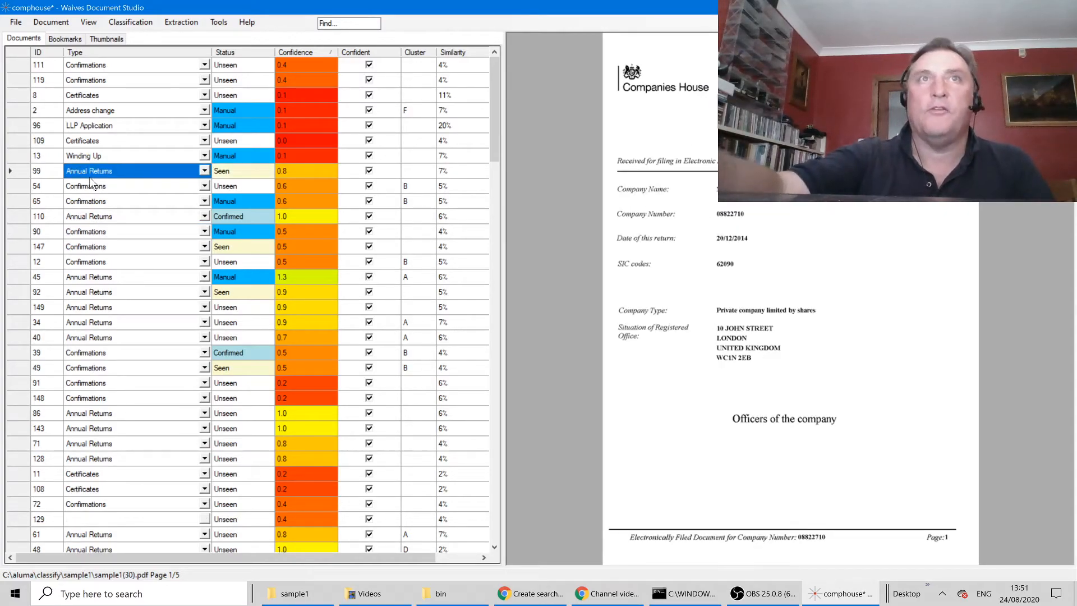
pyautogui.press('Return')
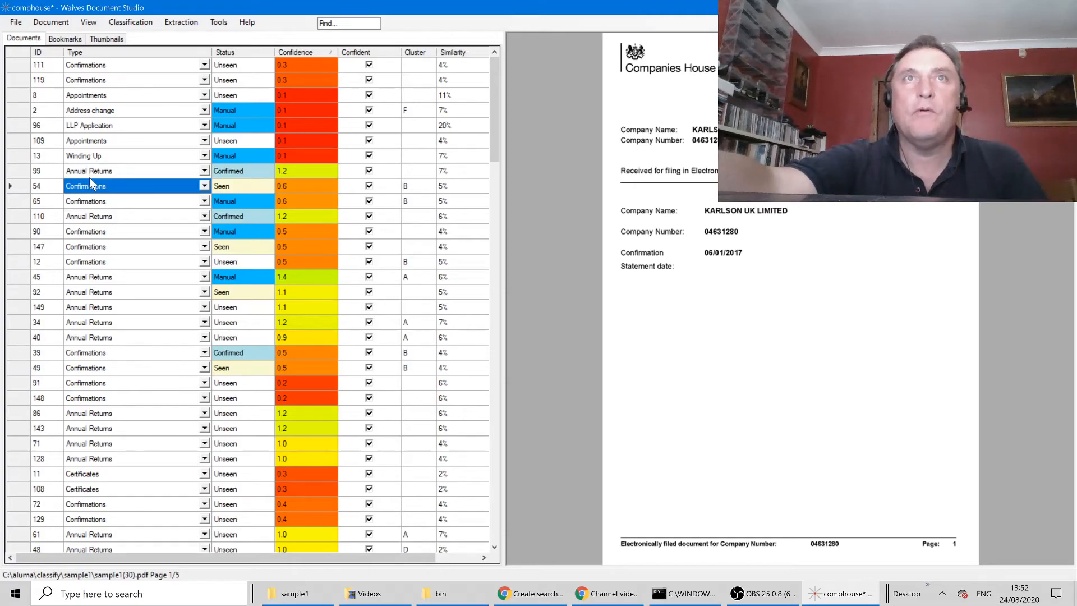
pyautogui.press('Return')
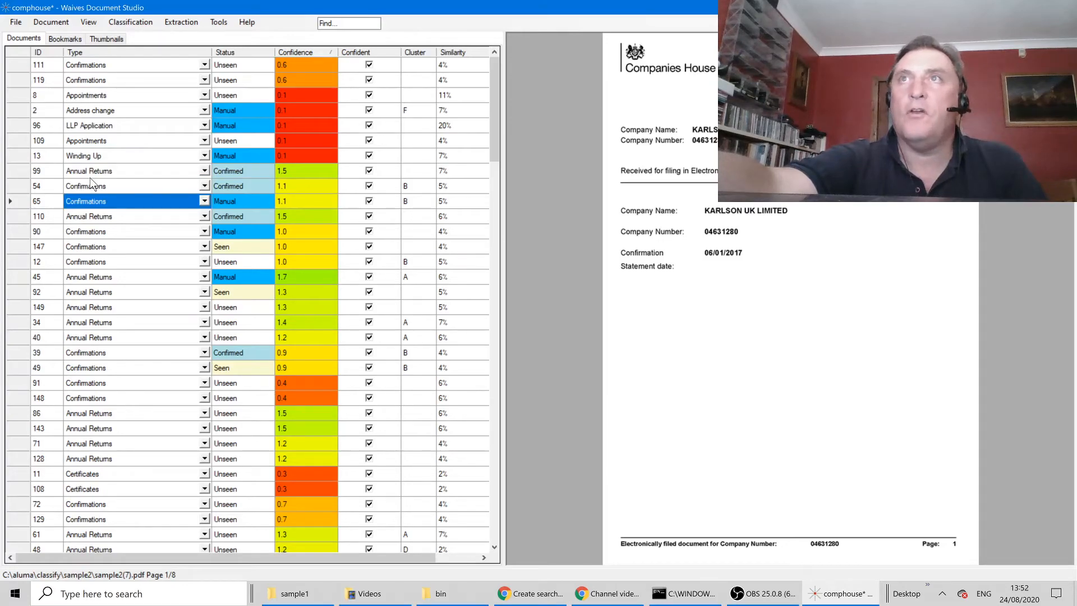
pyautogui.press('Down')
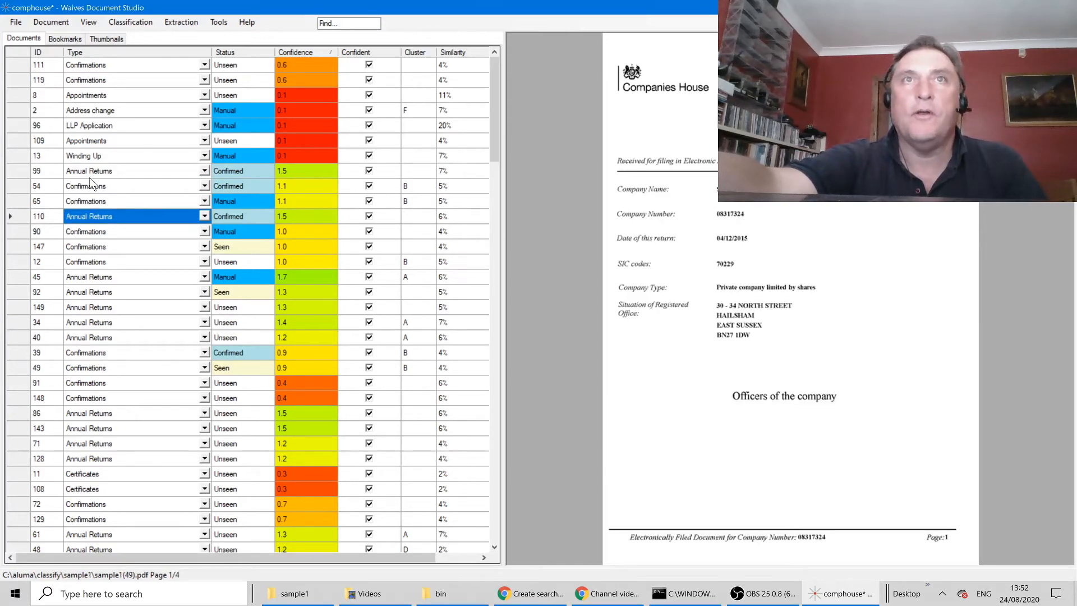
pyautogui.press('Down')
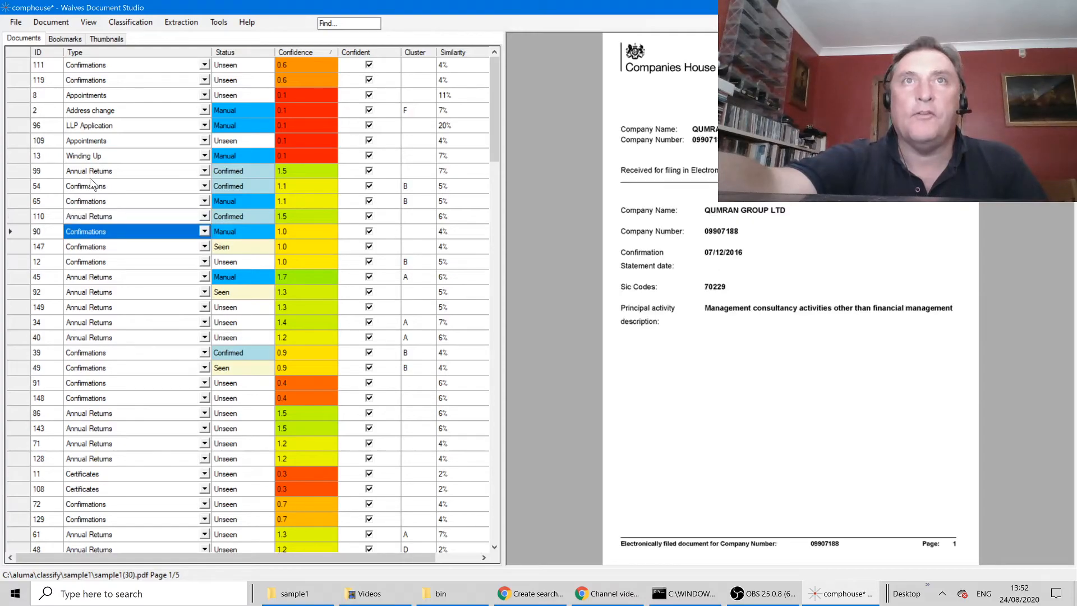
# Confirm the Confirmations type for documents 147 and 12 and the Annual Returns type for documents 92 and 149
pyautogui.press('Down')
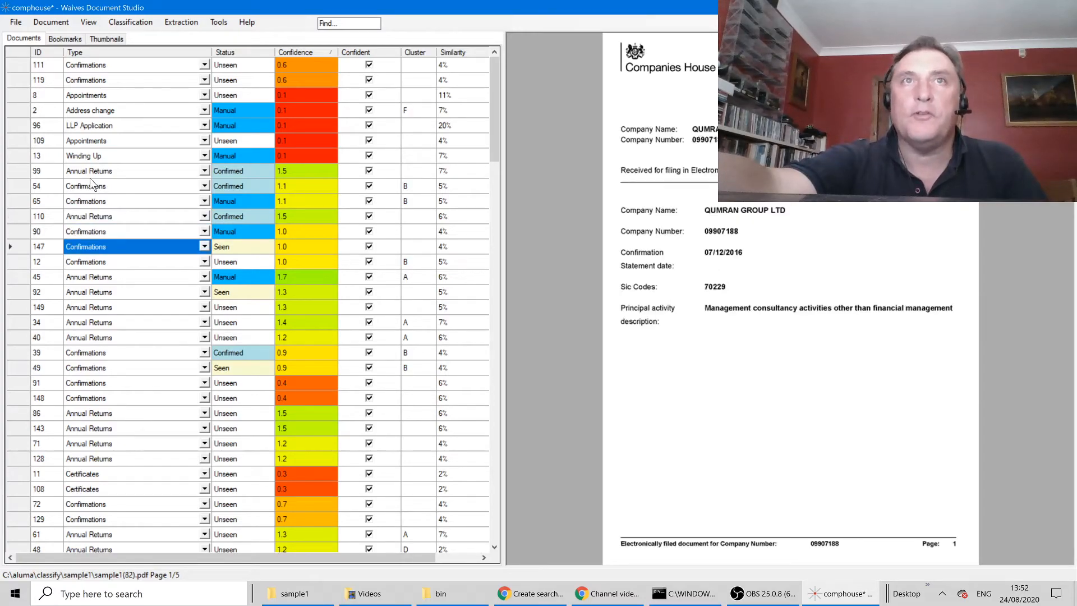
pyautogui.press('Down')
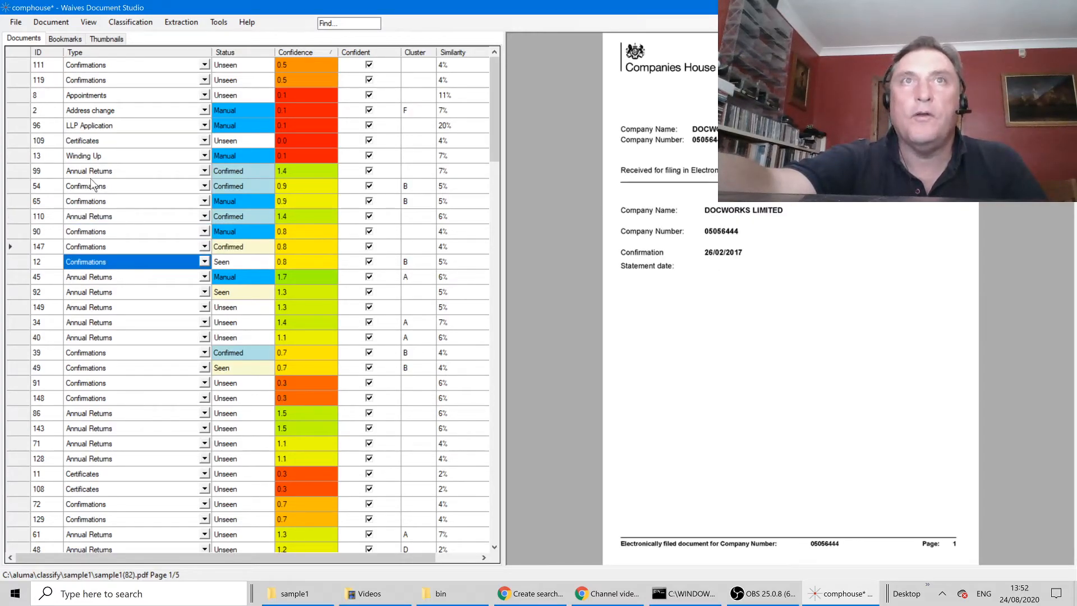
pyautogui.press('Down')
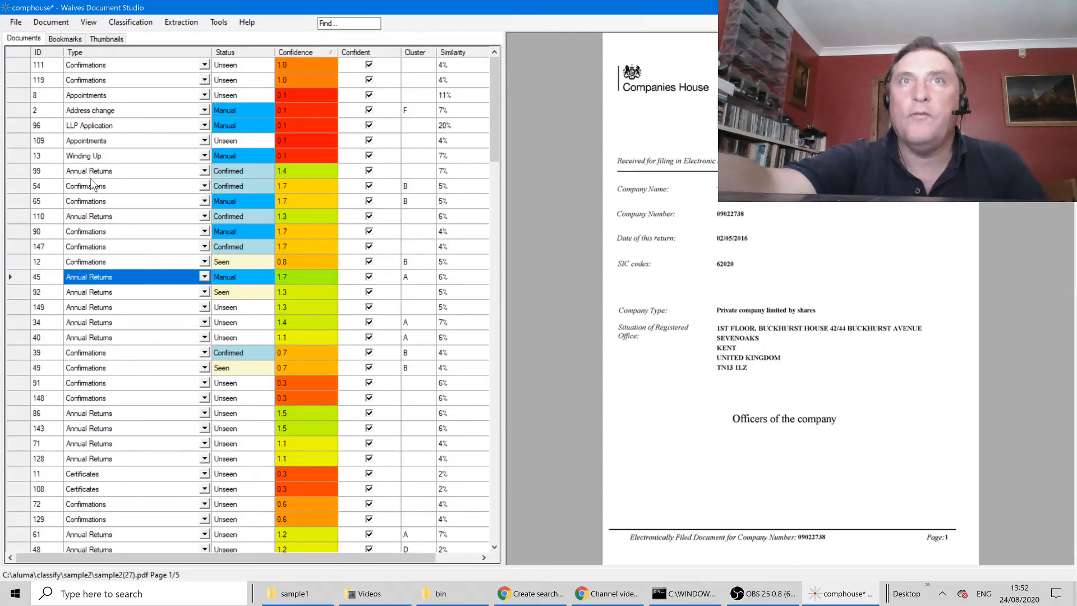
pyautogui.press('Down')
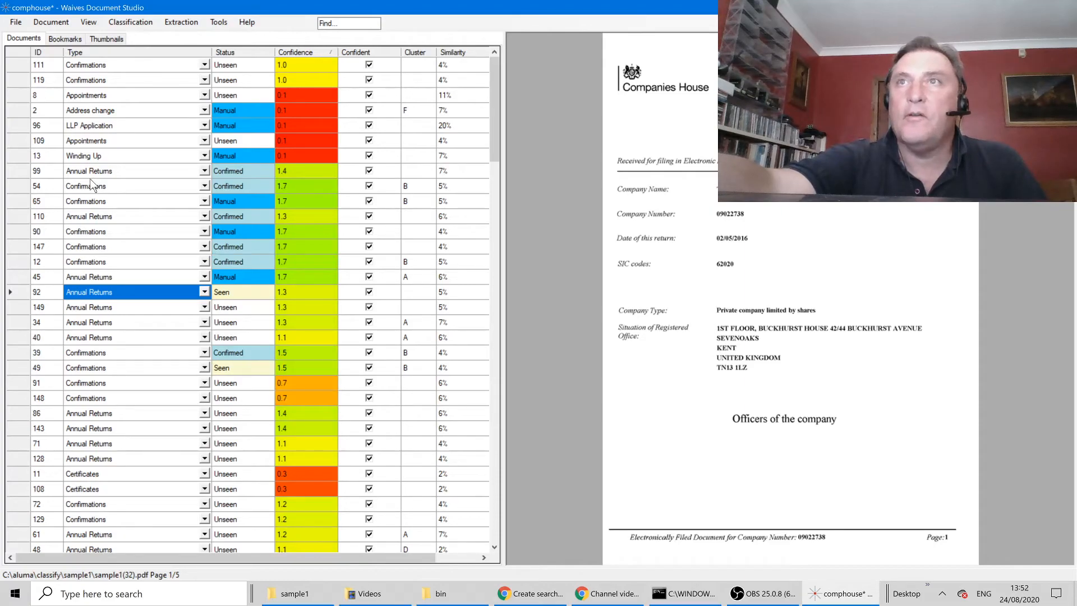
pyautogui.press('Down')
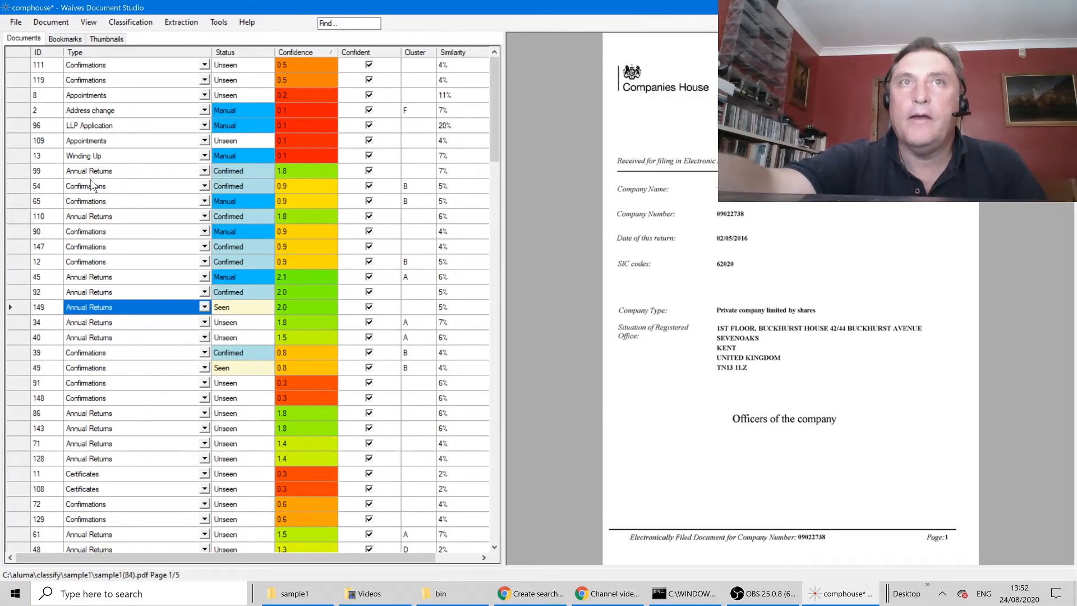
pyautogui.press('Down')
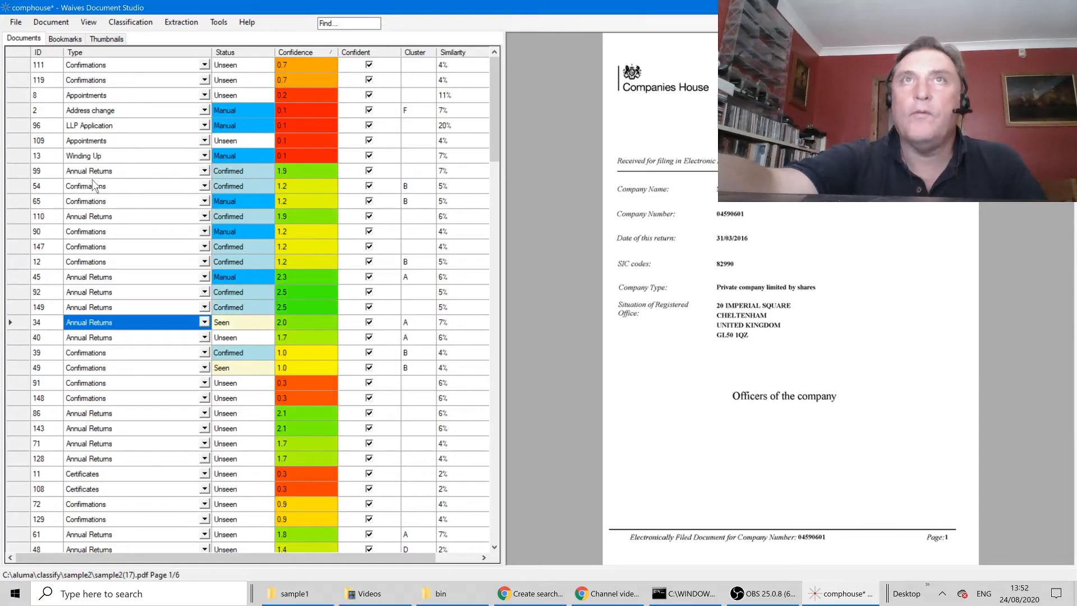
# Re-sort the document list by ascending confidence and go to the lowest-confidence documents
pyautogui.click(308, 51)
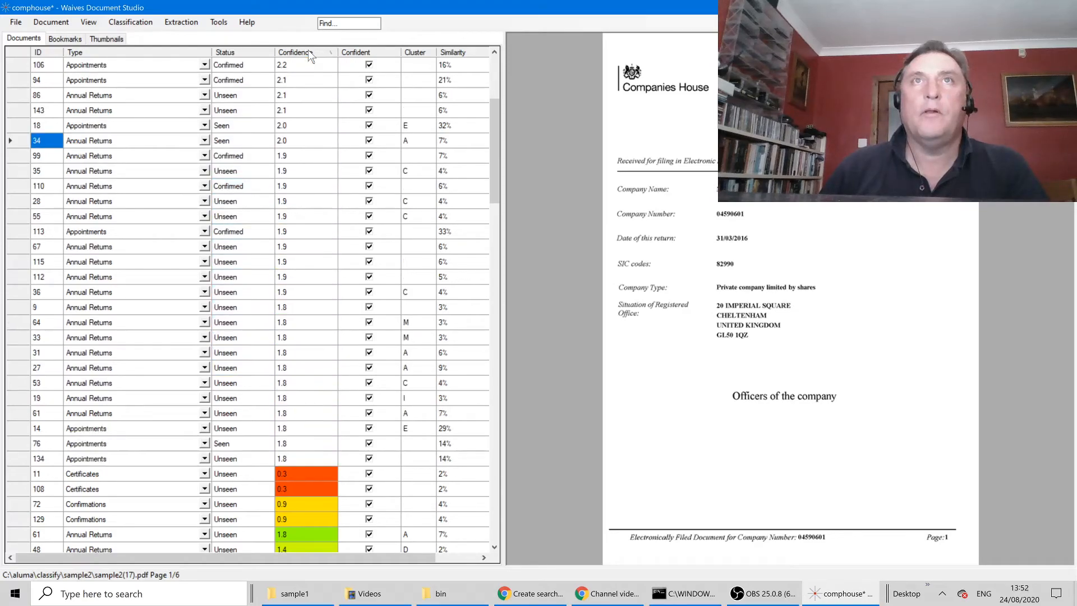
pyautogui.click(308, 50)
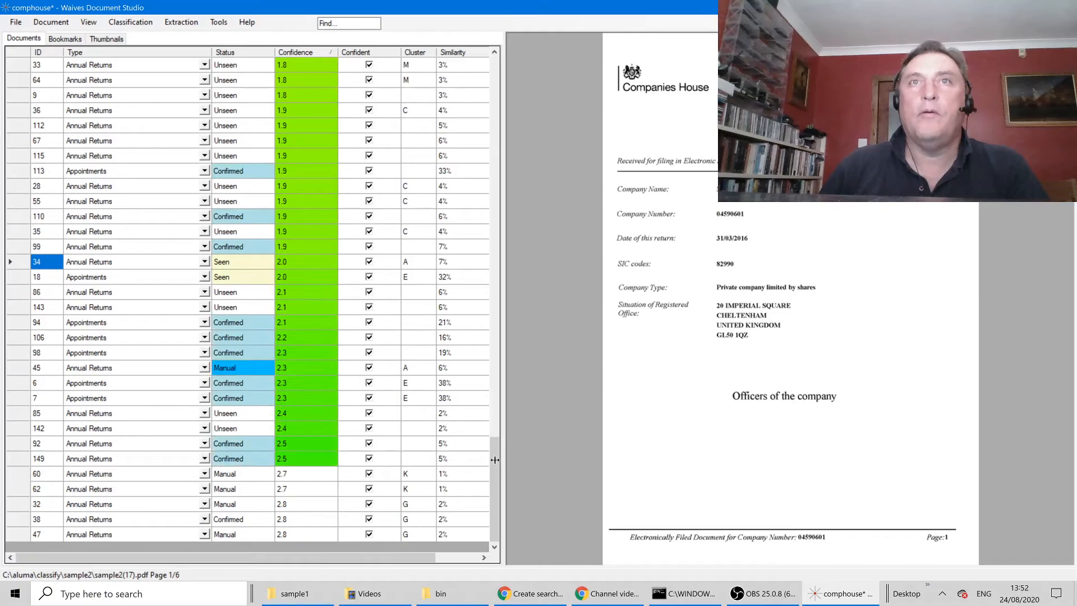
pyautogui.moveTo(495, 465); pyautogui.dragTo(485, 51)
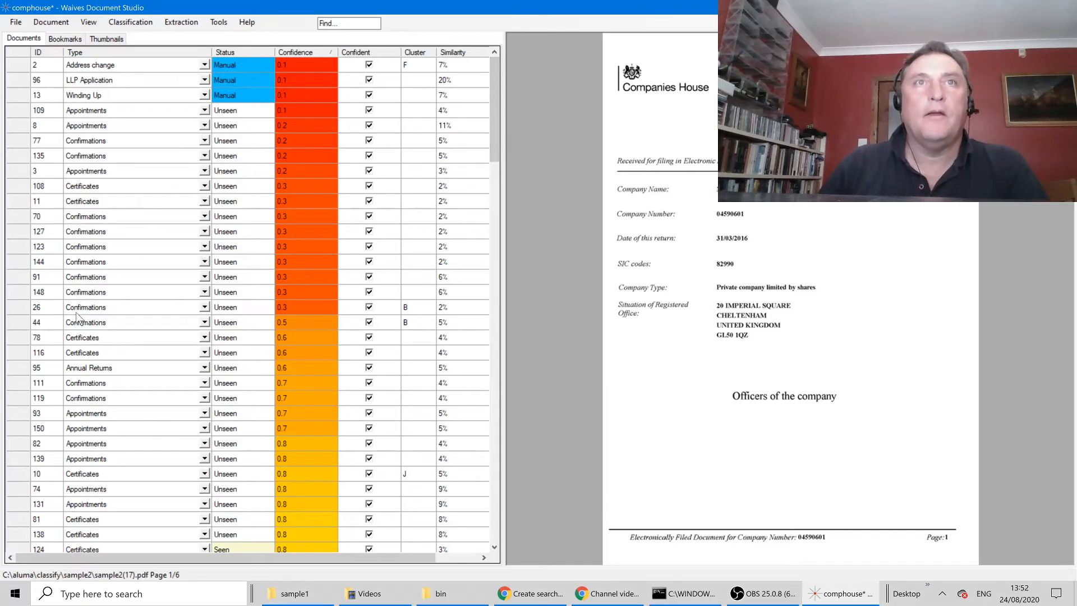
# Confirm the Confirmations type for documents 70, 127, 123, 144, 91, 148 and 26
pyautogui.click(93, 216)
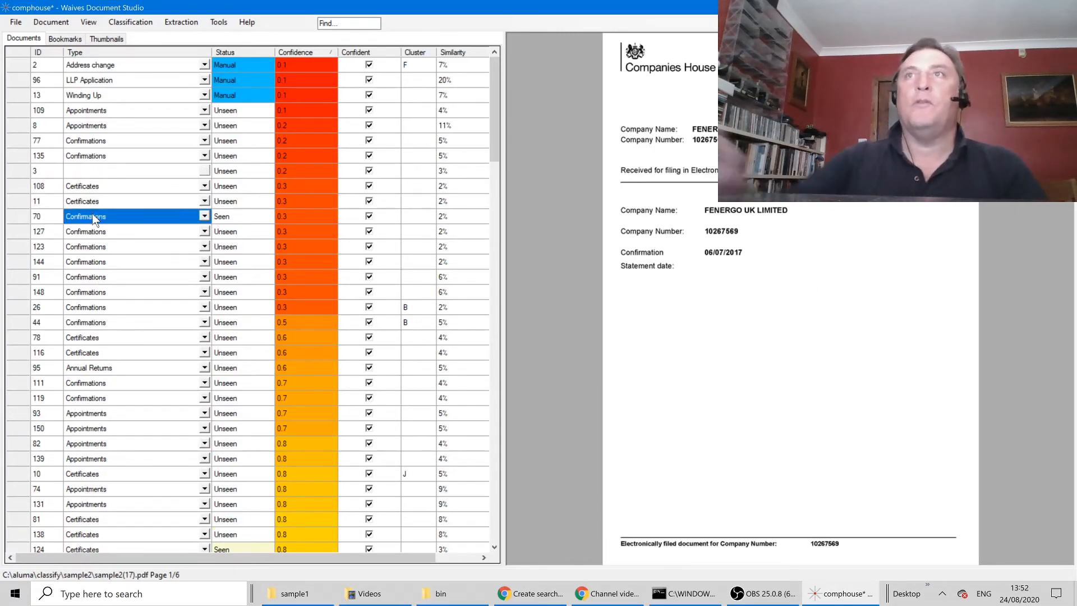
pyautogui.press('Return')
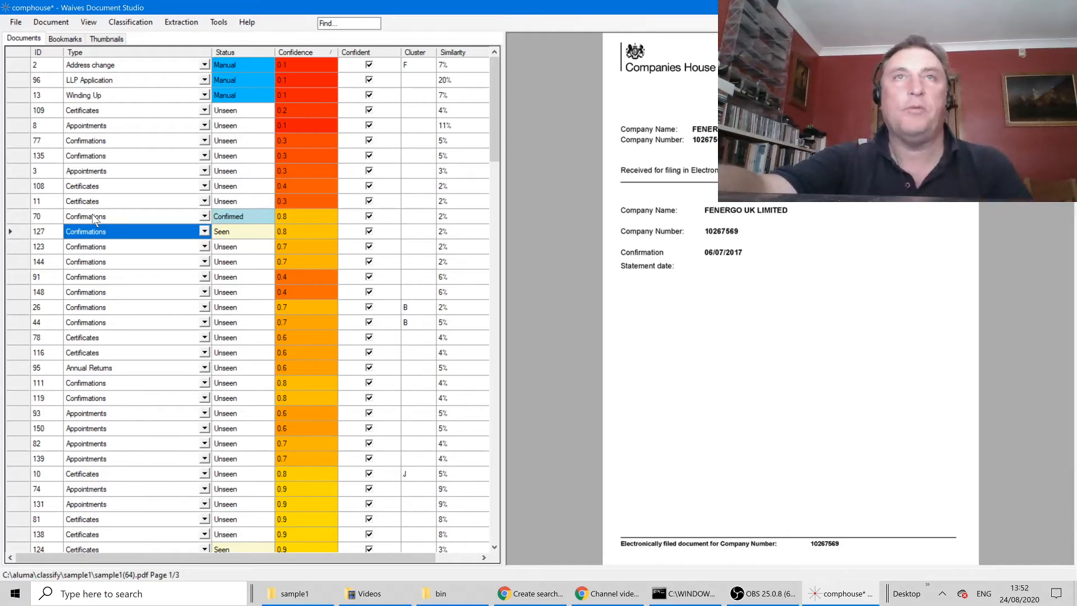
pyautogui.press('Return')
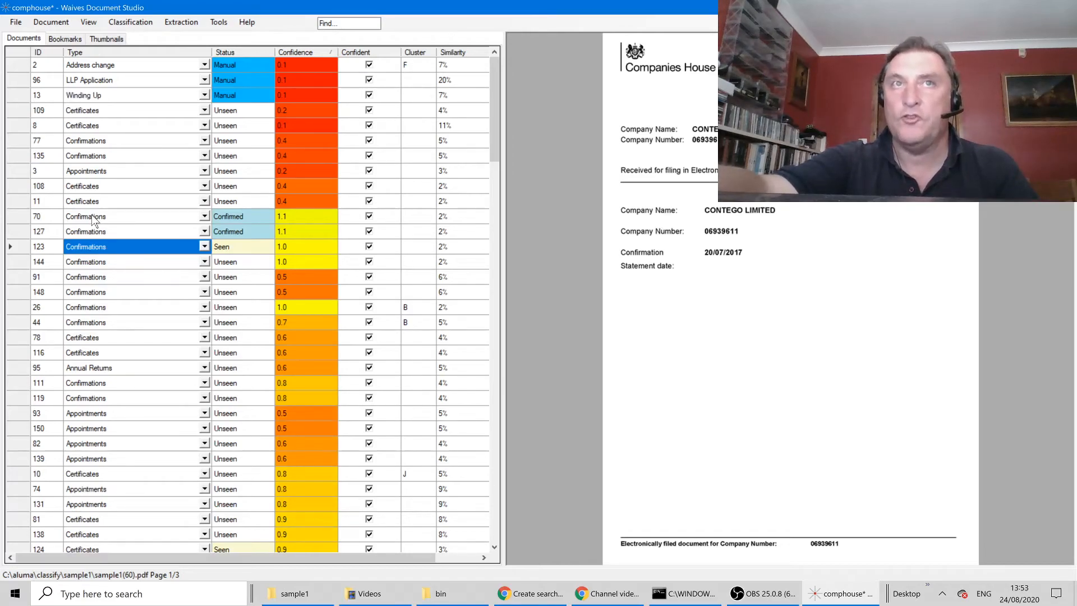
pyautogui.press('Return')
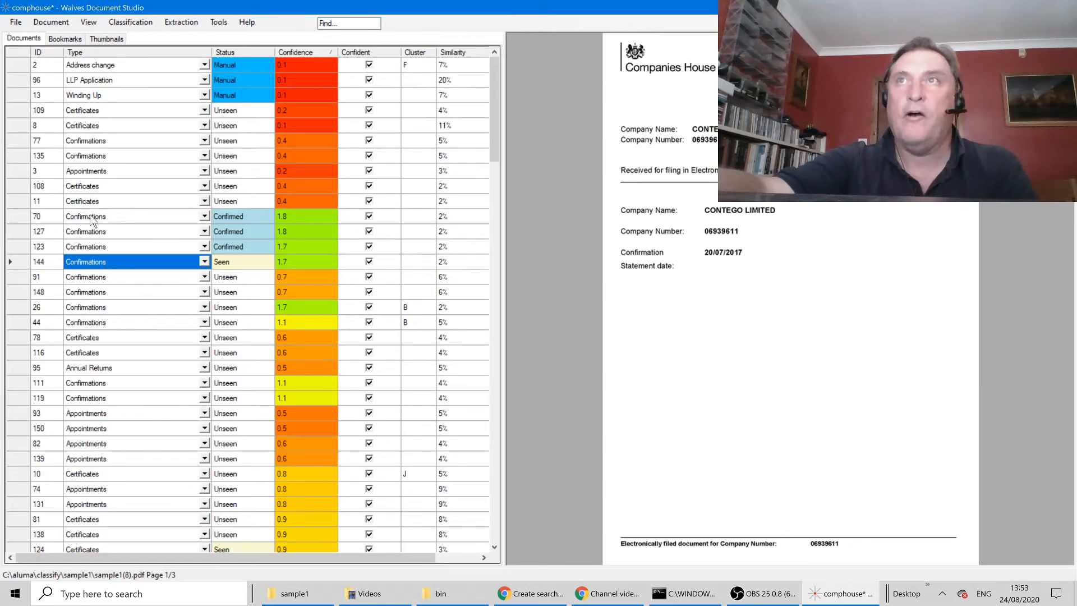
pyautogui.press('Return')
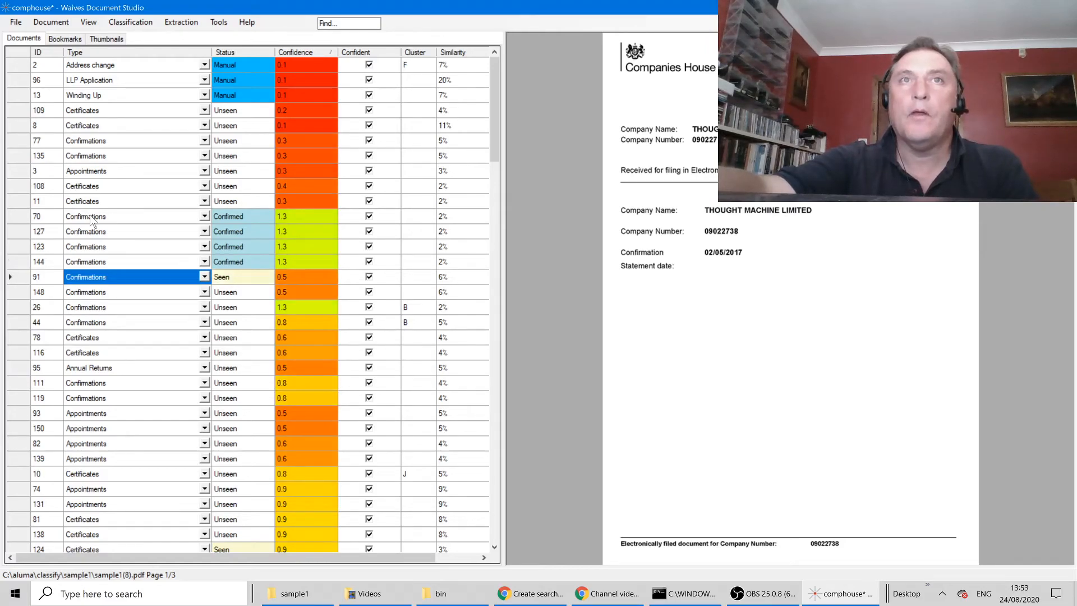
pyautogui.press('Return')
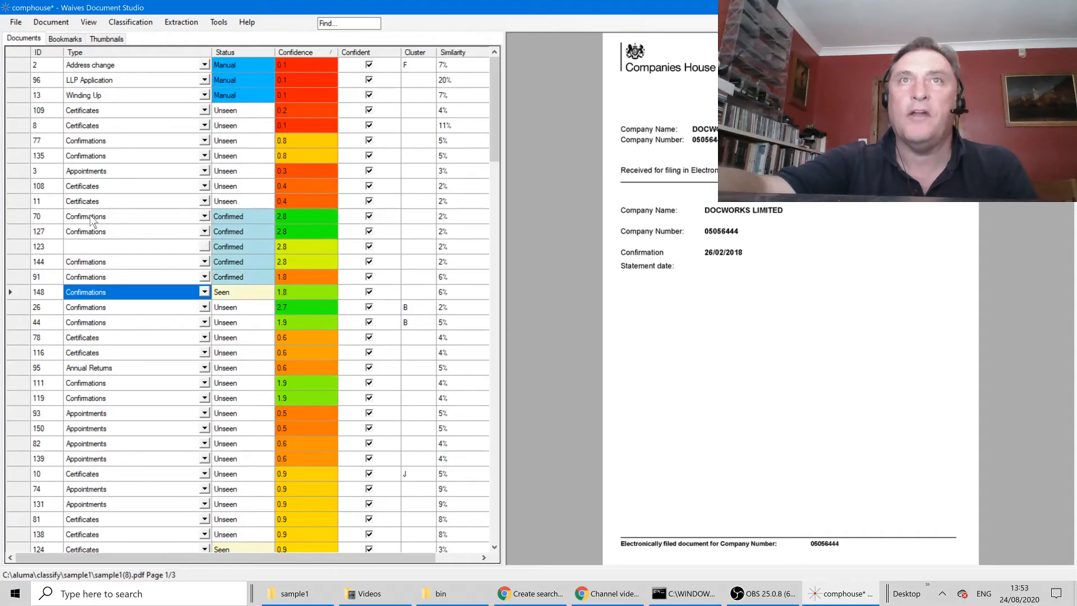
pyautogui.press('Return')
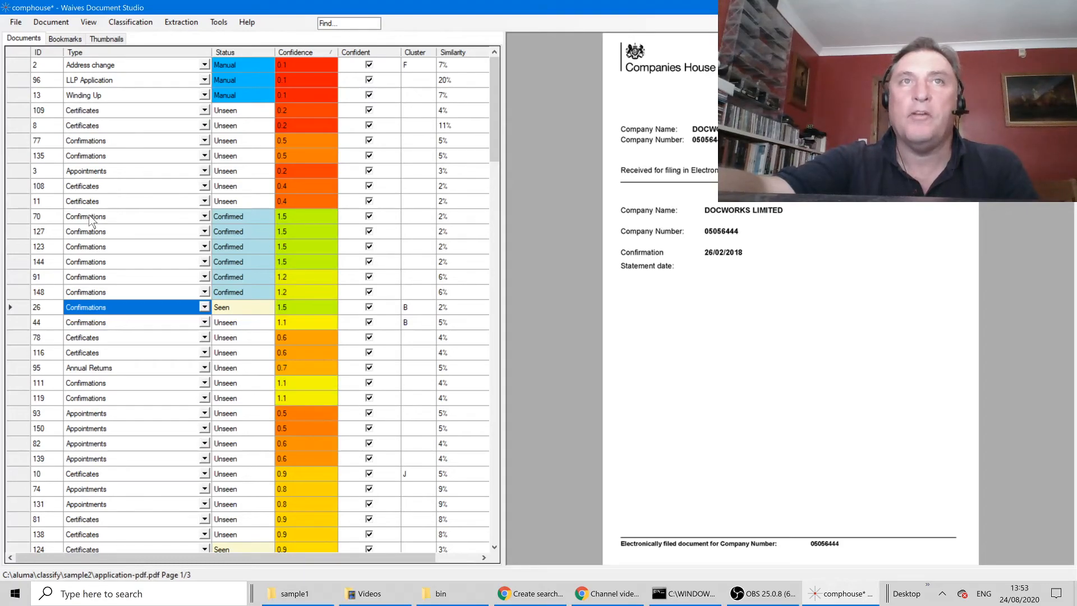
pyautogui.press('Return')
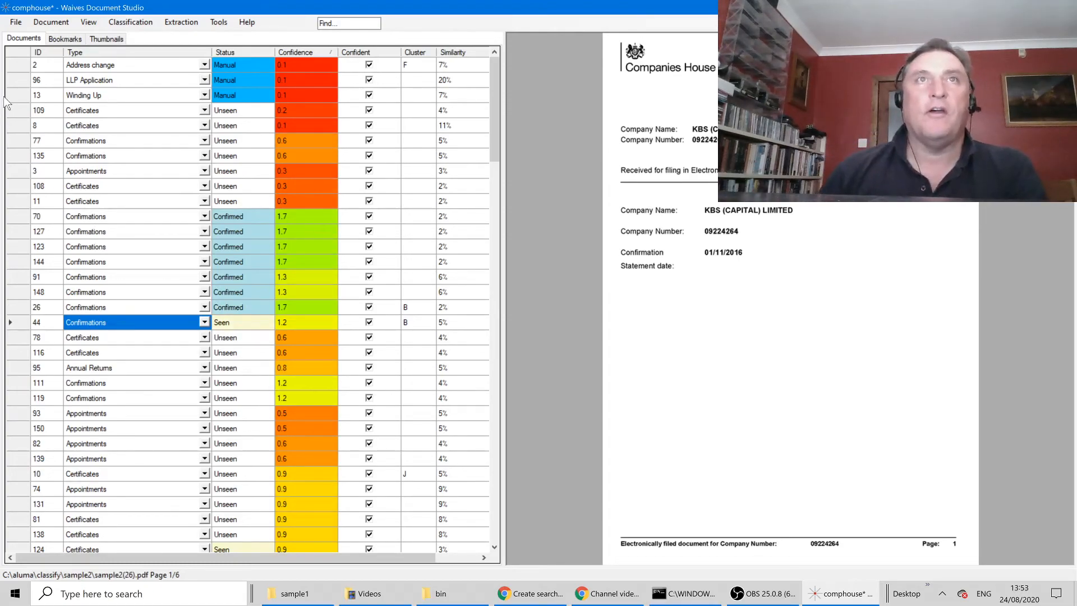
# View document 8, set the classification confidence level to Low and sort the document list by type
pyautogui.click(77, 128)
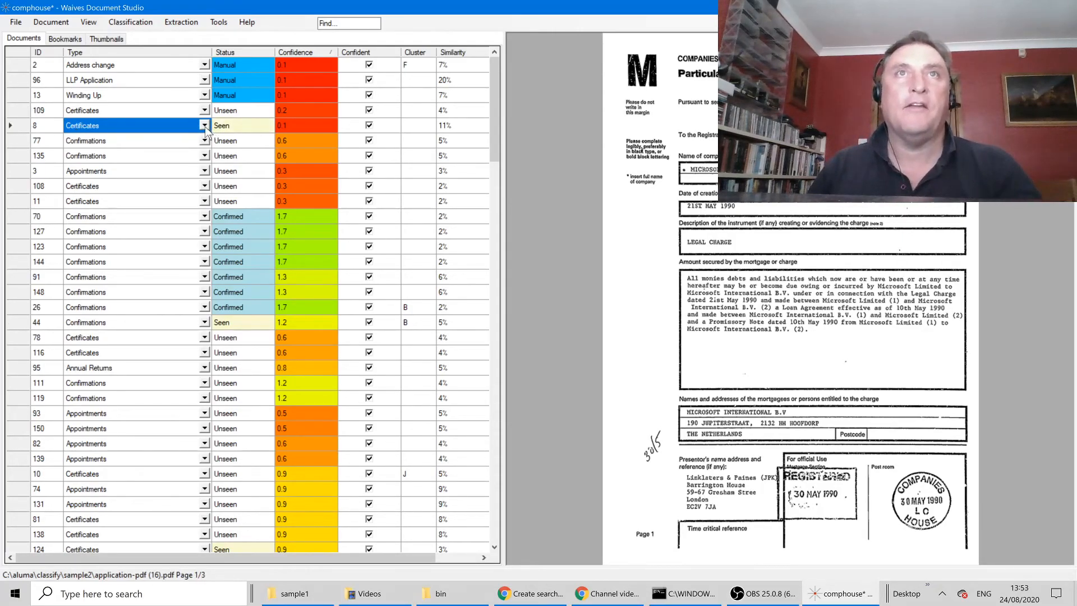
pyautogui.click(125, 25)
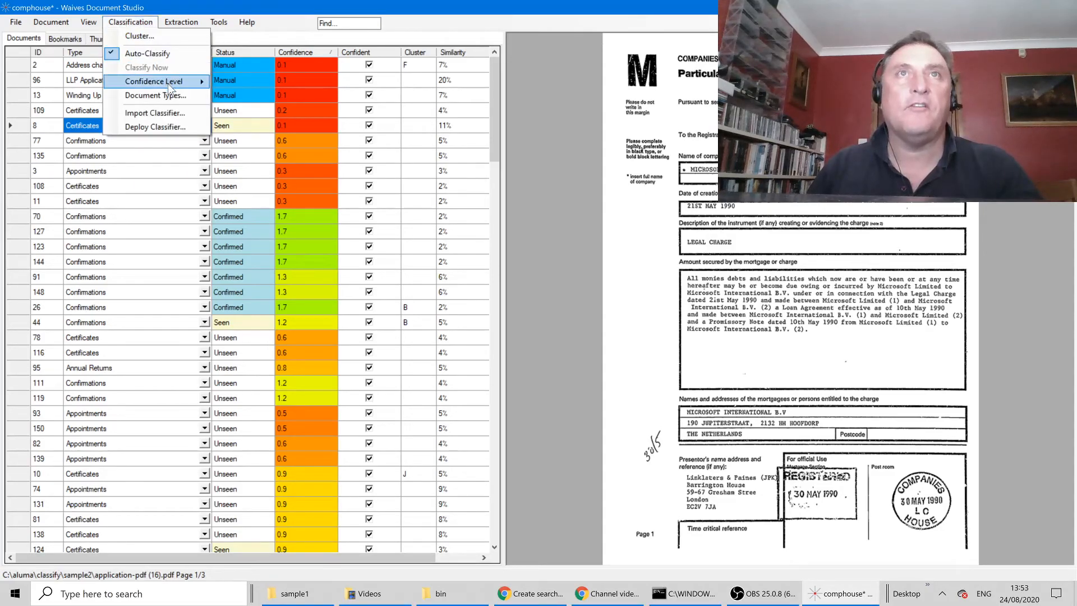
pyautogui.moveTo(168, 82)
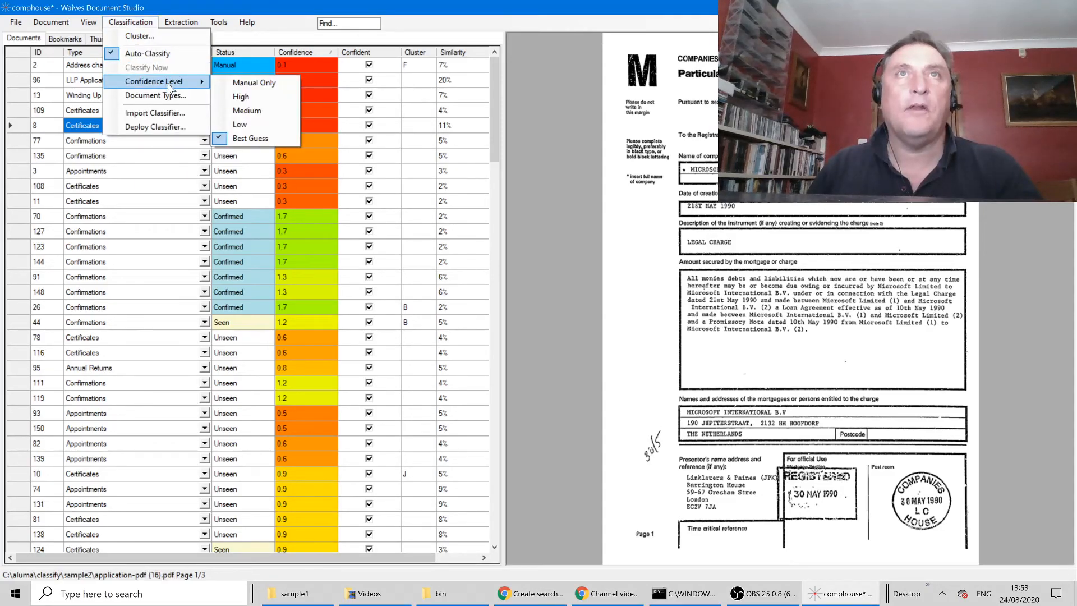
pyautogui.click(264, 124)
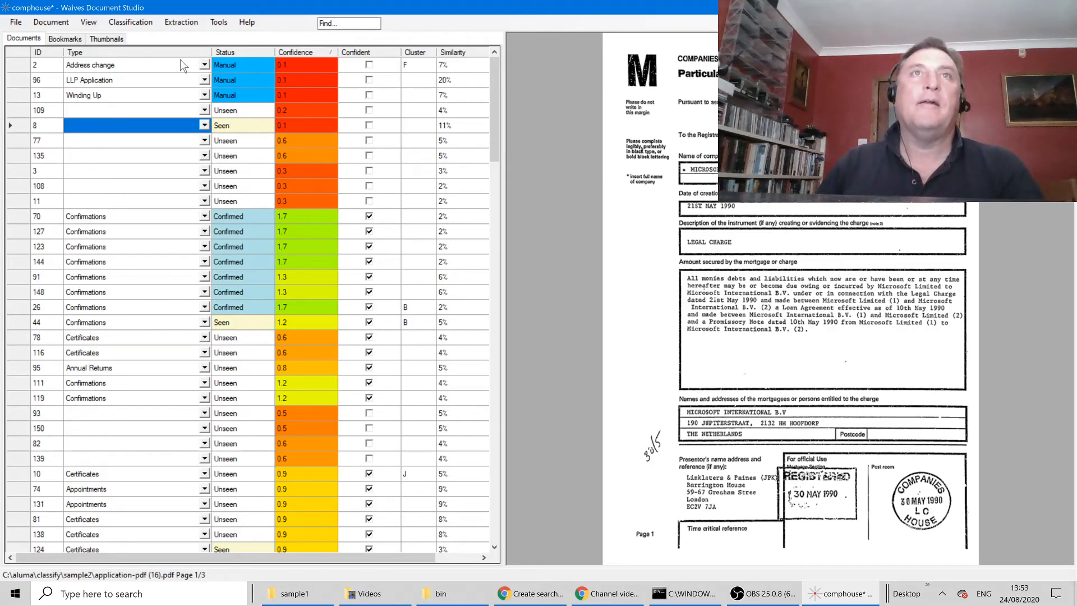
pyautogui.click(130, 54)
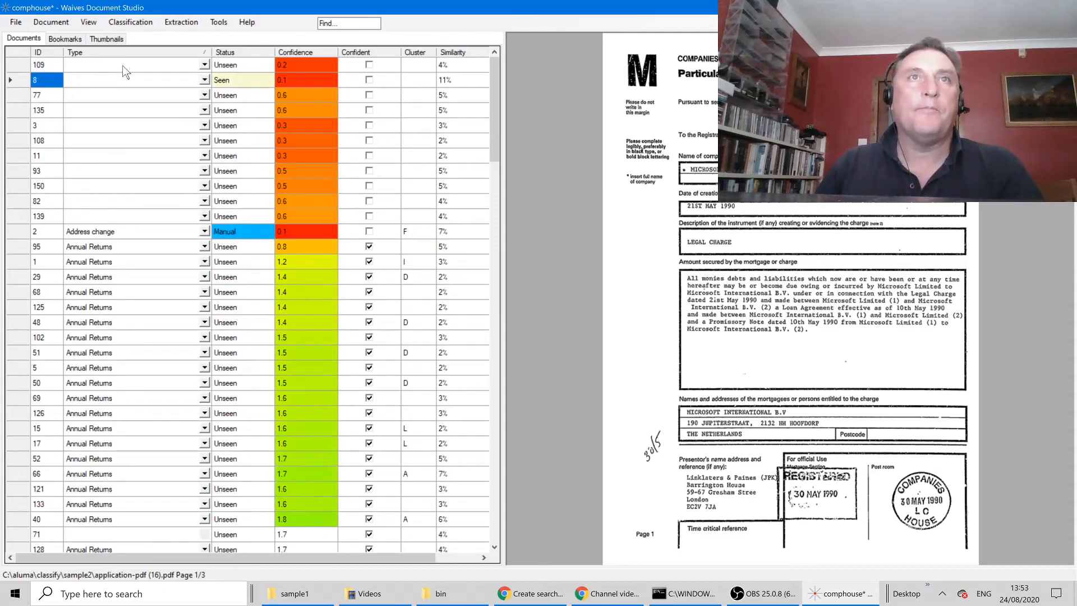
# Assign the Certificates type to the unclassified document 109
pyautogui.click(123, 66)
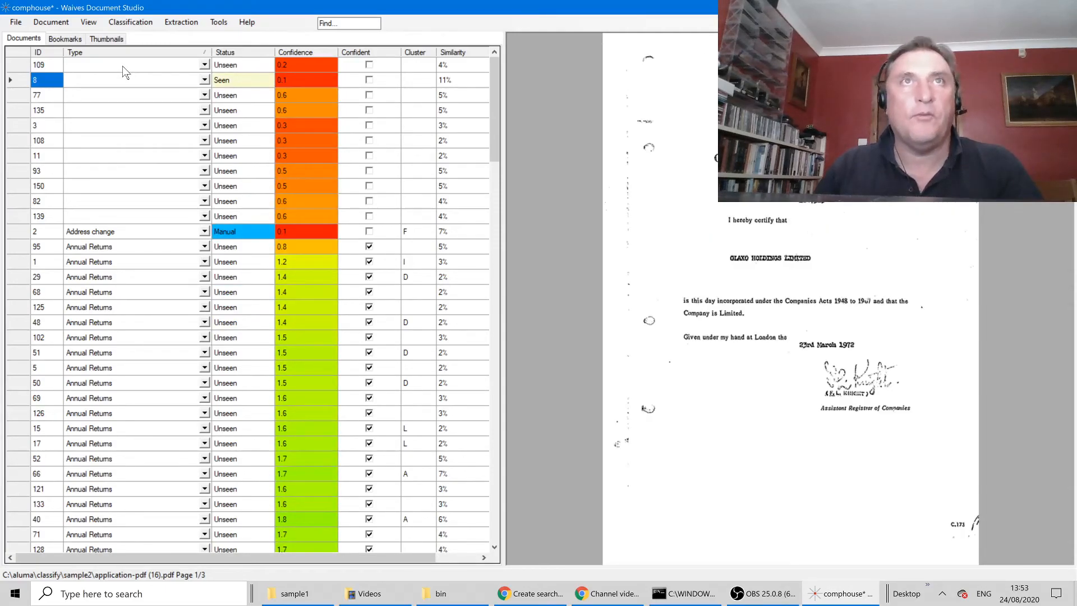
pyautogui.click(122, 65)
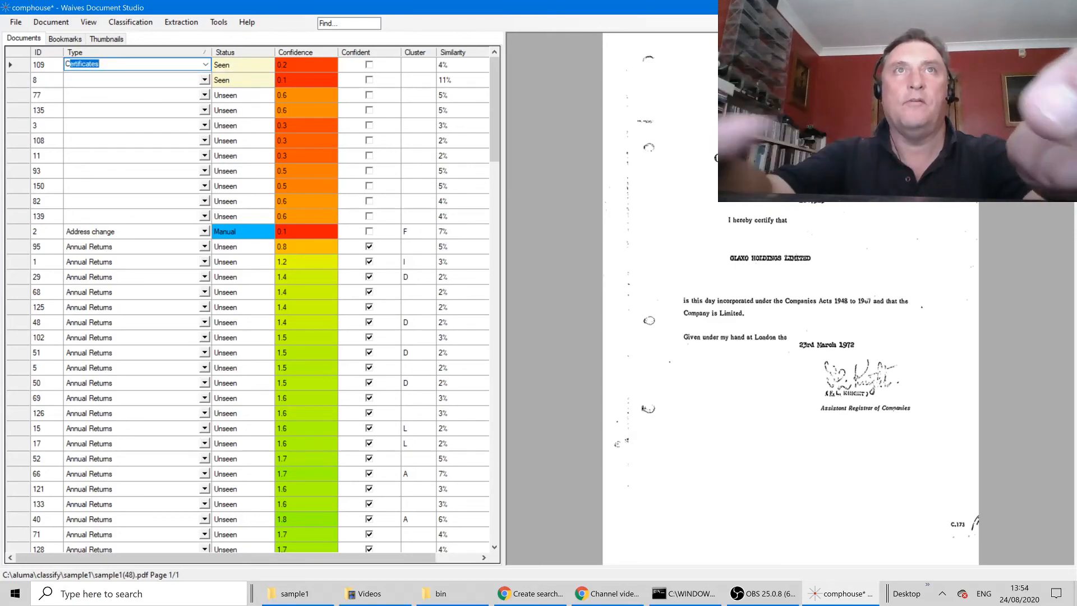
pyautogui.press('Return')
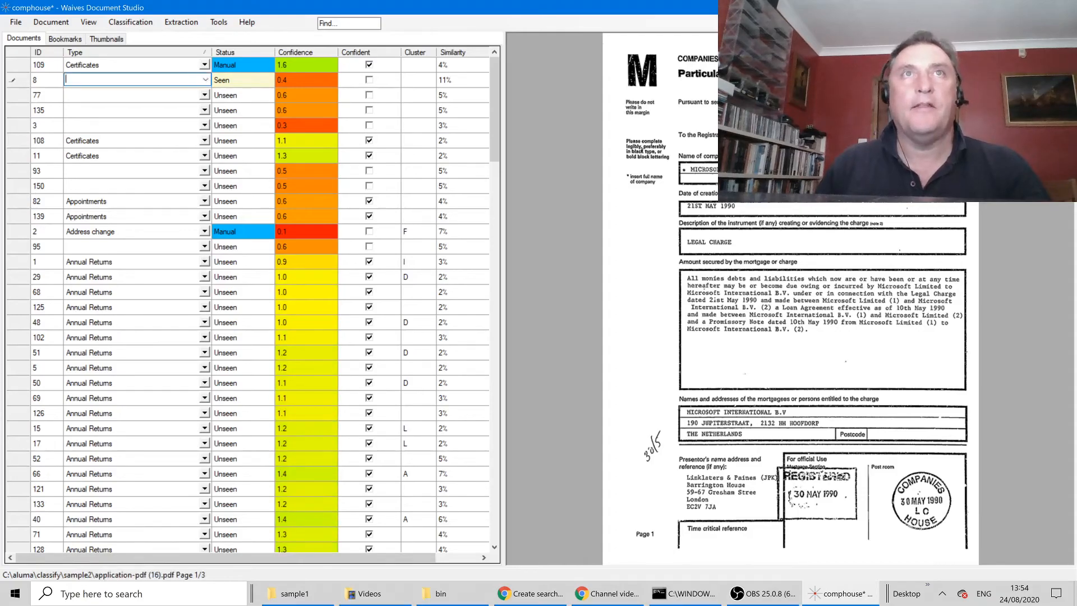
# Give document 8 a new document type named Mortgage, correcting the misspelled type name
pyautogui.click(207, 80)
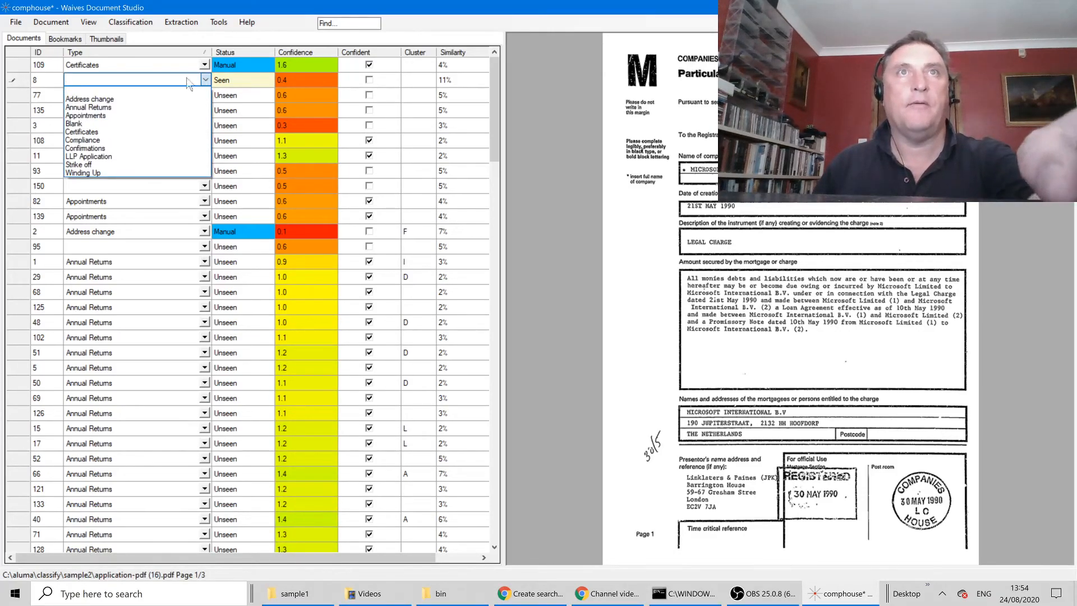
pyautogui.write('M')
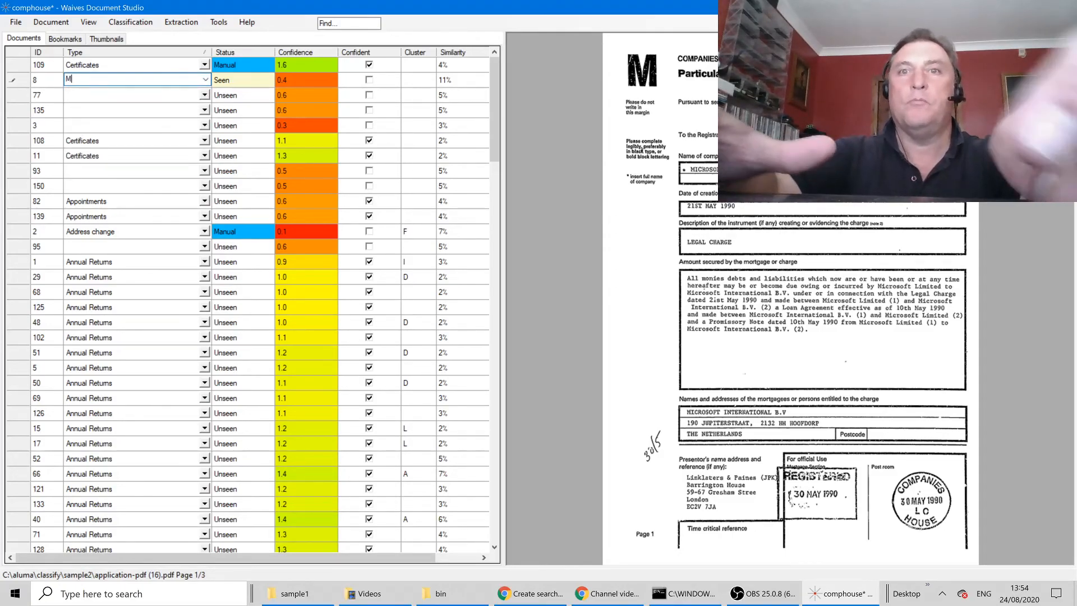
pyautogui.write('rtgage')
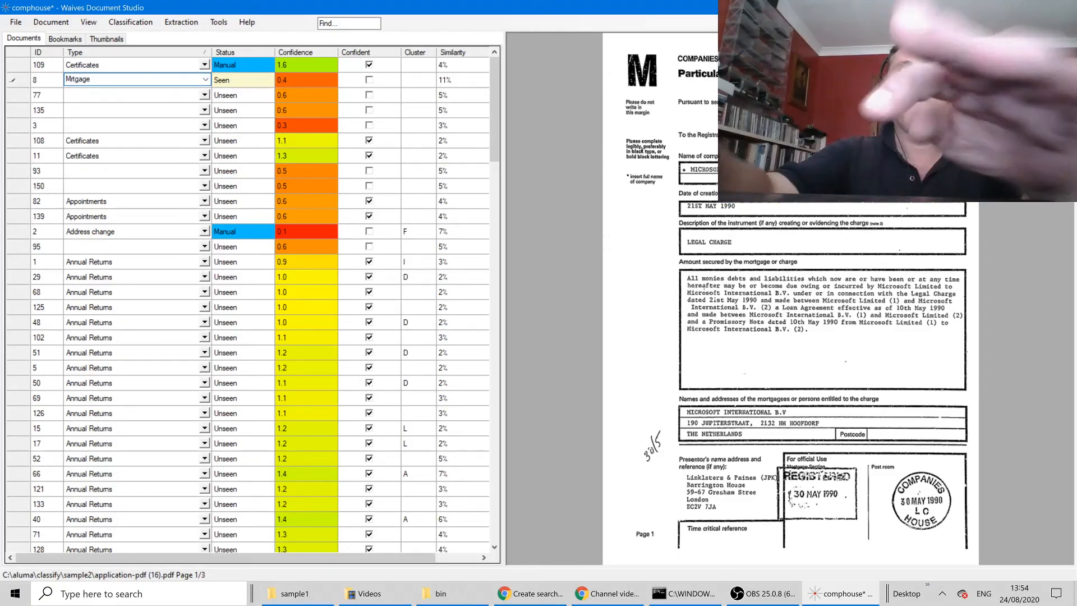
pyautogui.press('Return')
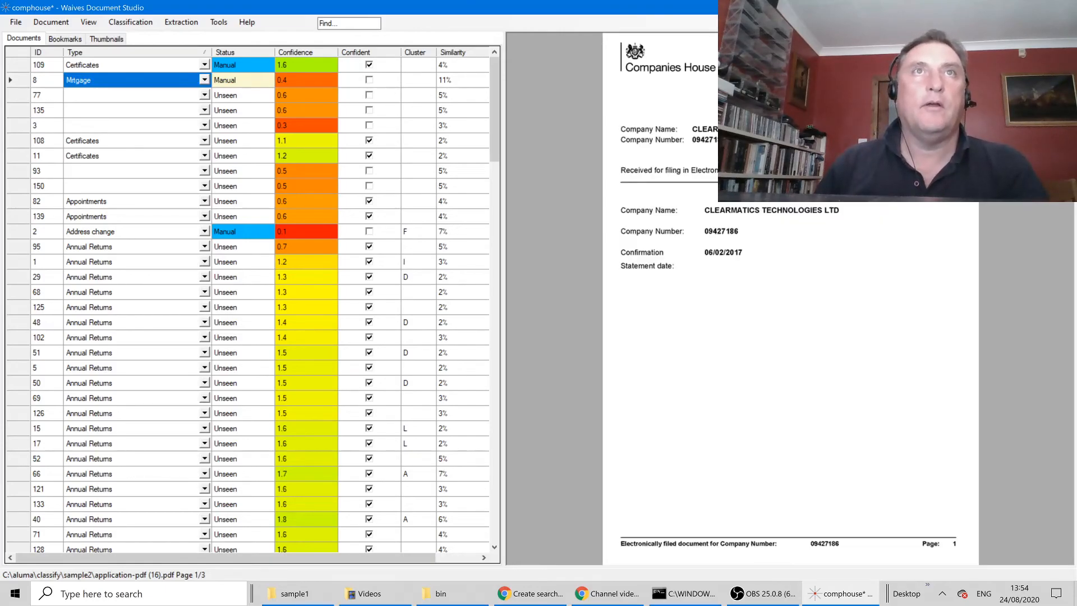
pyautogui.click(135, 94)
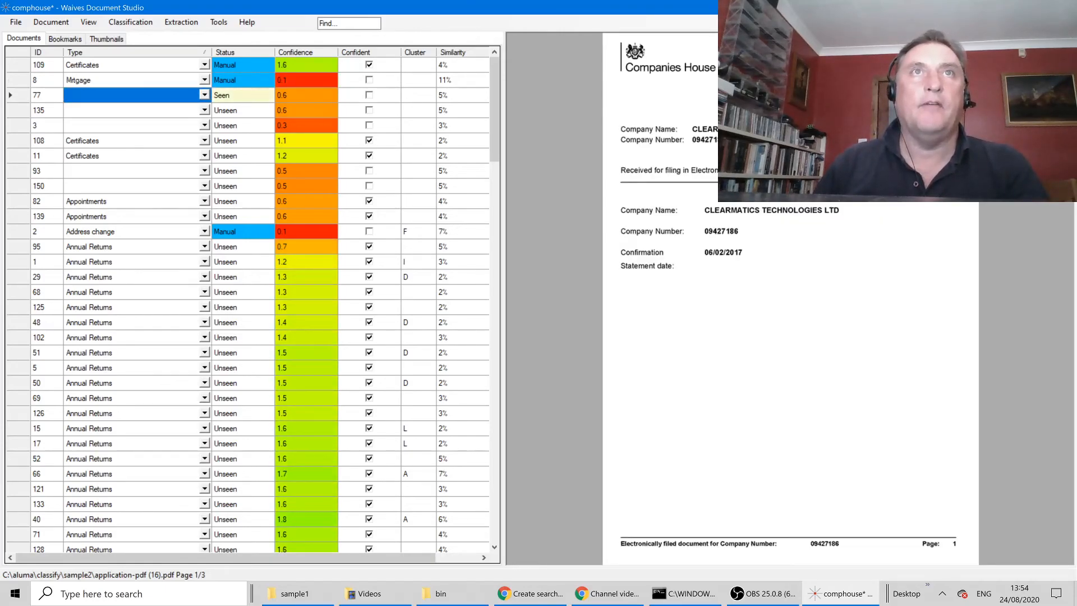
pyautogui.click(91, 85)
pyautogui.click(74, 80)
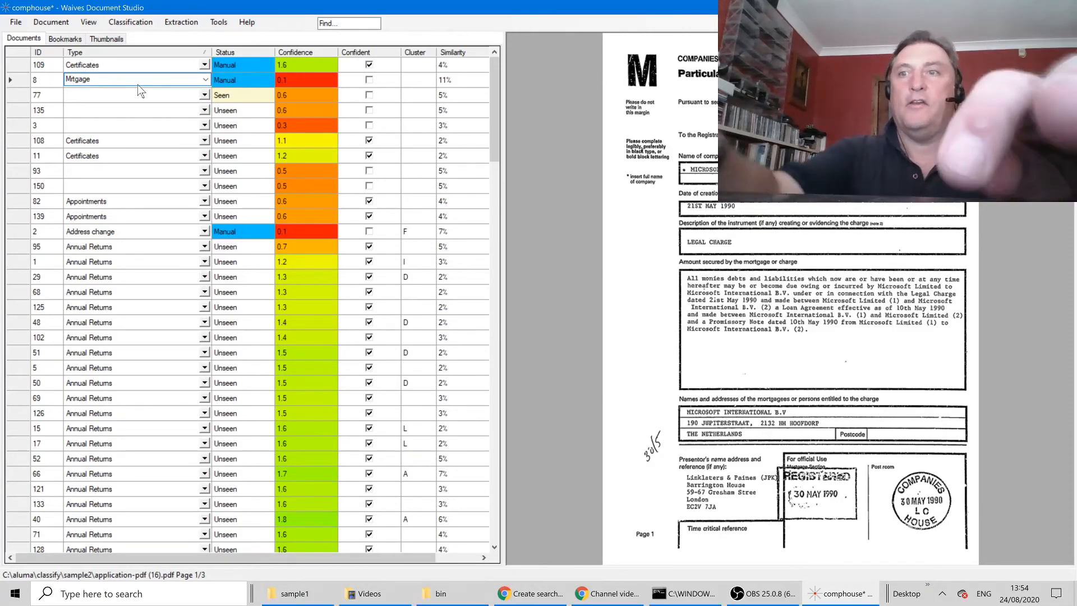
pyautogui.write('o')
pyautogui.press('Return')
# Assign the Confirmations type to document 77 and the Appointments type to document 93
pyautogui.write('Conf')
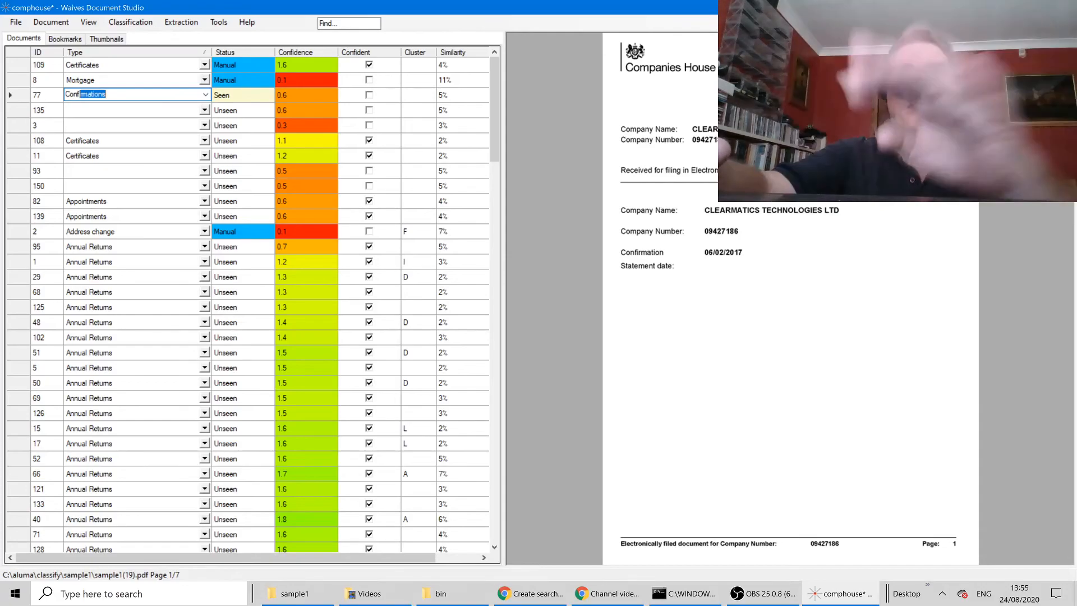
pyautogui.press('Return')
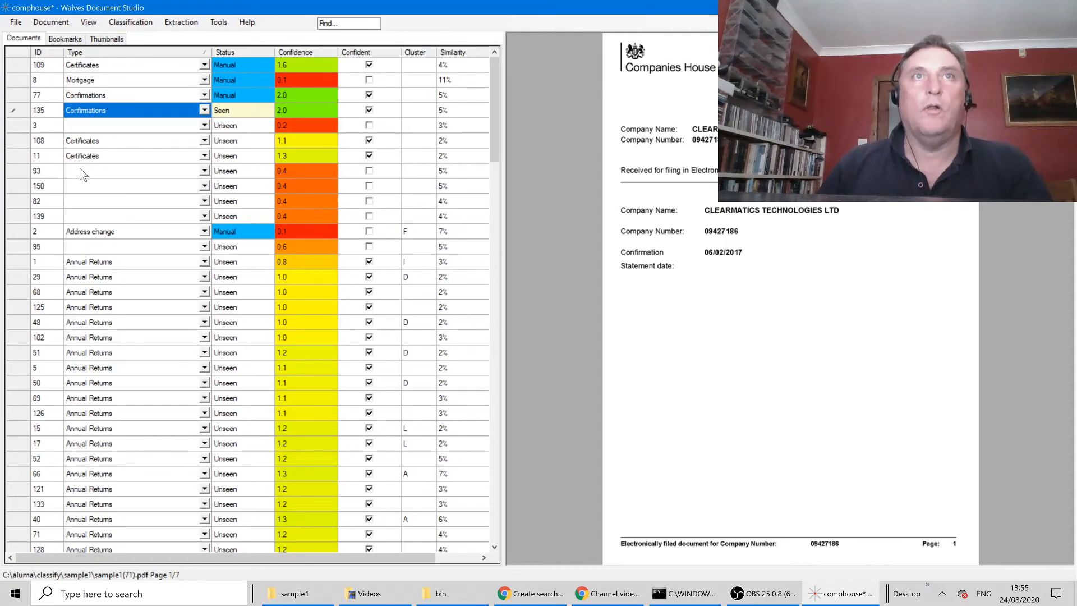
pyautogui.click(82, 177)
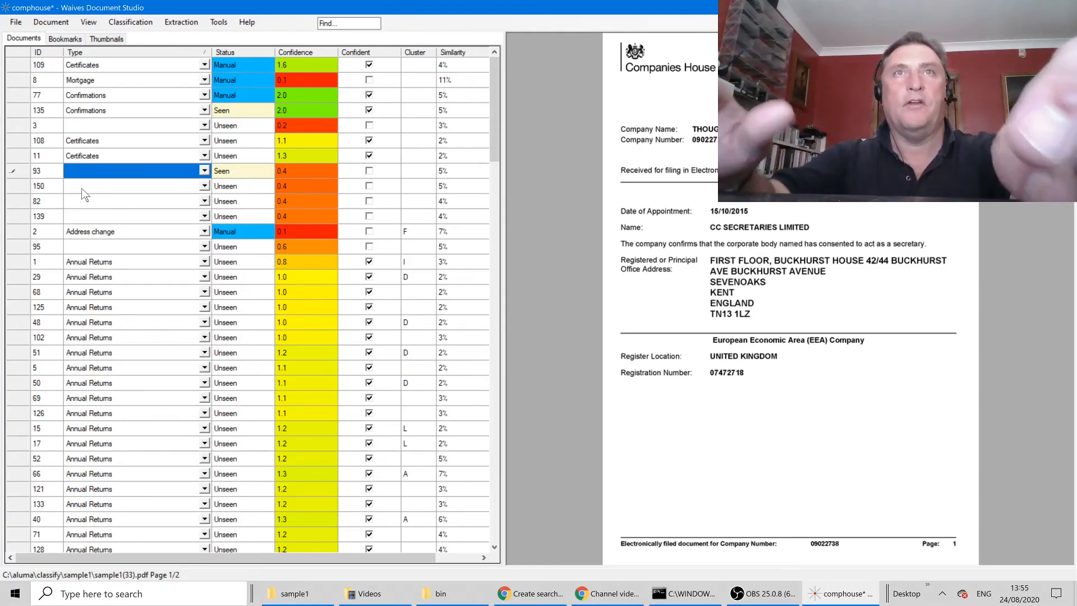
pyautogui.write('Appointments')
pyautogui.press('Return')
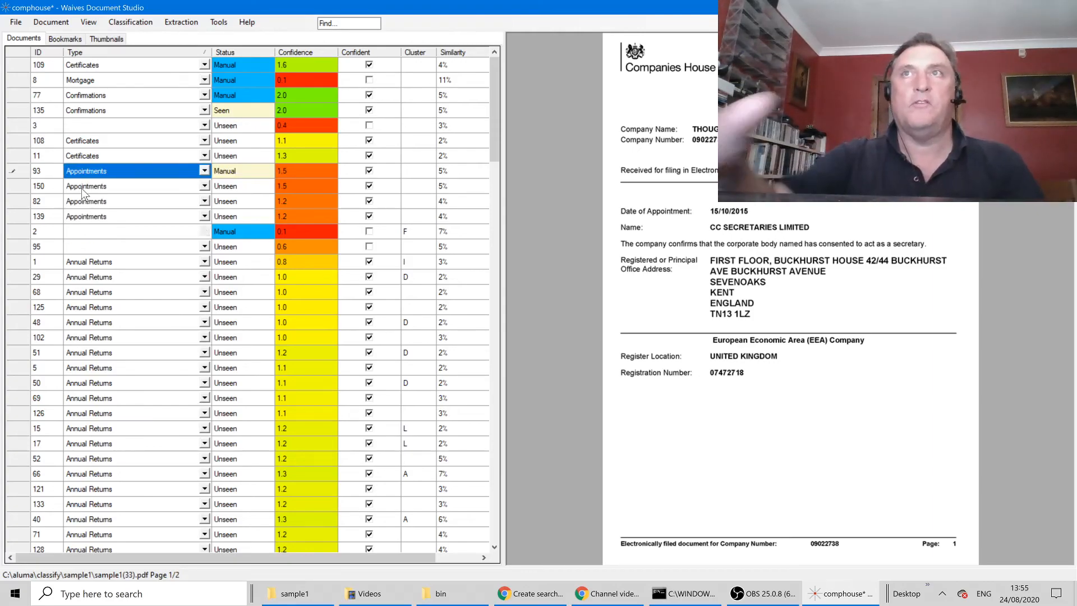
# View document 150 and review the assigned types and confidences down to the end of the document list
pyautogui.click(82, 188)
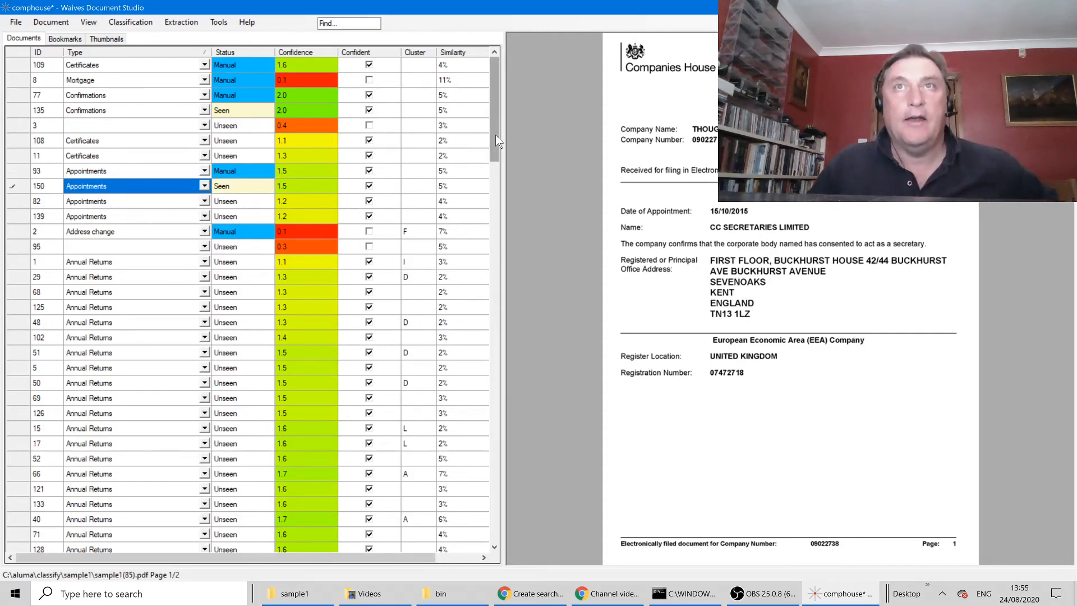
pyautogui.scroll(-3, 495, 135)
pyautogui.moveTo(503, 393); pyautogui.dragTo(486, 560)
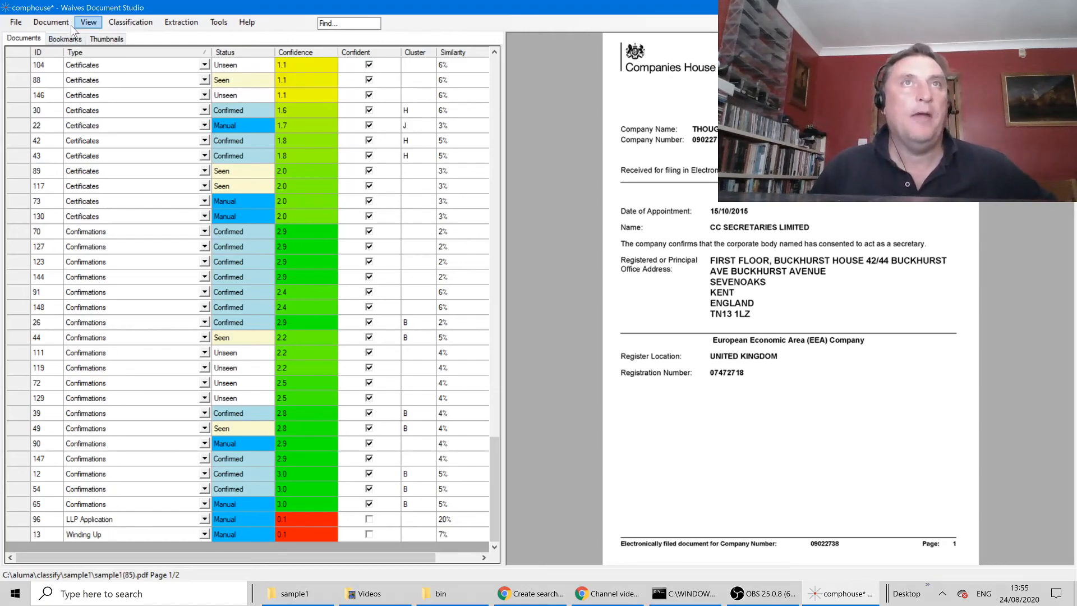
pyautogui.click(149, 25)
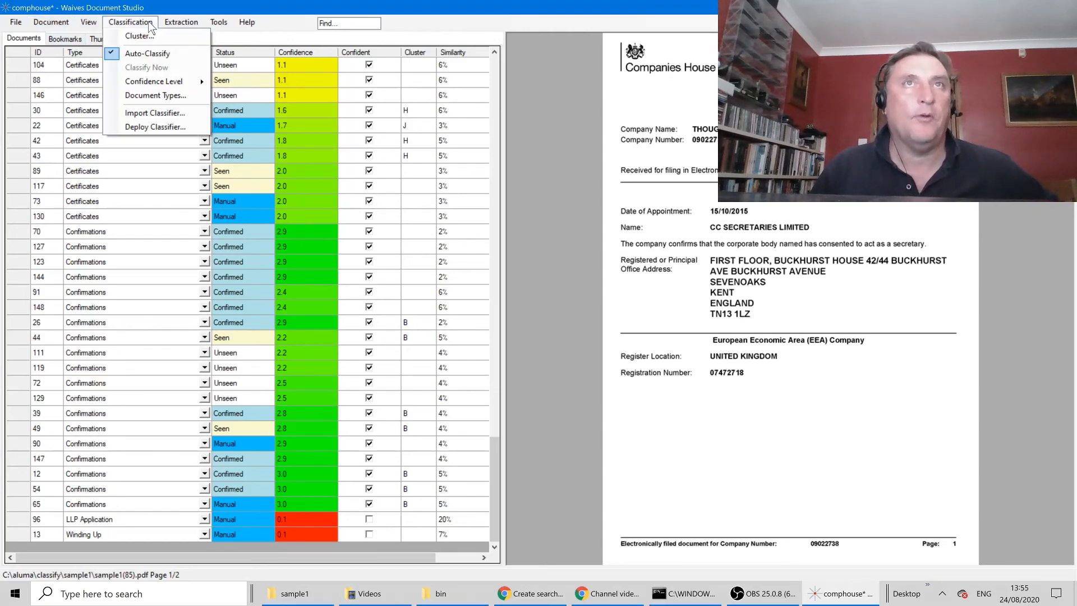
pyautogui.click(142, 127)
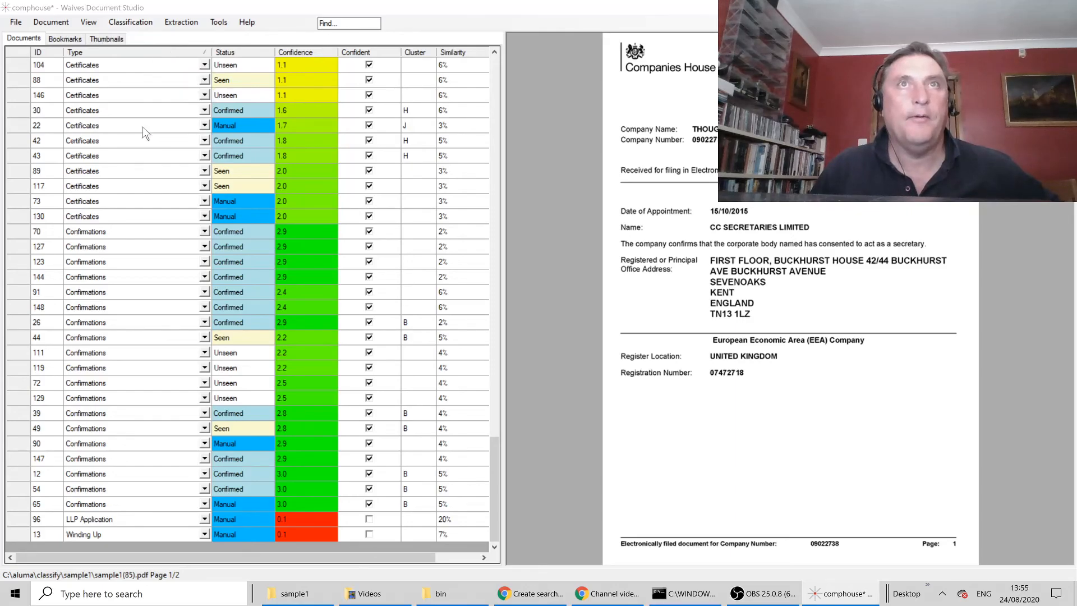
pyautogui.click(122, 246)
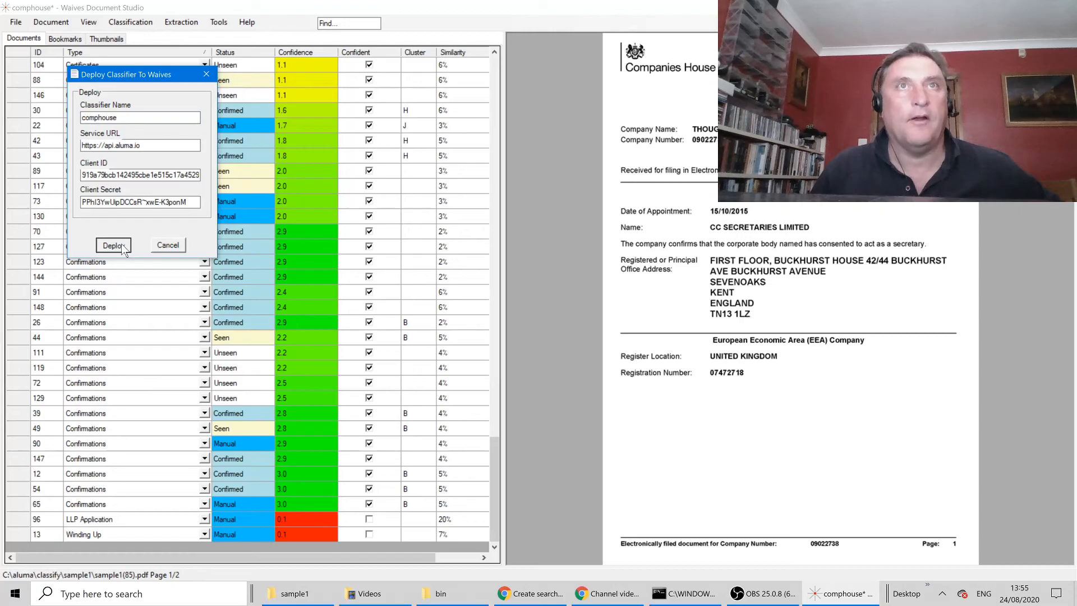
pyautogui.click(122, 246)
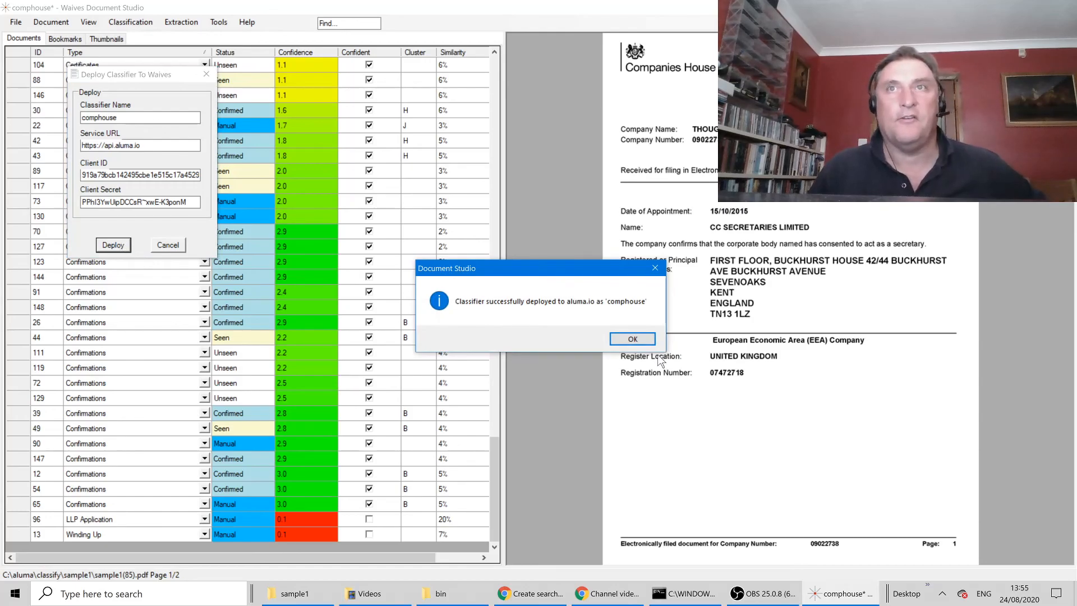
pyautogui.click(631, 339)
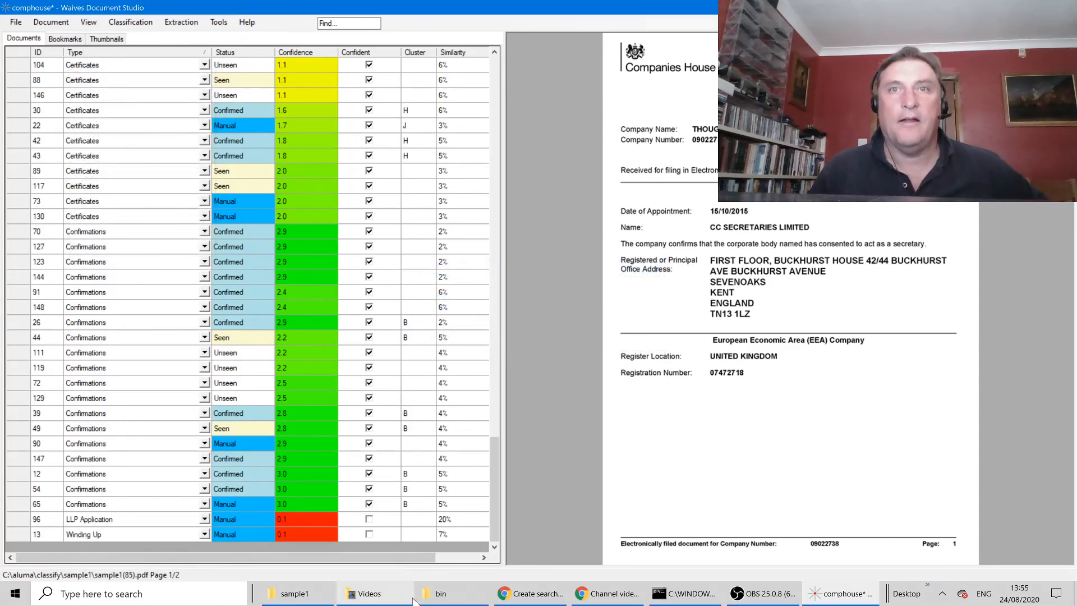
# Switch to the command prompt, list the deployed classifiers with "aluma list classifiers", and show the desktop
pyautogui.click(664, 595)
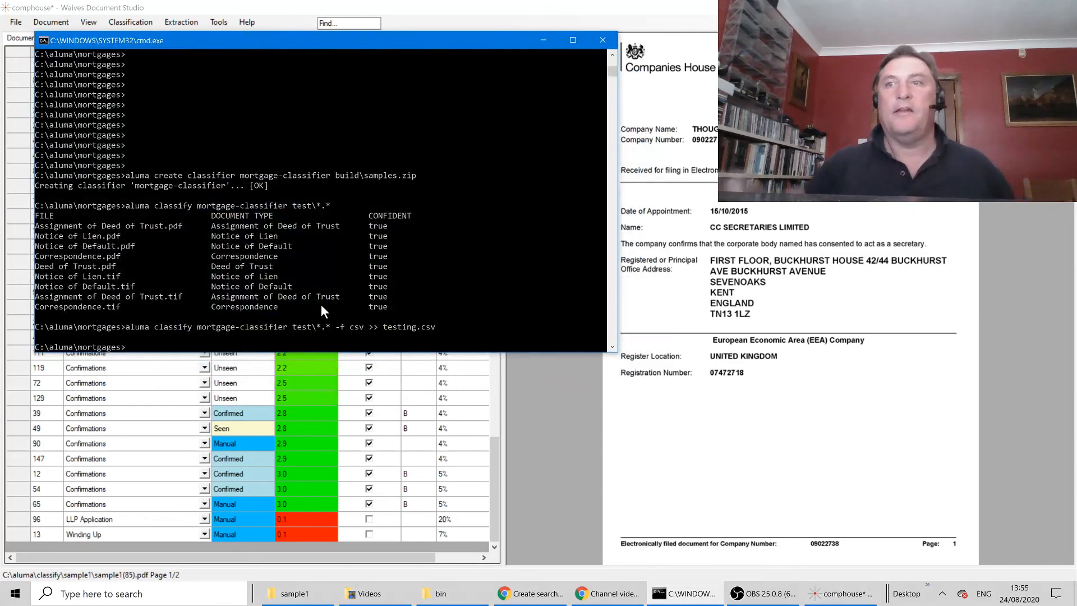
pyautogui.press('Up')
pyautogui.press('BackSpace')
pyautogui.press('BackSpace')
pyautogui.press('BackSpace')
pyautogui.press('BackSpace')
pyautogui.press('BackSpace')
pyautogui.press('BackSpace')
pyautogui.press('BackSpace')
pyautogui.press('BackSpace')
pyautogui.press('BackSpace')
pyautogui.press('BackSpace')
pyautogui.press('BackSpace')
pyautogui.press('BackSpace')
pyautogui.press('BackSpace')
pyautogui.press('BackSpace')
pyautogui.press('BackSpace')
pyautogui.press('BackSpace')
pyautogui.press('BackSpace')
pyautogui.press('BackSpace')
pyautogui.press('BackSpace')
pyautogui.press('BackSpace')
pyautogui.press('BackSpace')
pyautogui.press('BackSpace')
pyautogui.press('BackSpace')
pyautogui.press('BackSpace')
pyautogui.press('BackSpace')
pyautogui.press('BackSpace')
pyautogui.press('BackSpace')
pyautogui.press('BackSpace')
pyautogui.press('BackSpace')
pyautogui.press('BackSpace')
pyautogui.press('BackSpace')
pyautogui.press('BackSpace')
pyautogui.press('BackSpace')
pyautogui.press('BackSpace')
pyautogui.press('BackSpace')
pyautogui.press('BackSpace')
pyautogui.press('BackSpace')
pyautogui.press('BackSpace')
pyautogui.press('BackSpace')
pyautogui.press('BackSpace')
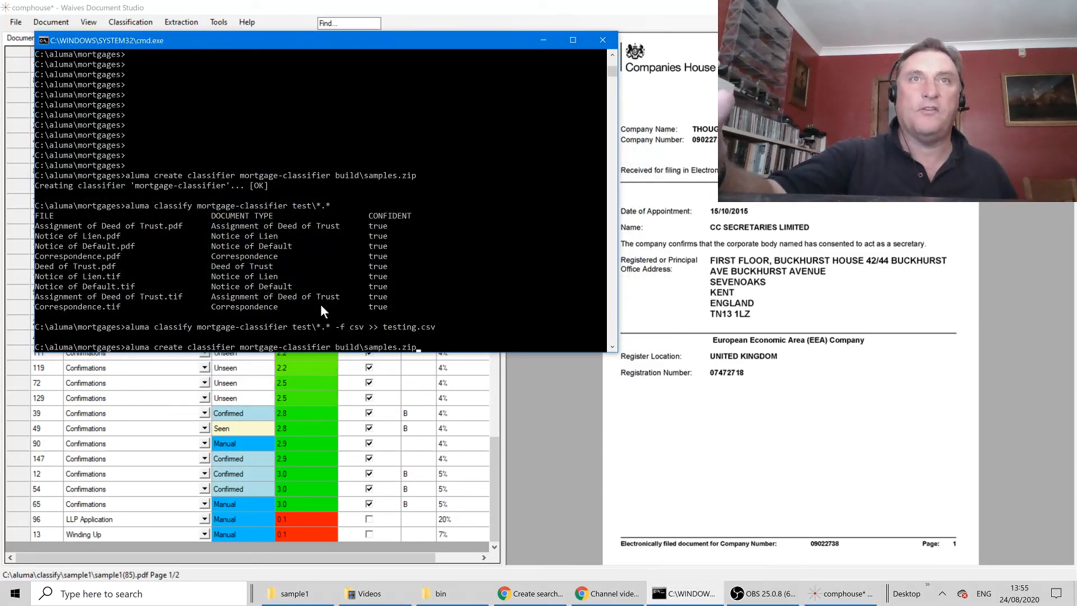
pyautogui.write('list classifiers')
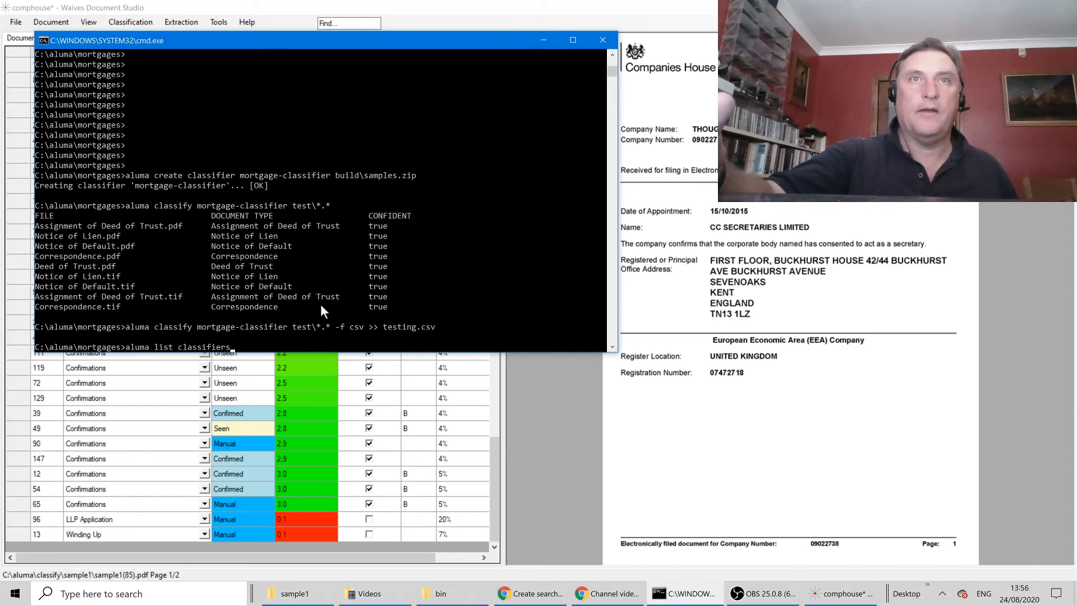
pyautogui.press('Return')
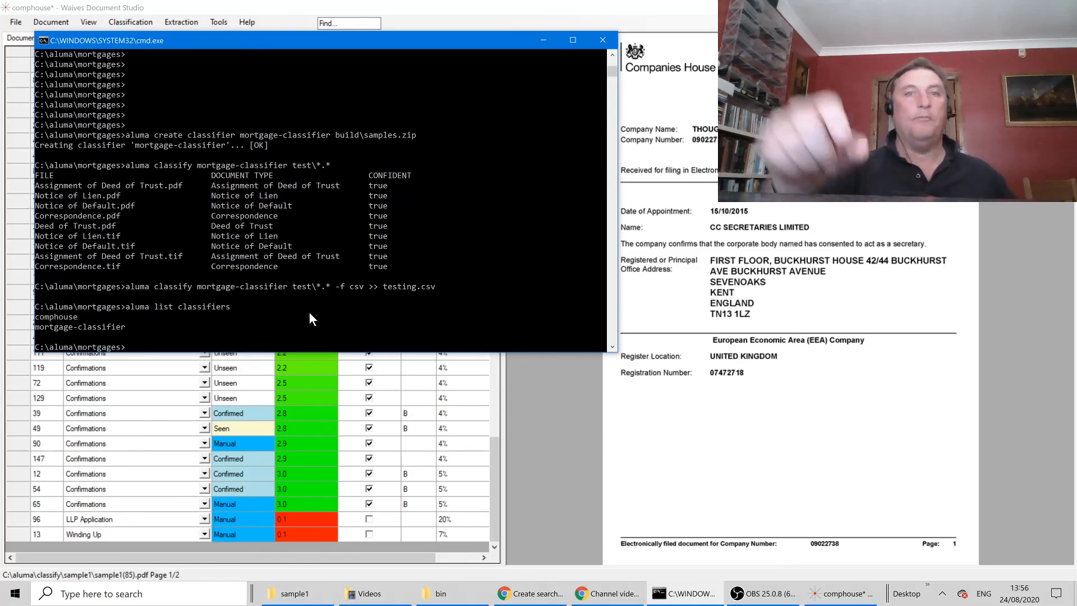
pyautogui.press('super+d')
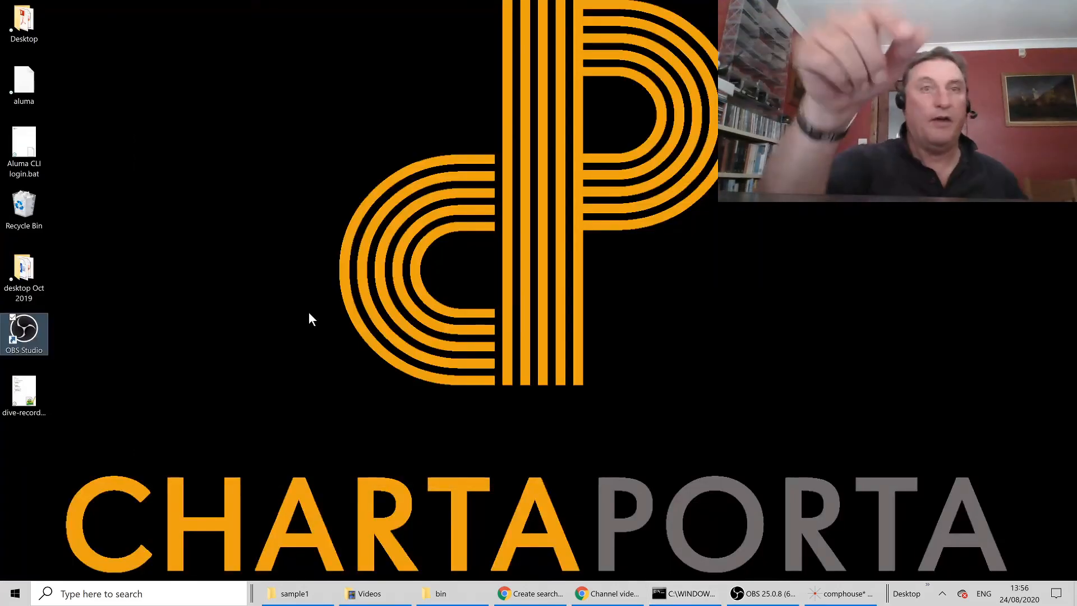